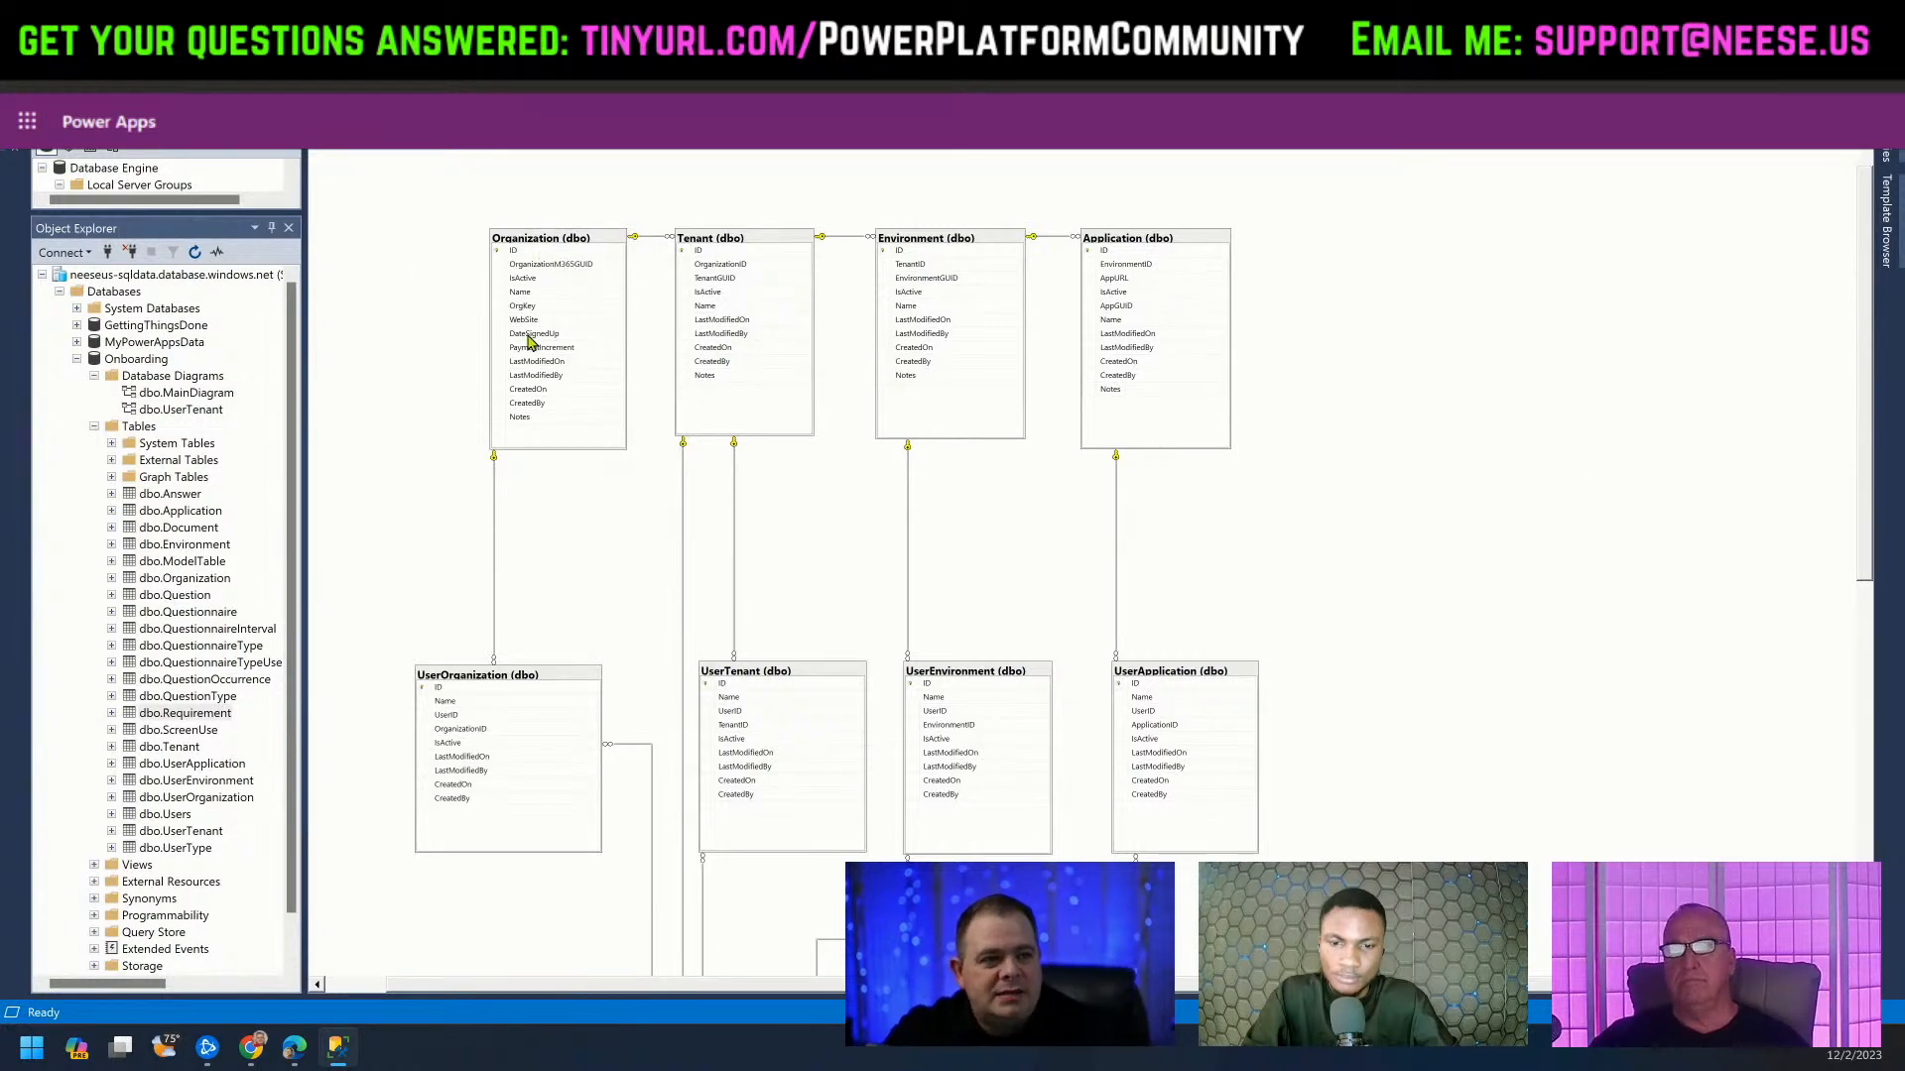
Zoom into the Onboarding diagram and center the Organization, Tenant, Environment and Application tables.
{"action": "scroll", "coordinate": [533, 340], "scroll_direction": "up", "scroll_amount": 2}
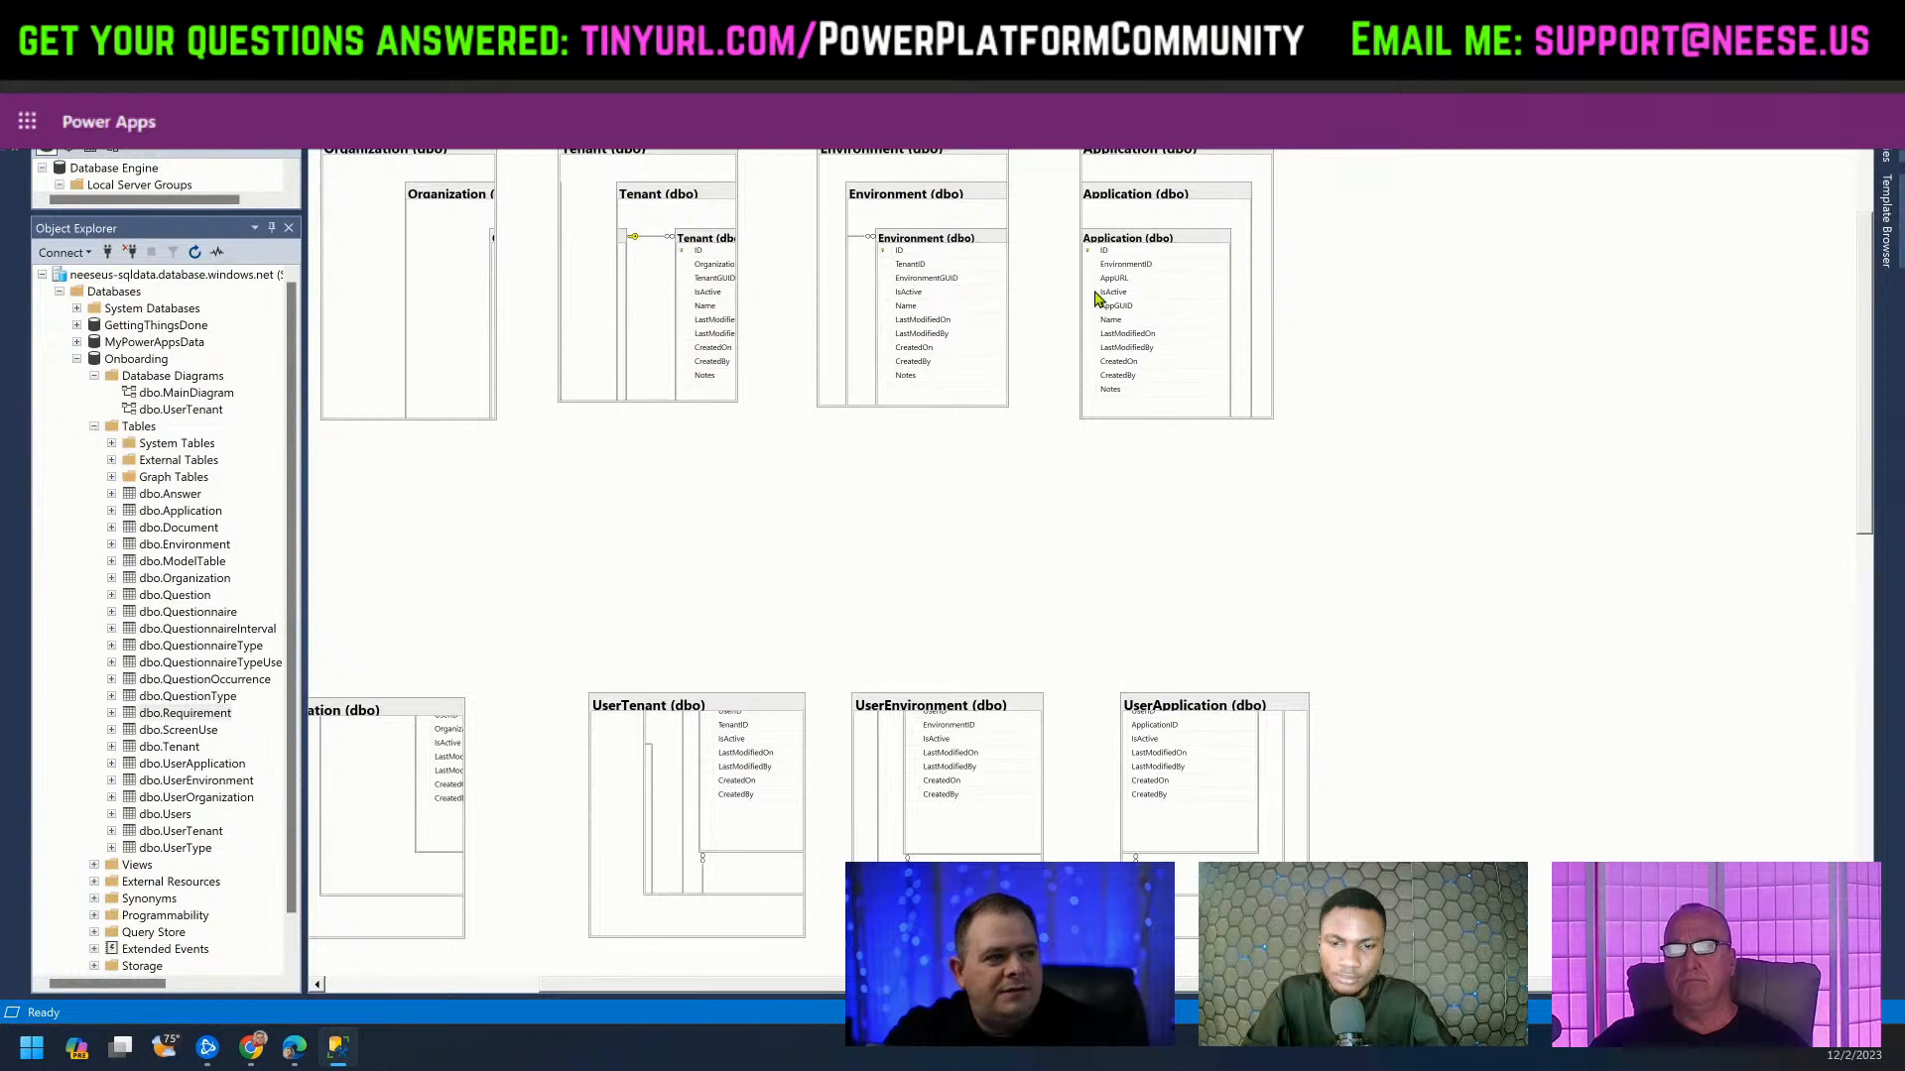
{"action": "scroll", "coordinate": [1091, 563], "scroll_direction": "up", "scroll_amount": 1}
{"action": "left_click_drag", "start_coordinate": [833, 986], "coordinate": [692, 976]}
{"action": "scroll", "coordinate": [1151, 541], "scroll_direction": "up", "scroll_amount": 3}
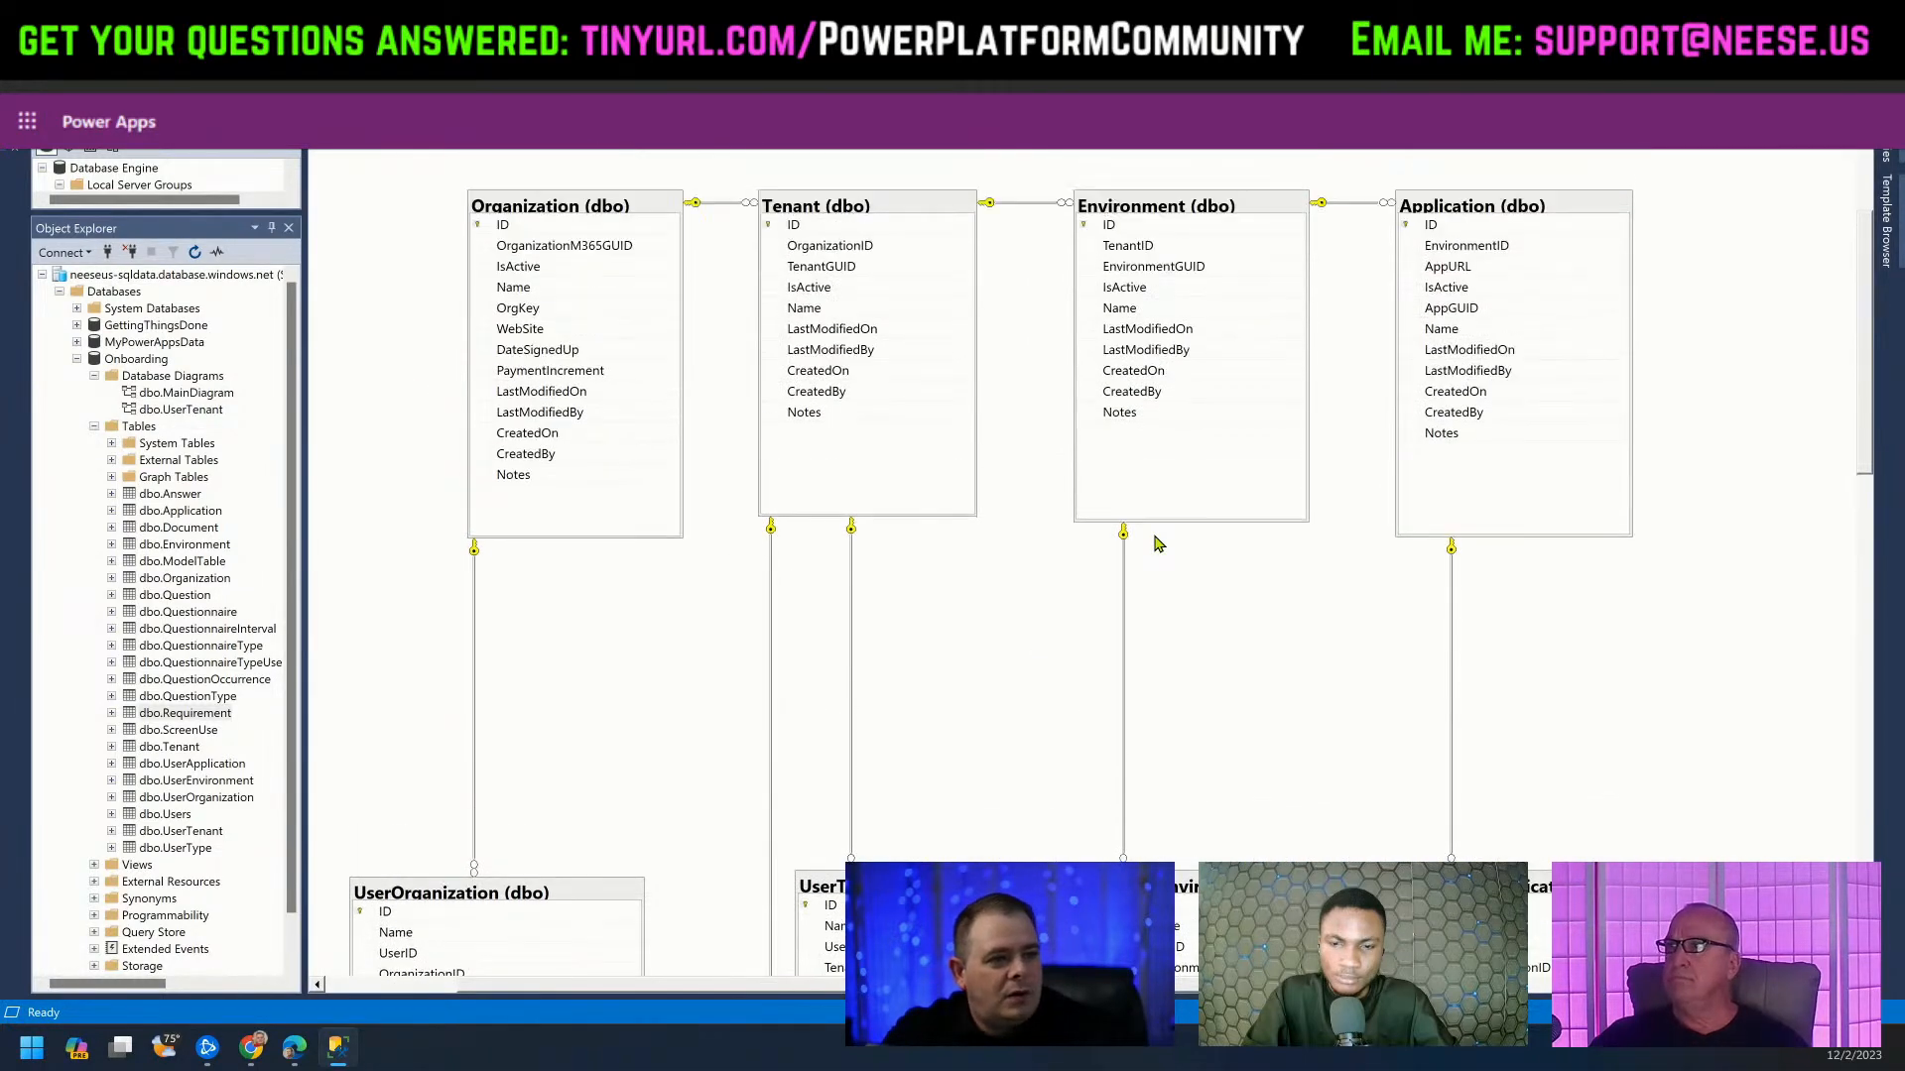
{"action": "scroll", "coordinate": [1055, 536], "scroll_direction": "down", "scroll_amount": 1}
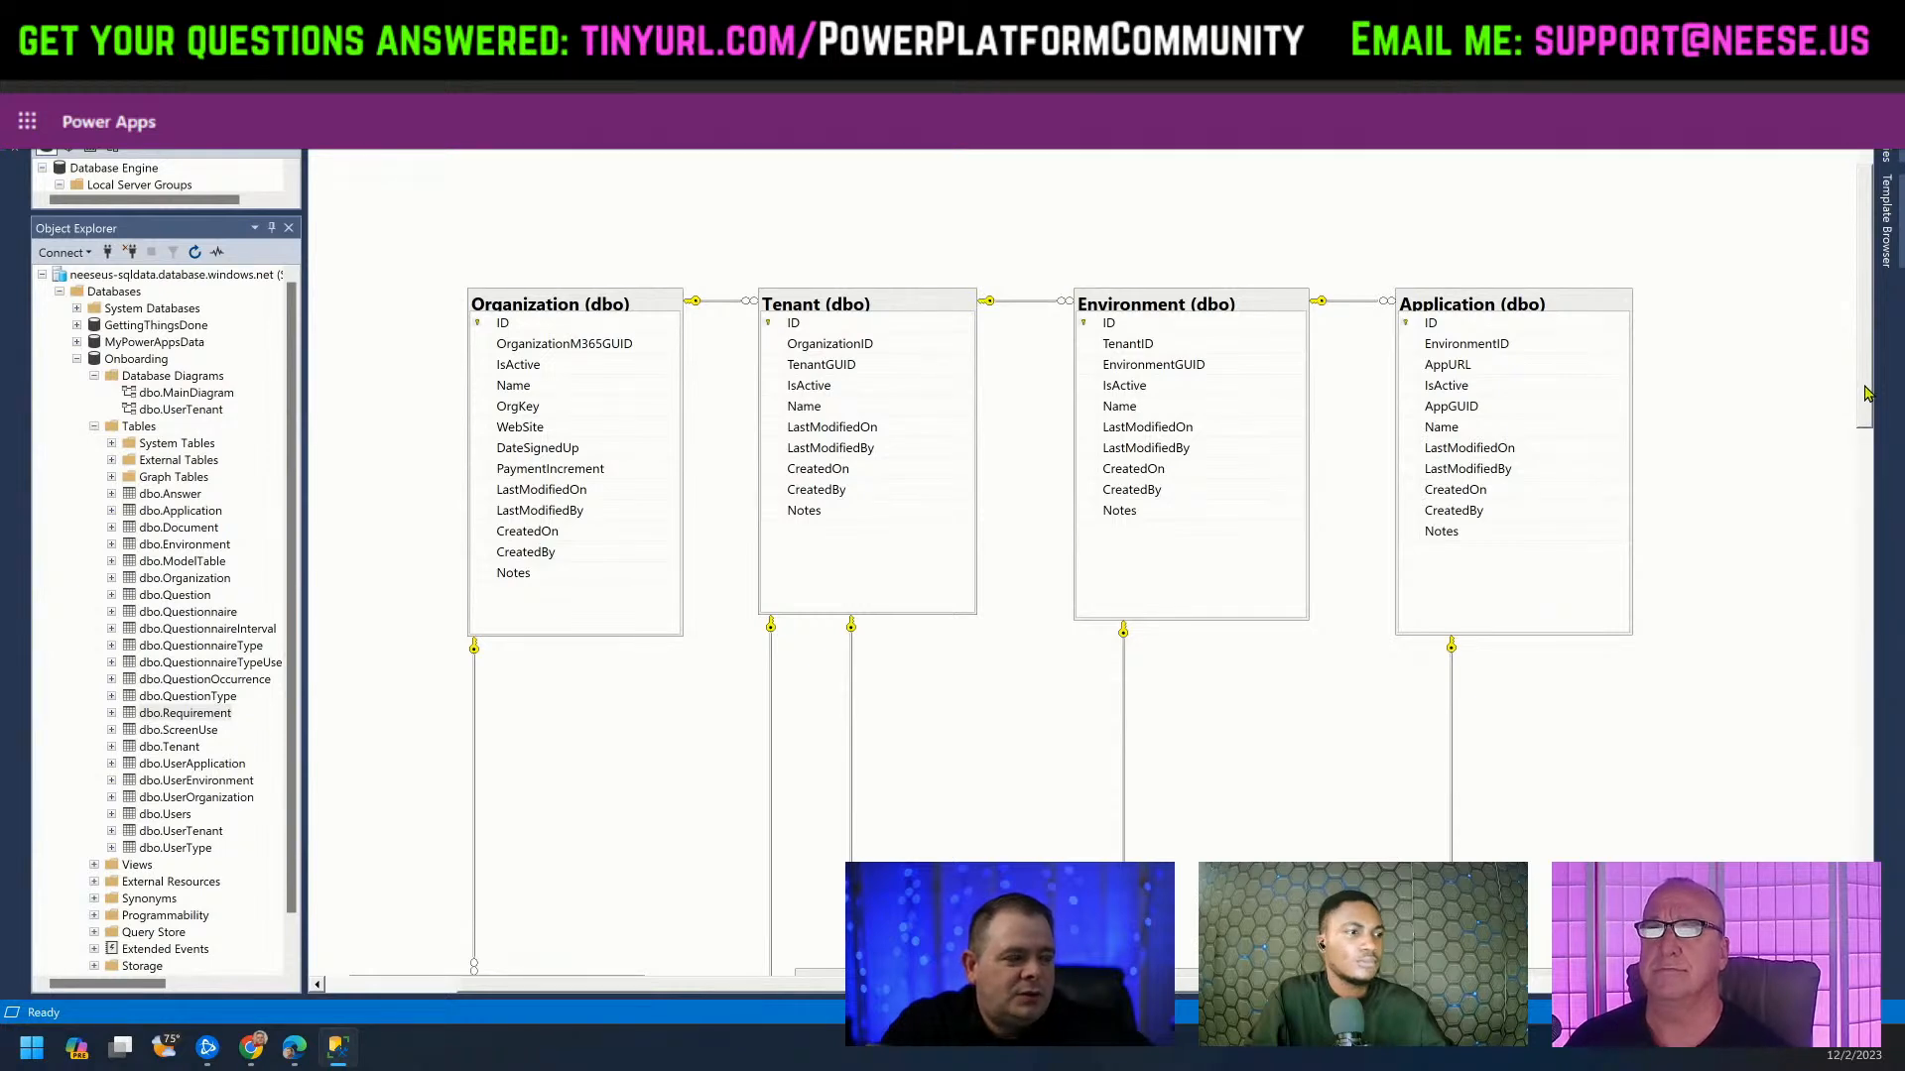
Auto-hide the Registered Servers and Object Explorer panes and scroll to show the Users, Document and Requirement tables.
{"action": "left_click_drag", "start_coordinate": [1863, 395], "coordinate": [1863, 533]}
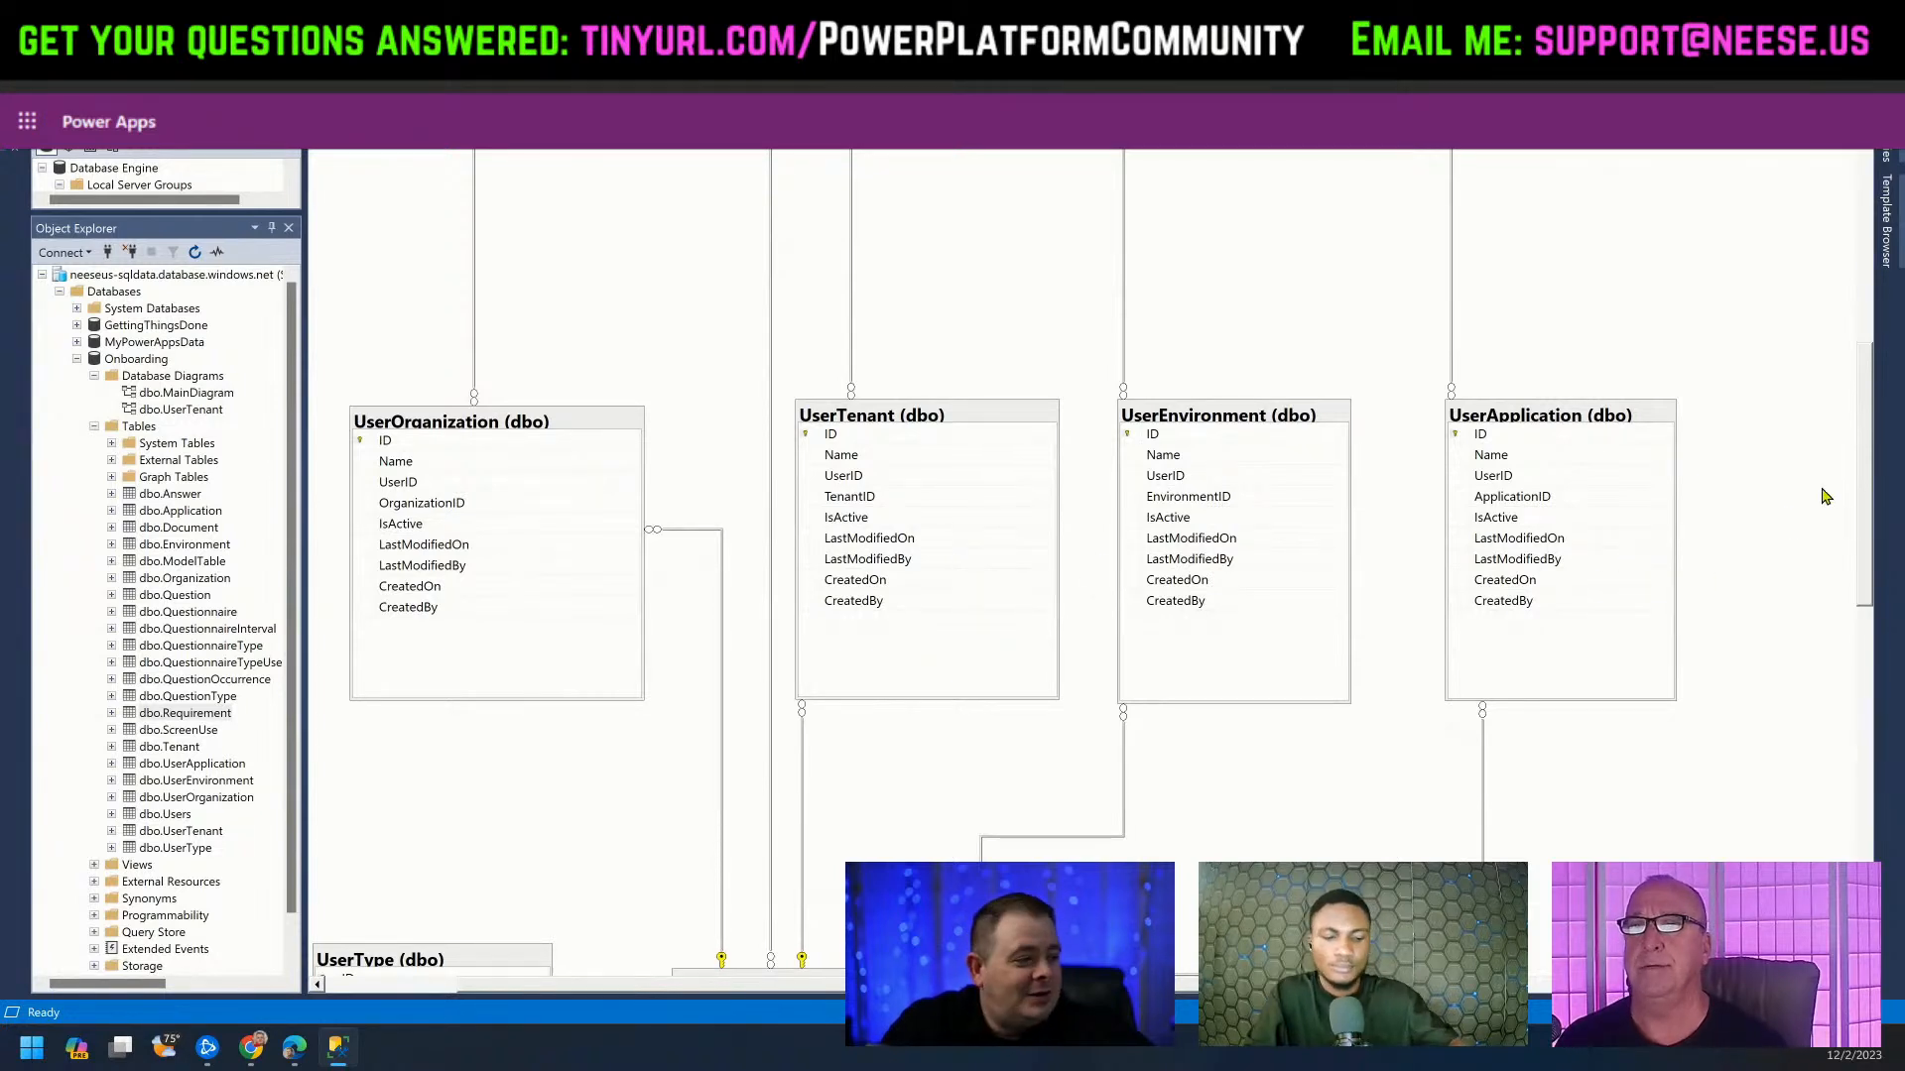
{"action": "left_click_drag", "start_coordinate": [1861, 447], "coordinate": [1875, 655]}
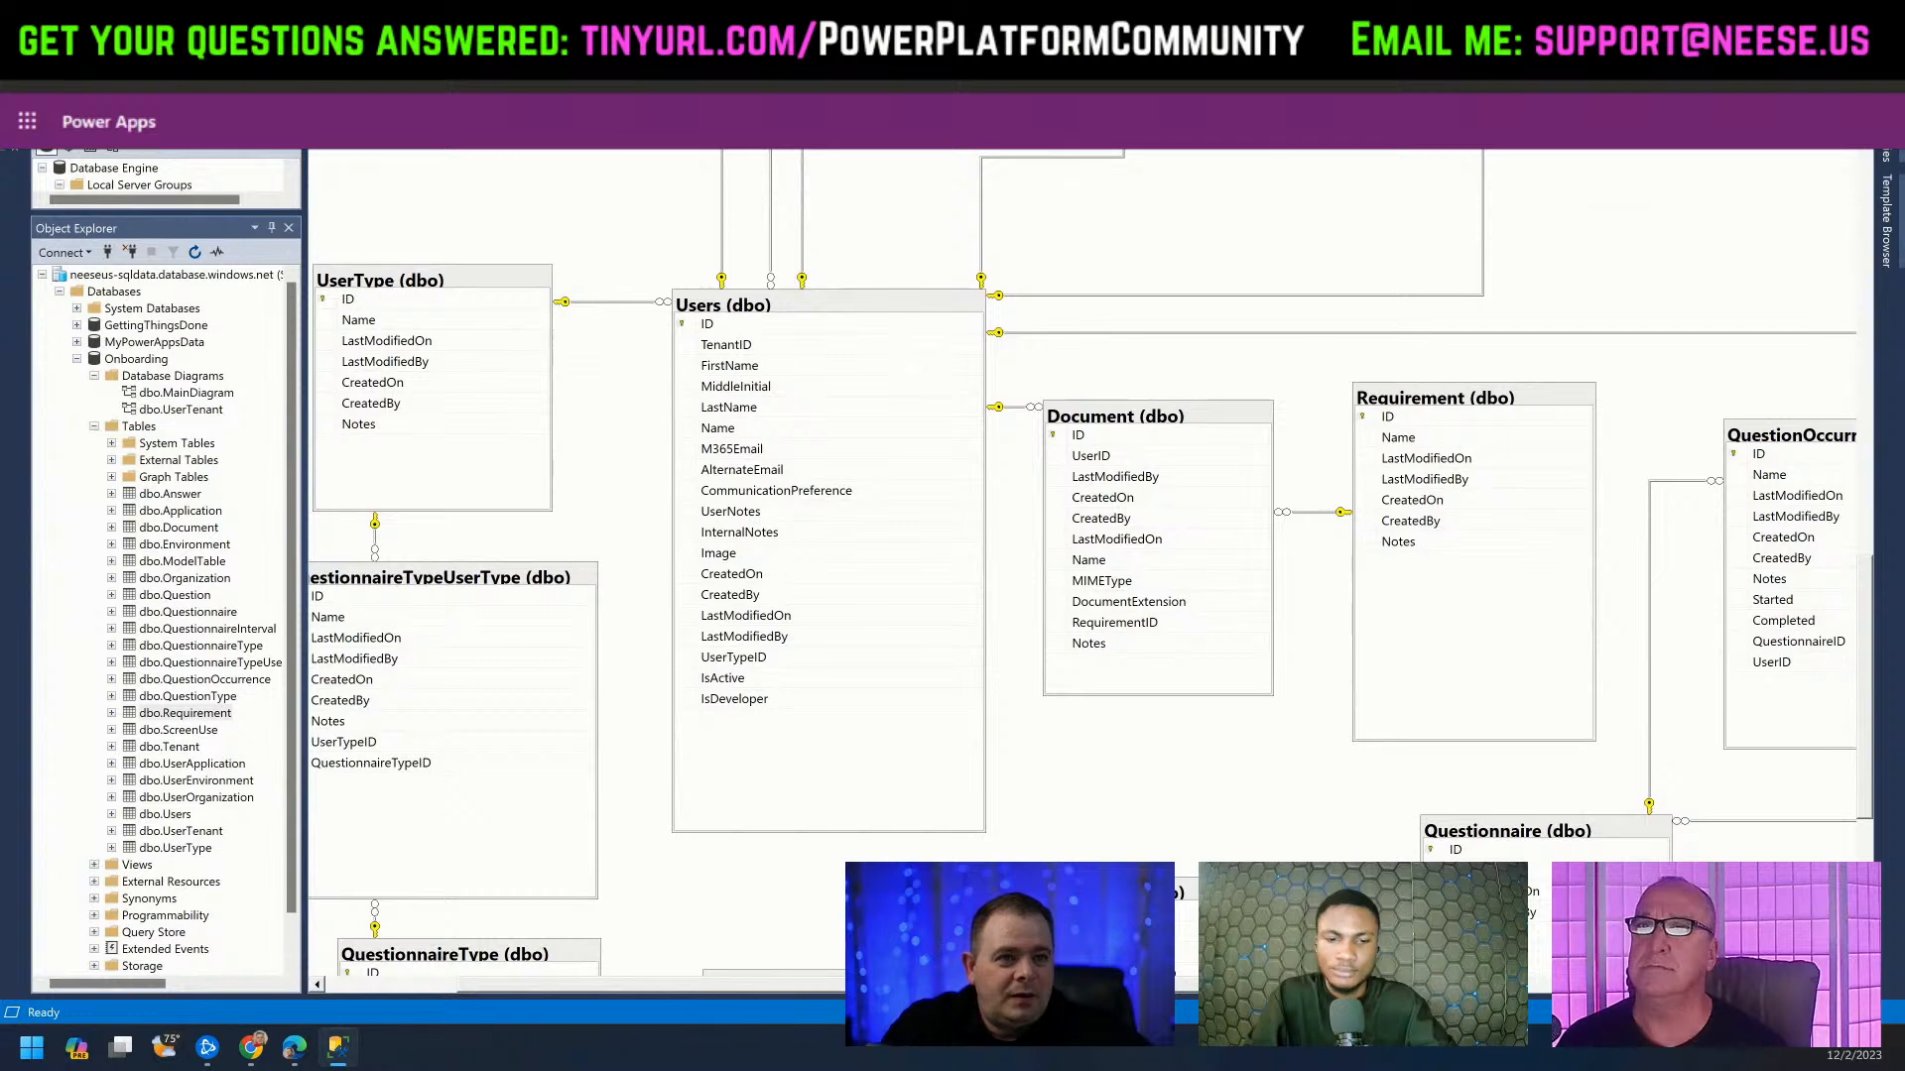
{"action": "left_click", "coordinate": [271, 123]}
{"action": "left_click", "coordinate": [271, 123]}
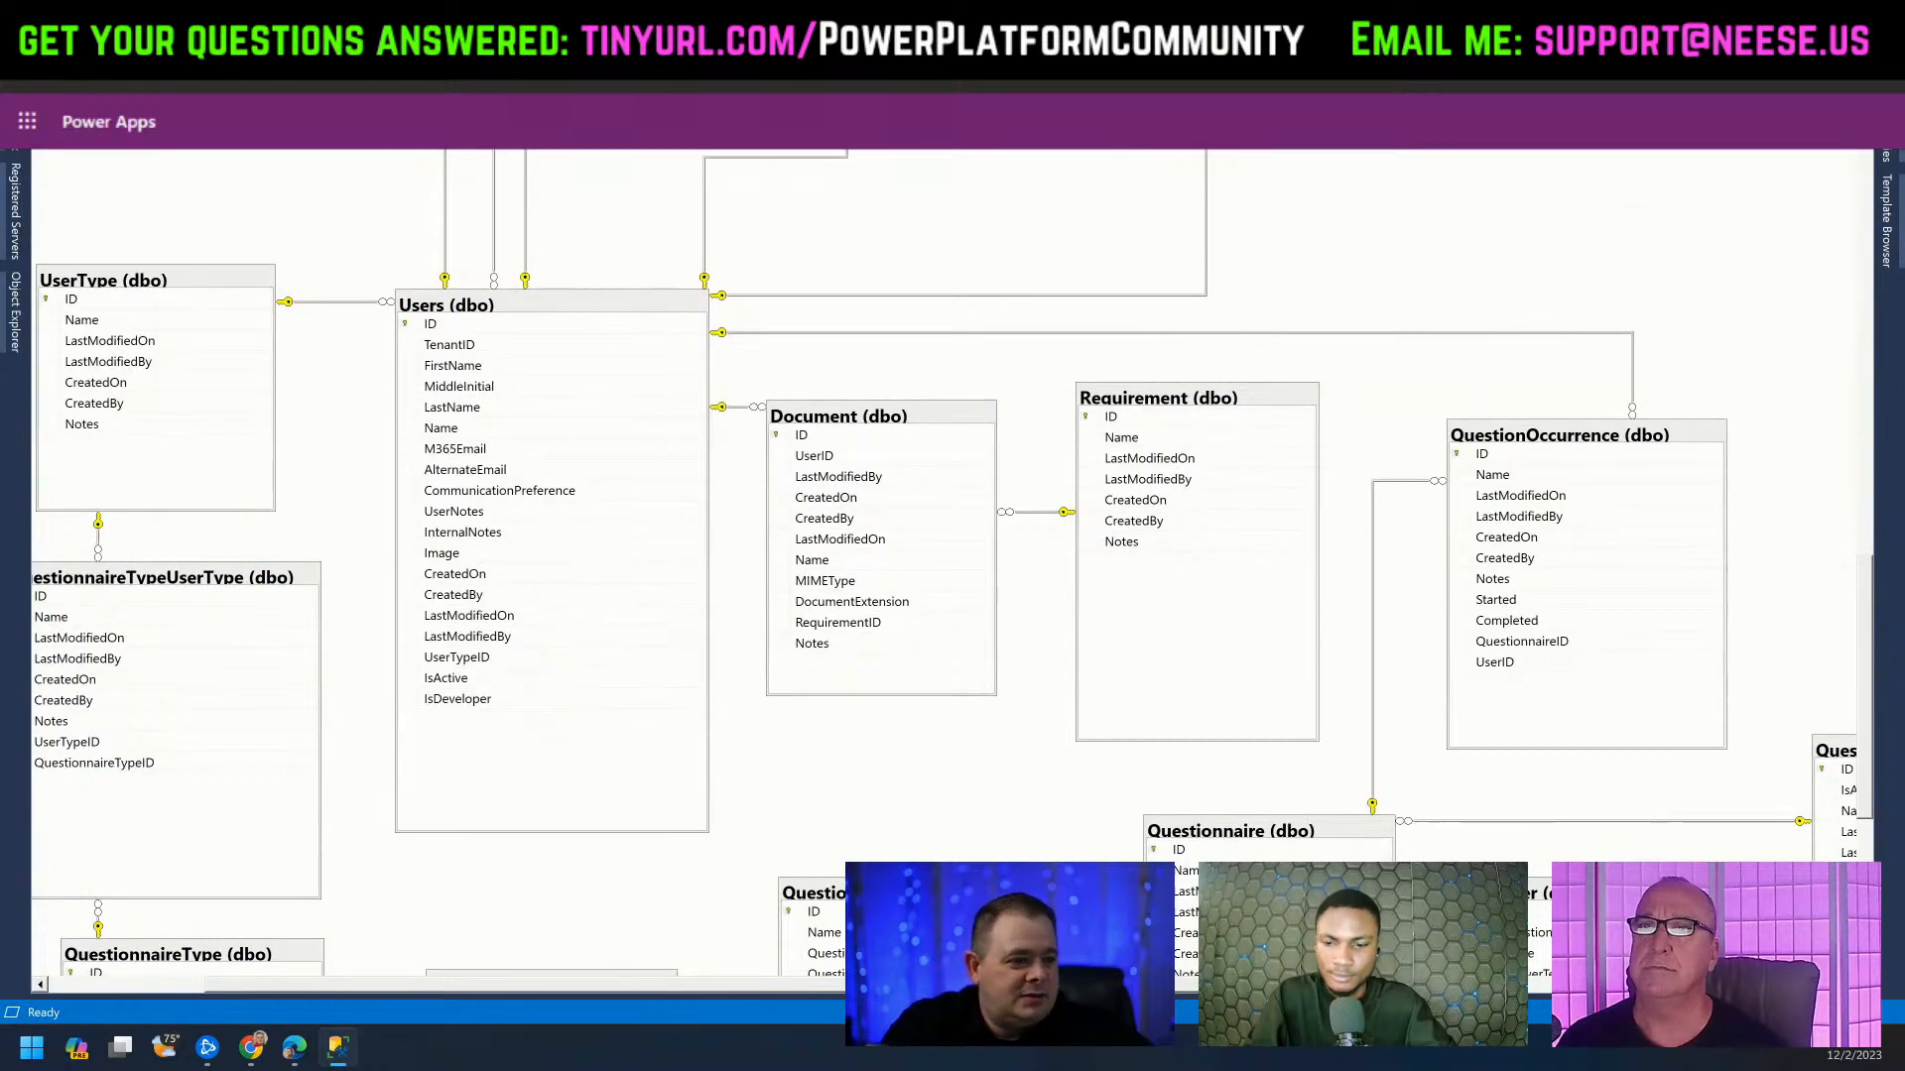
{"action": "left_click_drag", "start_coordinate": [838, 988], "coordinate": [683, 1000]}
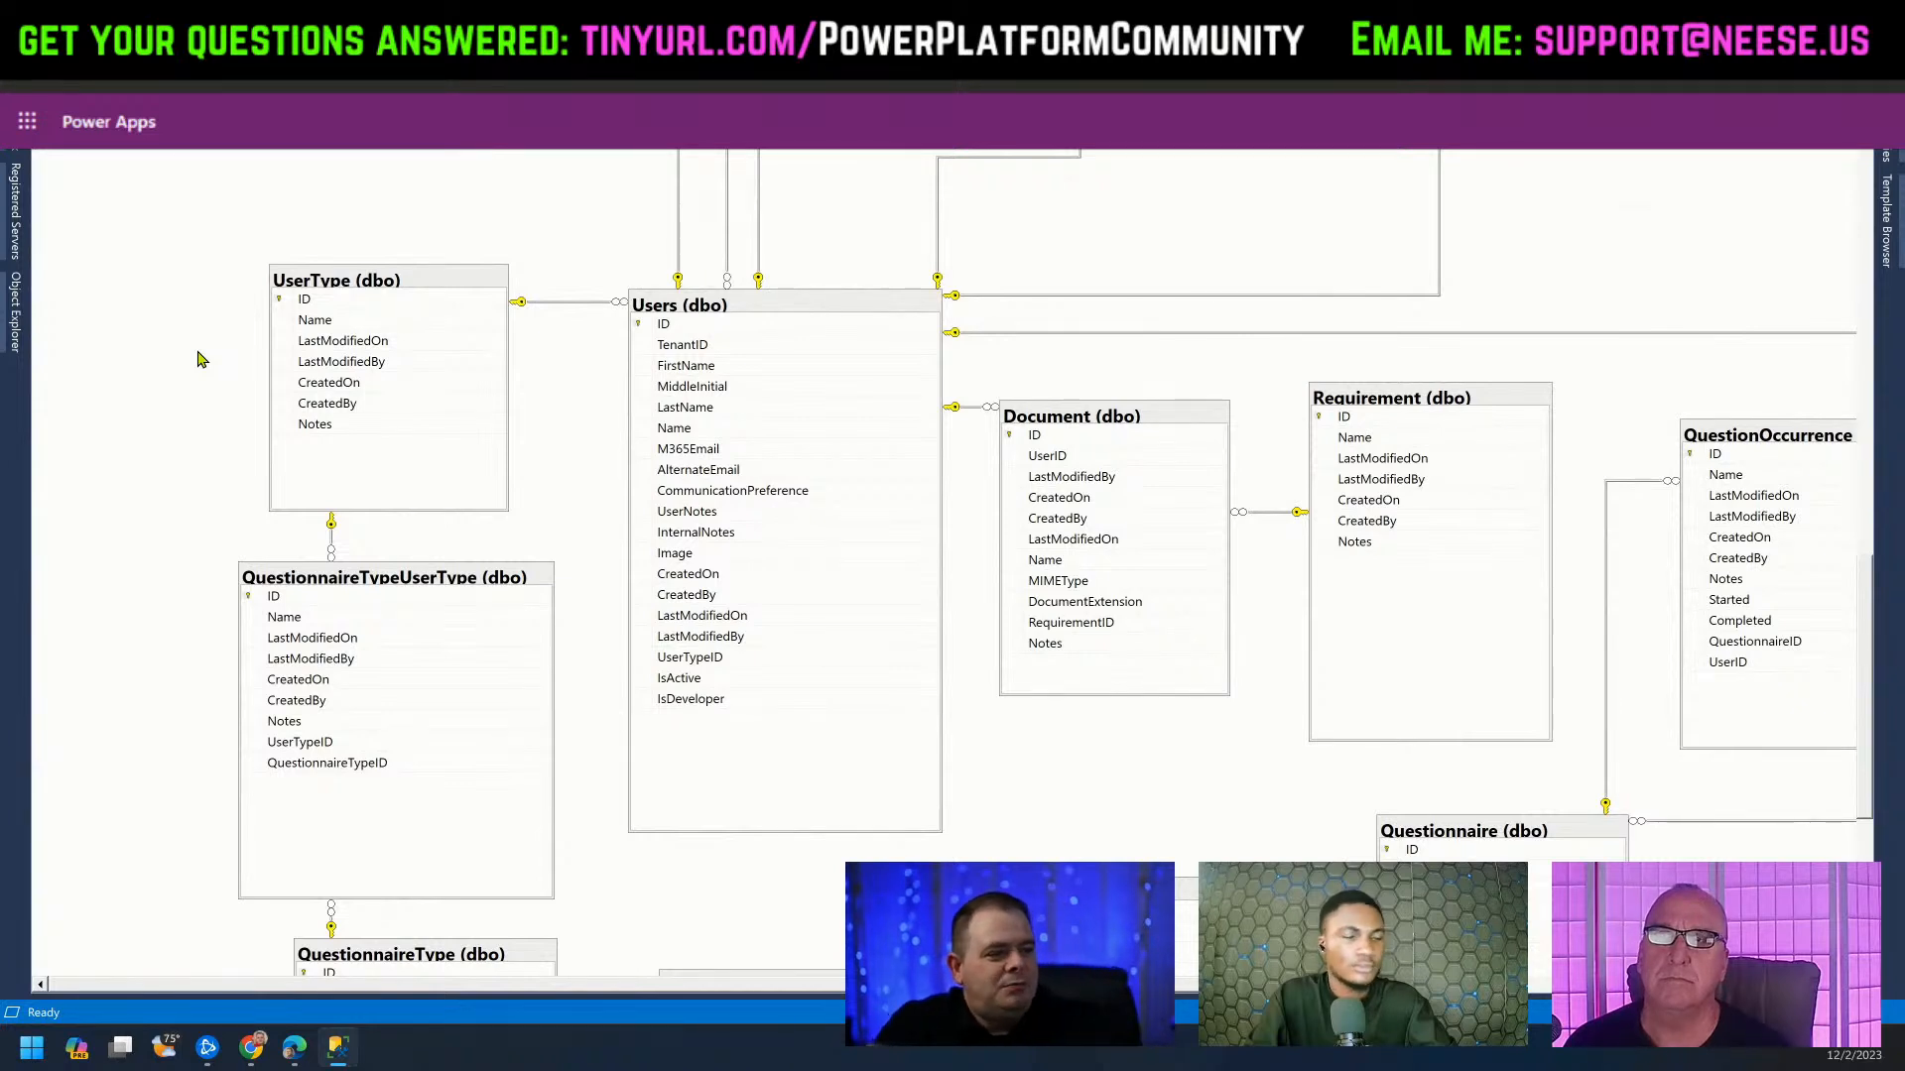
Select the Document and Requirement tables in the diagram.
{"action": "left_click", "coordinate": [1165, 425]}
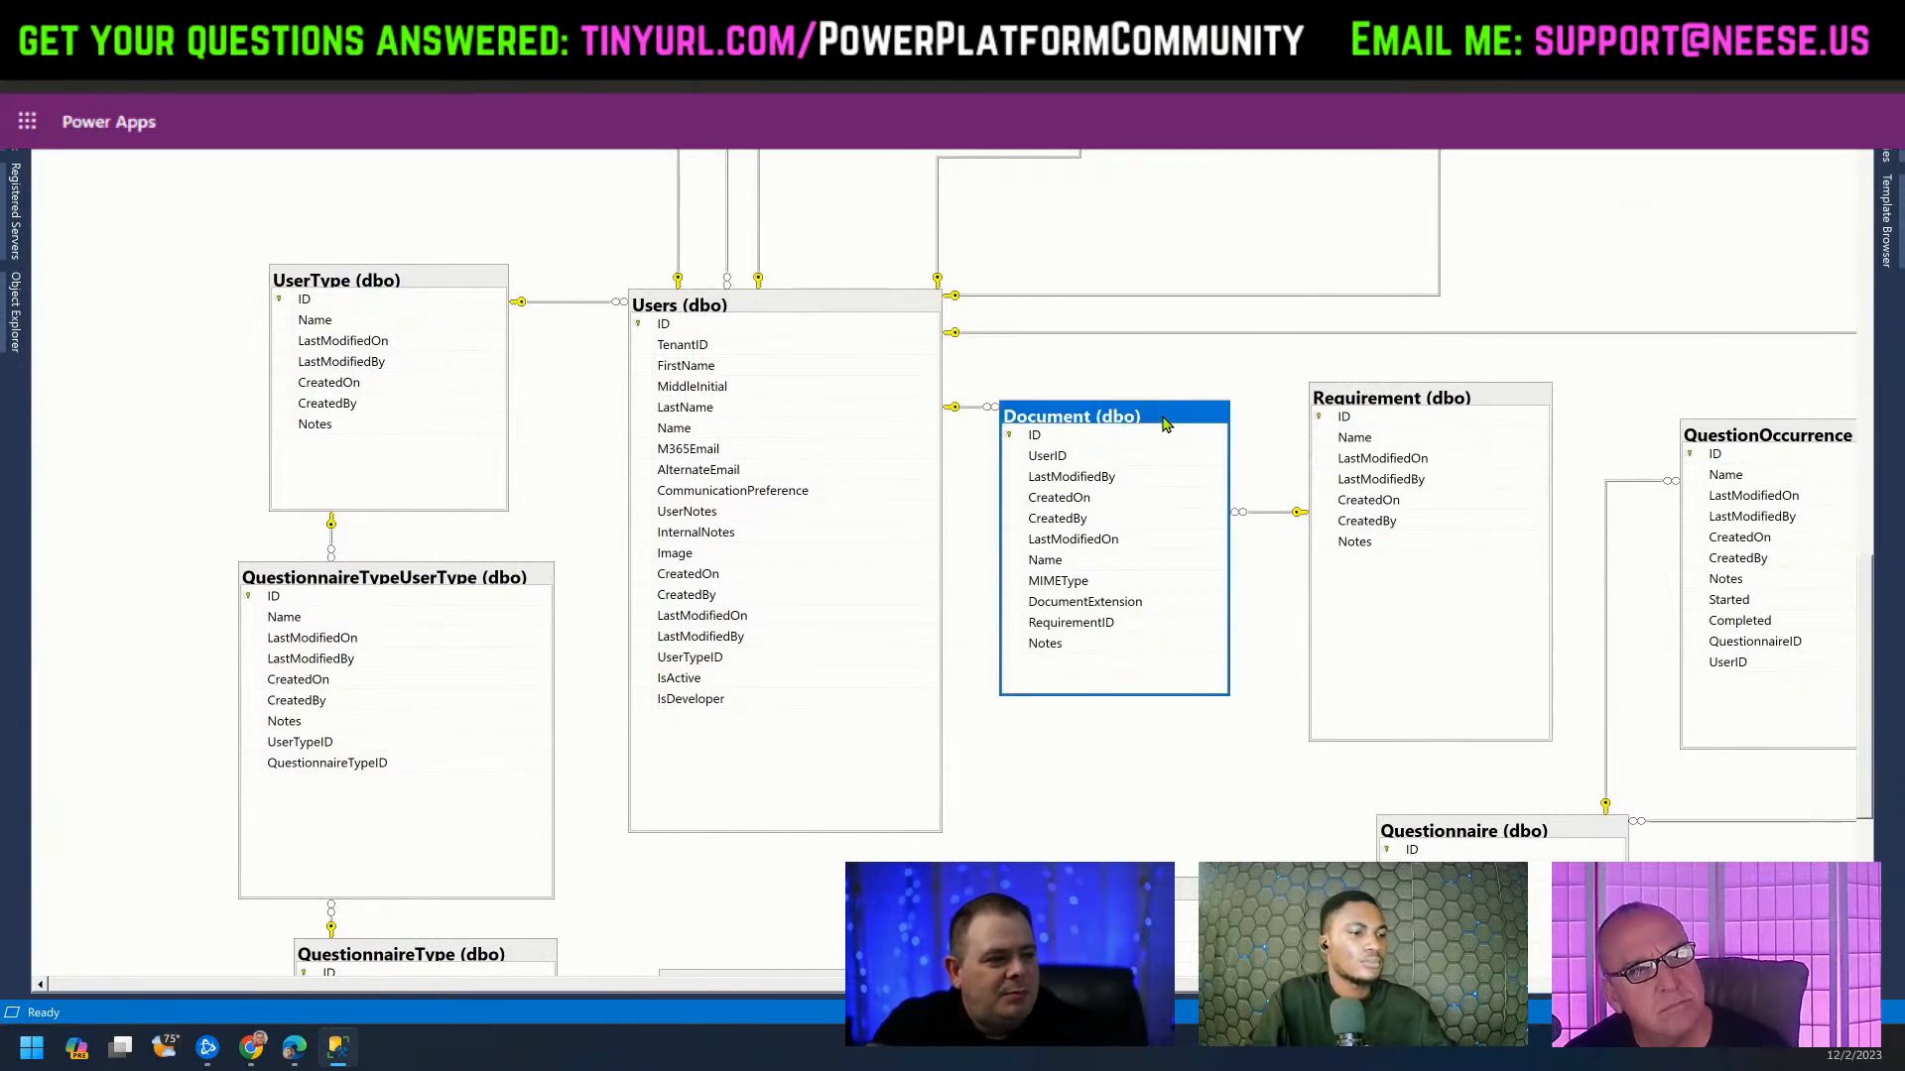
{"action": "left_click_drag", "start_coordinate": [1091, 984], "coordinate": [1192, 984]}
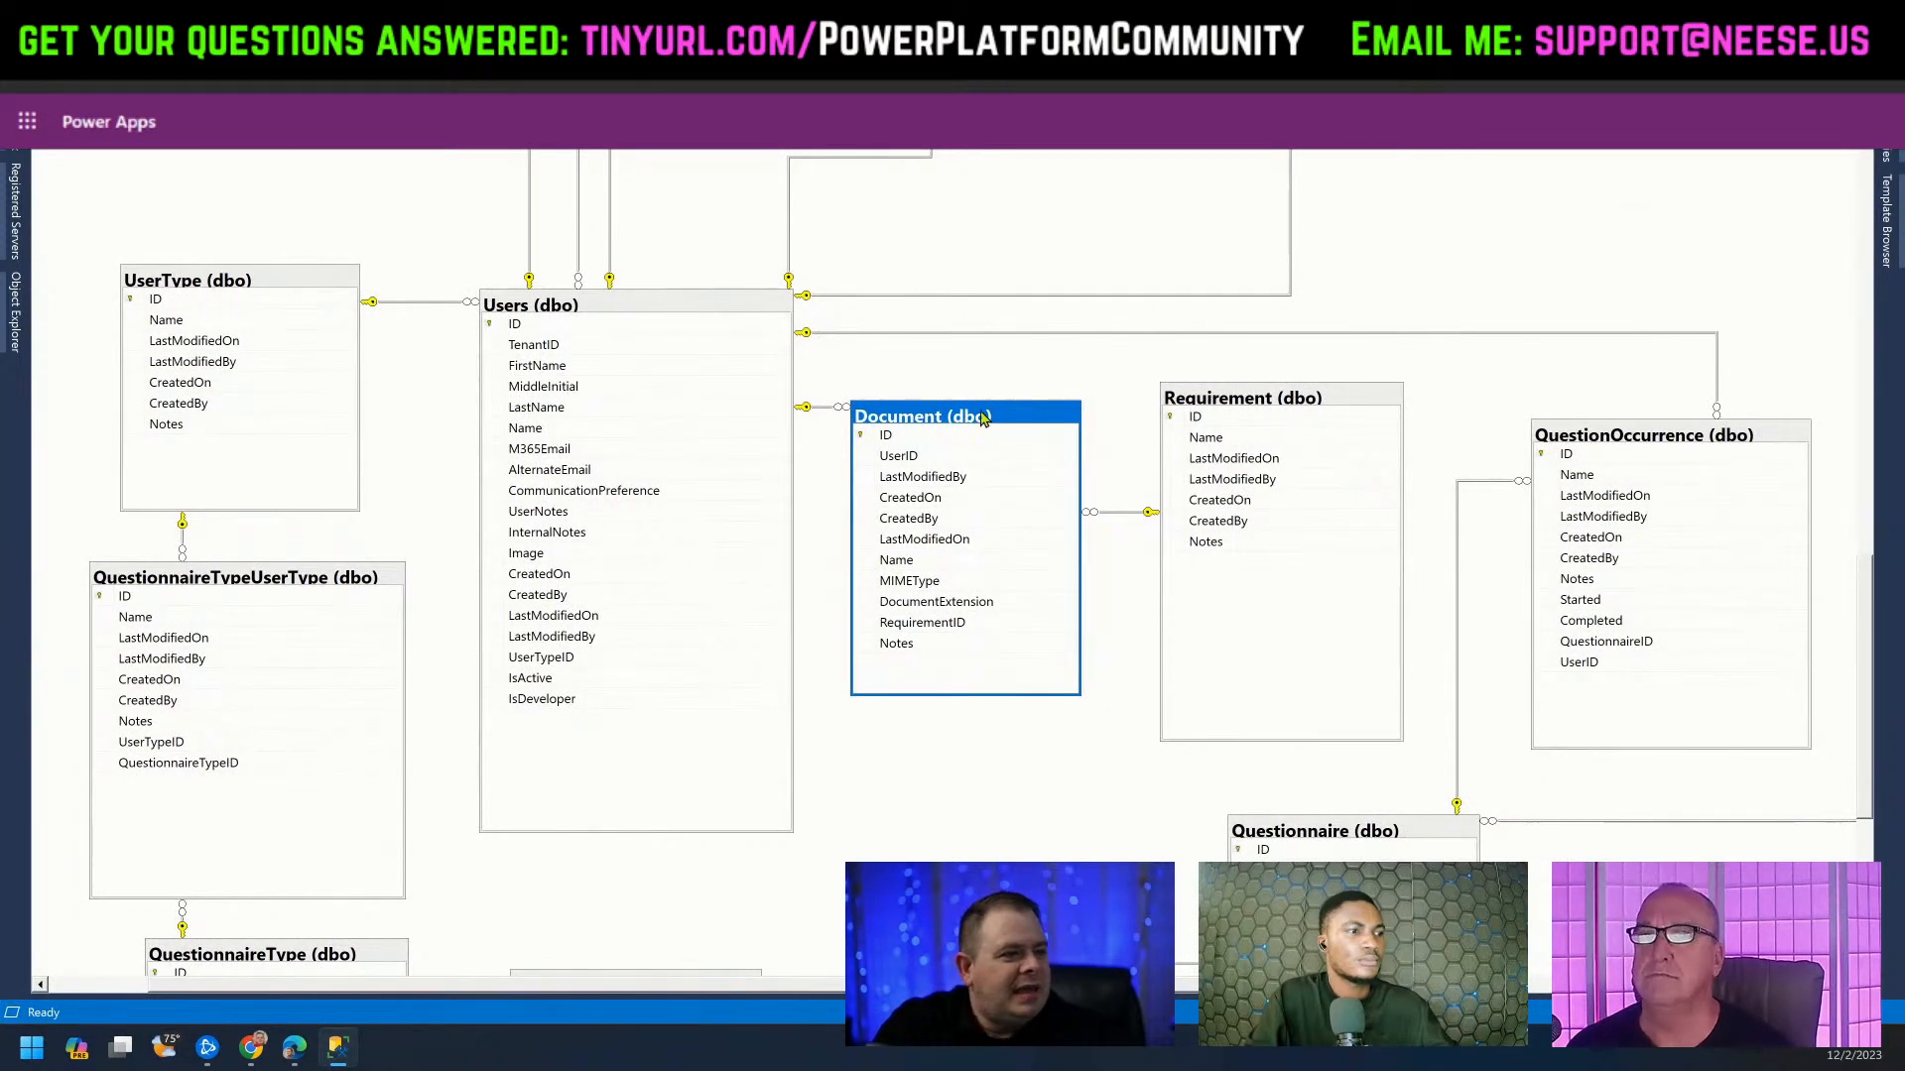
{"action": "left_click", "coordinate": [1280, 407]}
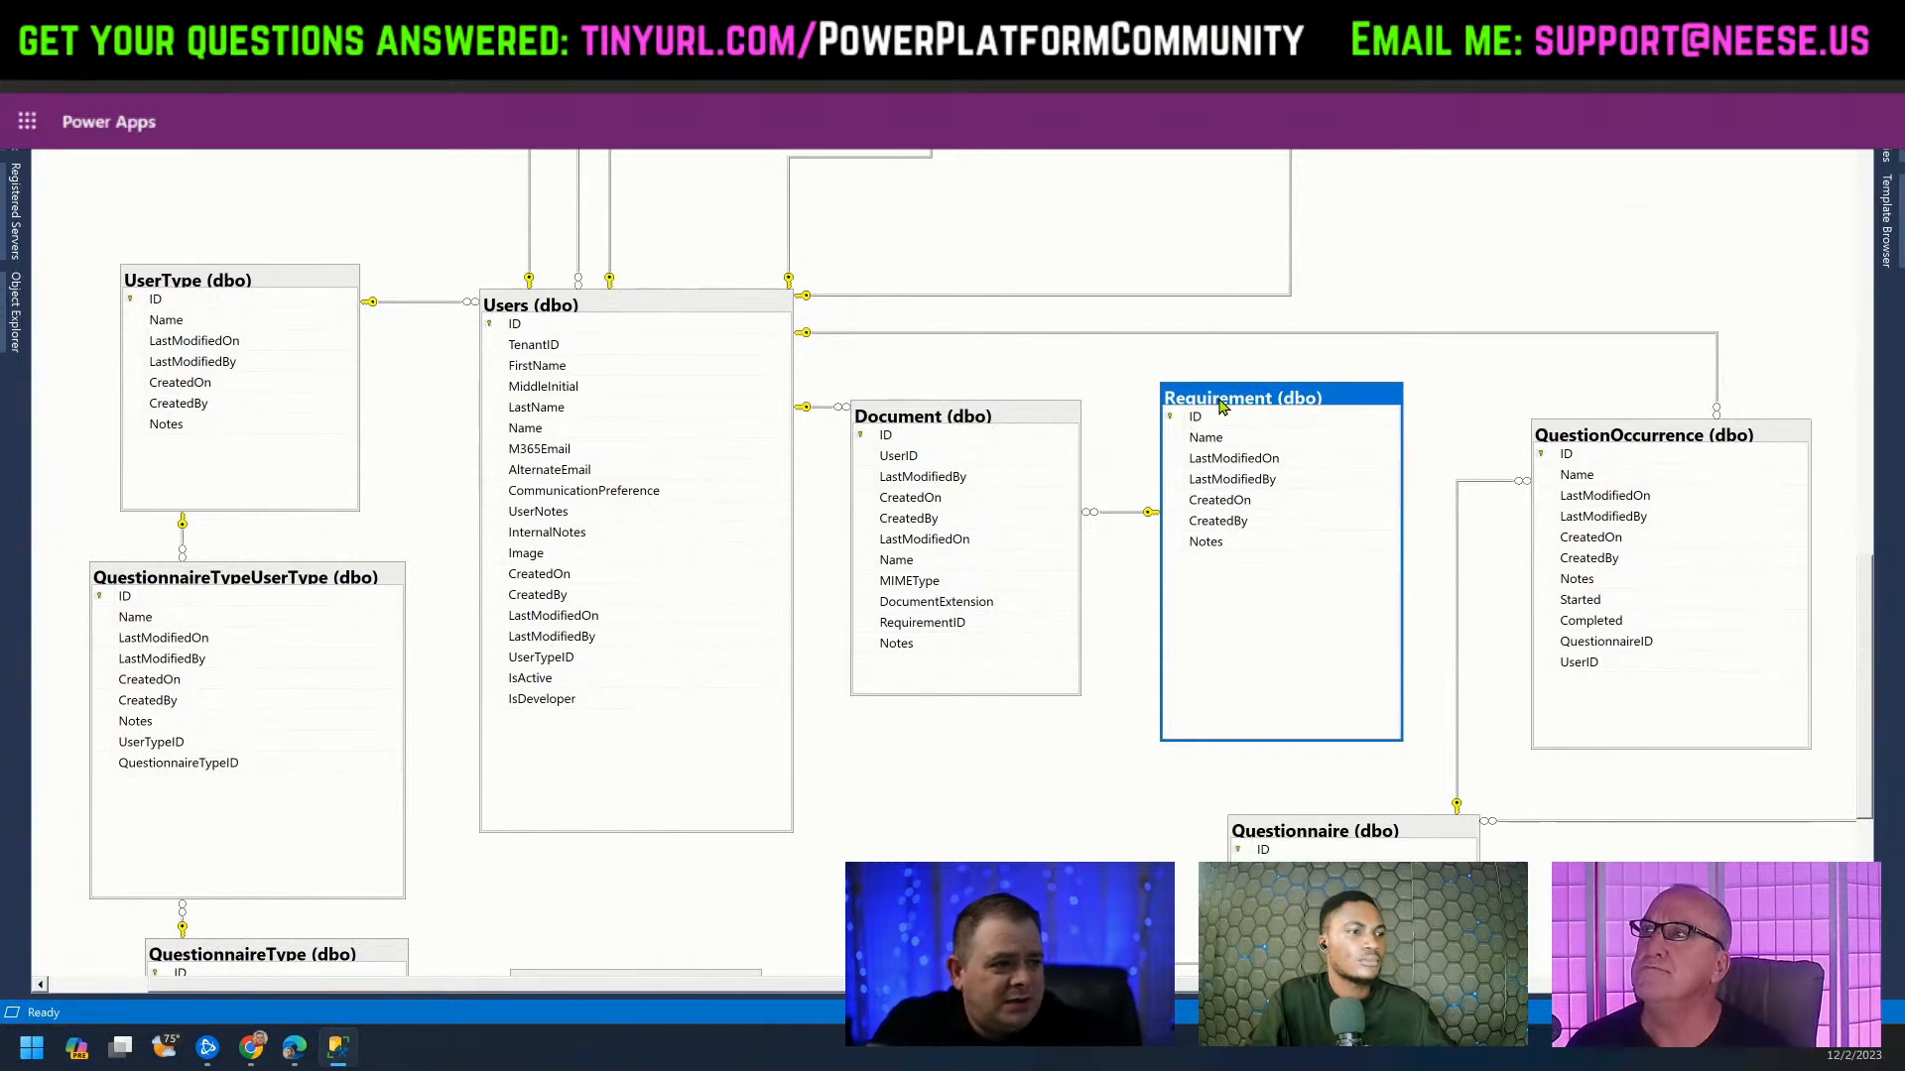
{"action": "left_click", "coordinate": [990, 437]}
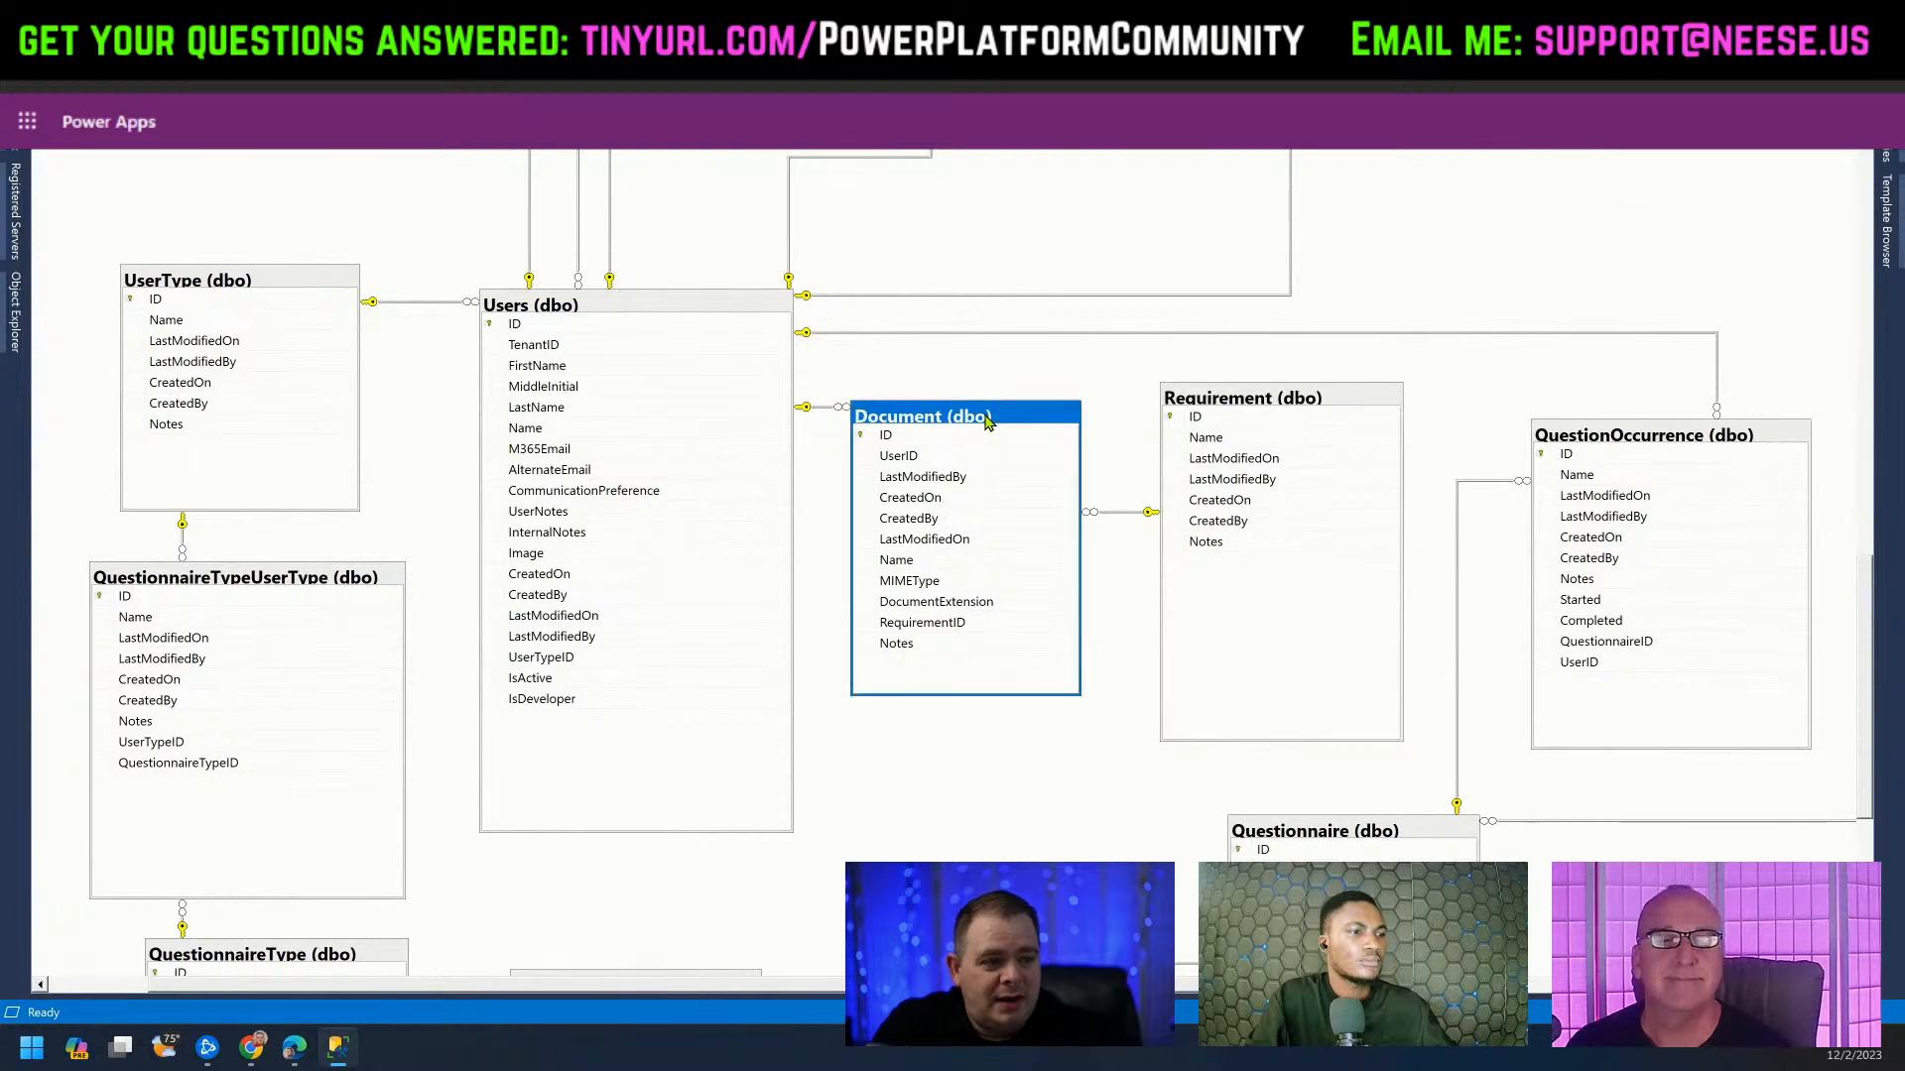
{"action": "left_click", "coordinate": [1250, 412]}
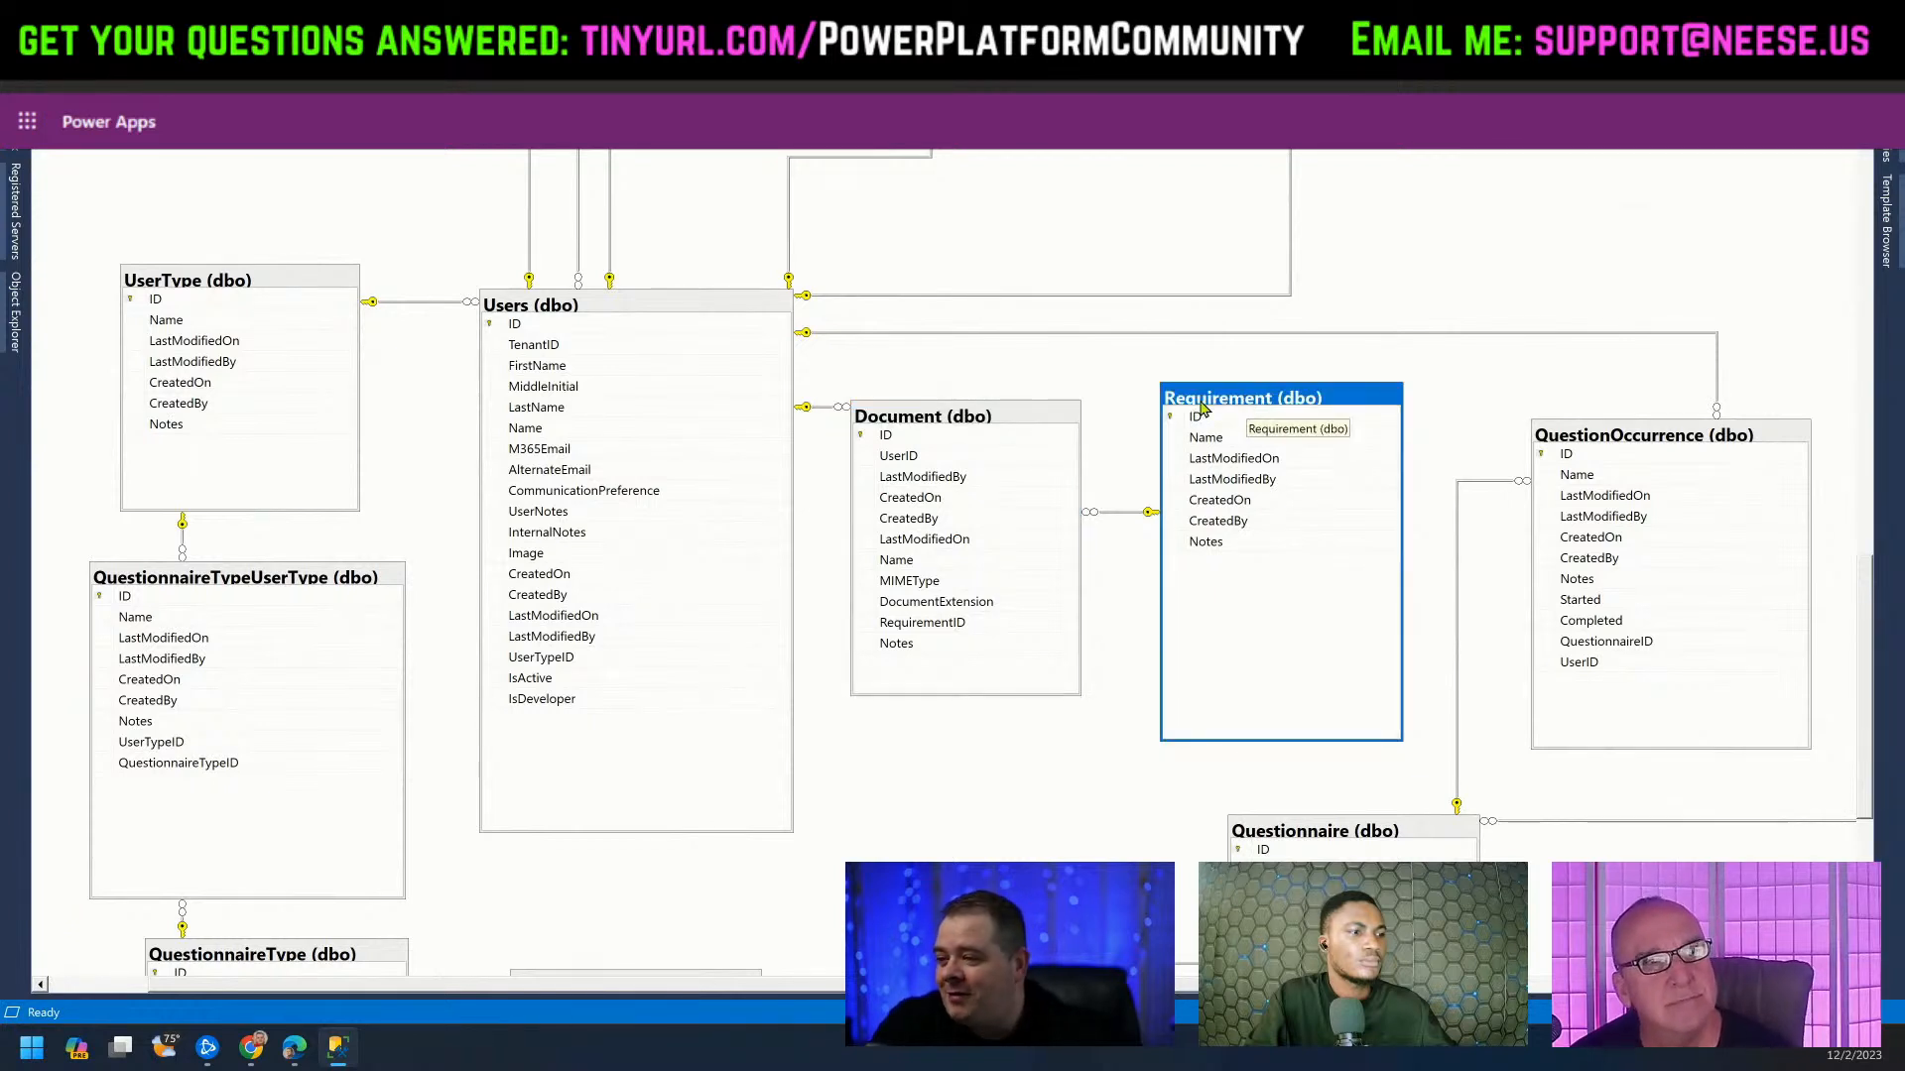
{"action": "left_click", "coordinate": [974, 428]}
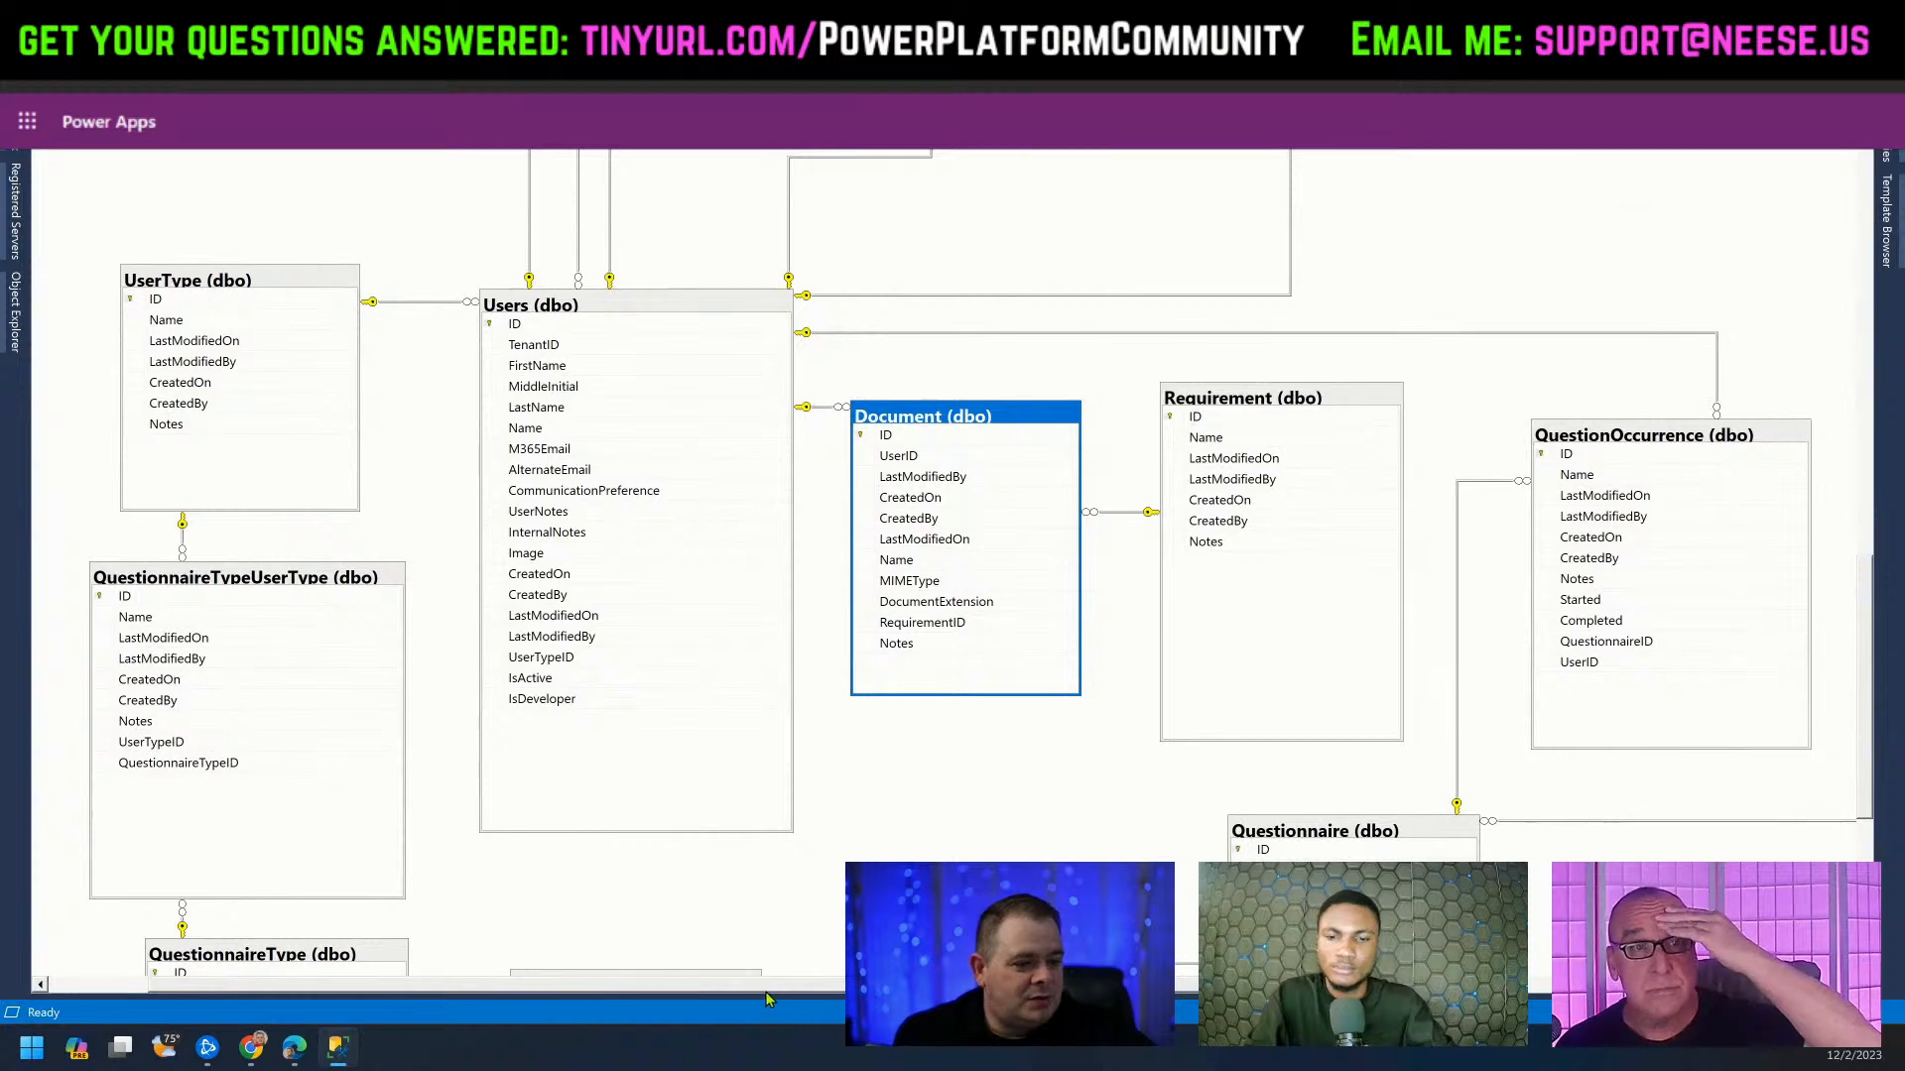
Scroll right and down to inspect the QuestionOccurrence, QuestionnaireInterval and Questionnaire tables.
{"action": "left_click_drag", "start_coordinate": [770, 988], "coordinate": [781, 988]}
{"action": "left_click_drag", "start_coordinate": [796, 988], "coordinate": [1054, 989]}
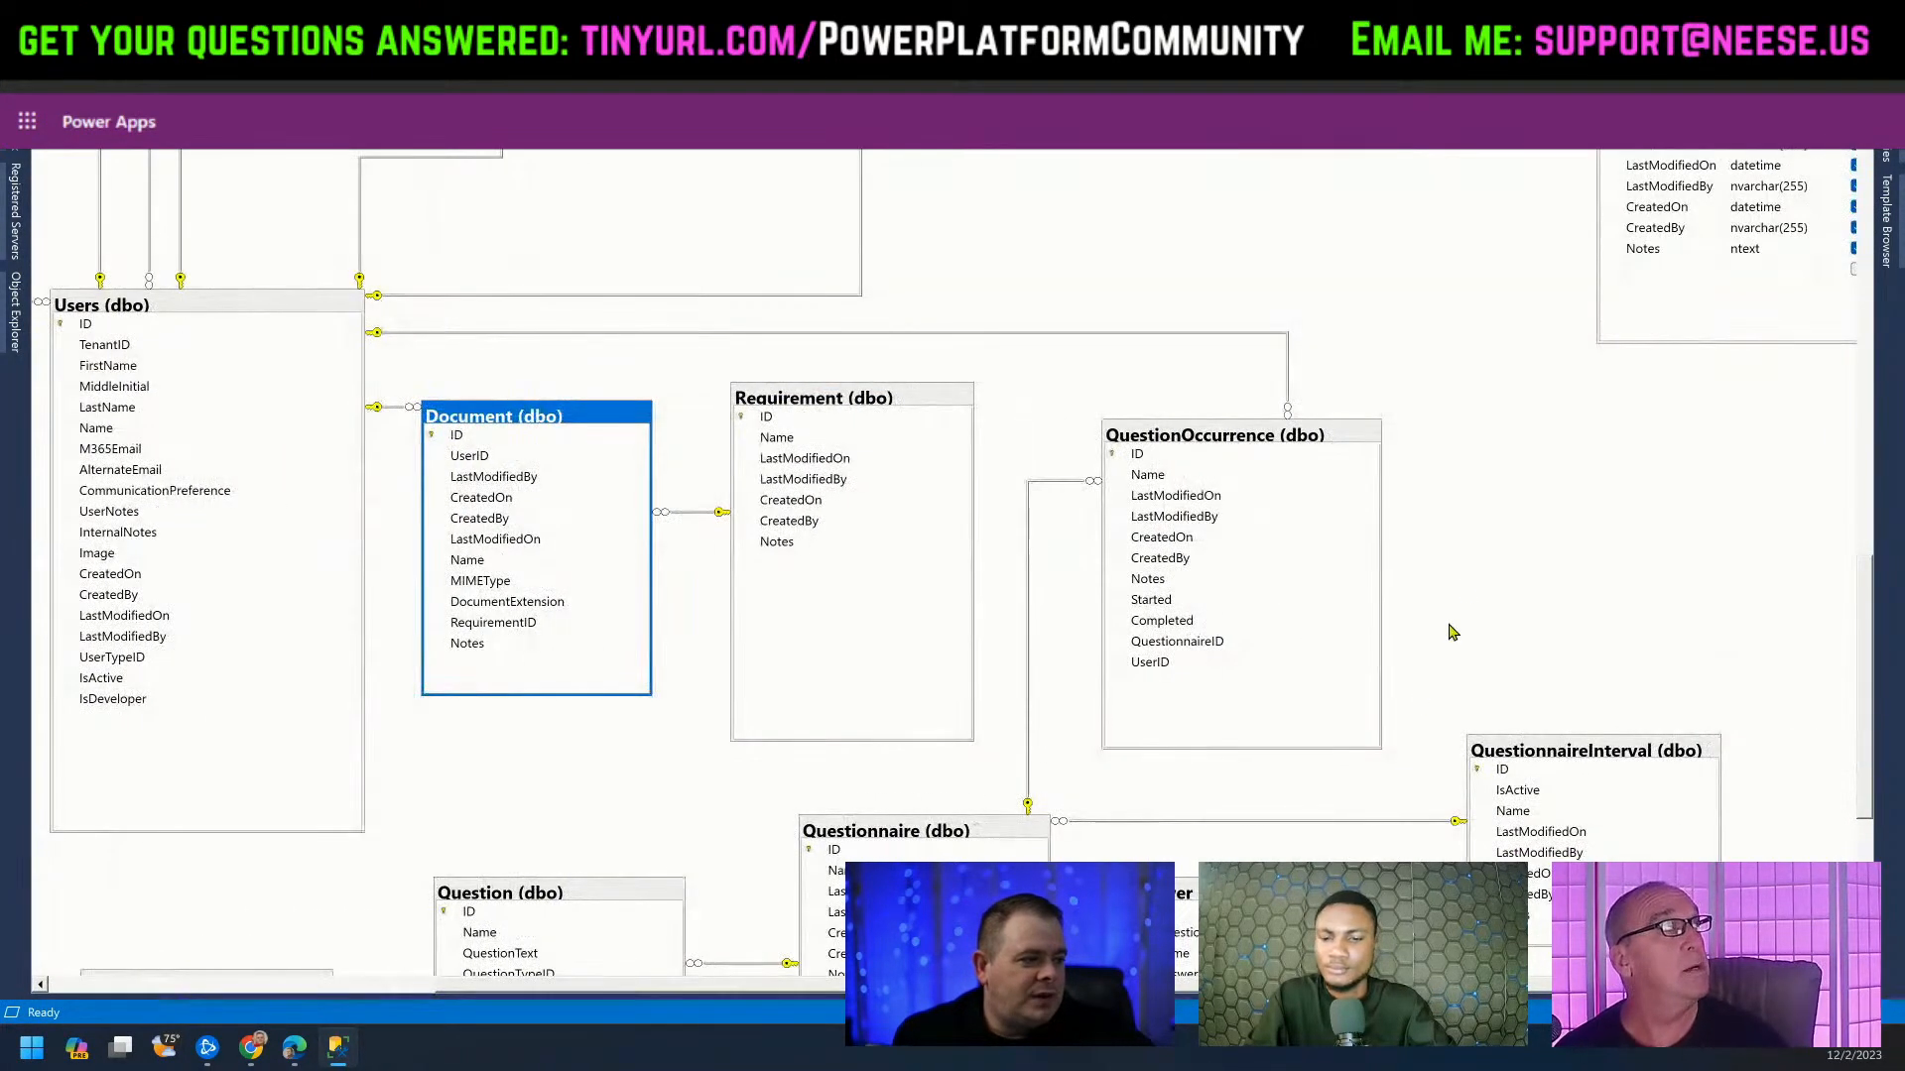
{"action": "scroll", "coordinate": [1419, 700], "scroll_direction": "down", "scroll_amount": 3}
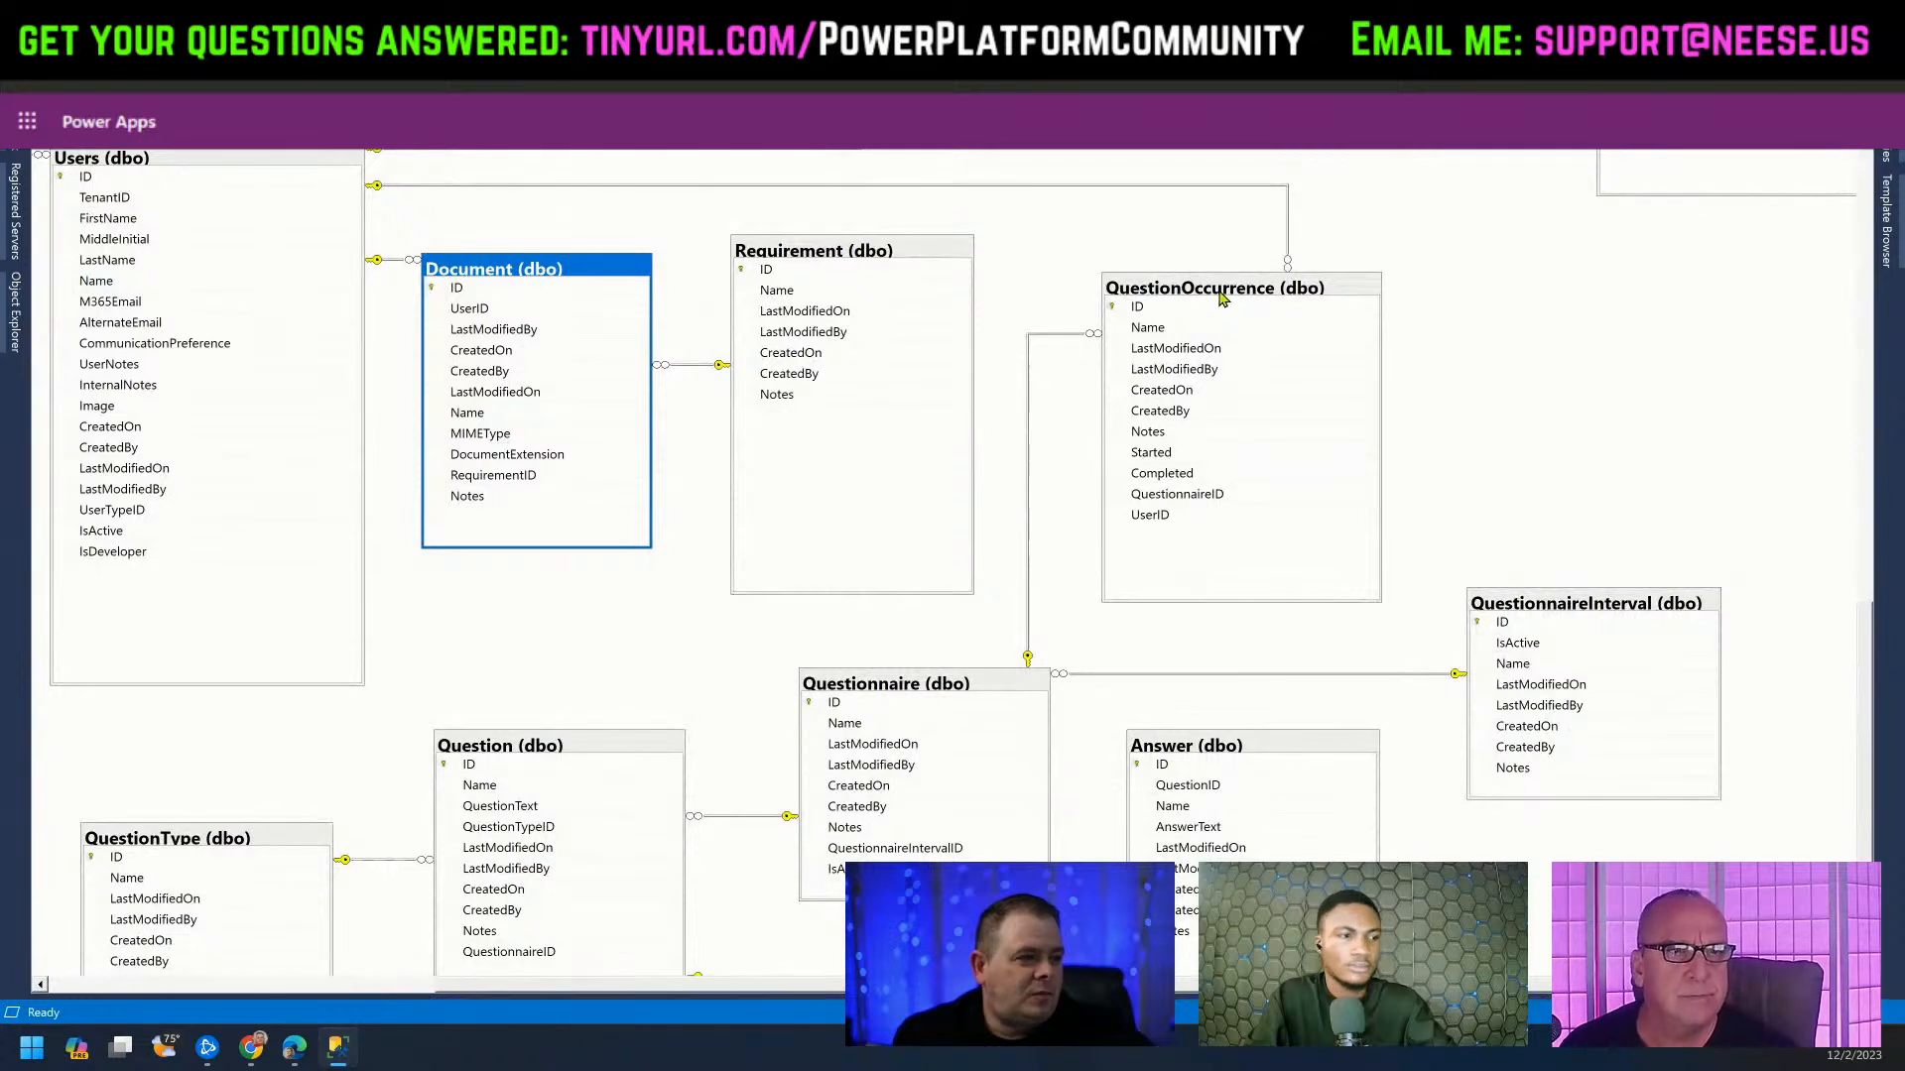
{"action": "left_click", "coordinate": [1220, 296]}
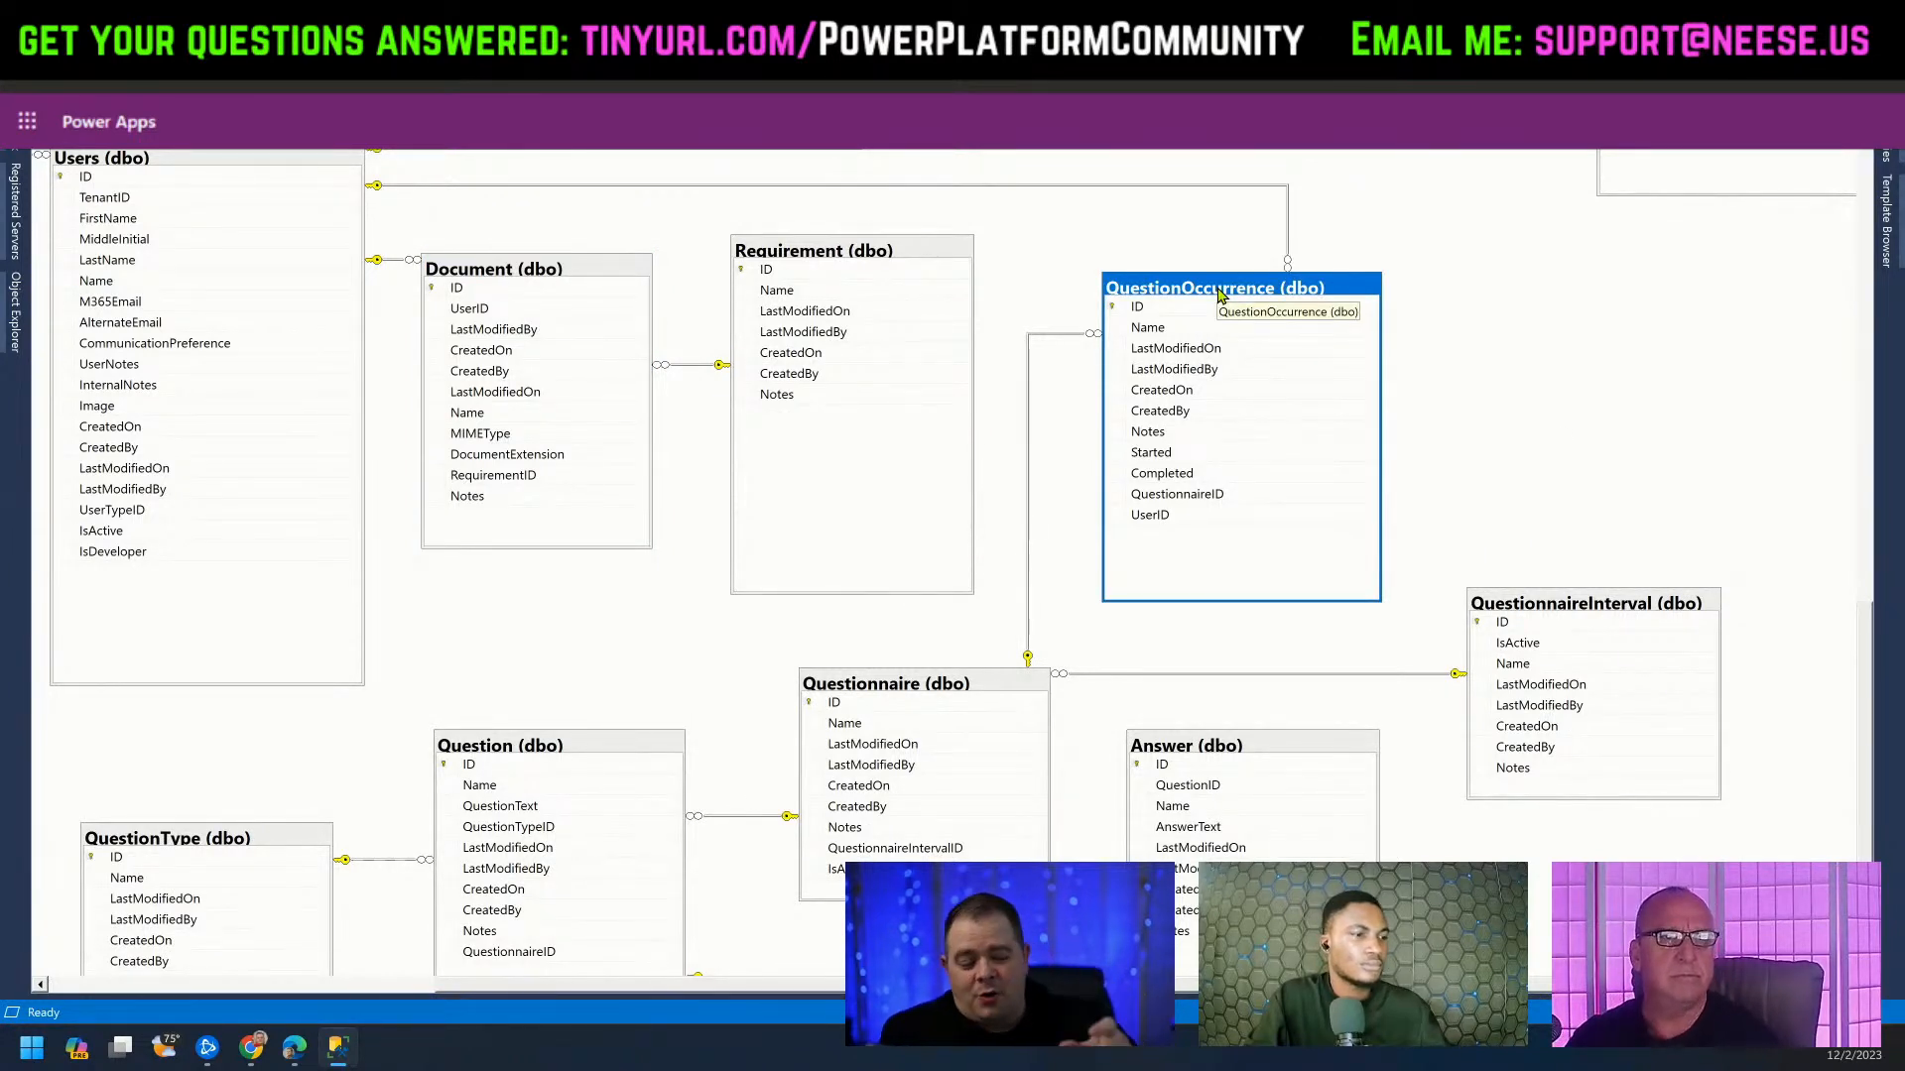
{"action": "left_click", "coordinate": [1607, 613]}
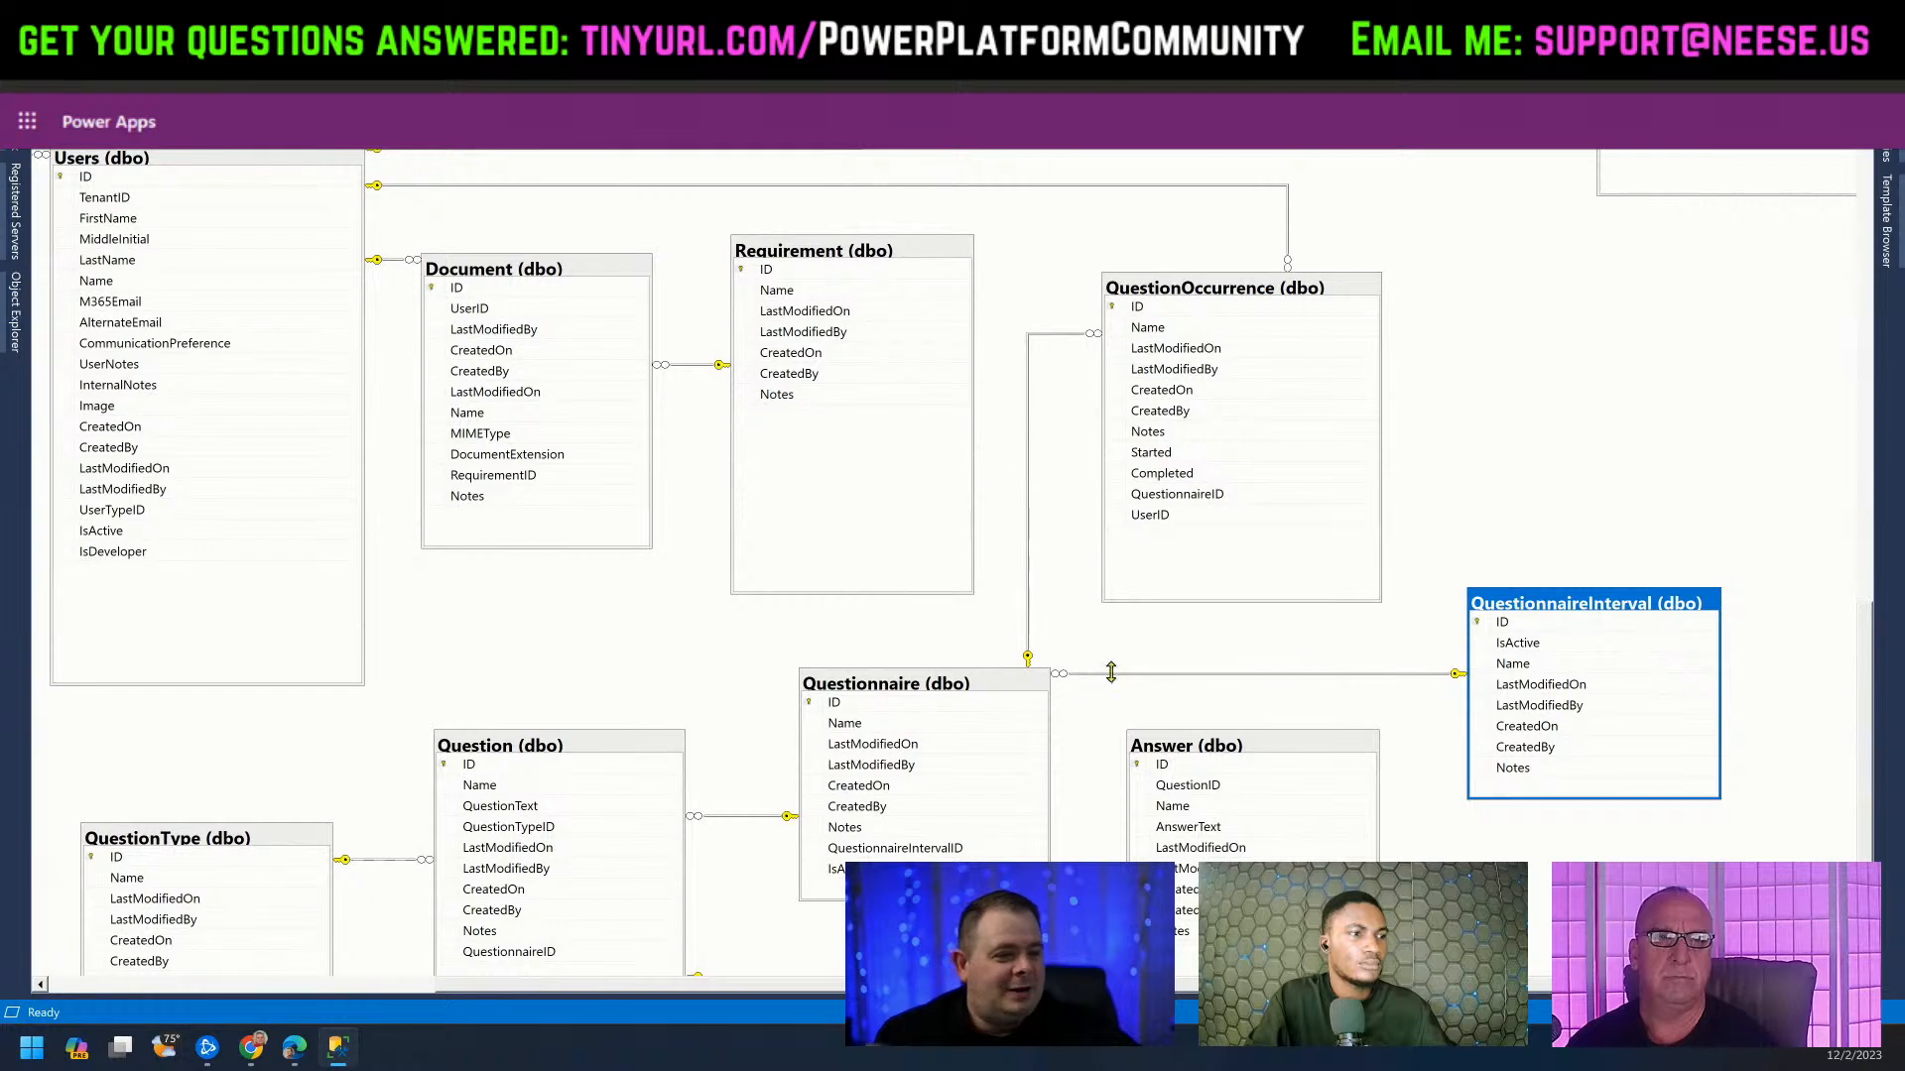
{"action": "left_click", "coordinate": [997, 689]}
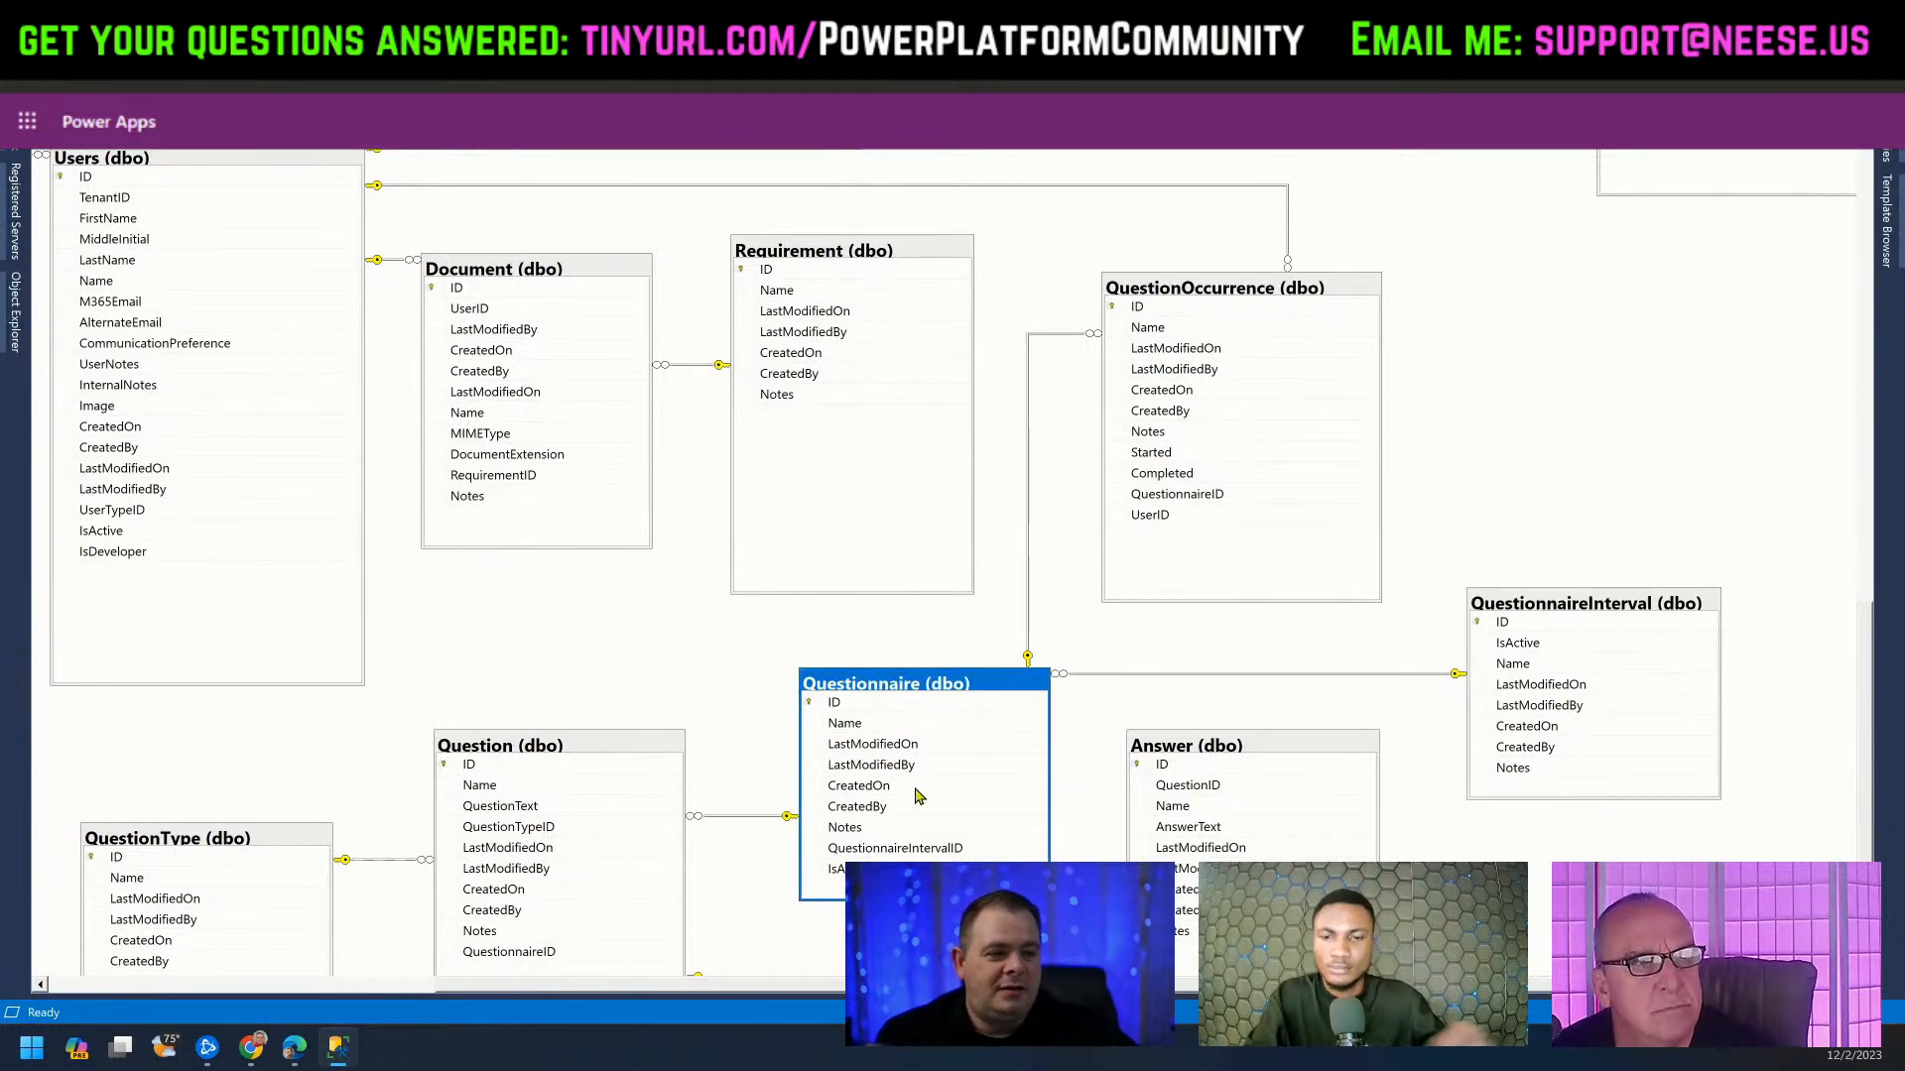
{"action": "left_click", "coordinate": [1609, 610]}
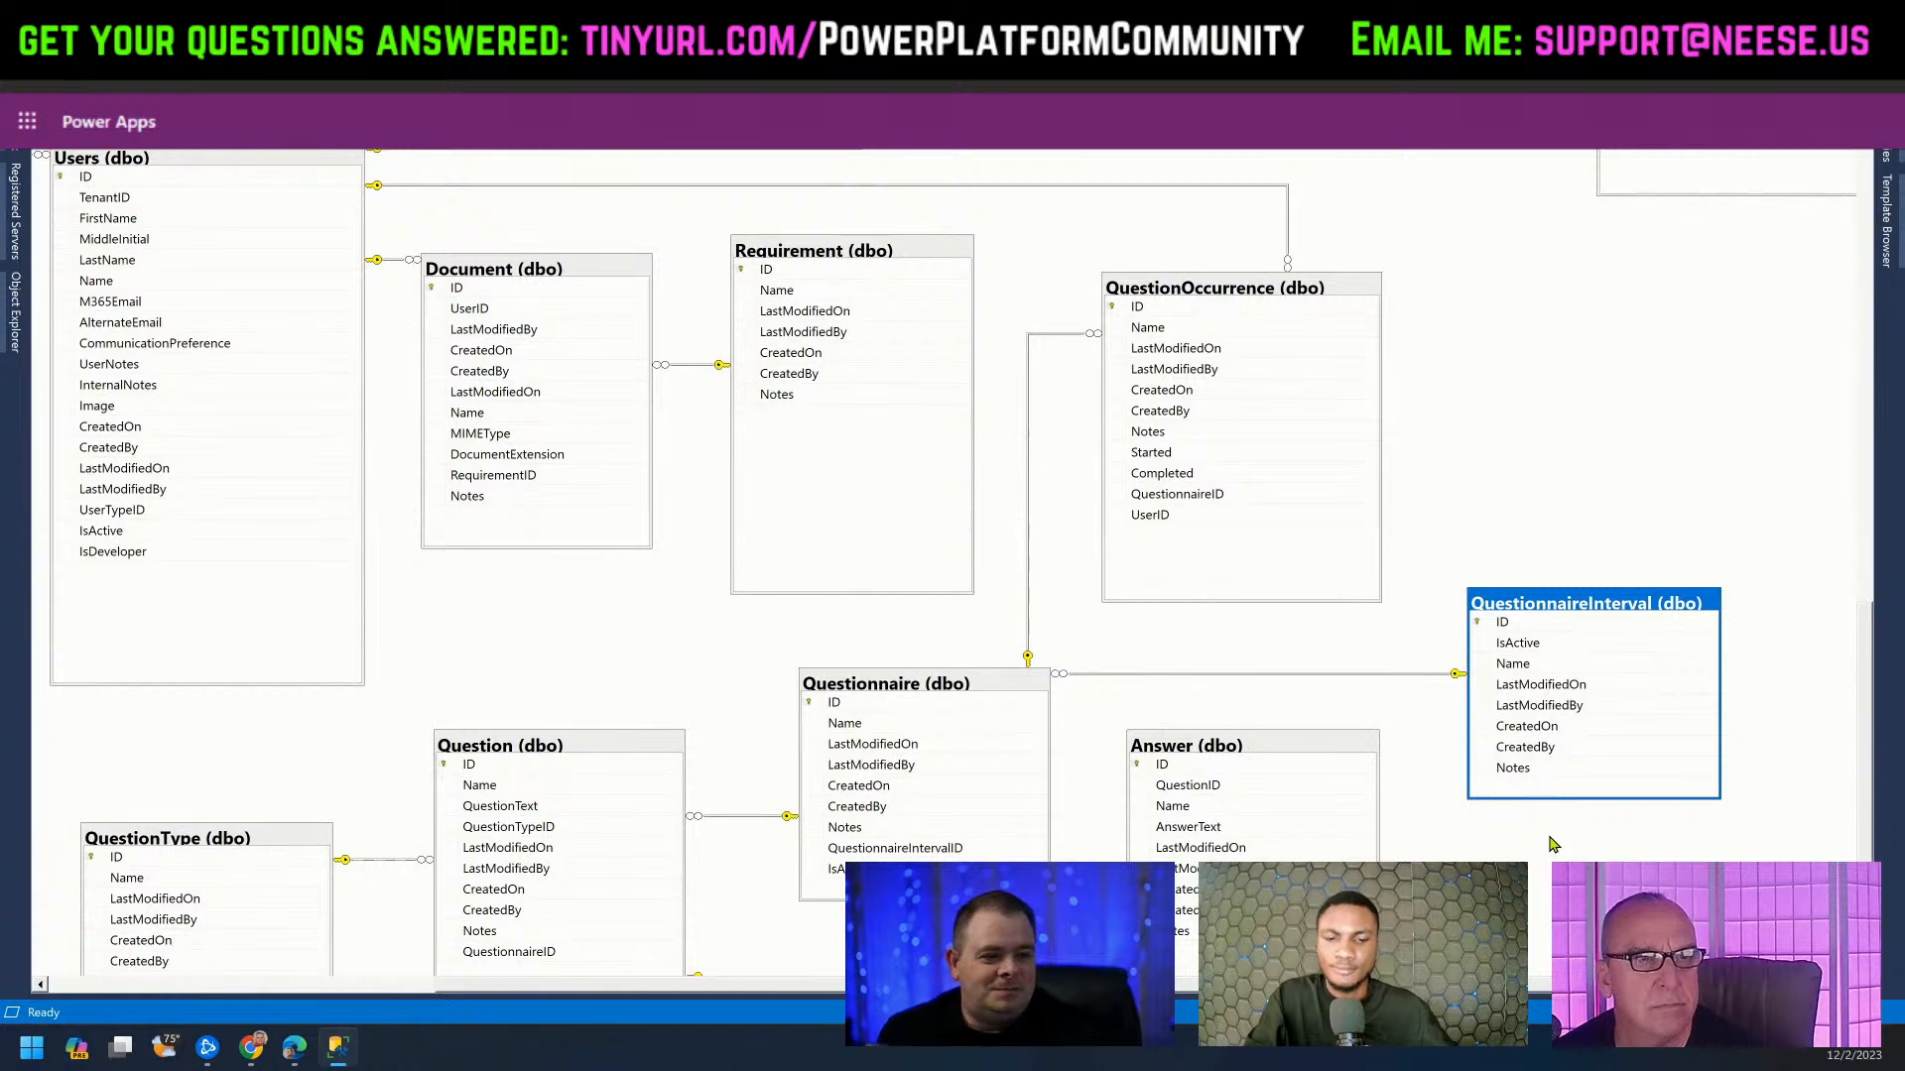
{"action": "scroll", "coordinate": [1553, 843], "scroll_direction": "down", "scroll_amount": 2}
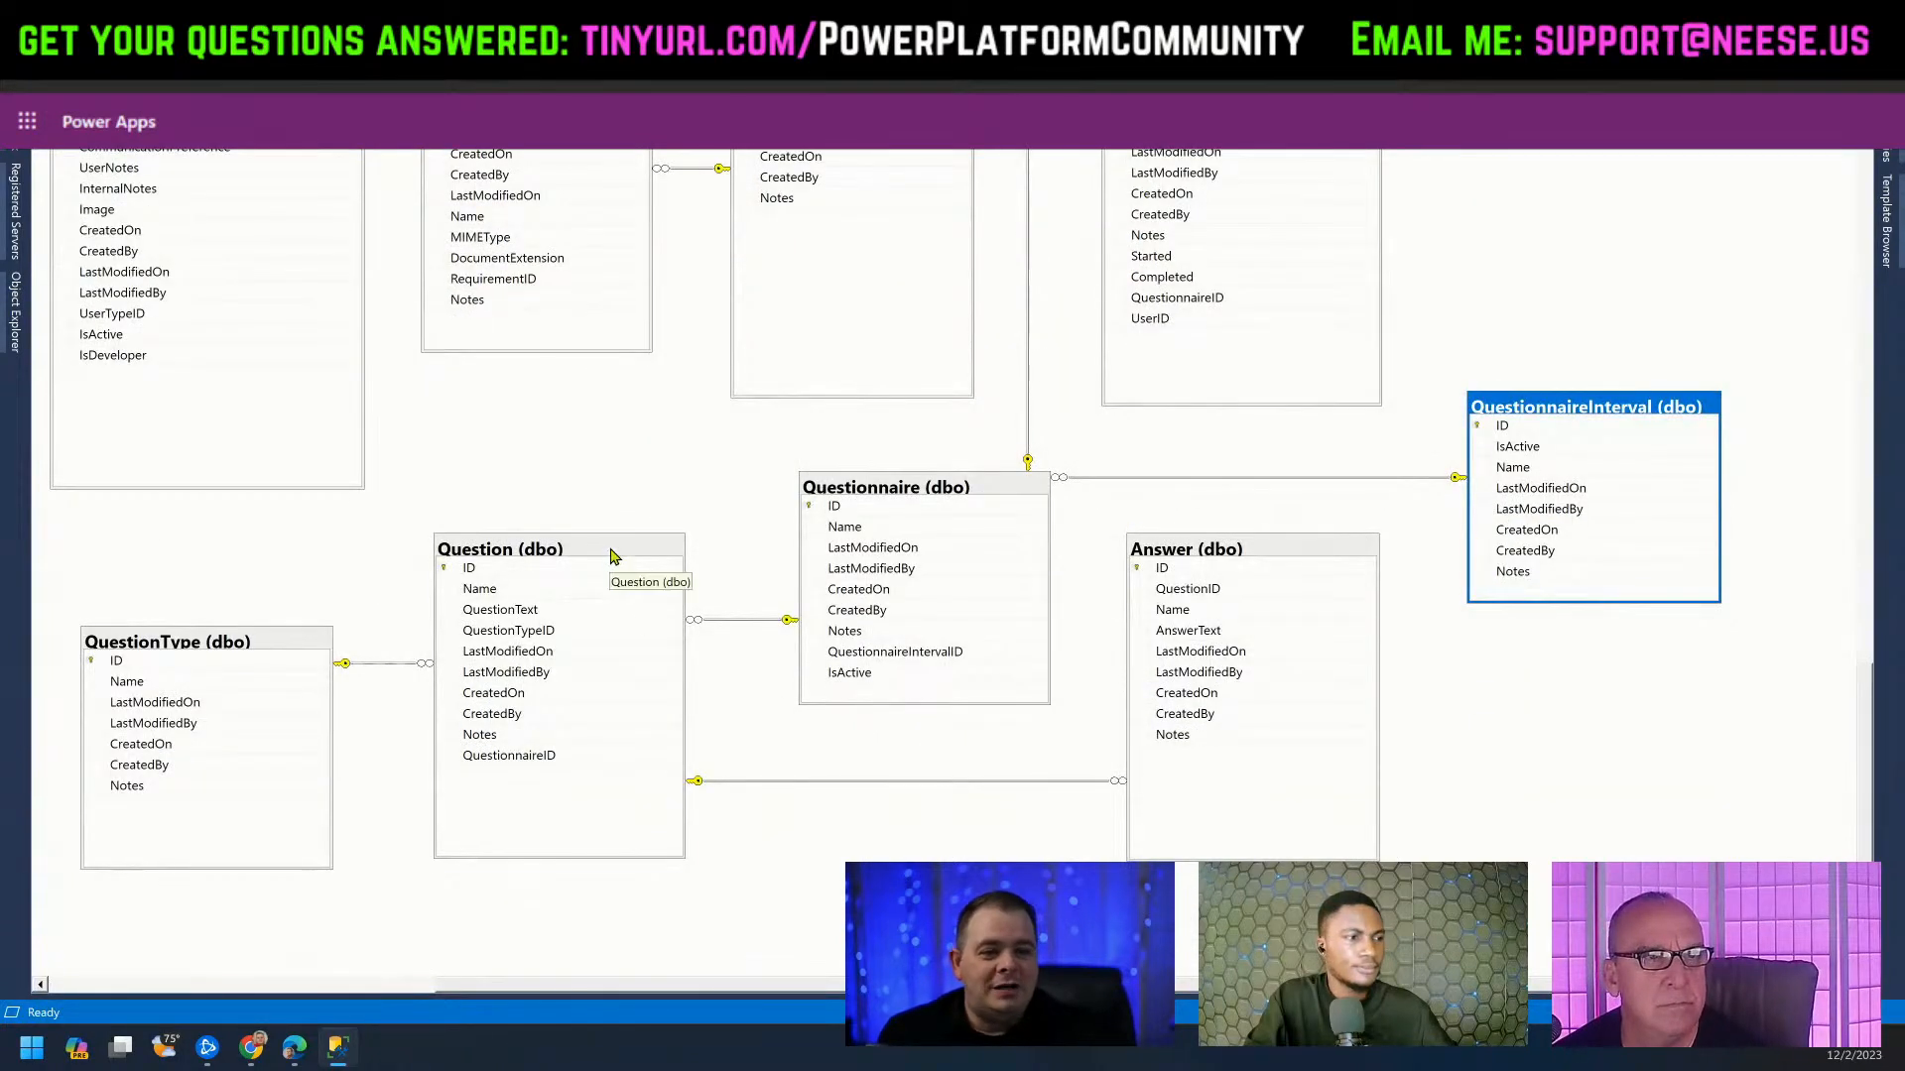
{"action": "left_click", "coordinate": [611, 557]}
{"action": "left_click", "coordinate": [980, 485]}
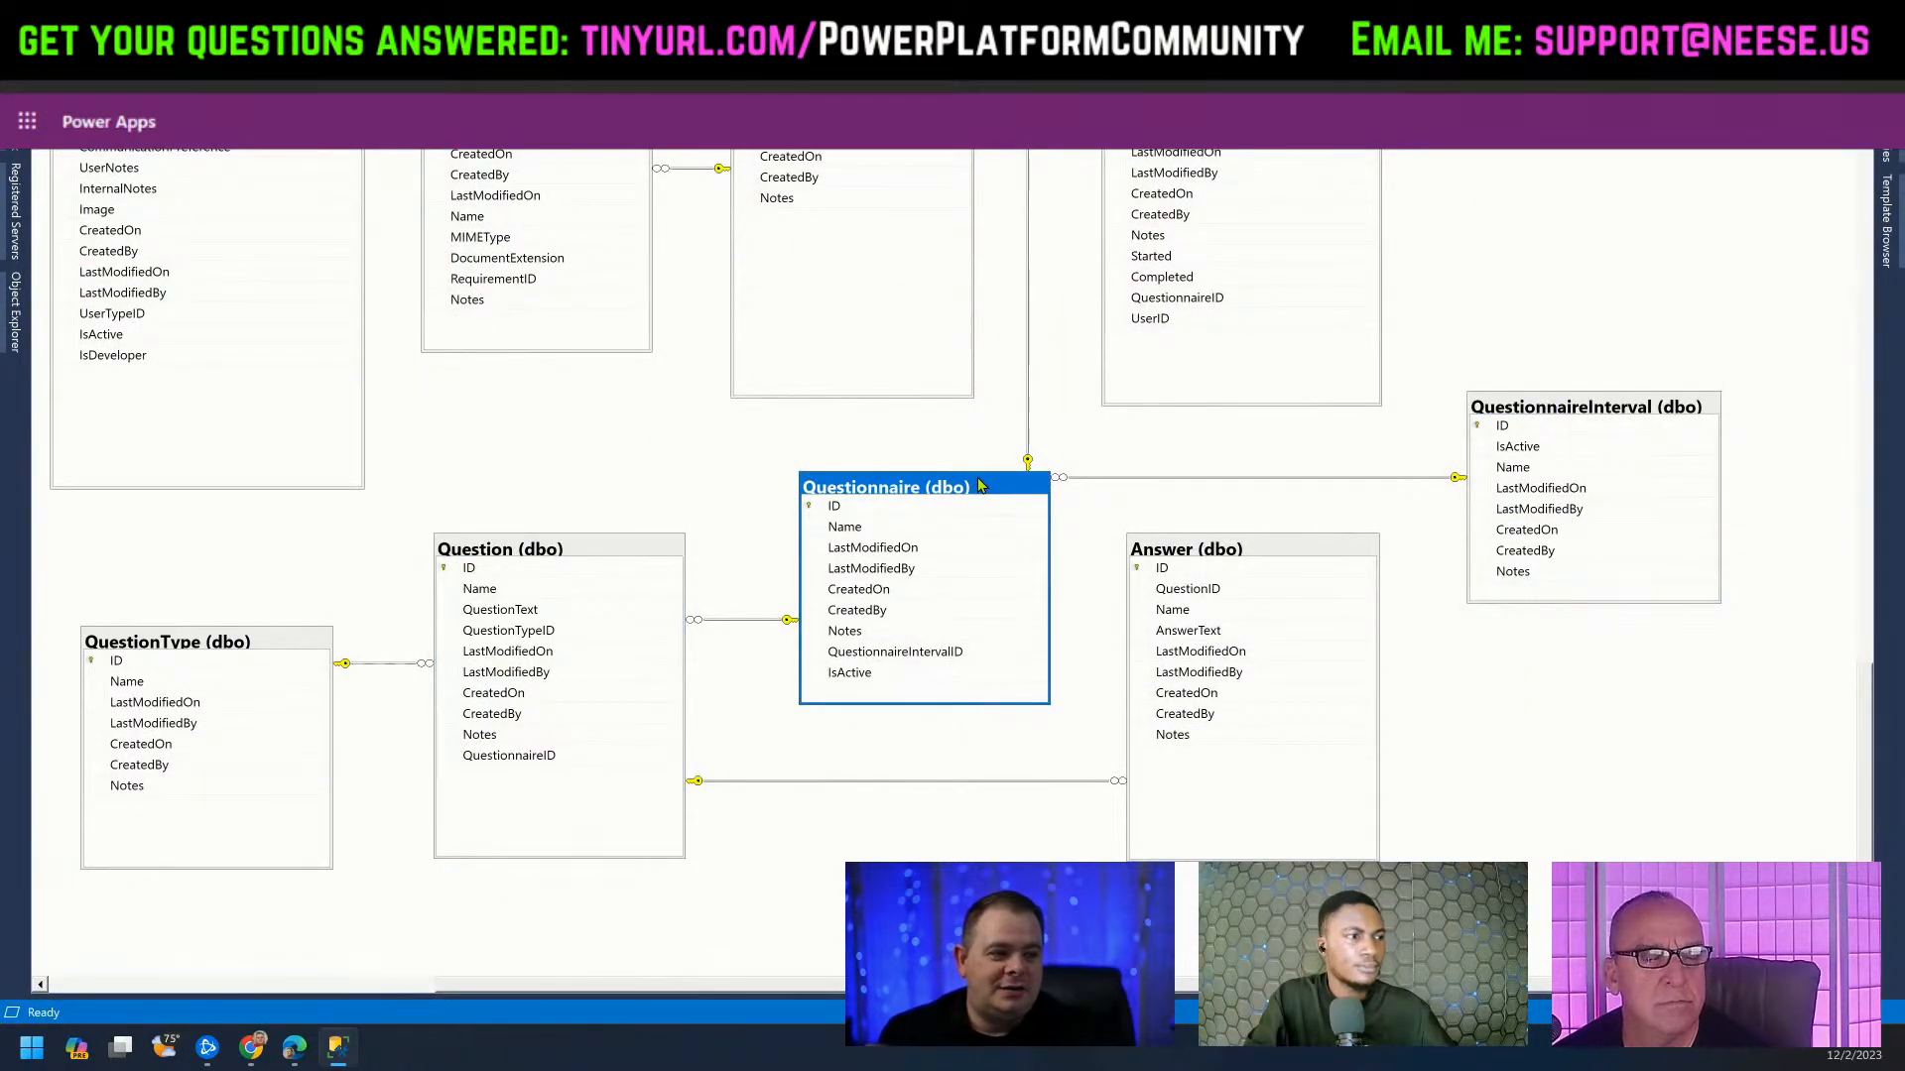
{"action": "left_click", "coordinate": [1288, 558]}
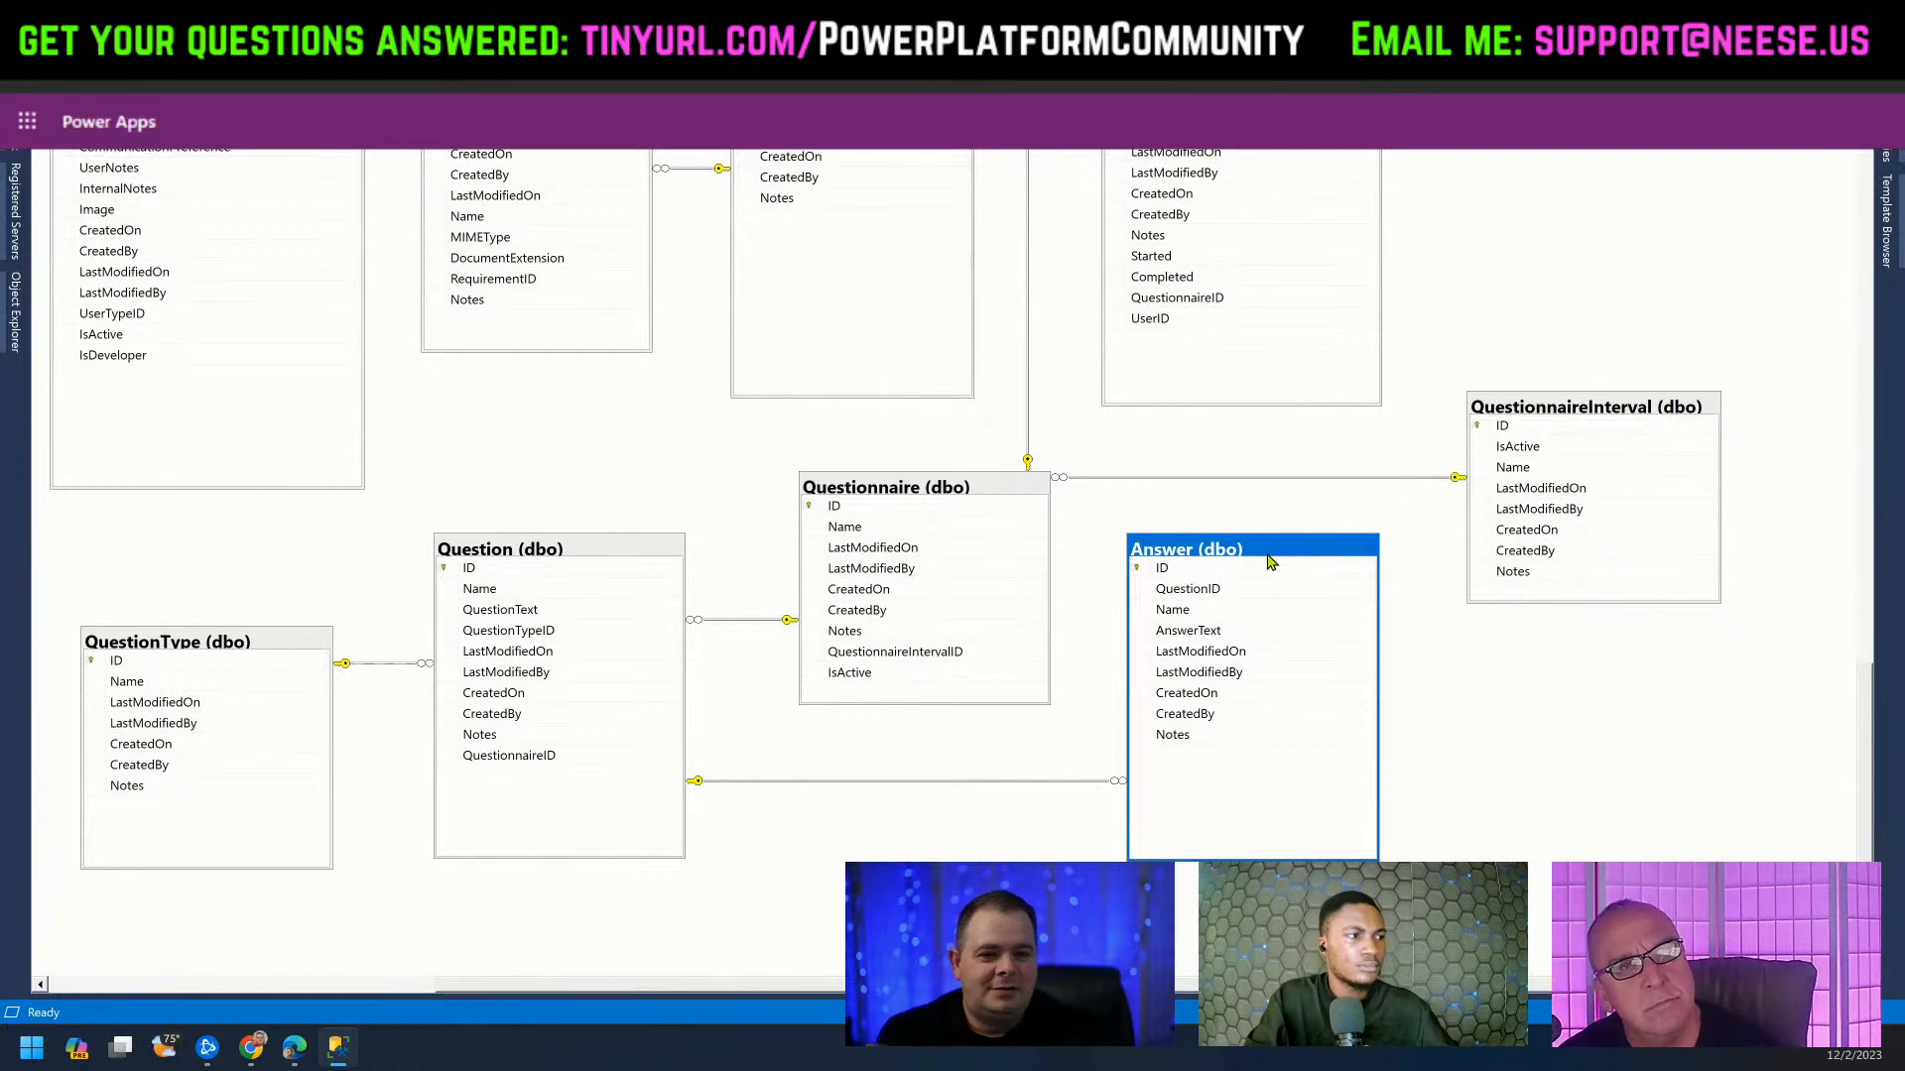
{"action": "left_click", "coordinate": [267, 653]}
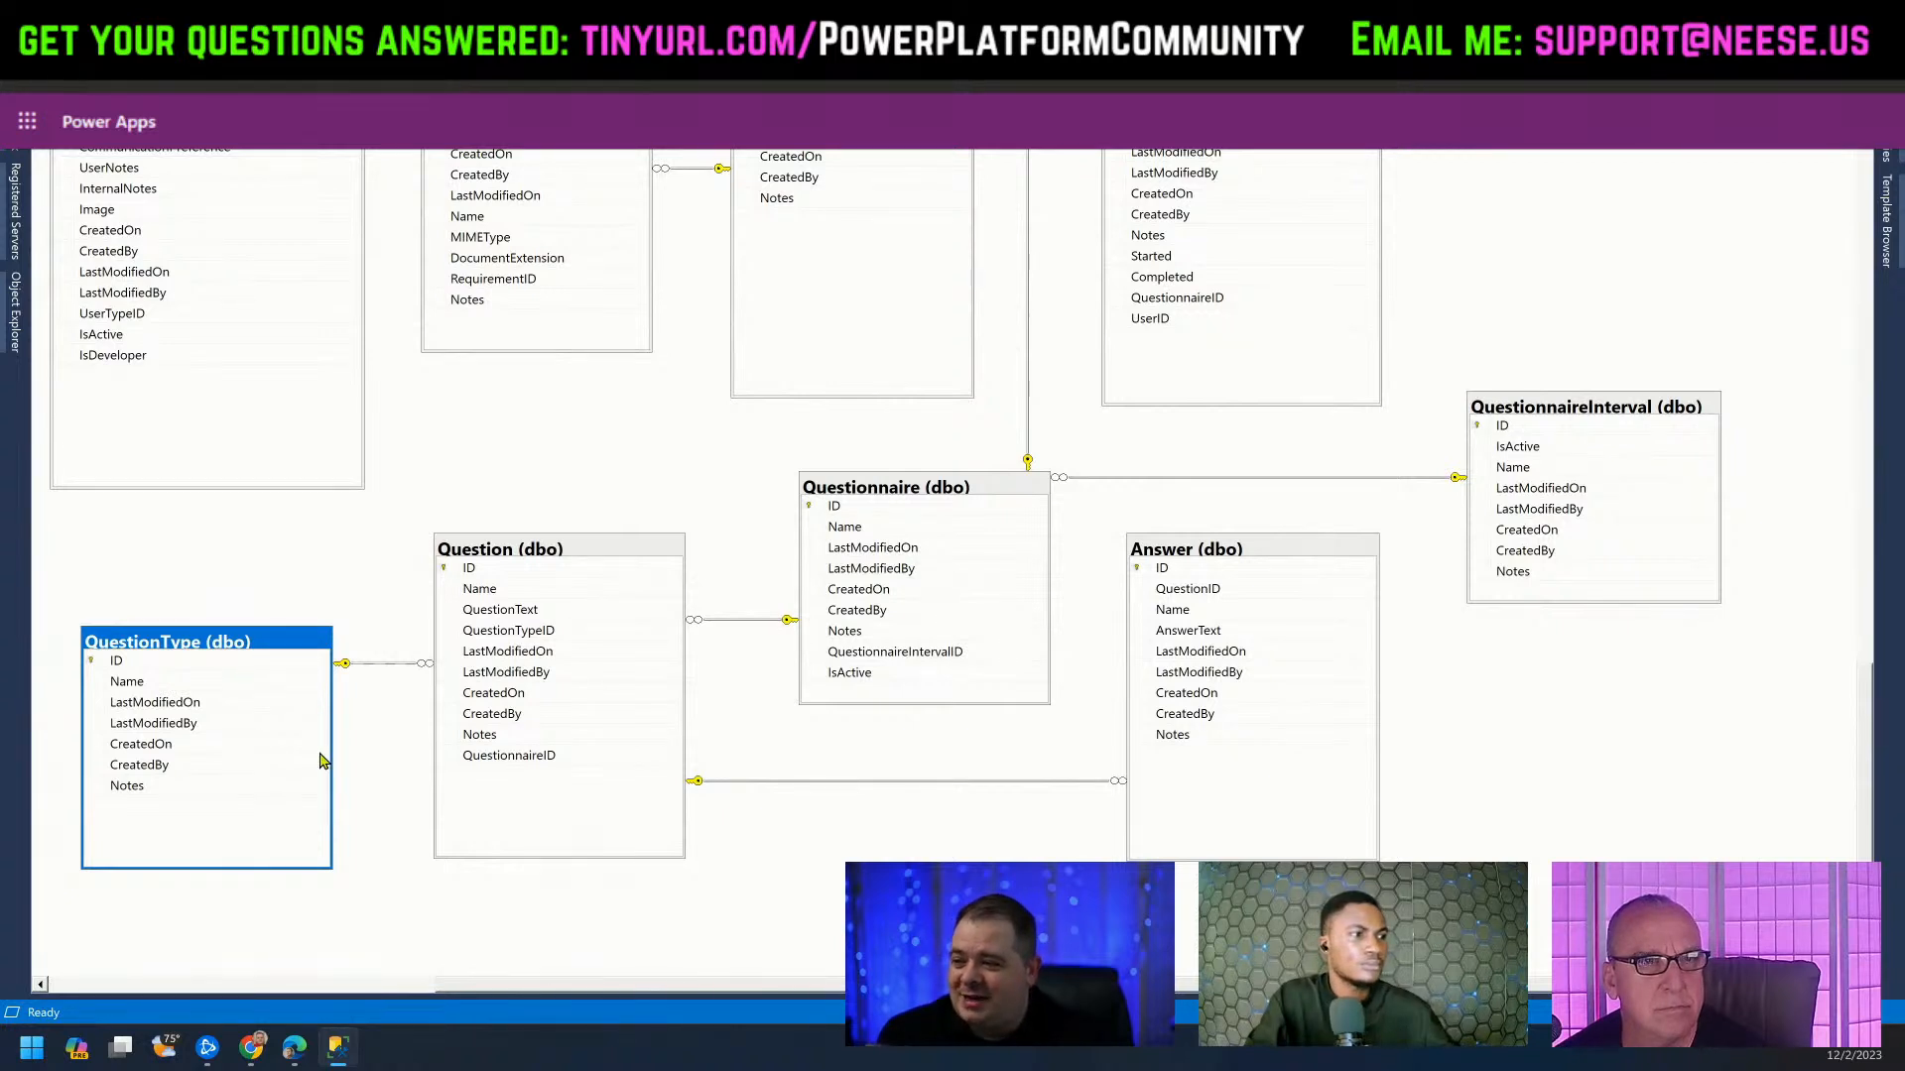
{"action": "left_click", "coordinate": [1644, 799]}
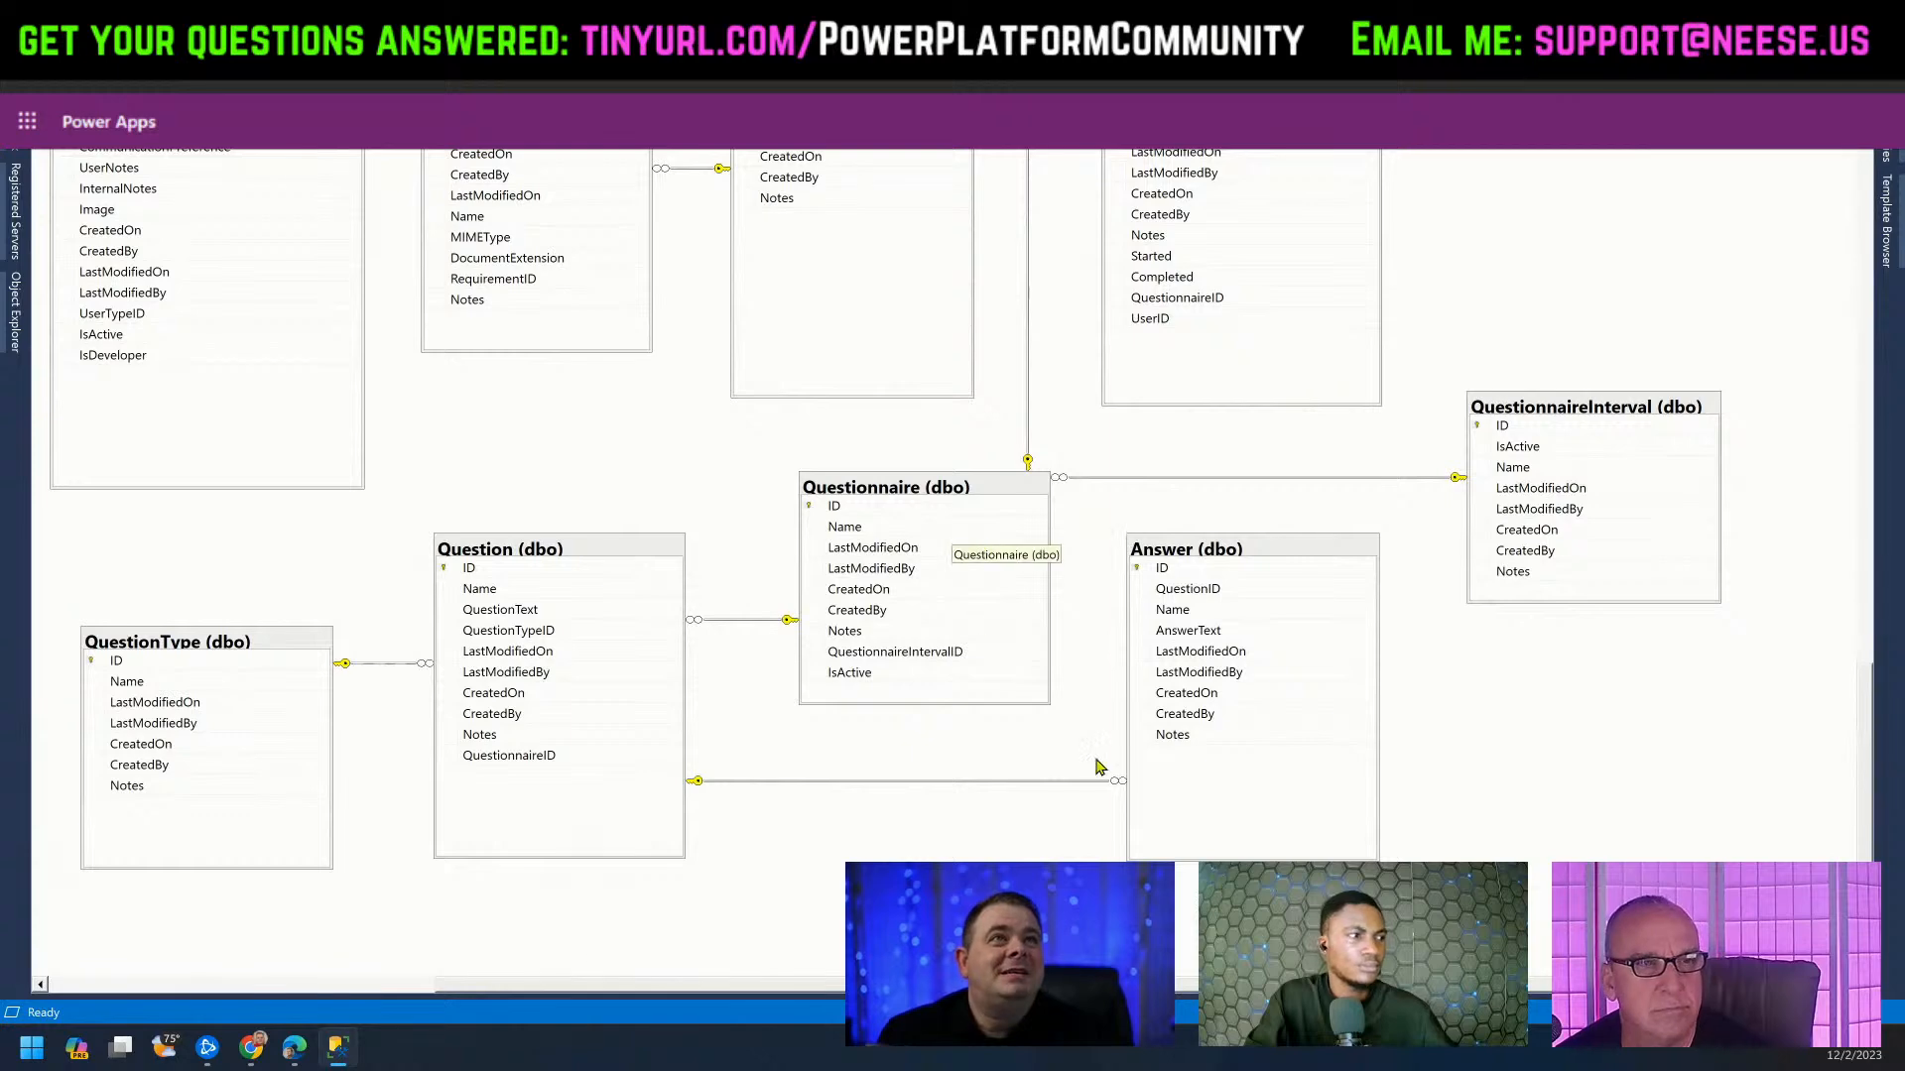
{"action": "scroll", "coordinate": [1051, 764], "scroll_direction": "up", "scroll_amount": 8}
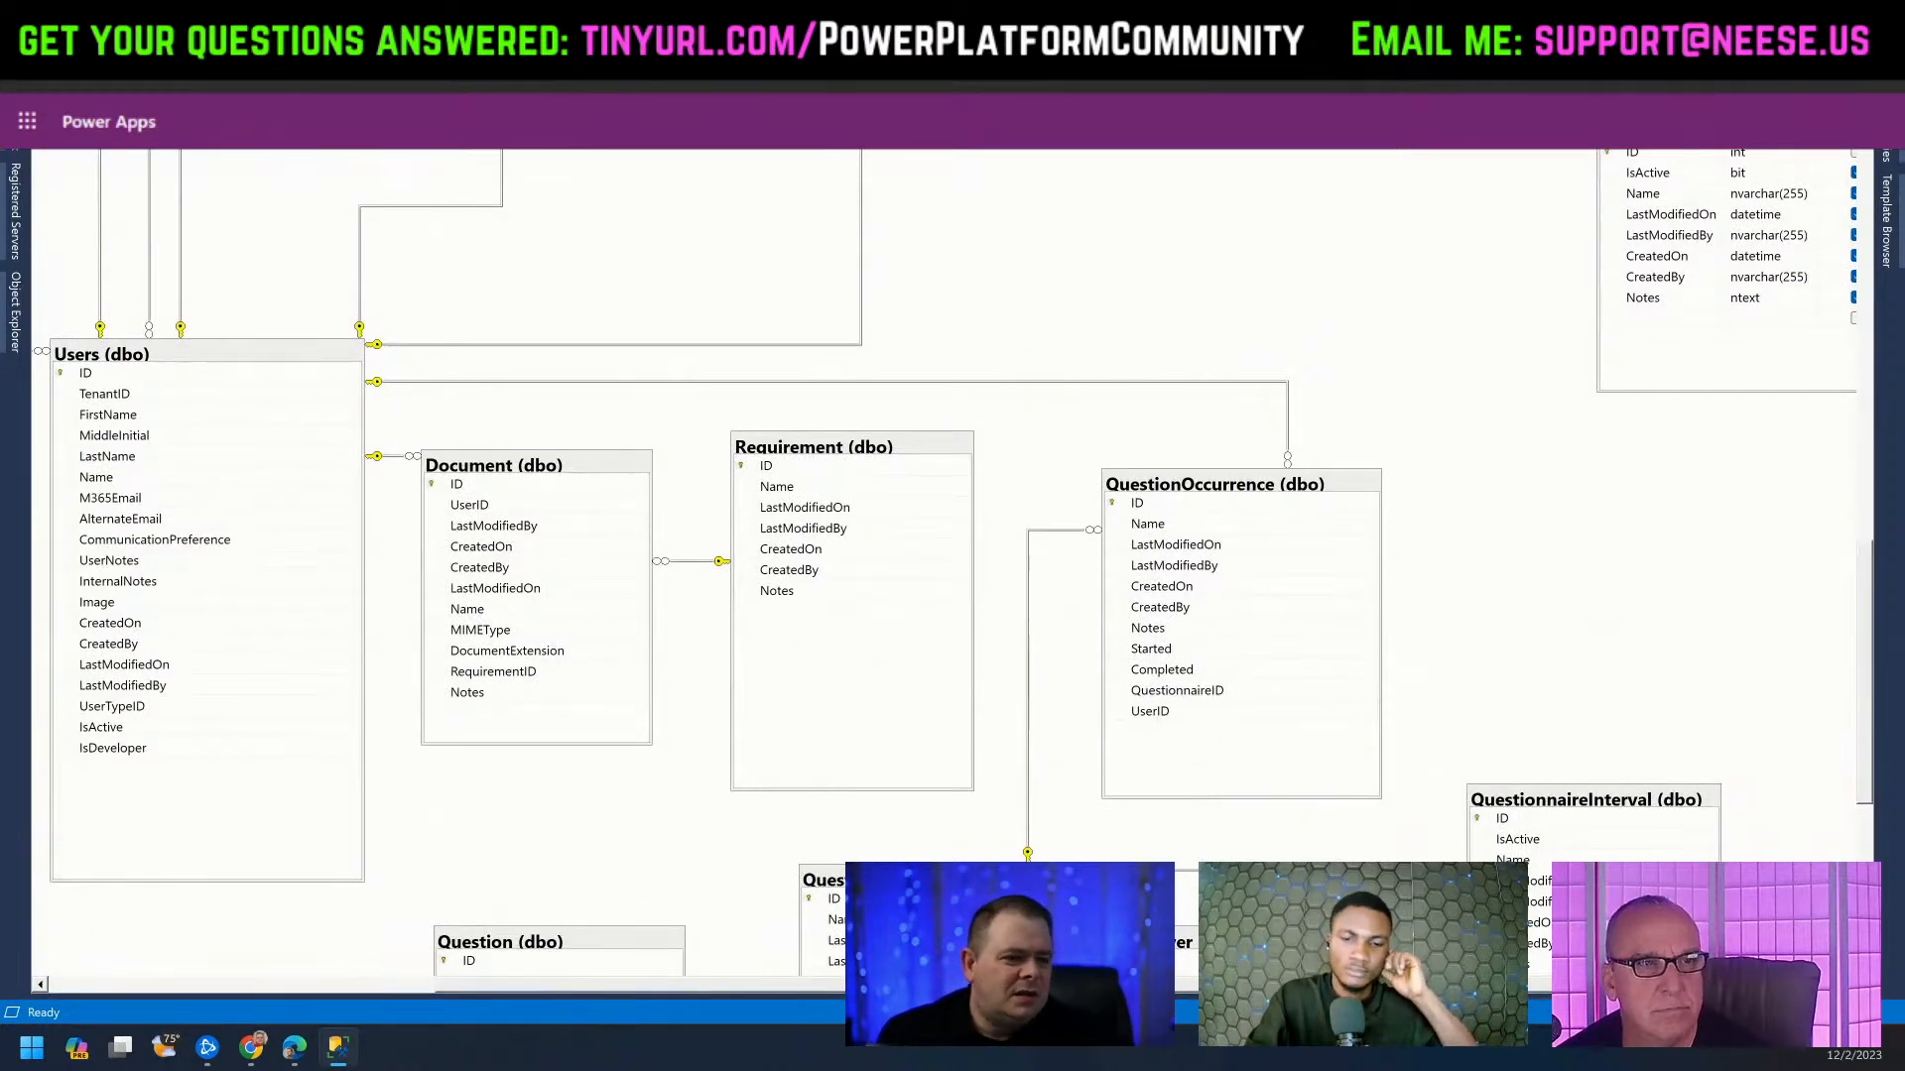
{"action": "scroll", "coordinate": [942, 596], "scroll_direction": "left", "scroll_amount": 3}
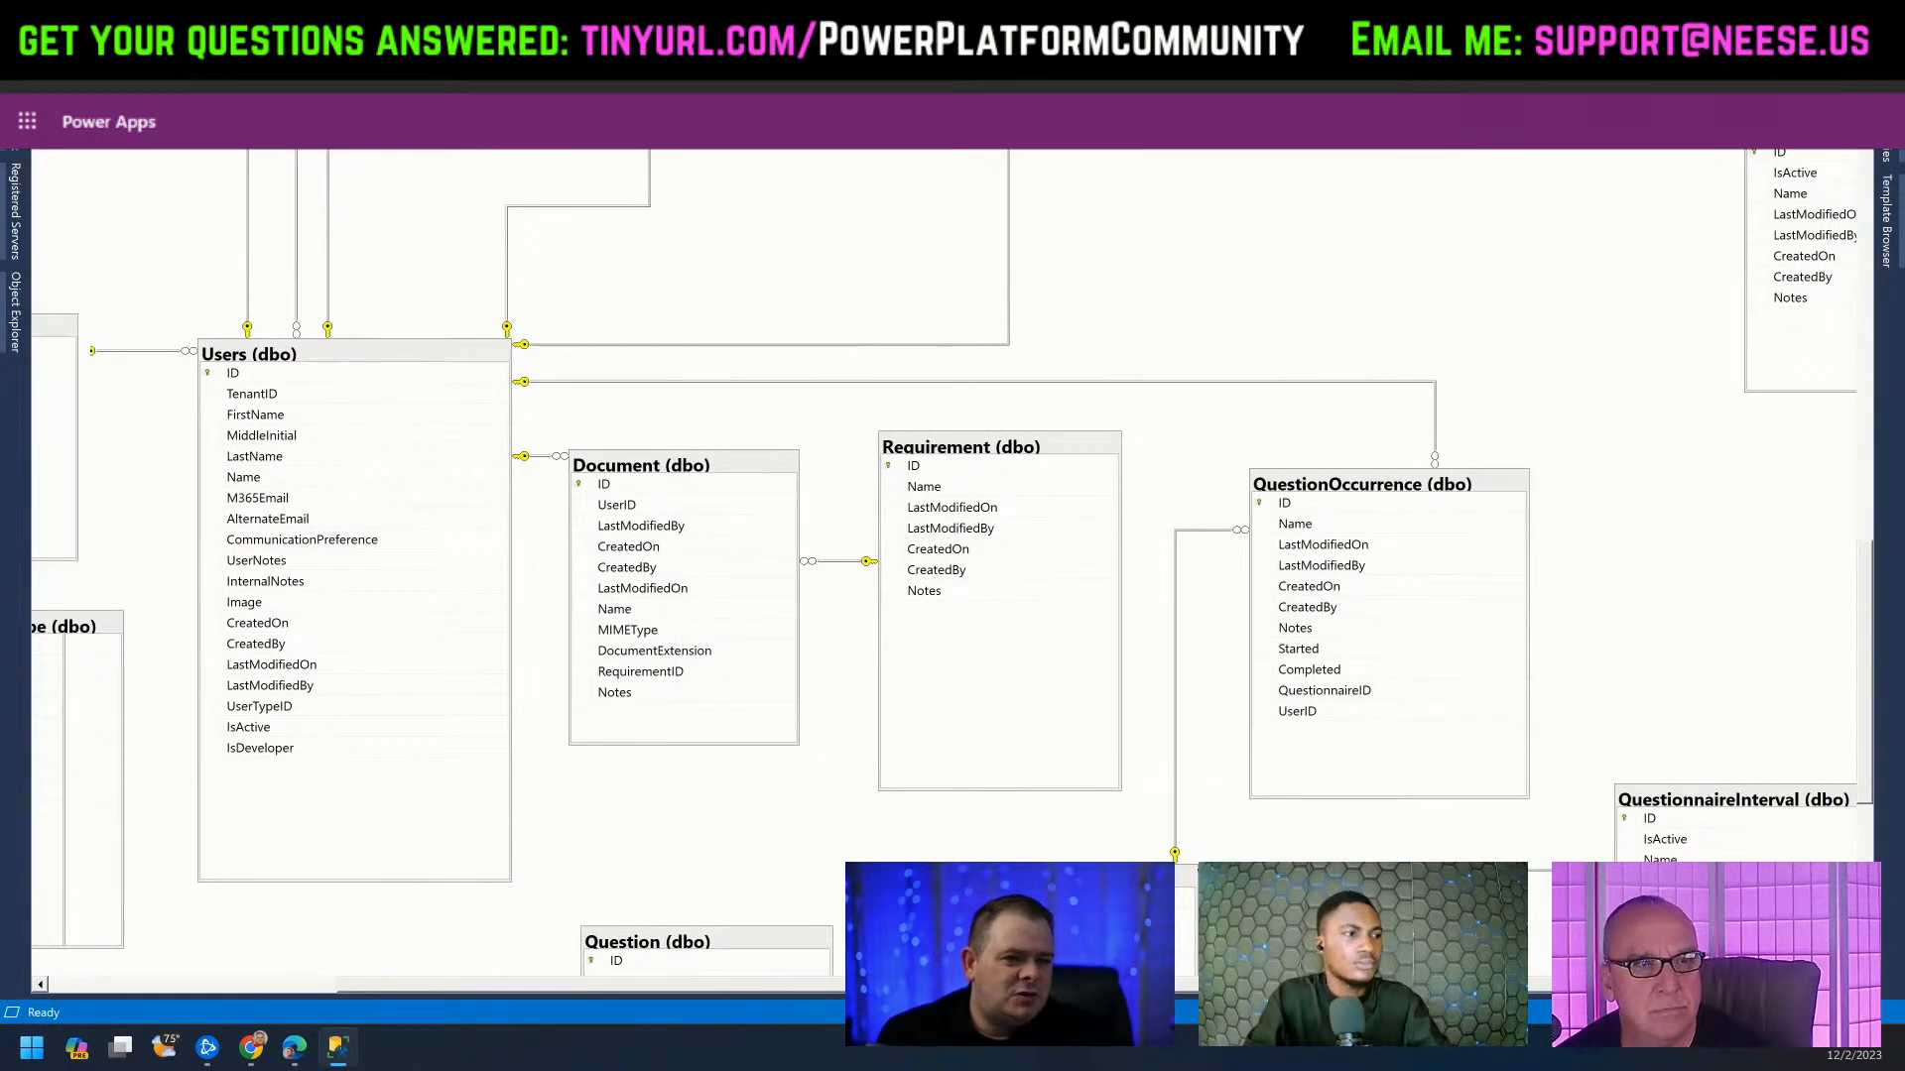
{"action": "scroll", "coordinate": [774, 372], "scroll_direction": "left", "scroll_amount": 8}
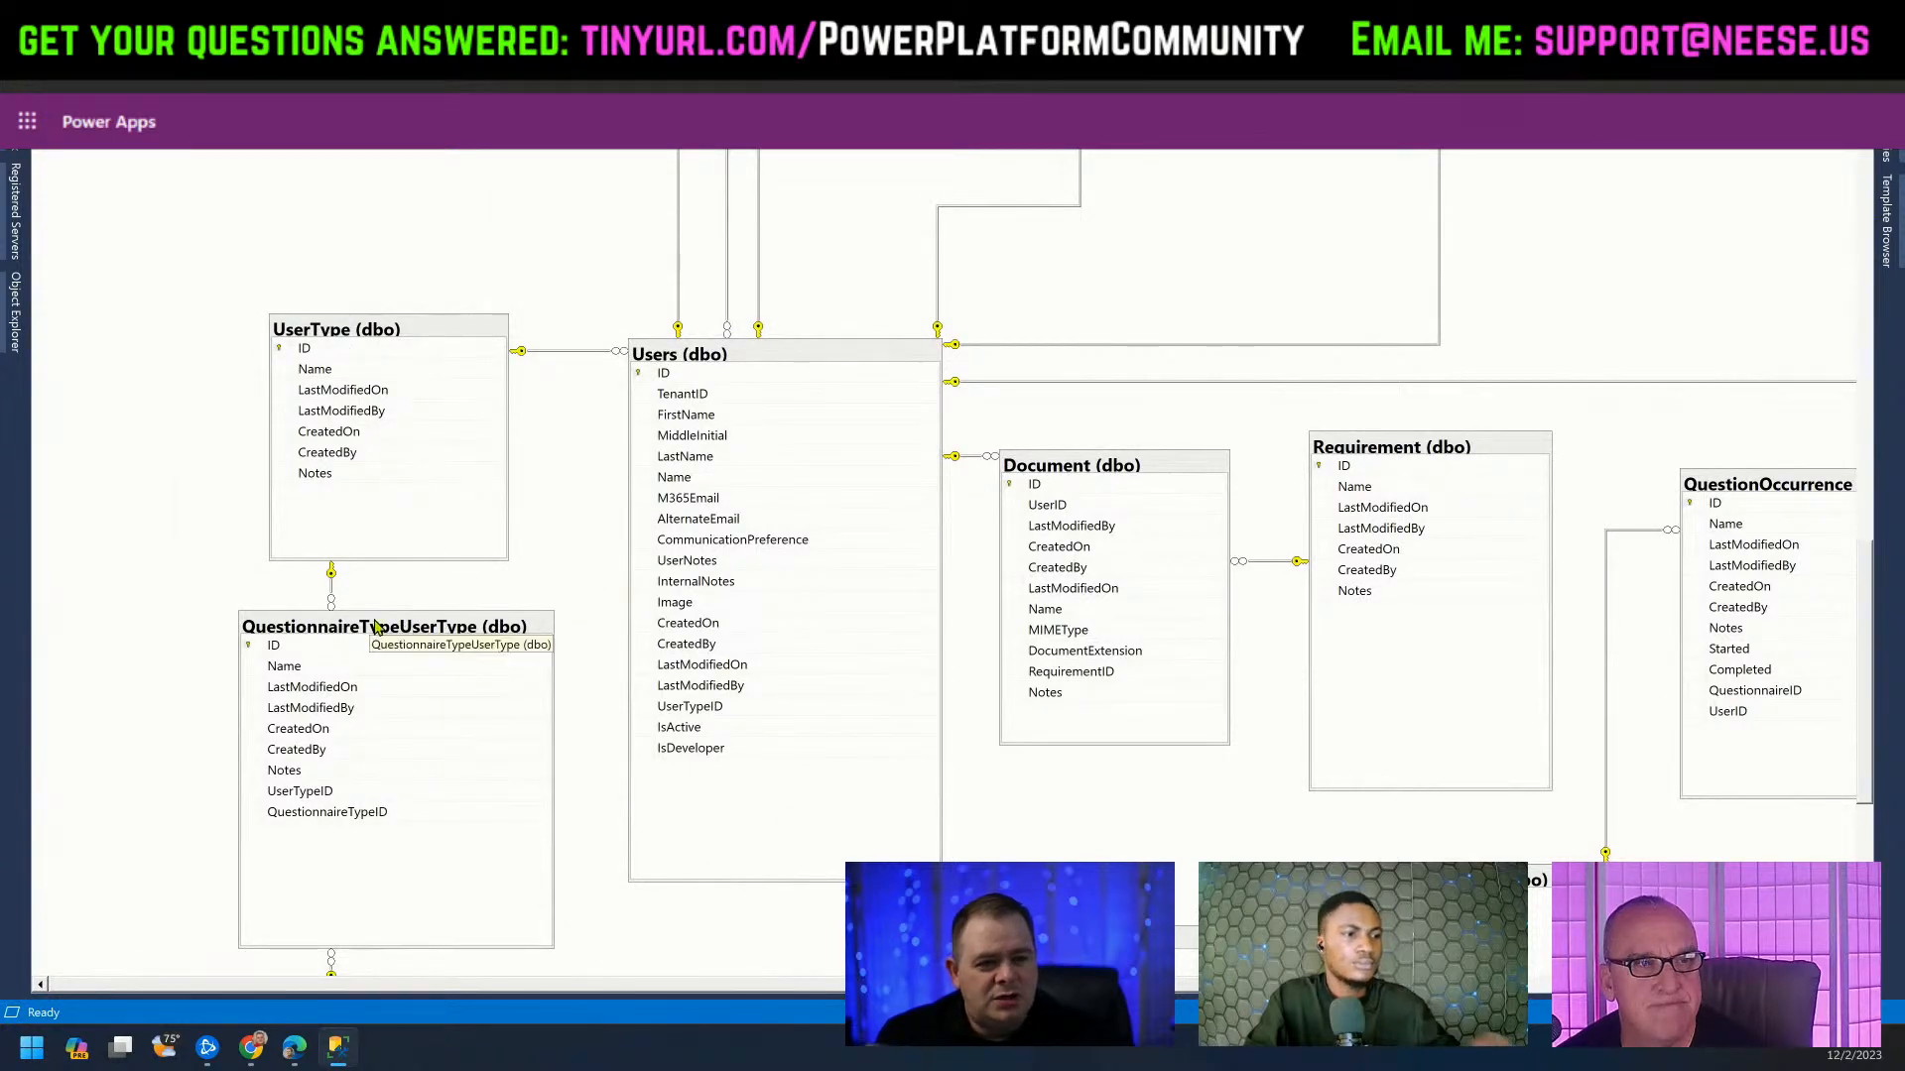
{"action": "scroll", "coordinate": [543, 695], "scroll_direction": "down", "scroll_amount": 5}
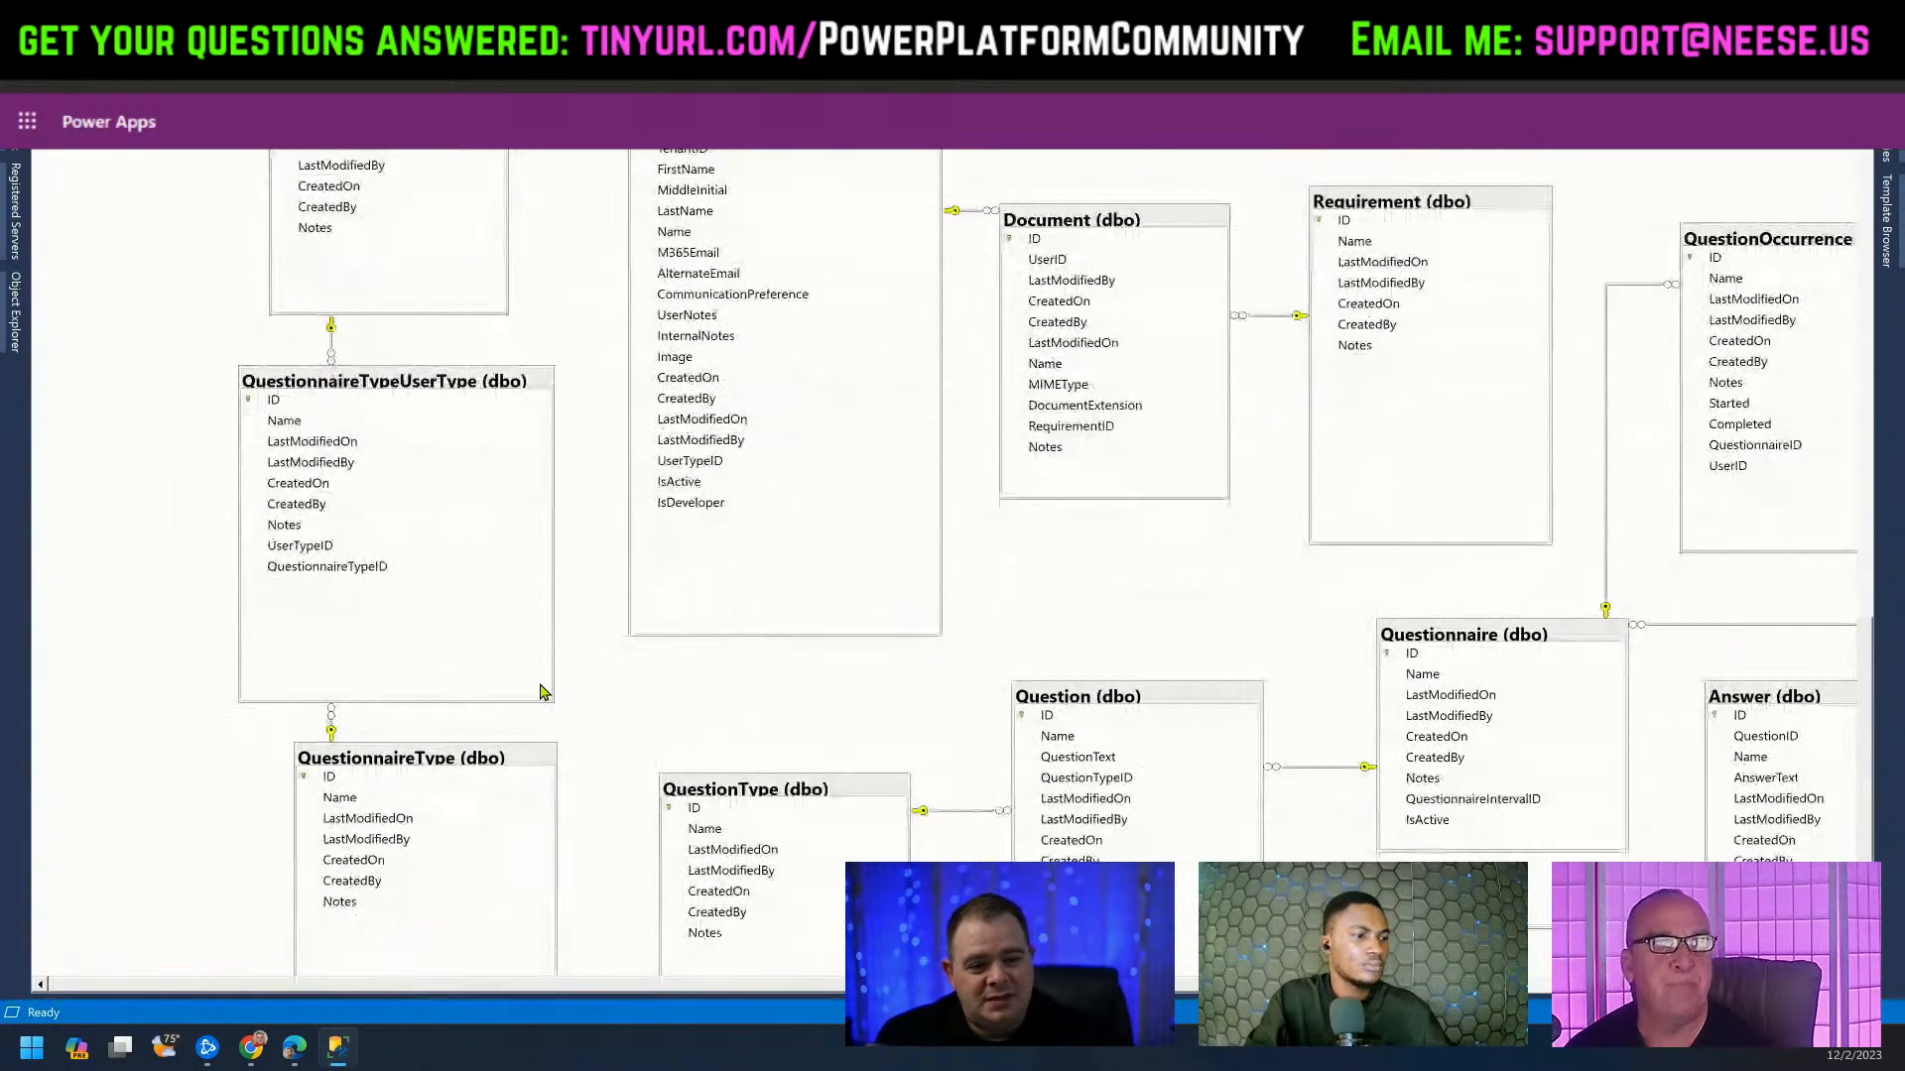
{"action": "scroll", "coordinate": [389, 784], "scroll_direction": "up", "scroll_amount": 3}
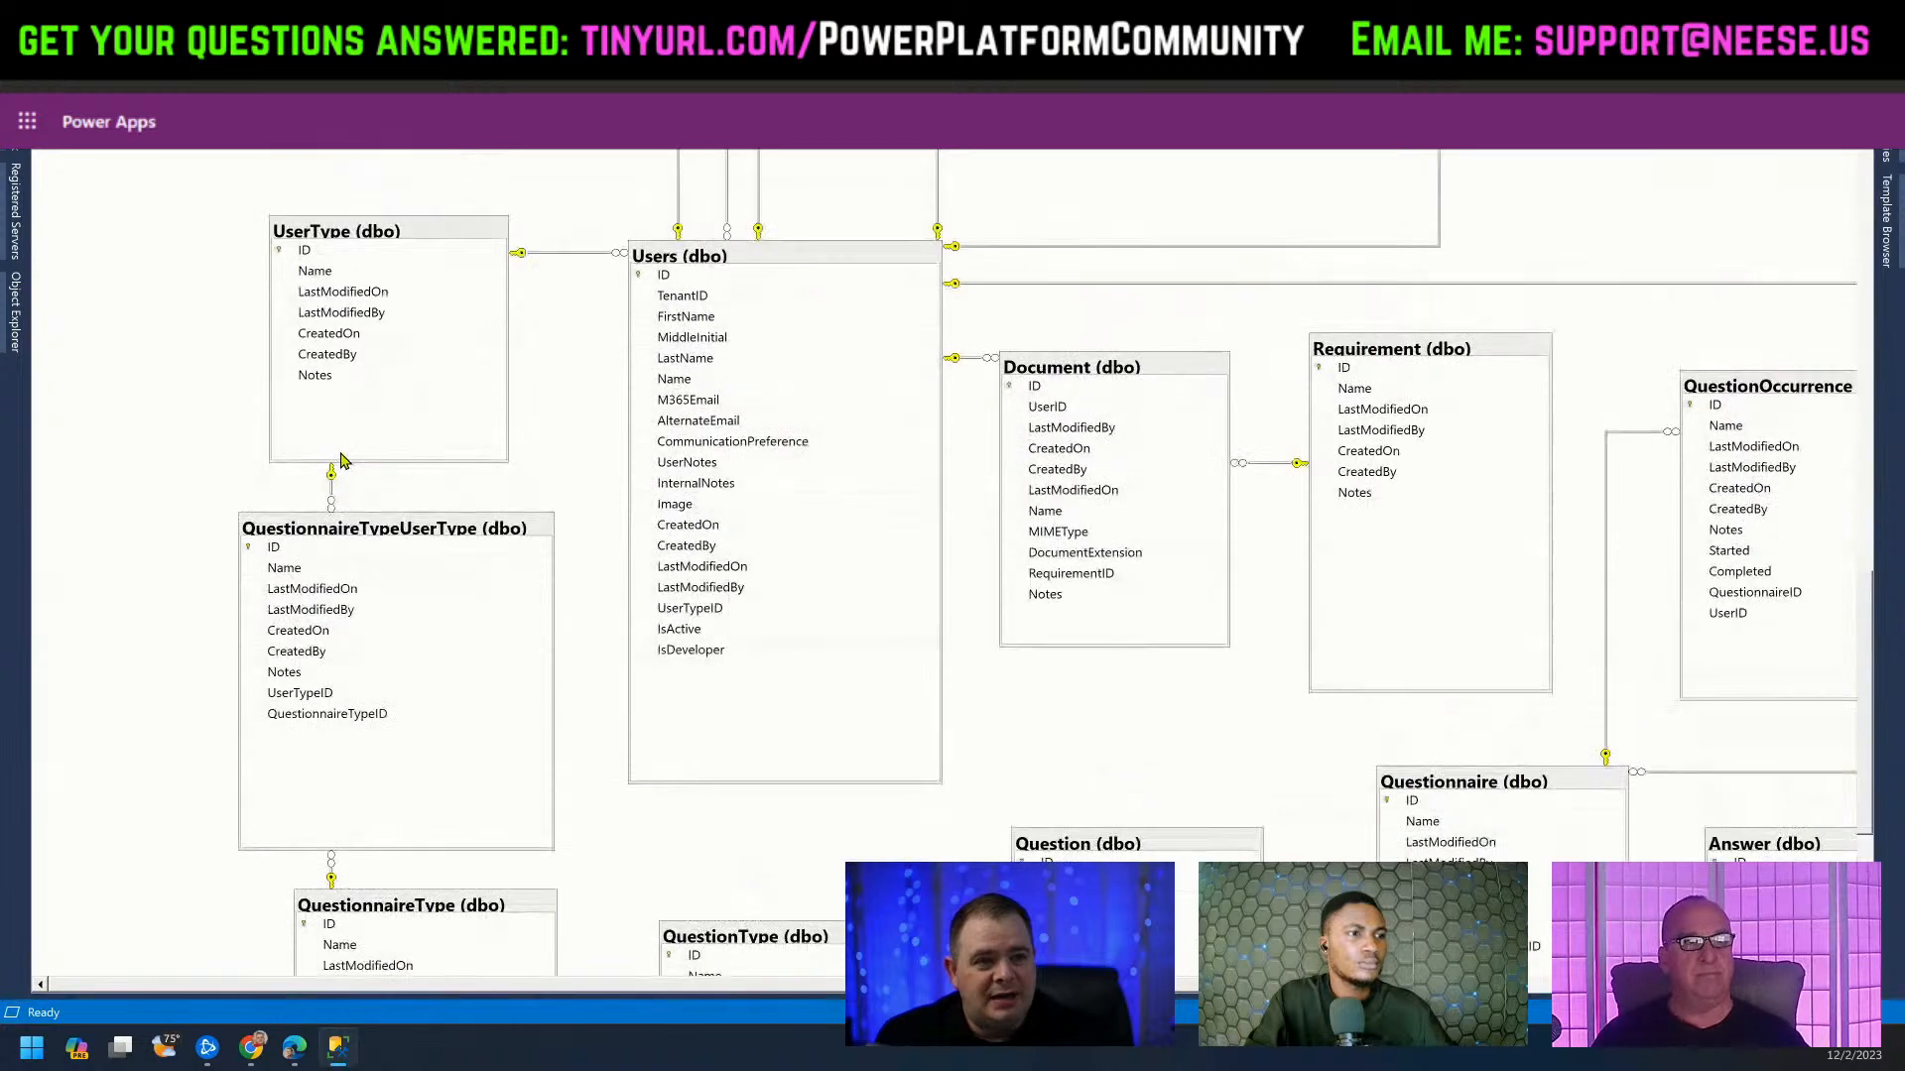
{"action": "scroll", "coordinate": [699, 499], "scroll_direction": "down", "scroll_amount": 8}
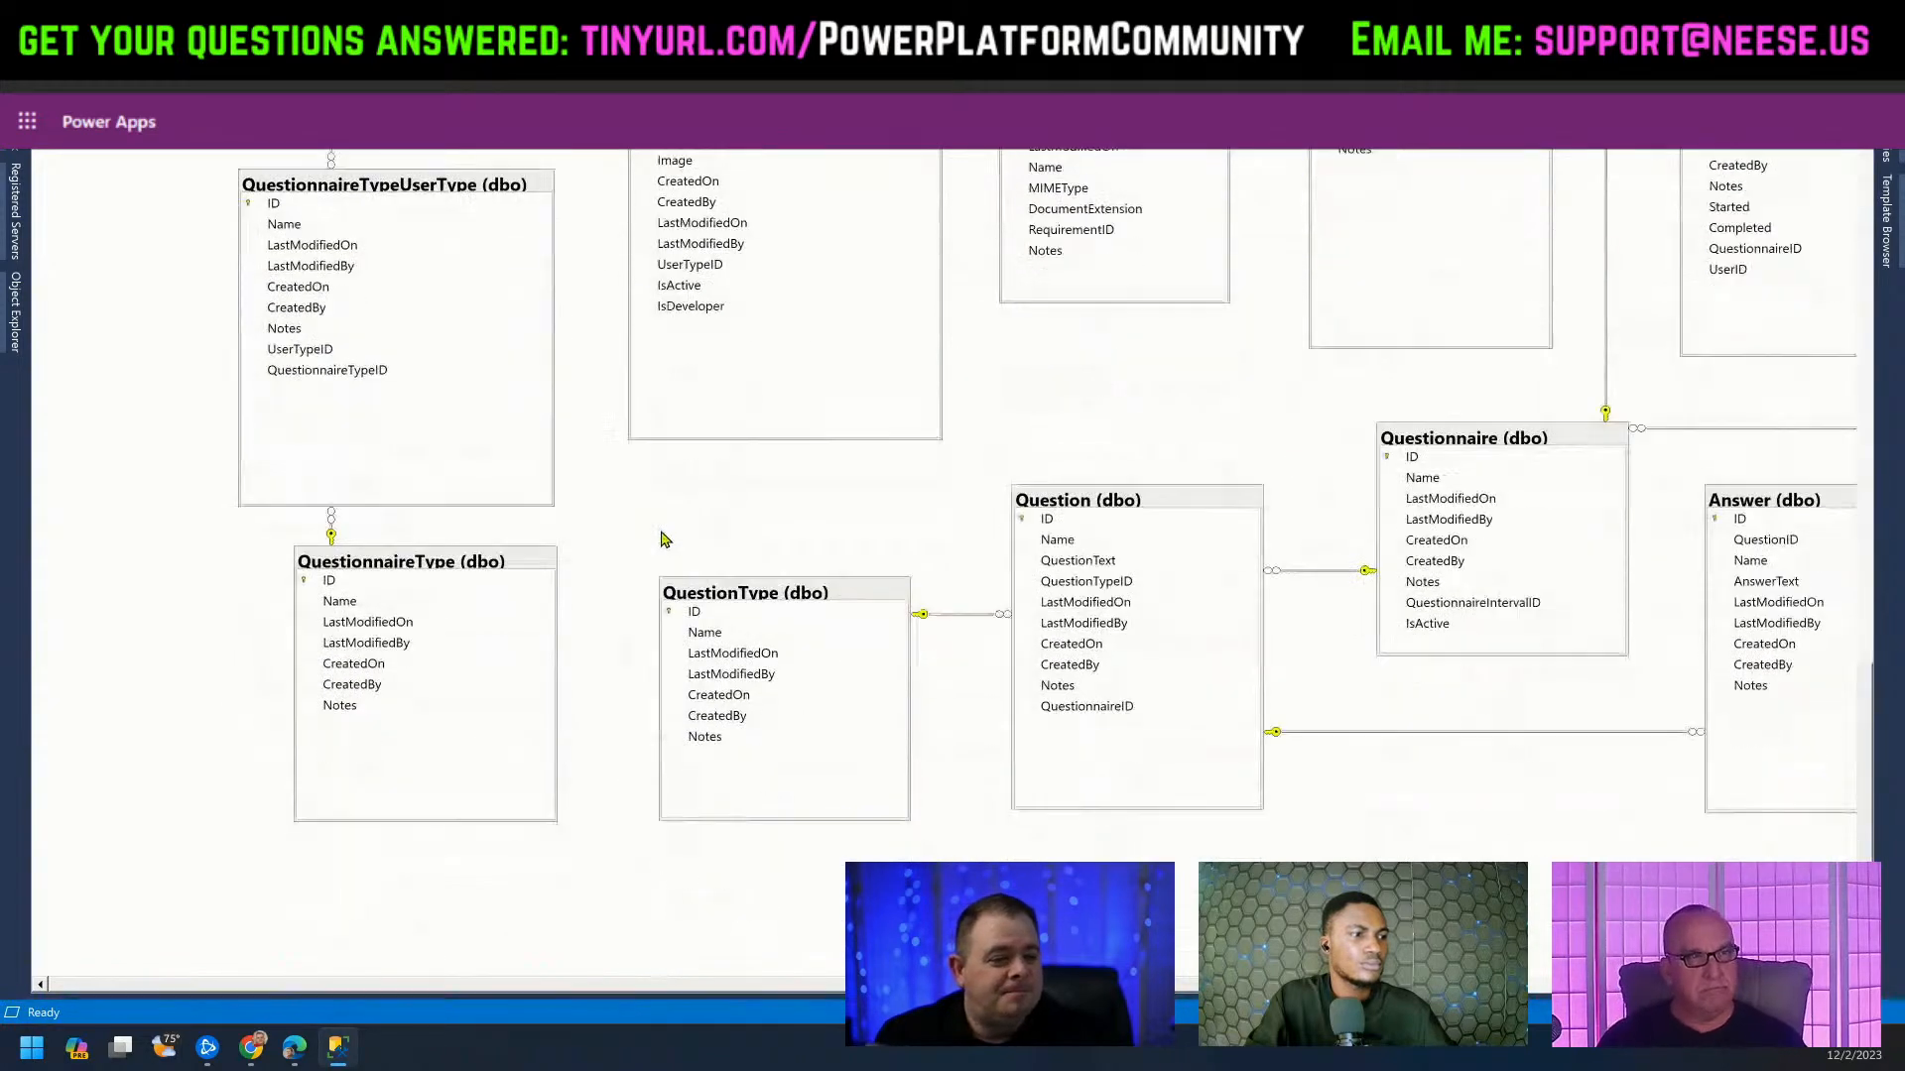
{"action": "scroll", "coordinate": [664, 531], "scroll_direction": "up", "scroll_amount": 7}
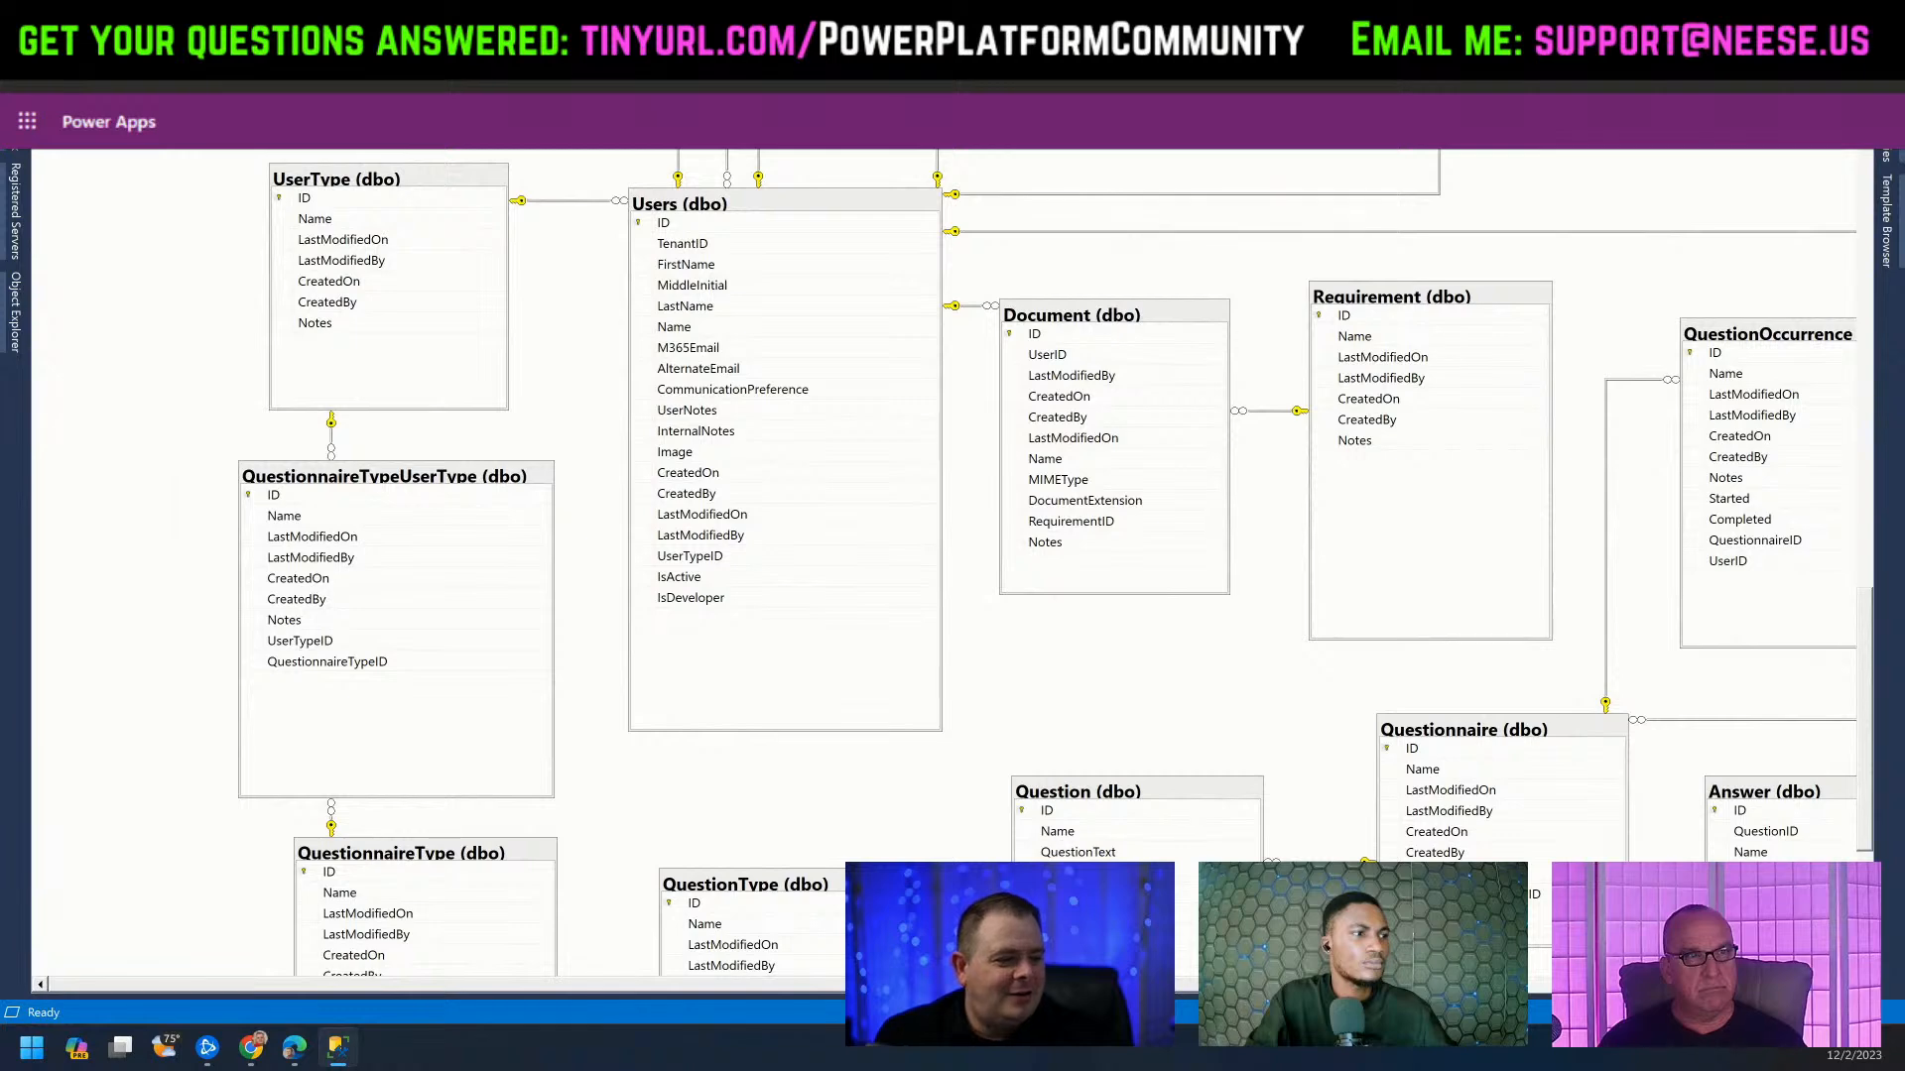
{"action": "scroll", "coordinate": [952, 556], "scroll_direction": "right", "scroll_amount": 5}
{"action": "scroll", "coordinate": [953, 556], "scroll_direction": "left", "scroll_amount": 3}
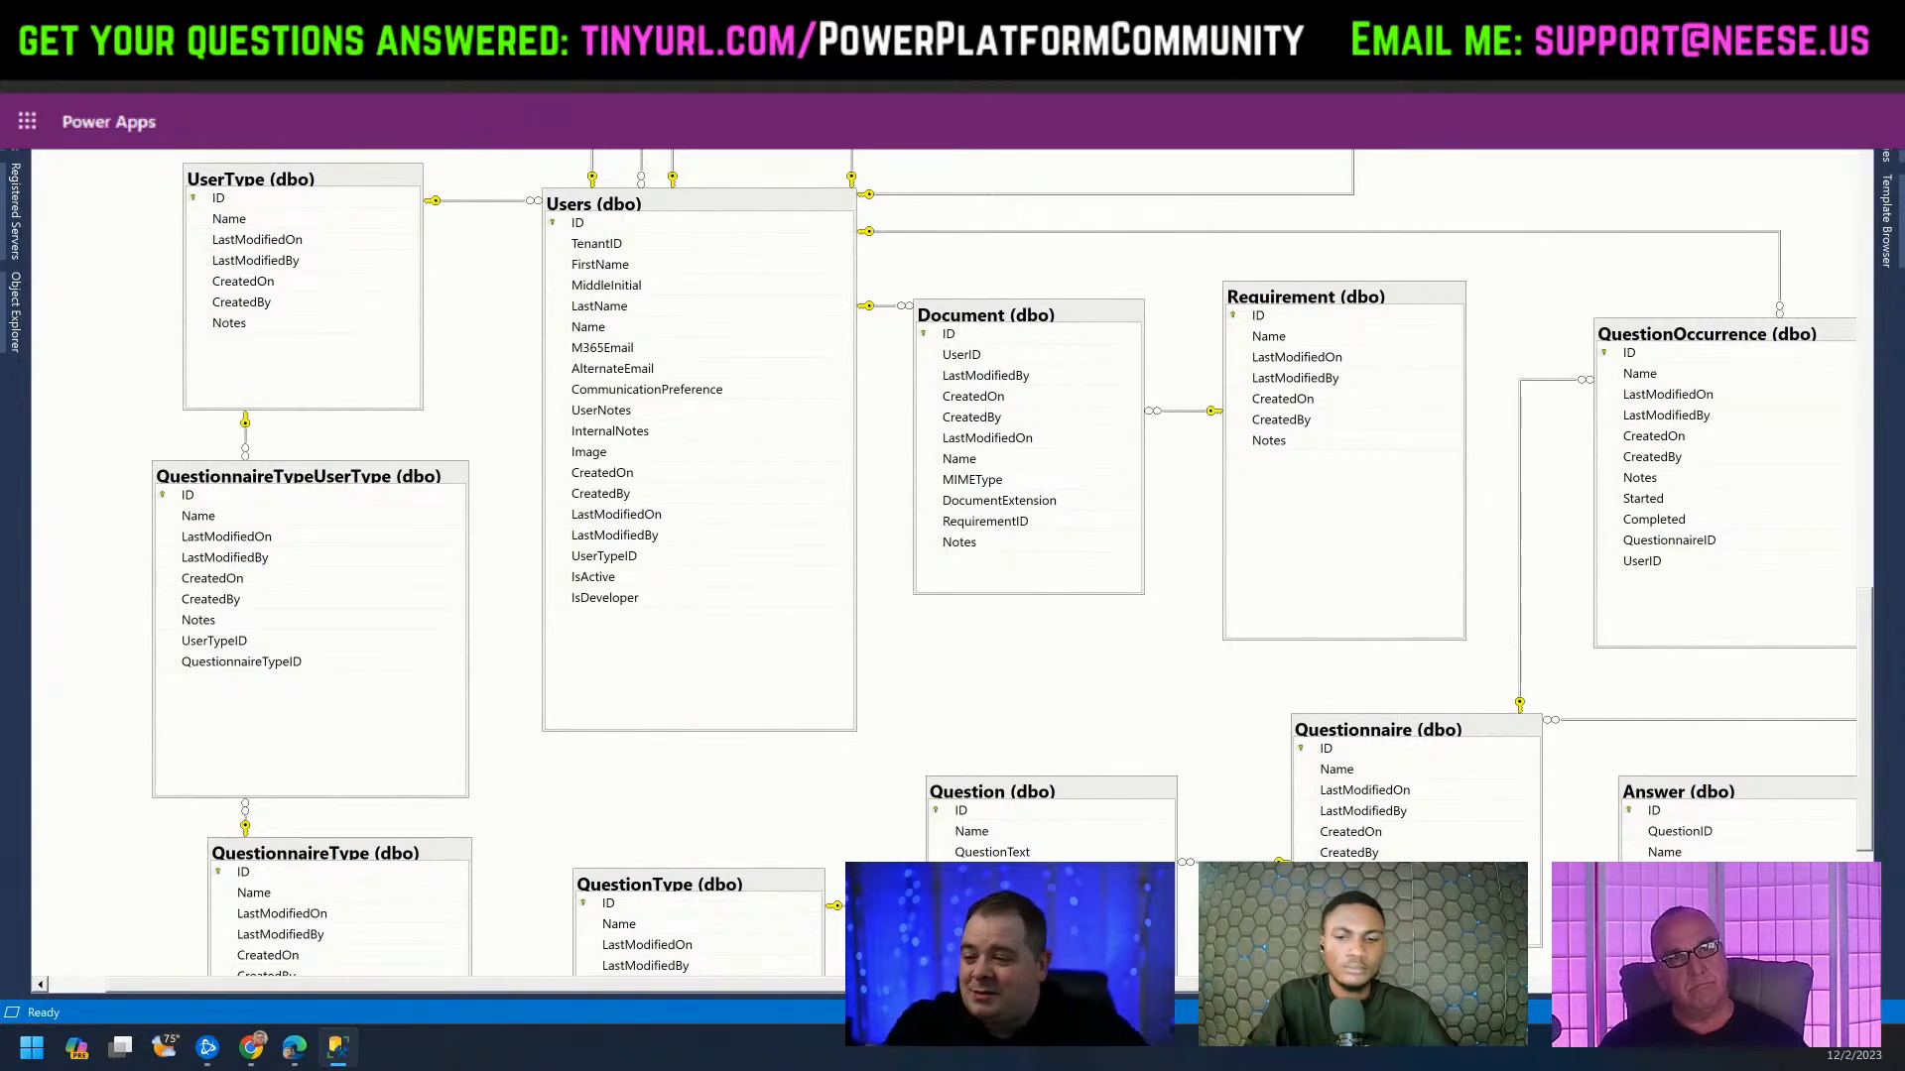
{"action": "scroll", "coordinate": [1089, 646], "scroll_direction": "up", "scroll_amount": 3}
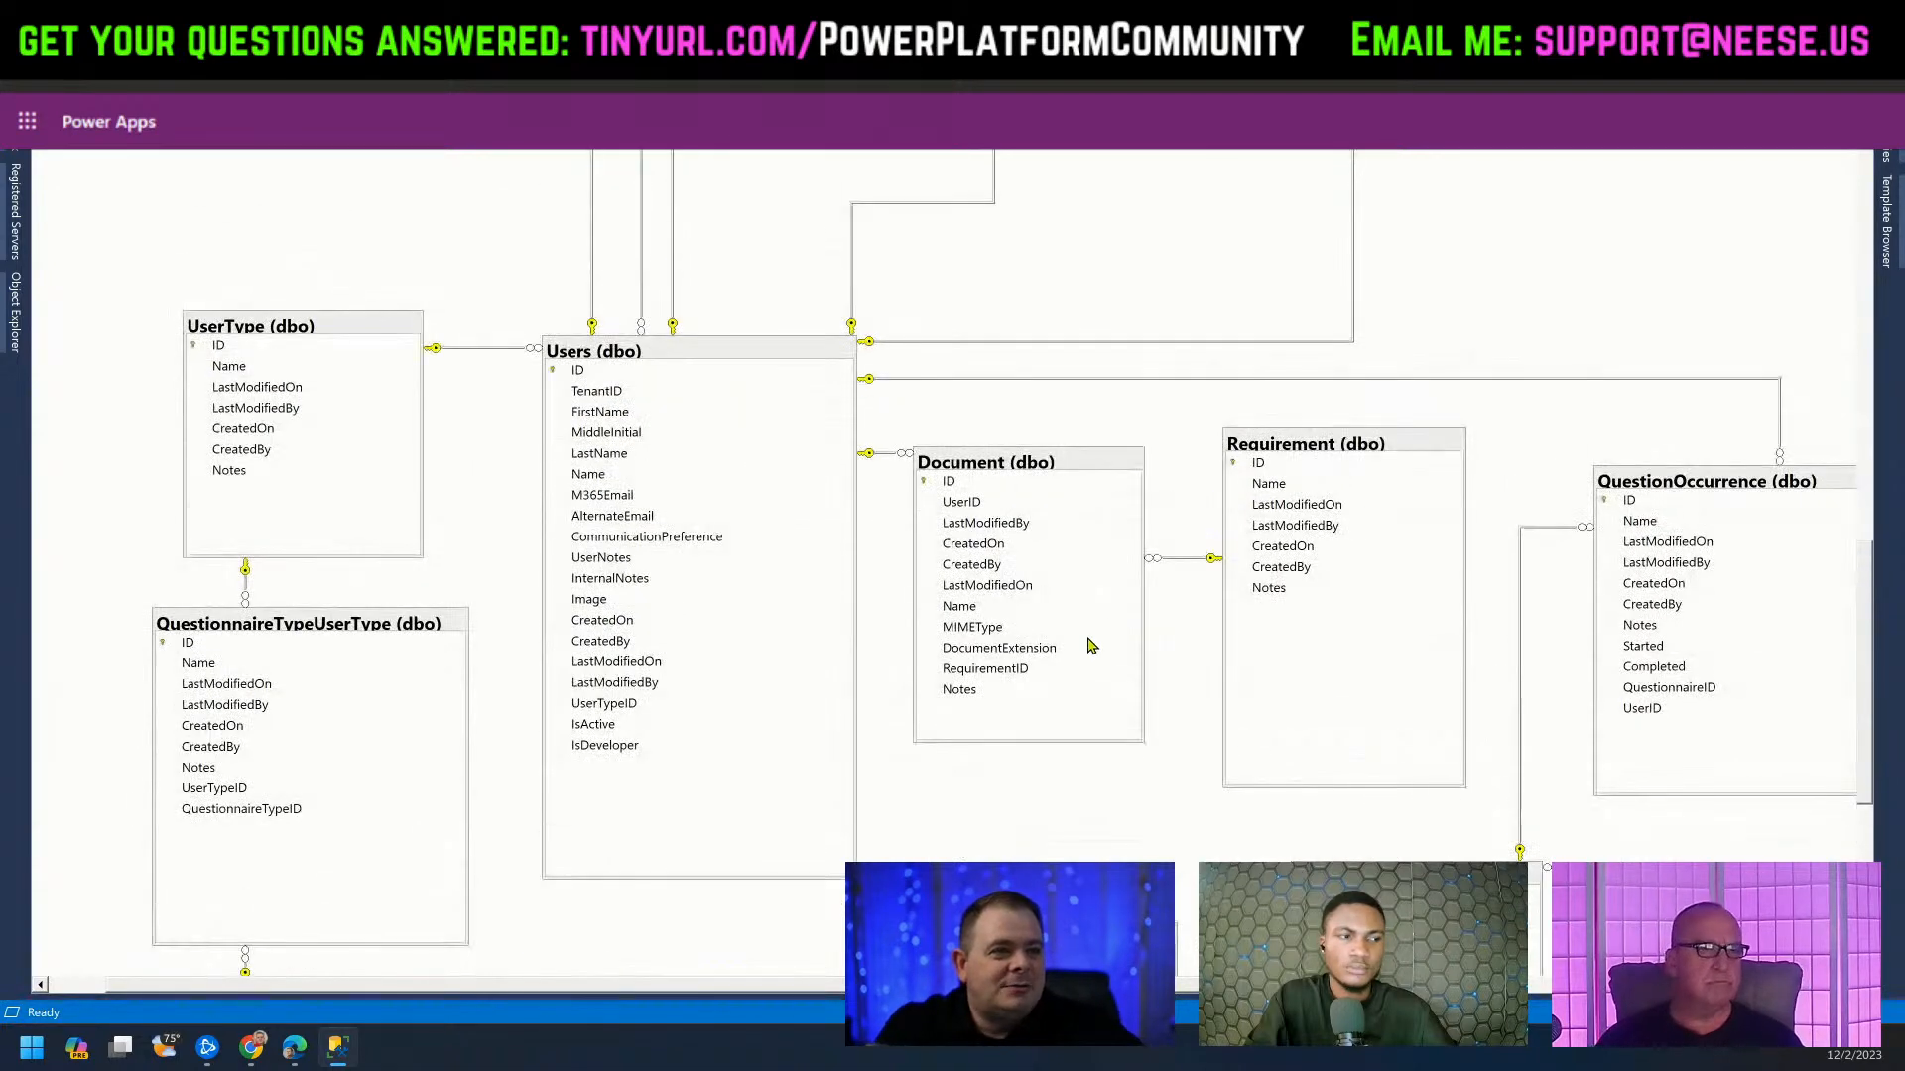
Shrink the SSMS window, return to the Power Apps preview, and close it.
{"action": "left_click_drag", "start_coordinate": [1334, 18], "coordinate": [950, 176]}
{"action": "key", "text": "alt+Tab"}
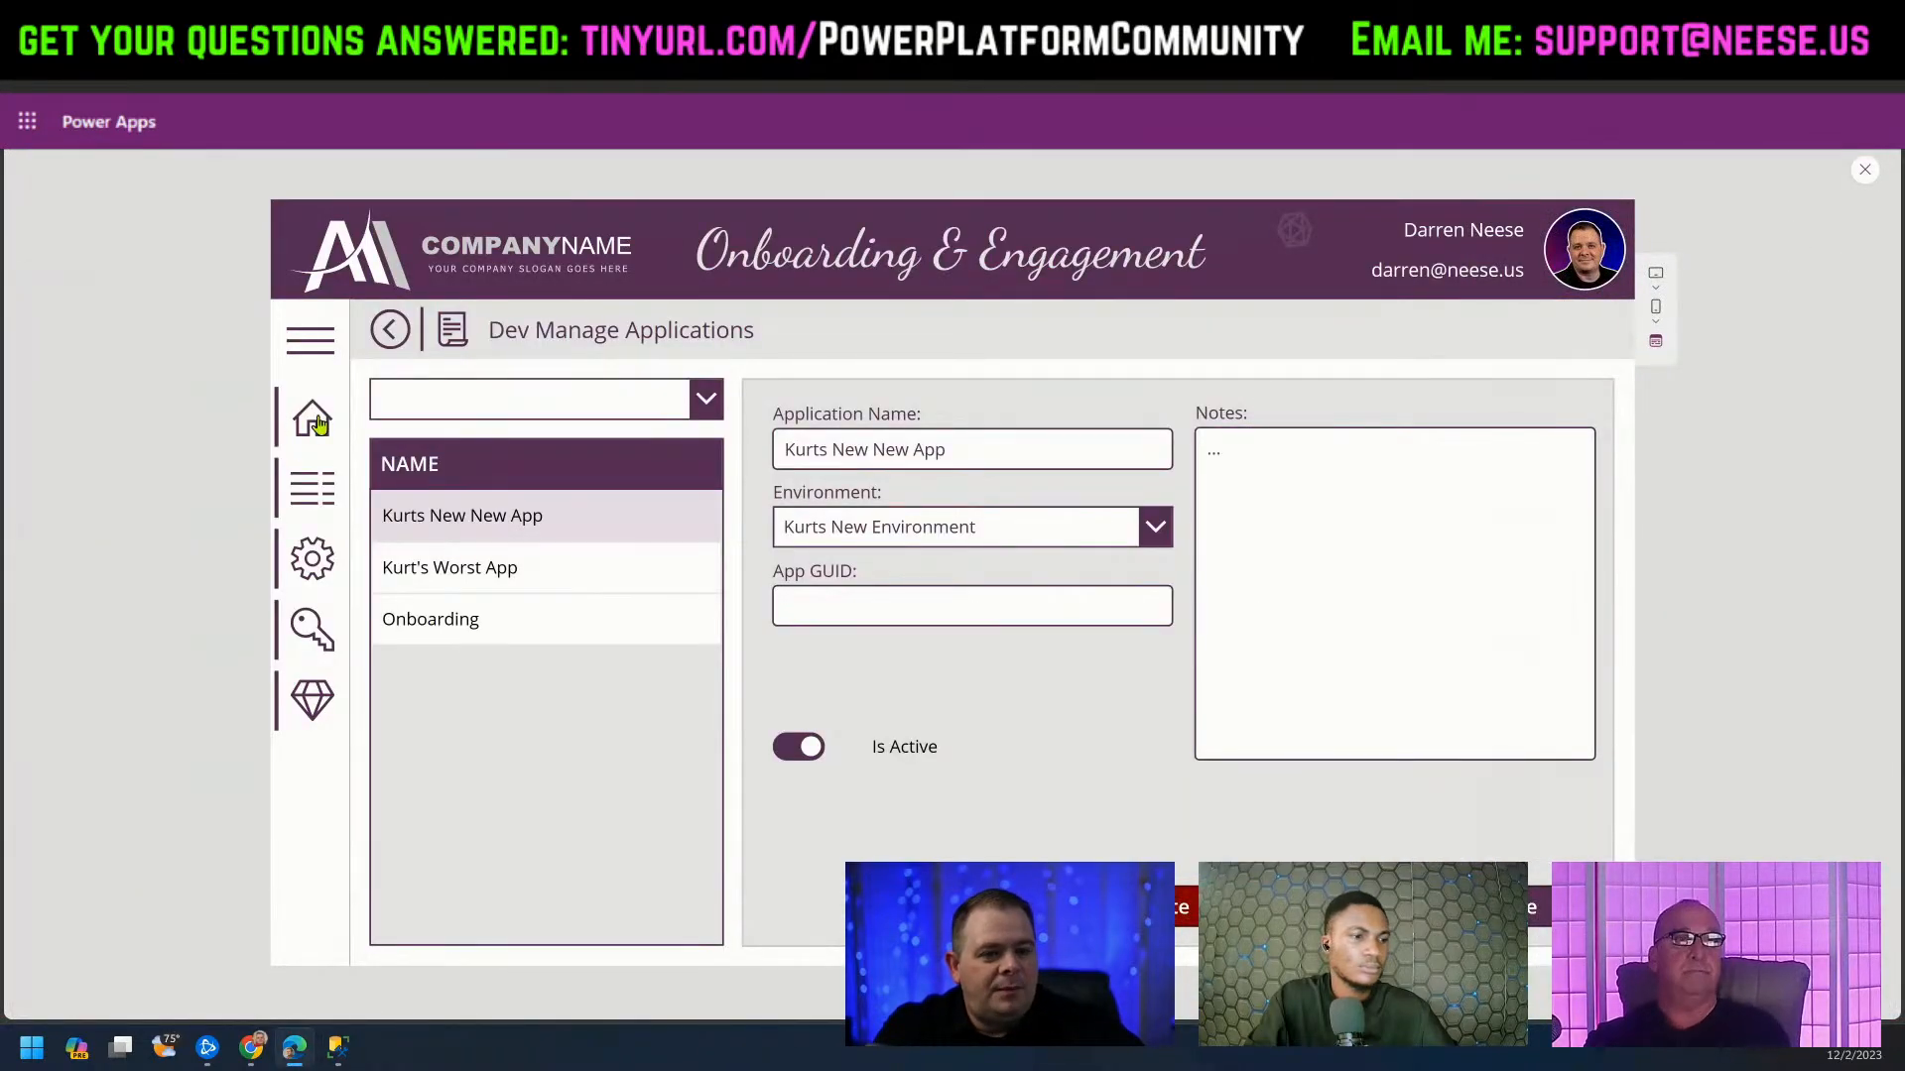
{"action": "left_click", "coordinate": [316, 422]}
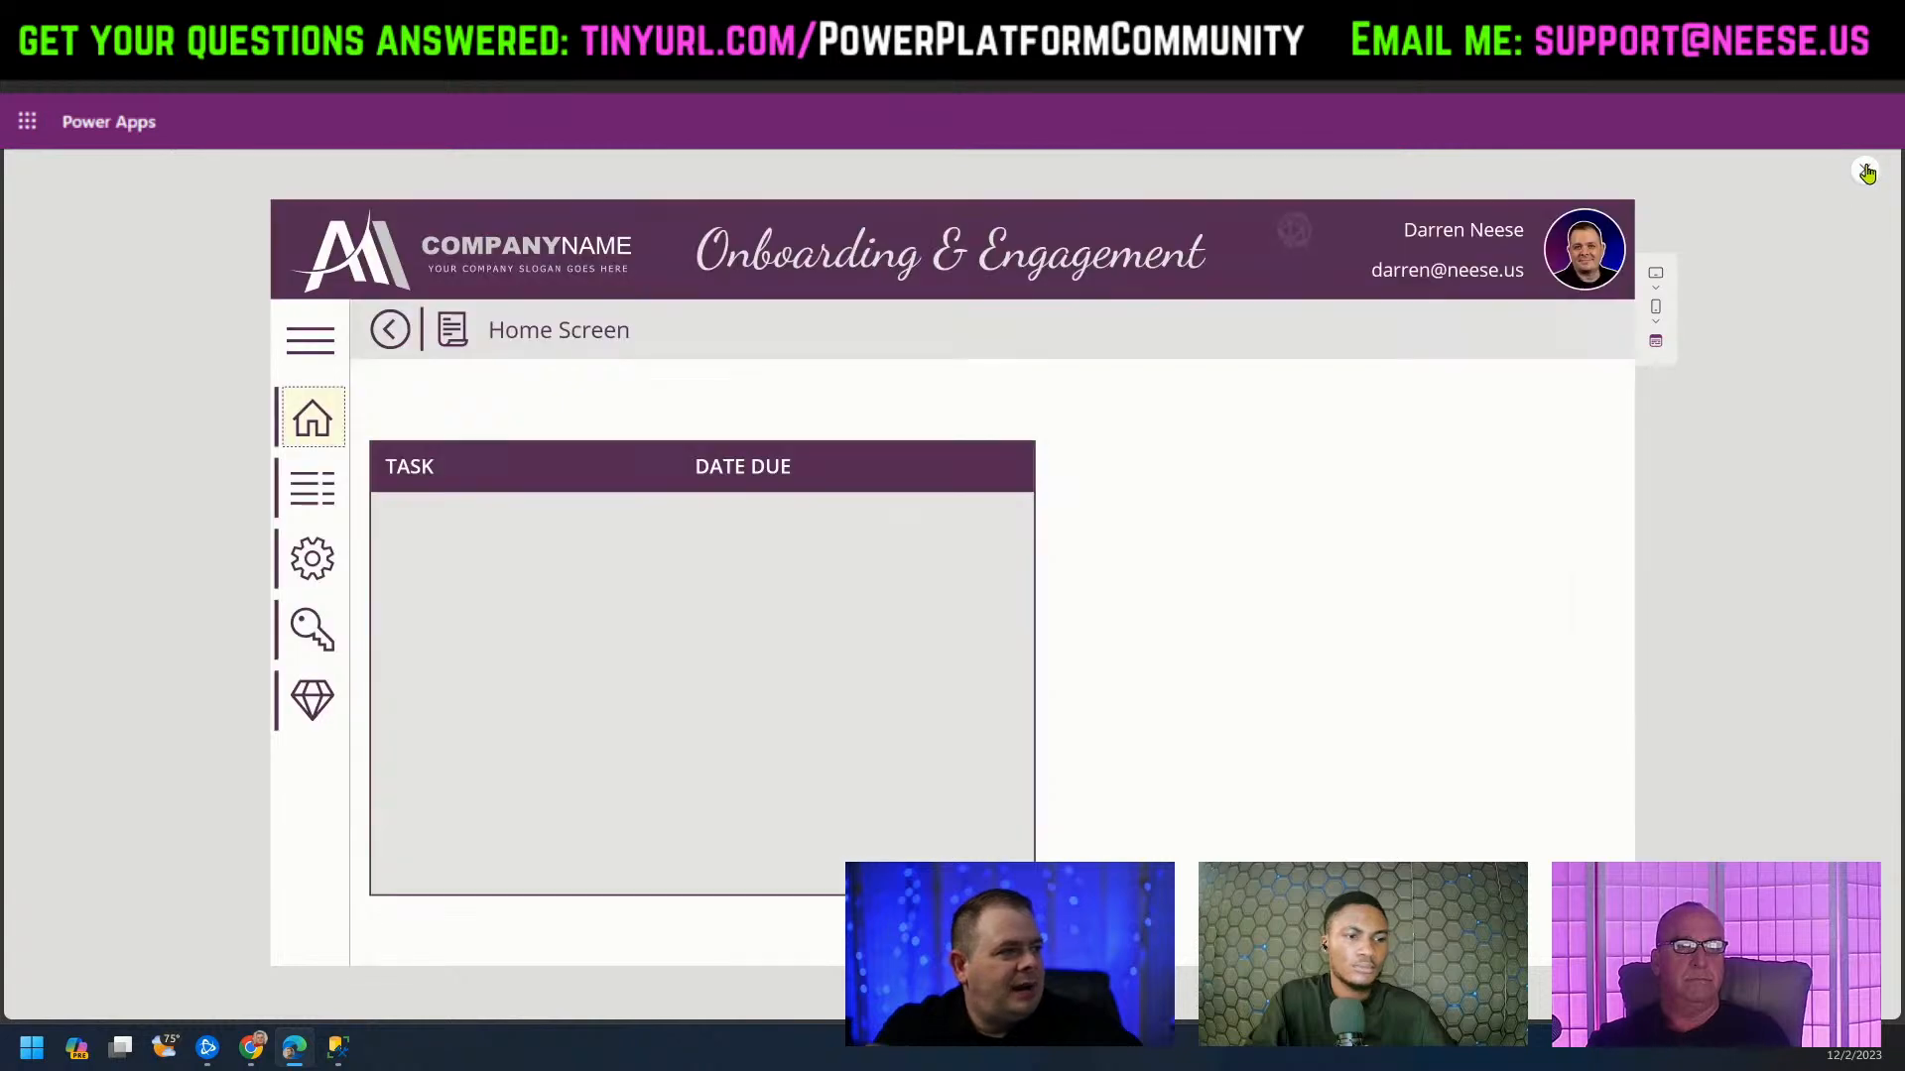
{"action": "left_click", "coordinate": [1866, 173]}
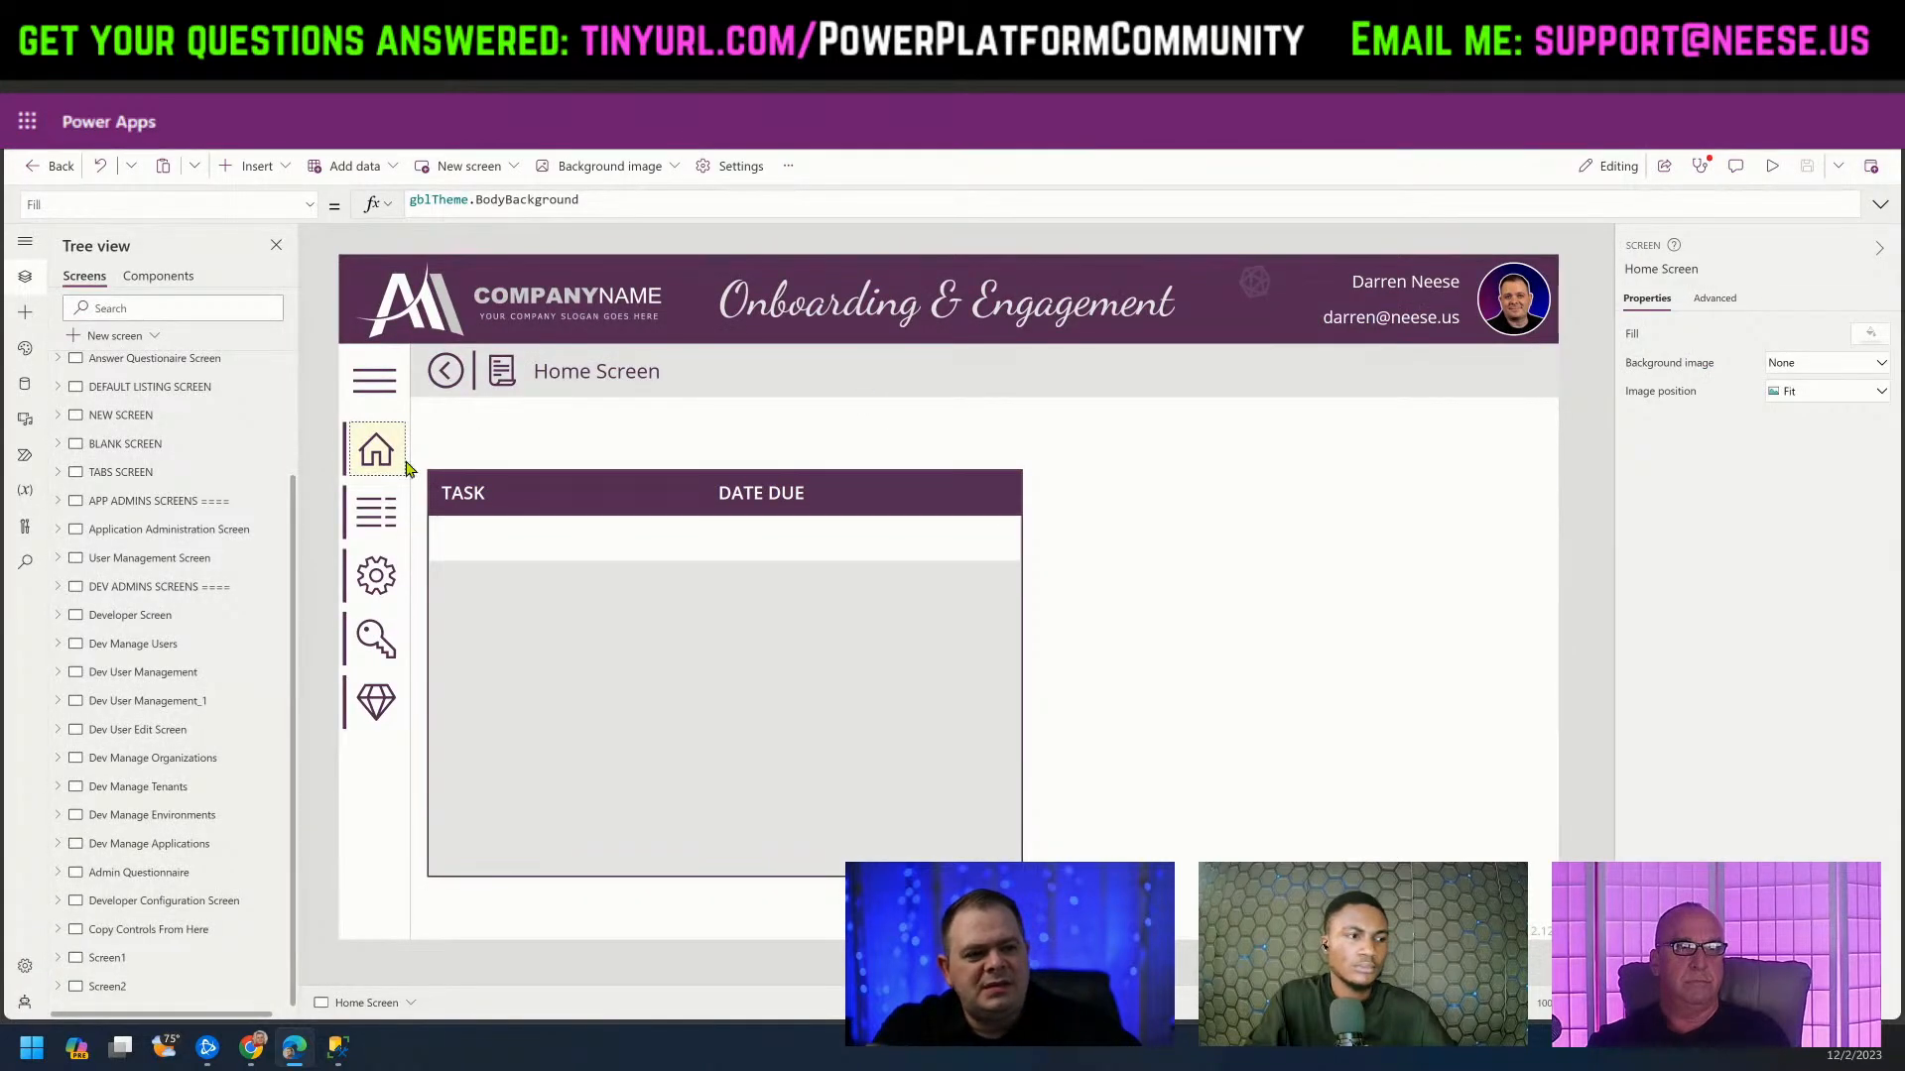
Play the app from the Welcome Screen and follow Go to Dashboard to the Home Screen.
{"action": "scroll", "coordinate": [185, 556], "scroll_direction": "up", "scroll_amount": 3}
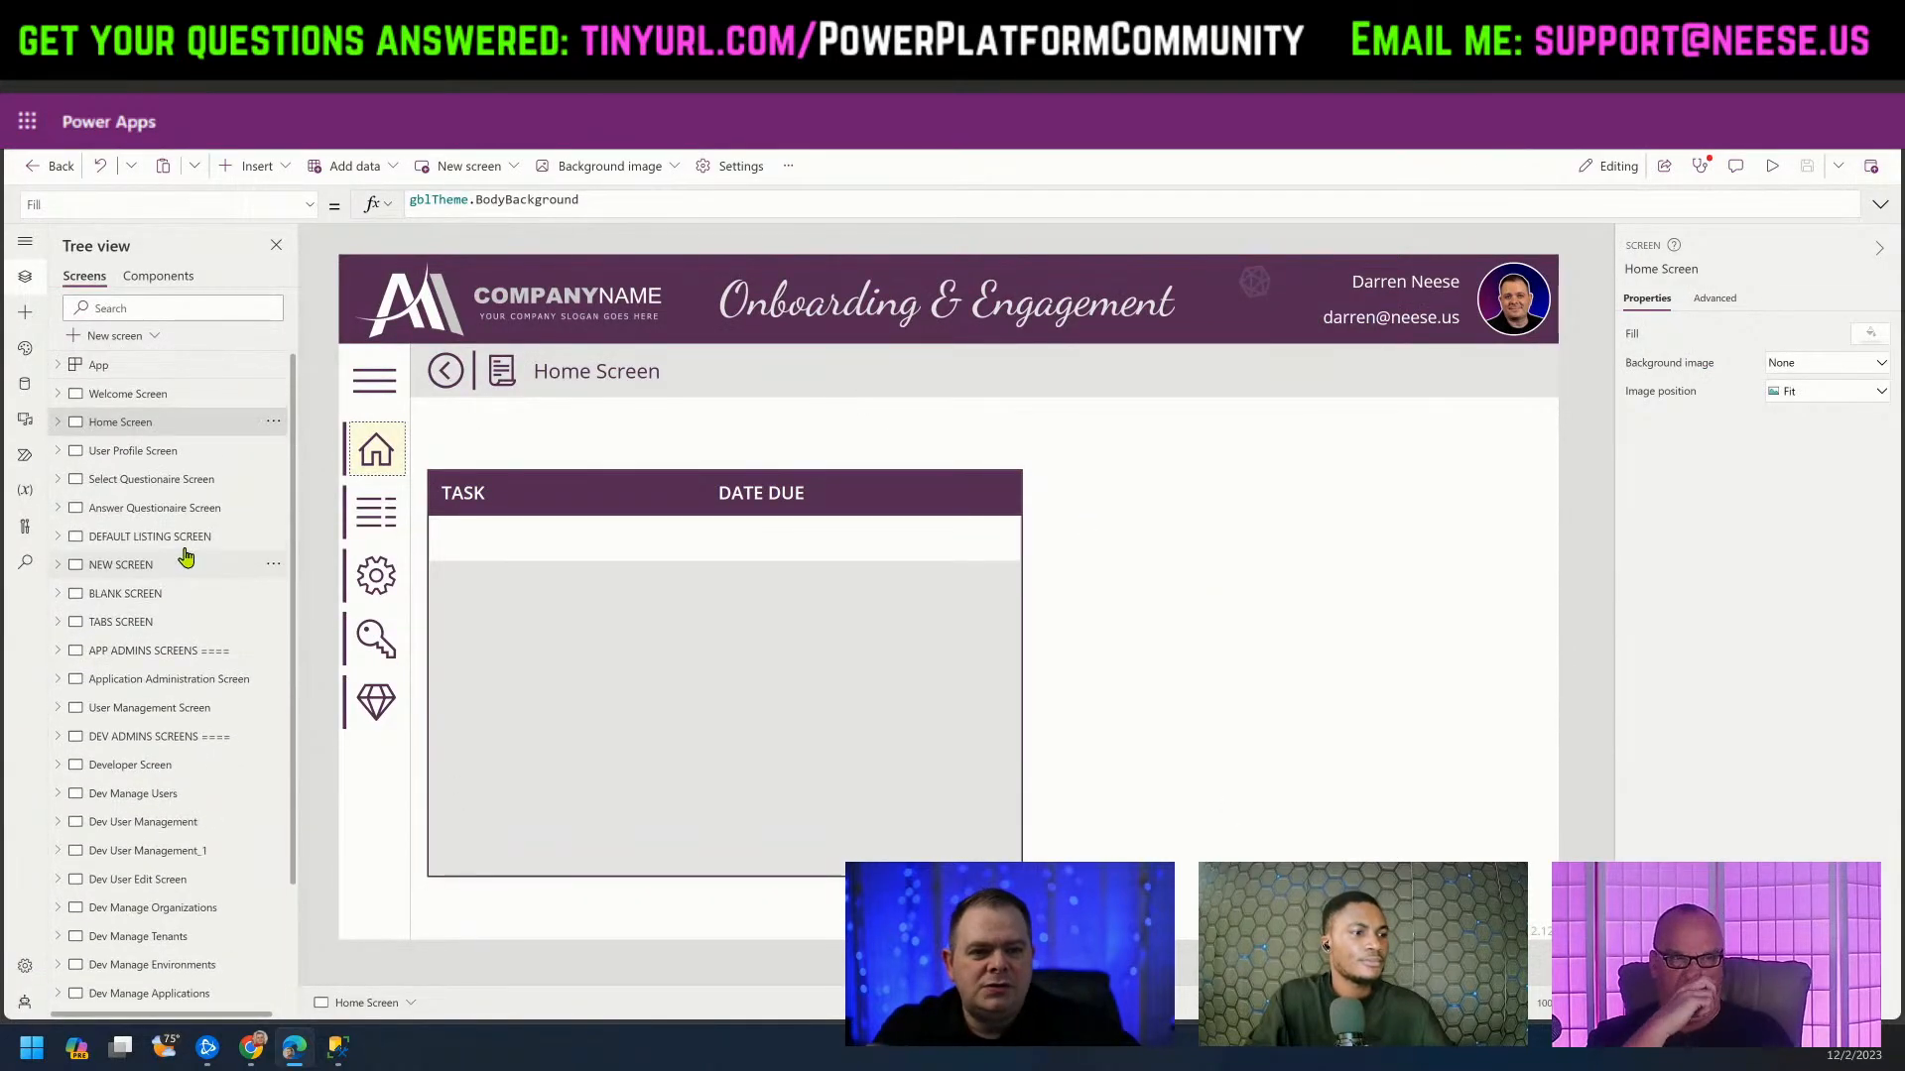
{"action": "left_click", "coordinate": [173, 401]}
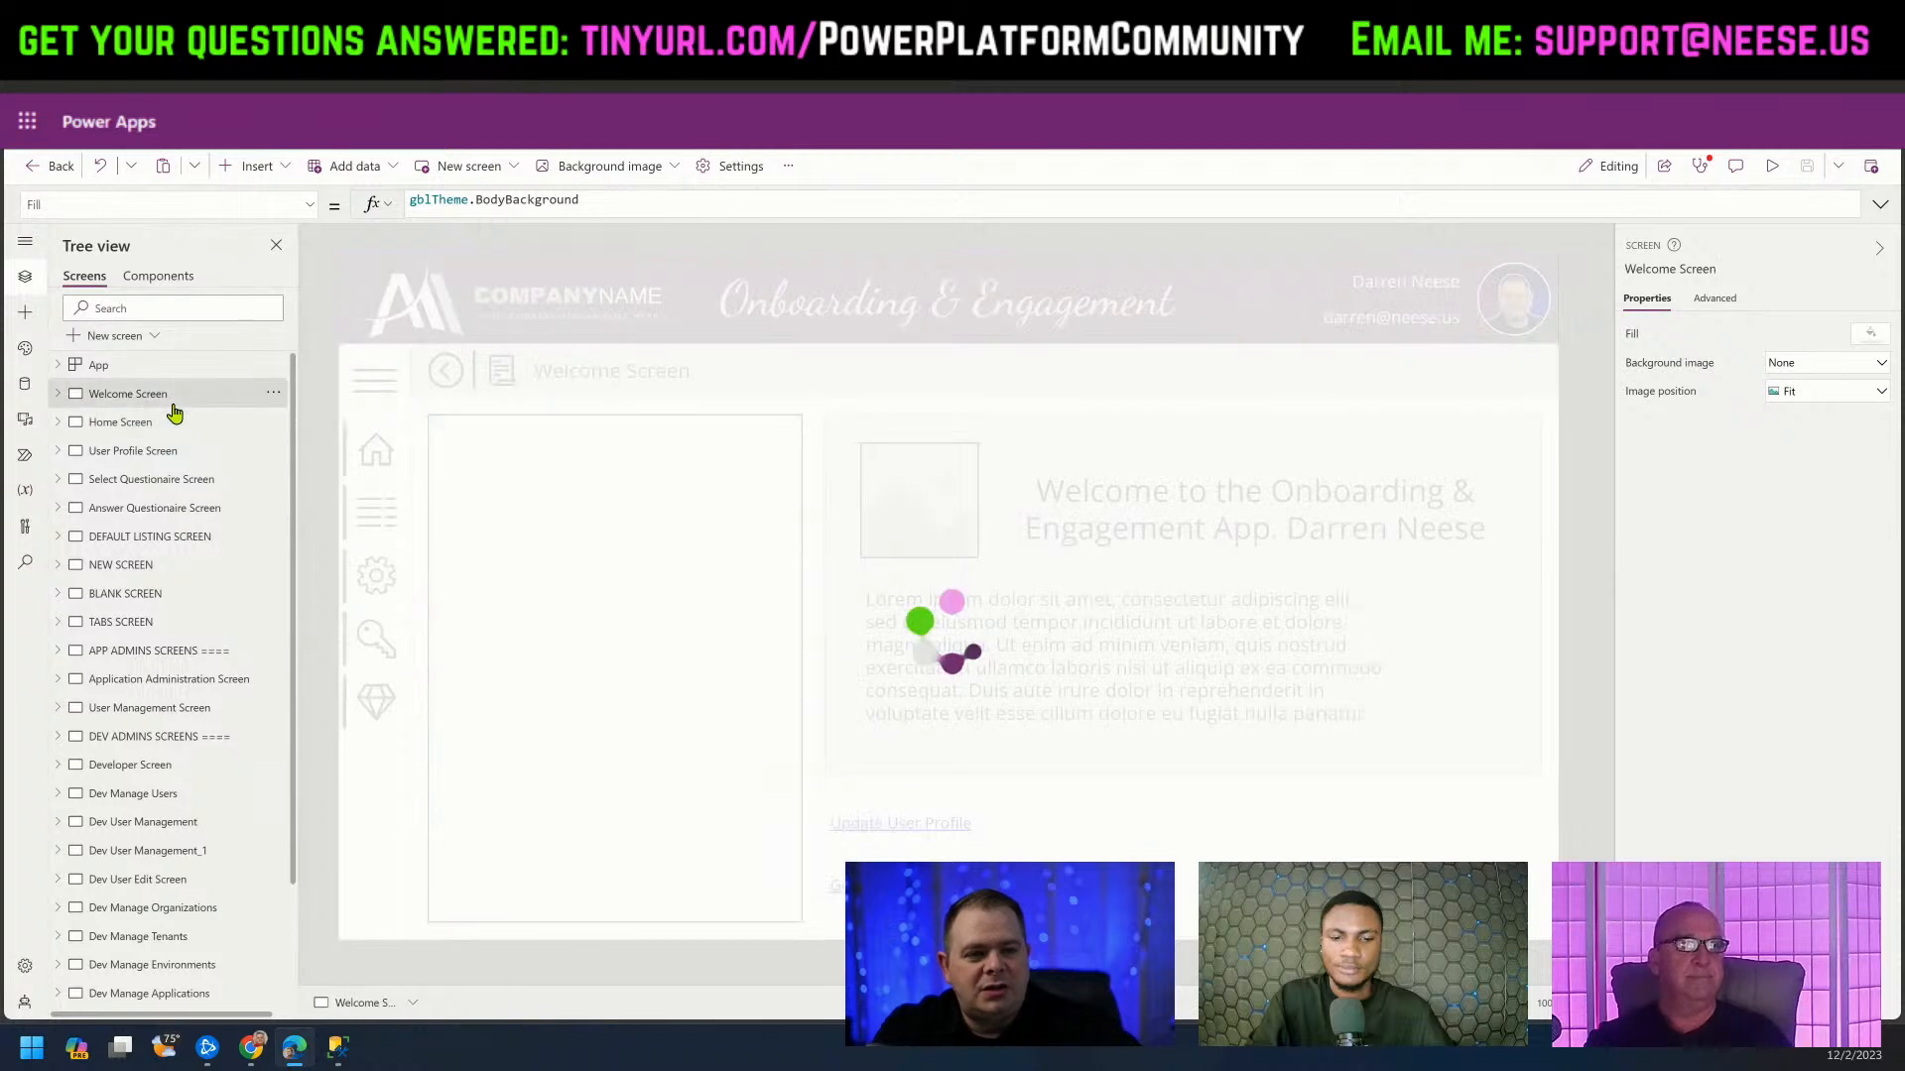
{"action": "left_click", "coordinate": [1775, 169]}
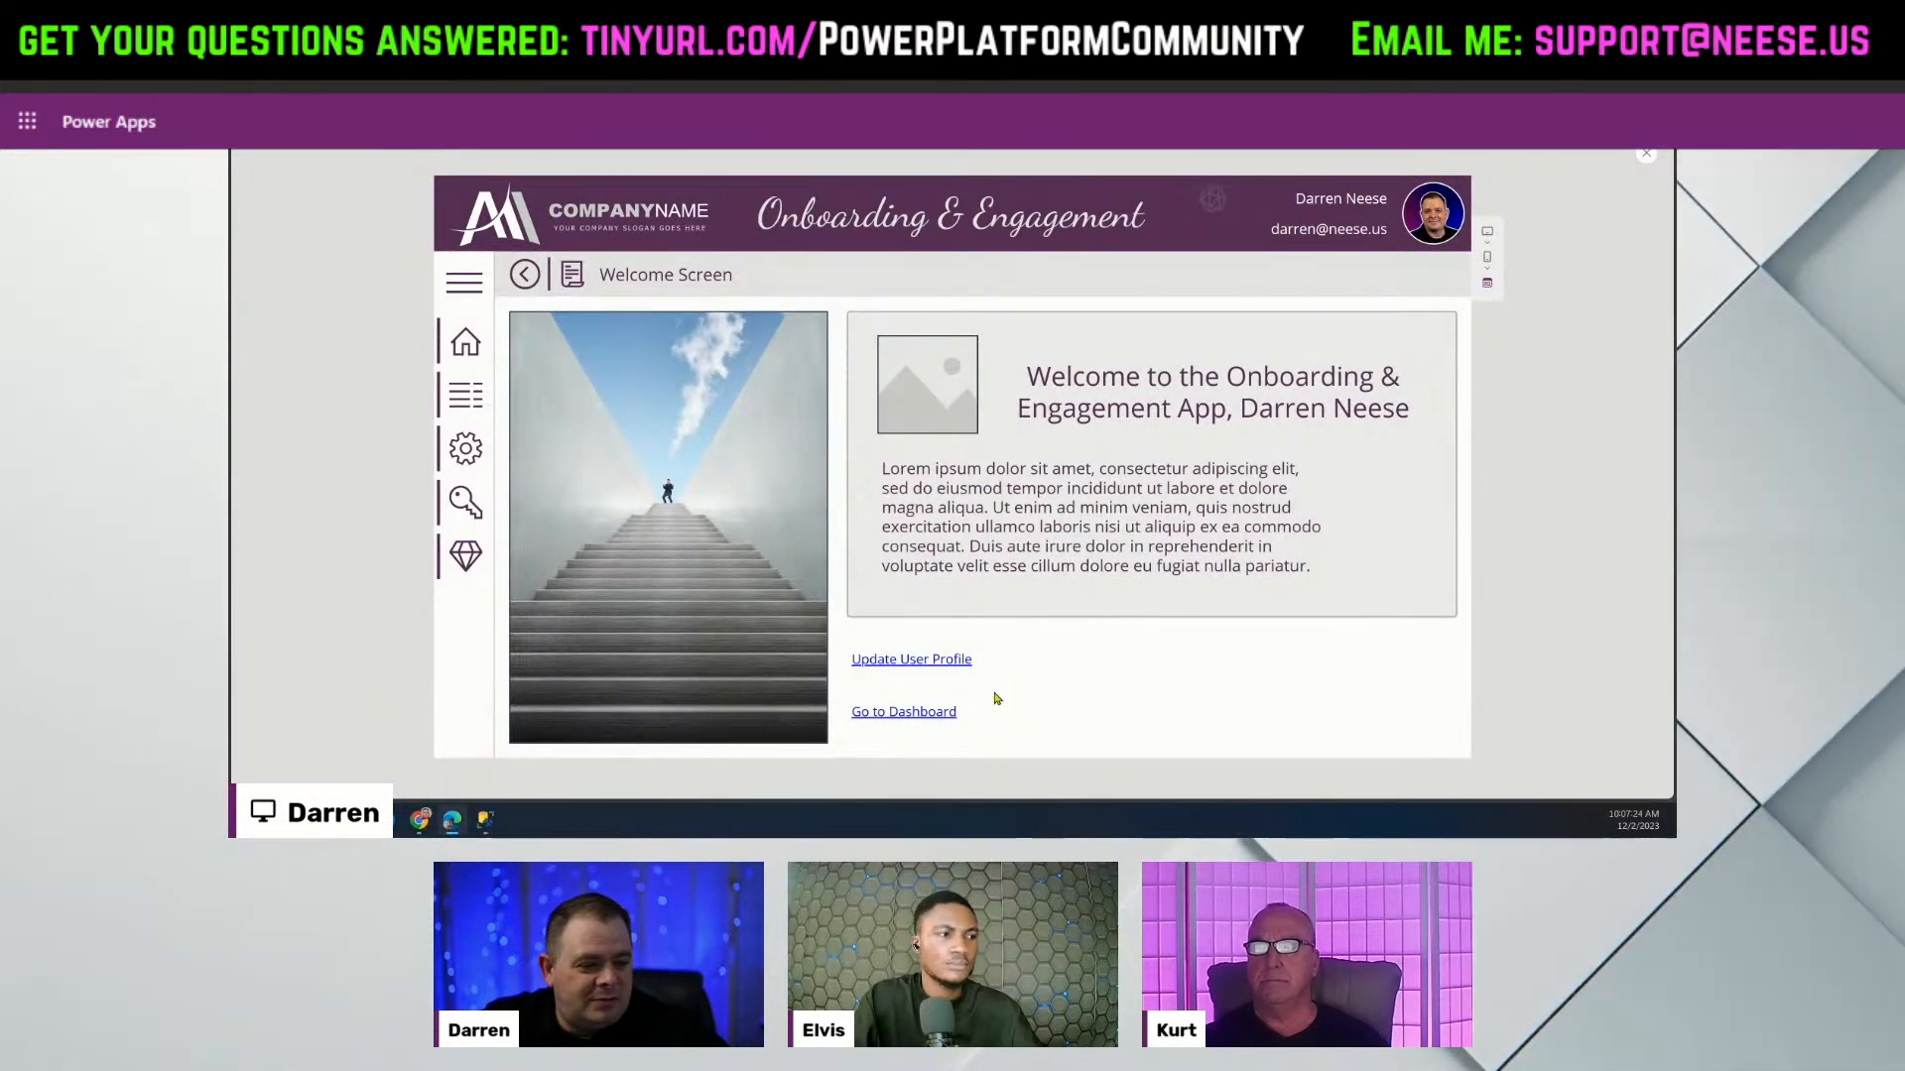
{"action": "left_click", "coordinate": [904, 712]}
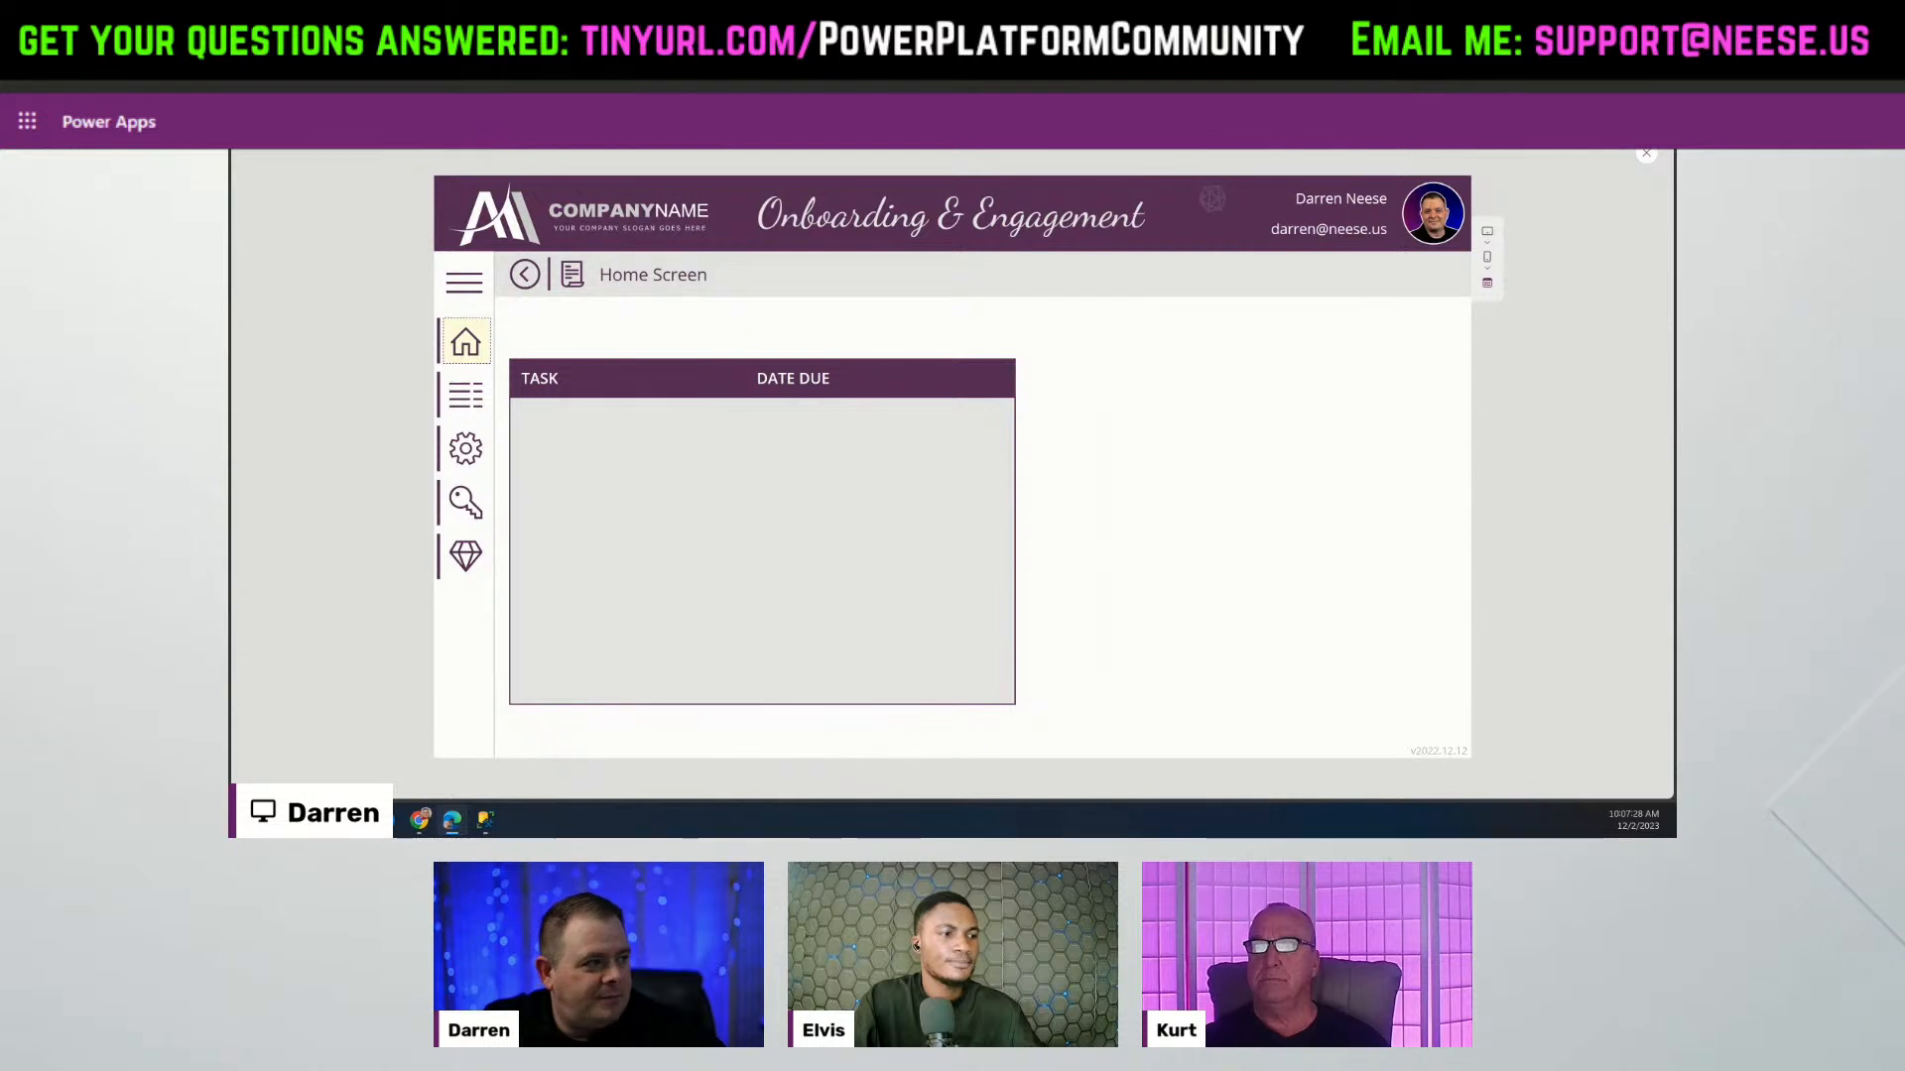
Select the TASK/DATE DUE headers and gallery, excluding the spinner group, and paste a duplicate.
{"action": "key", "text": "Escape"}
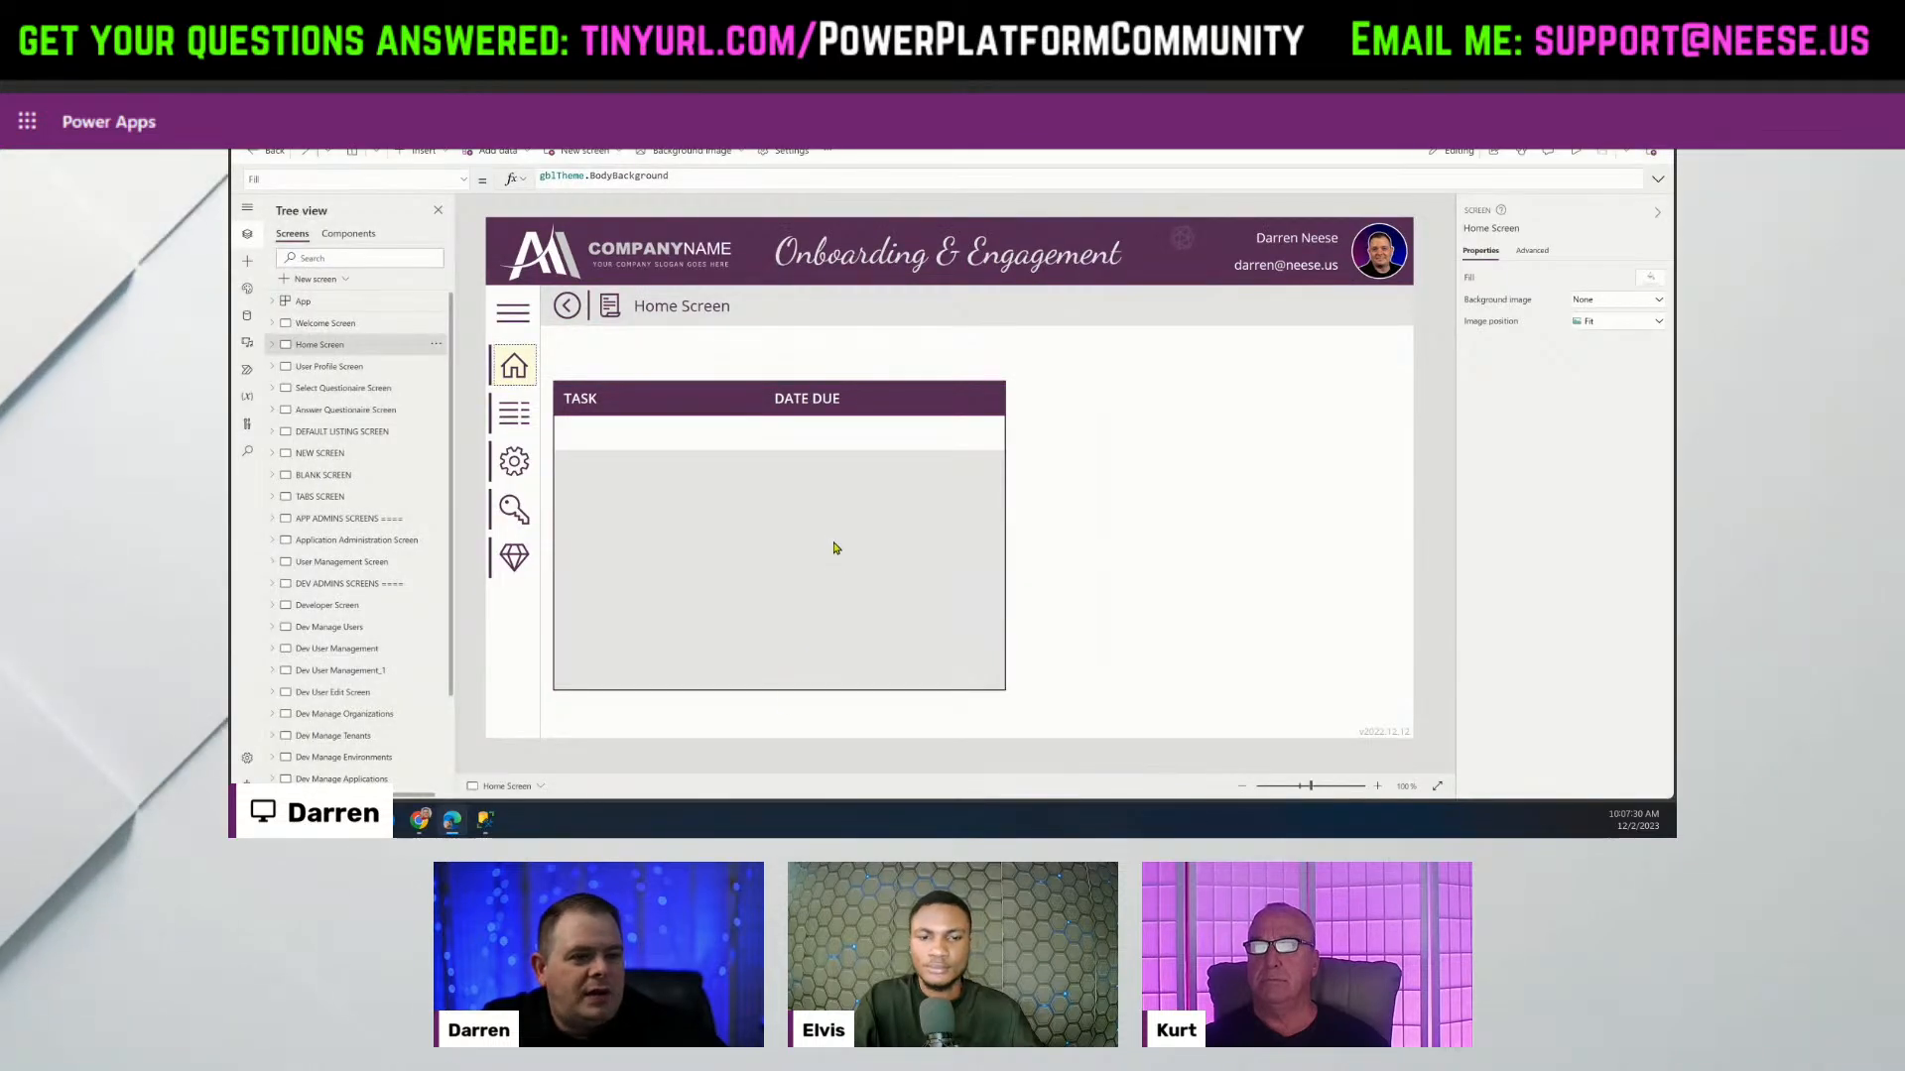
{"action": "left_click", "coordinate": [831, 553]}
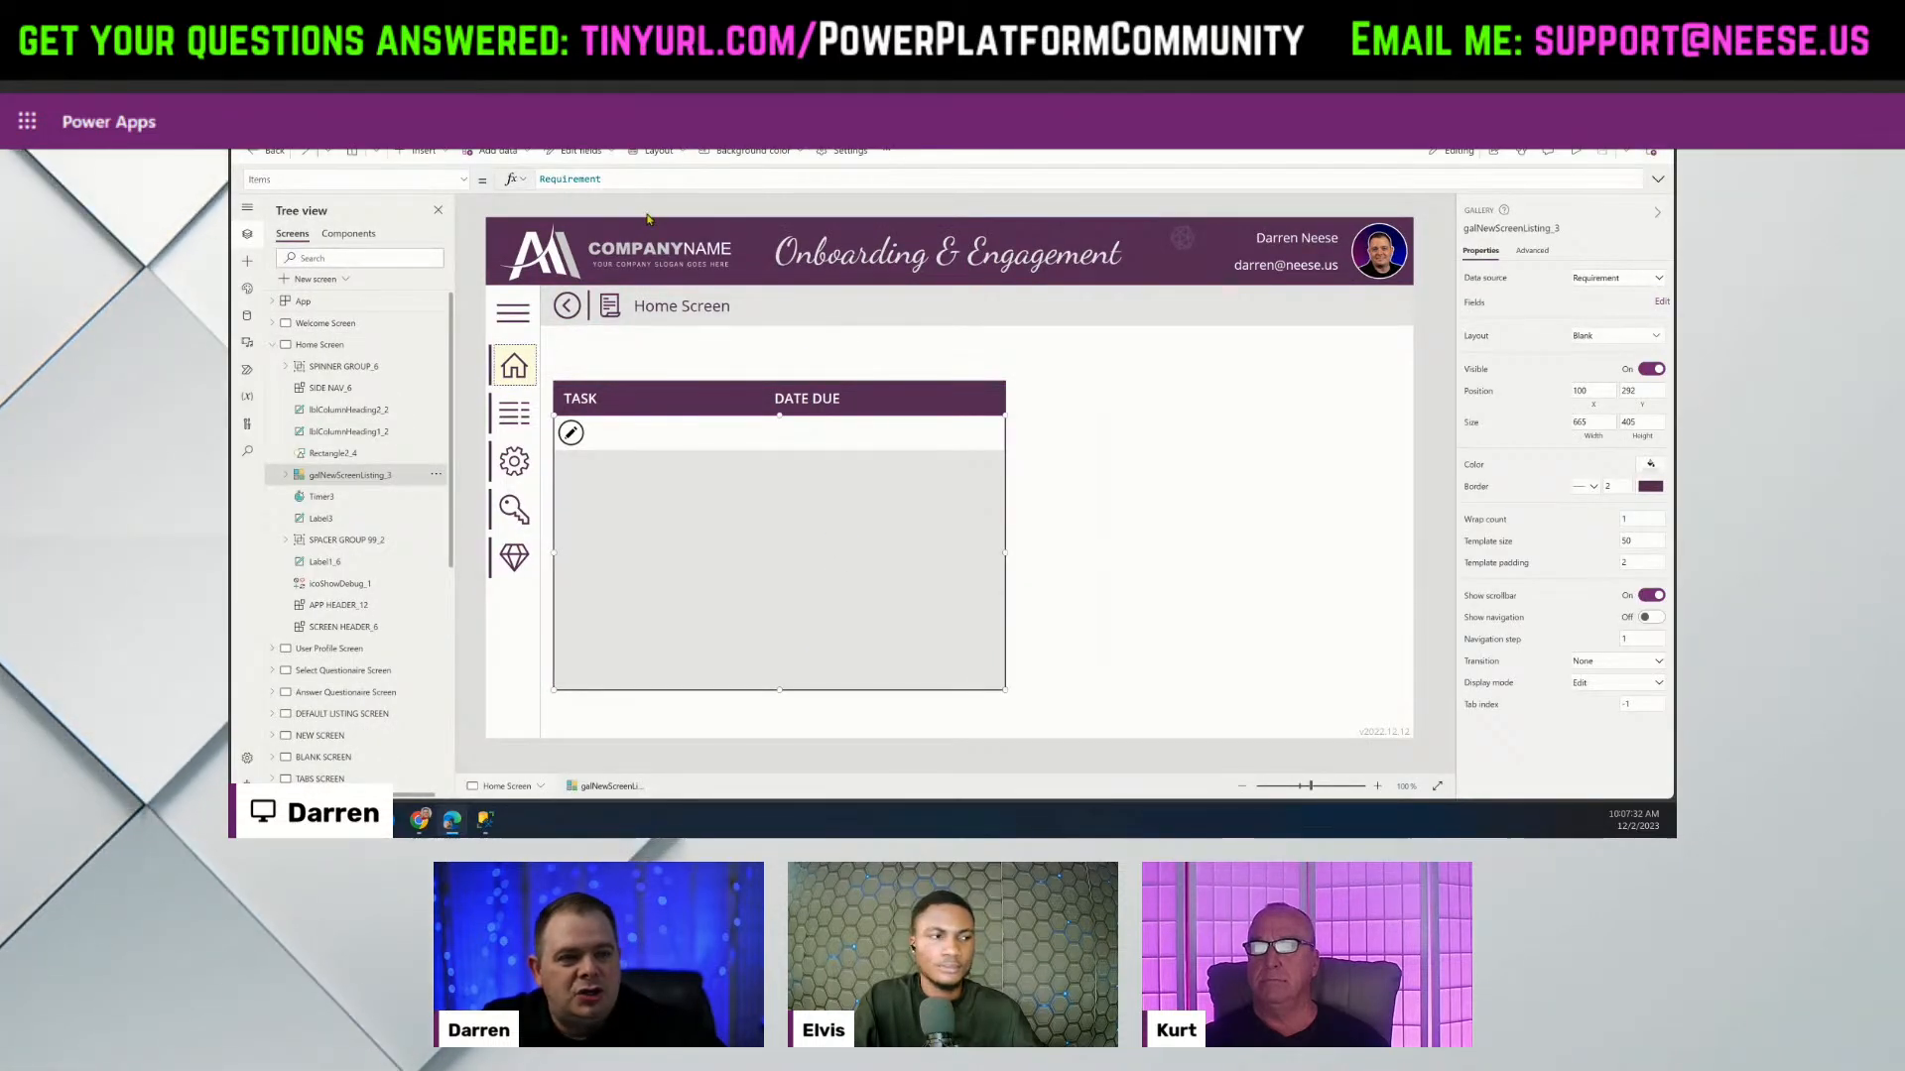
{"action": "left_click_drag", "start_coordinate": [659, 182], "coordinate": [519, 183]}
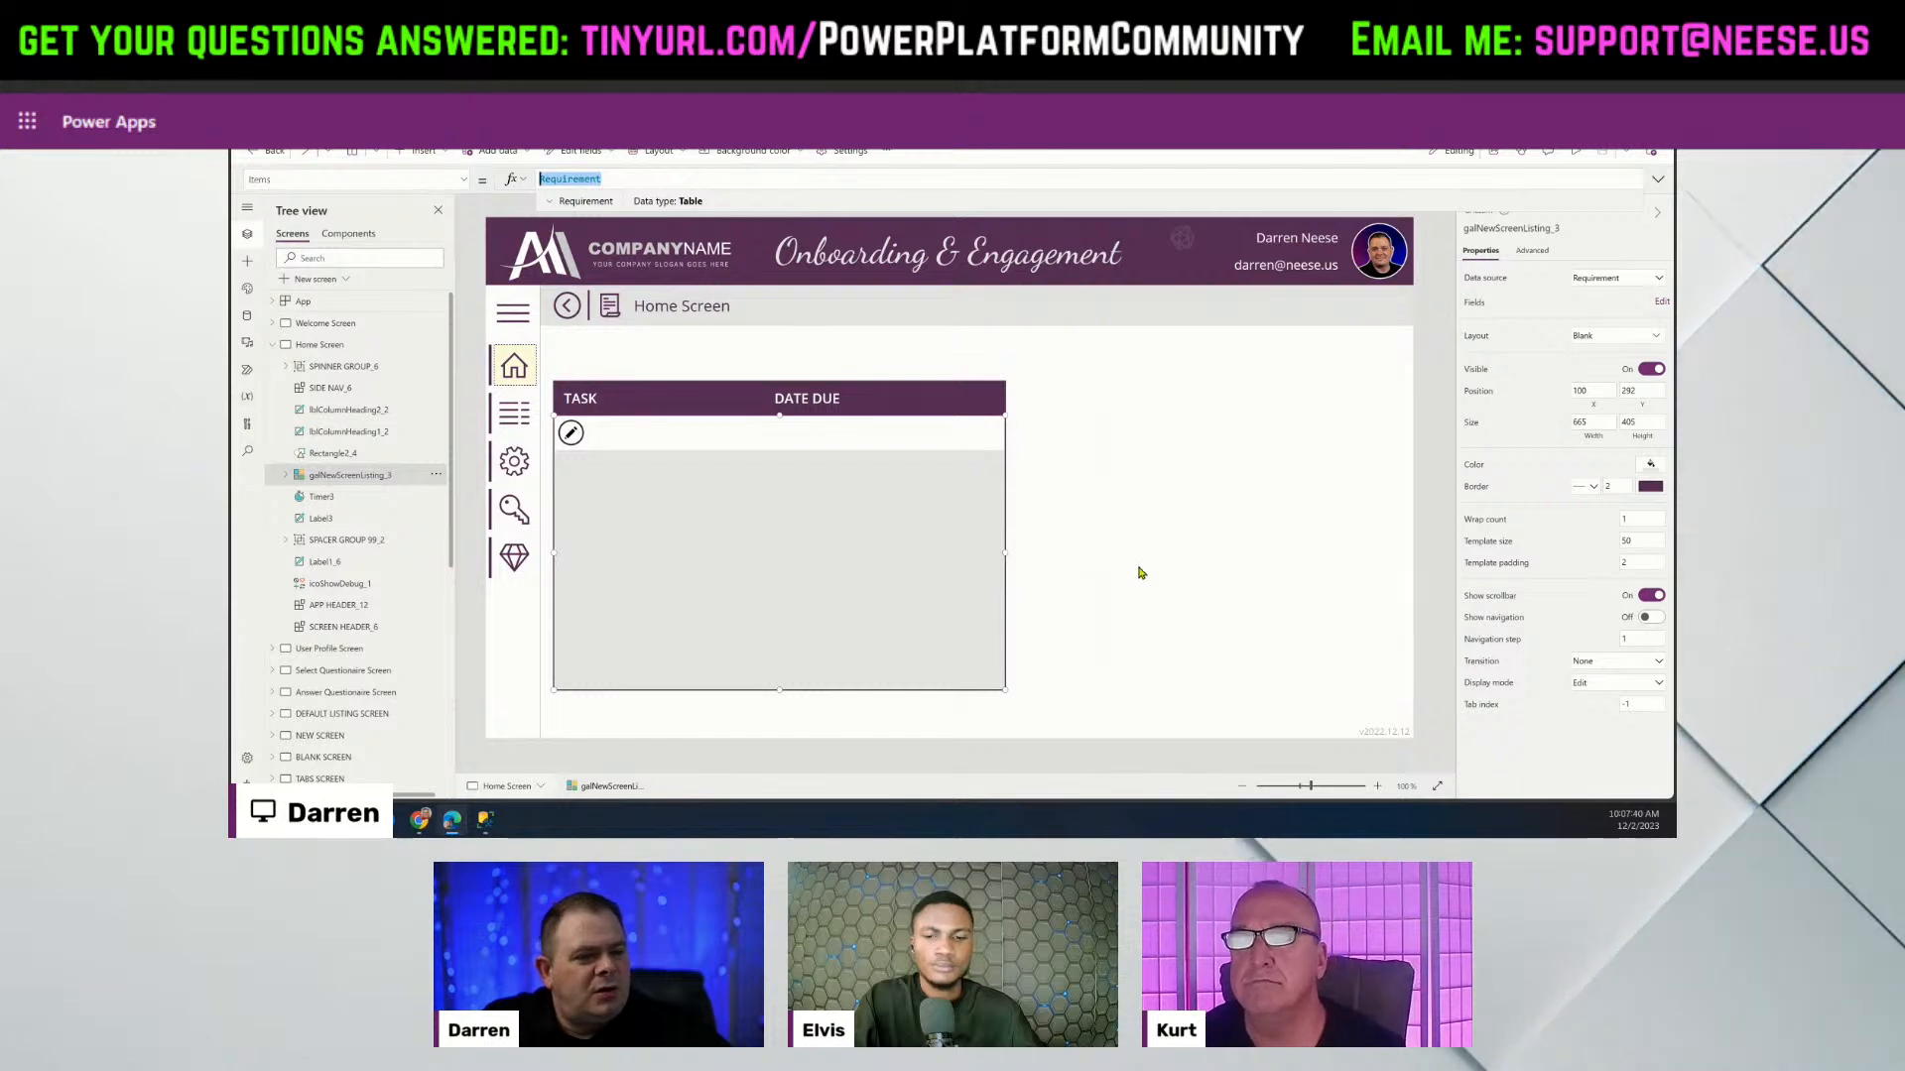
{"action": "left_click_drag", "start_coordinate": [1058, 713], "coordinate": [552, 366]}
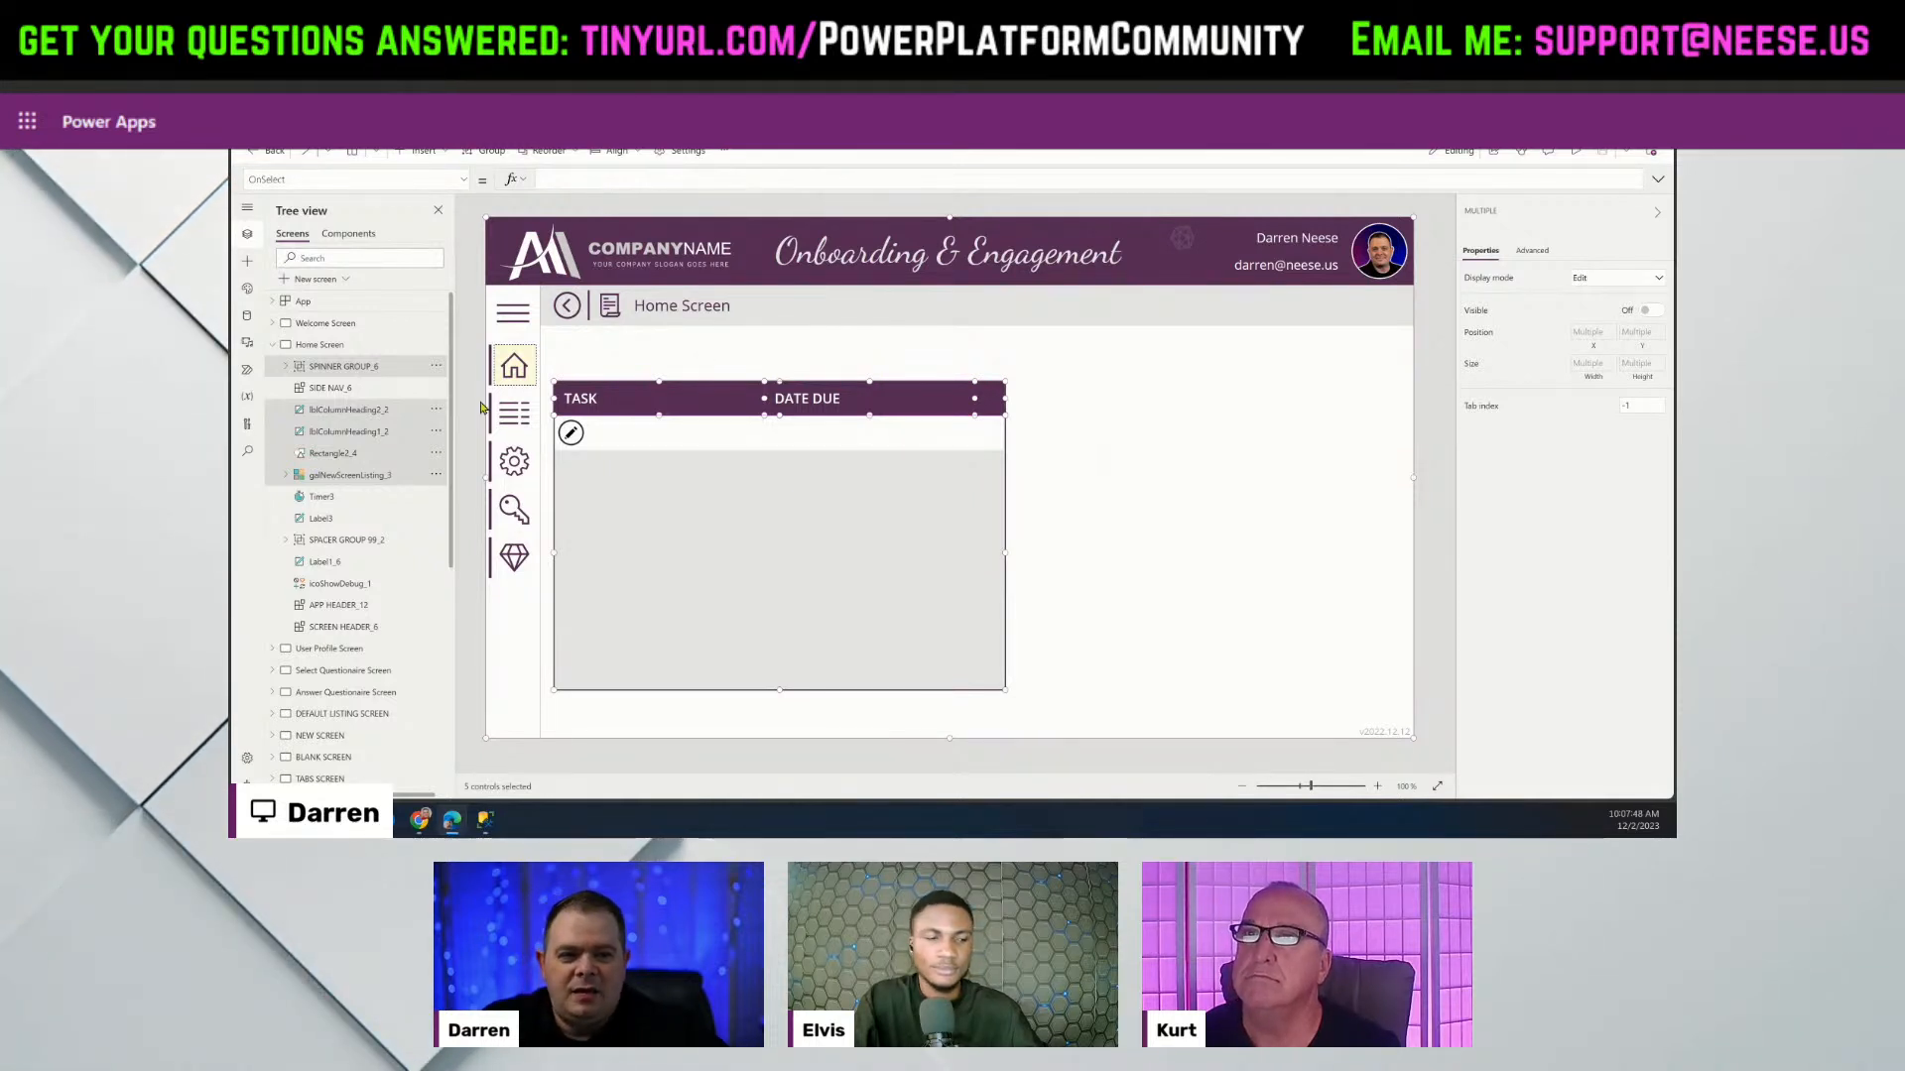
{"action": "left_click", "coordinate": [383, 367], "text": "ctrl"}
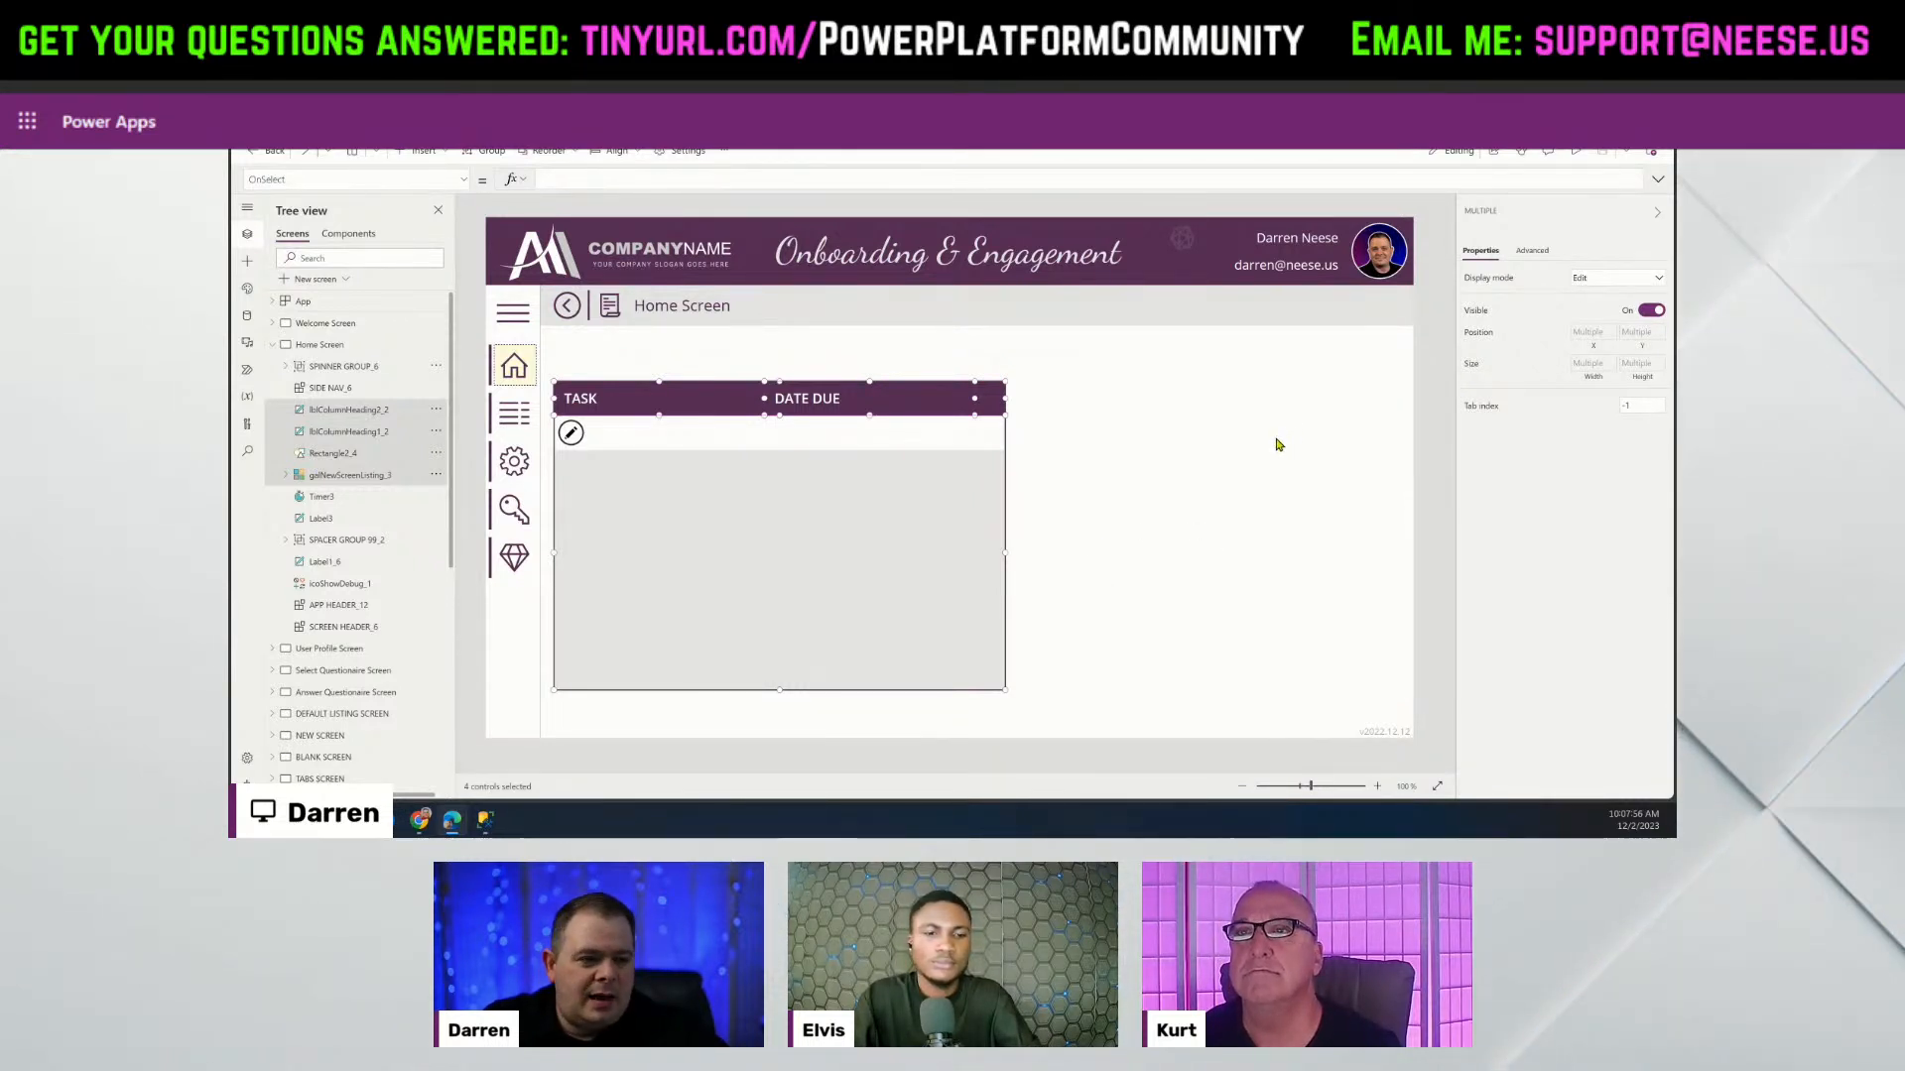
{"action": "key", "text": "ctrl+v"}
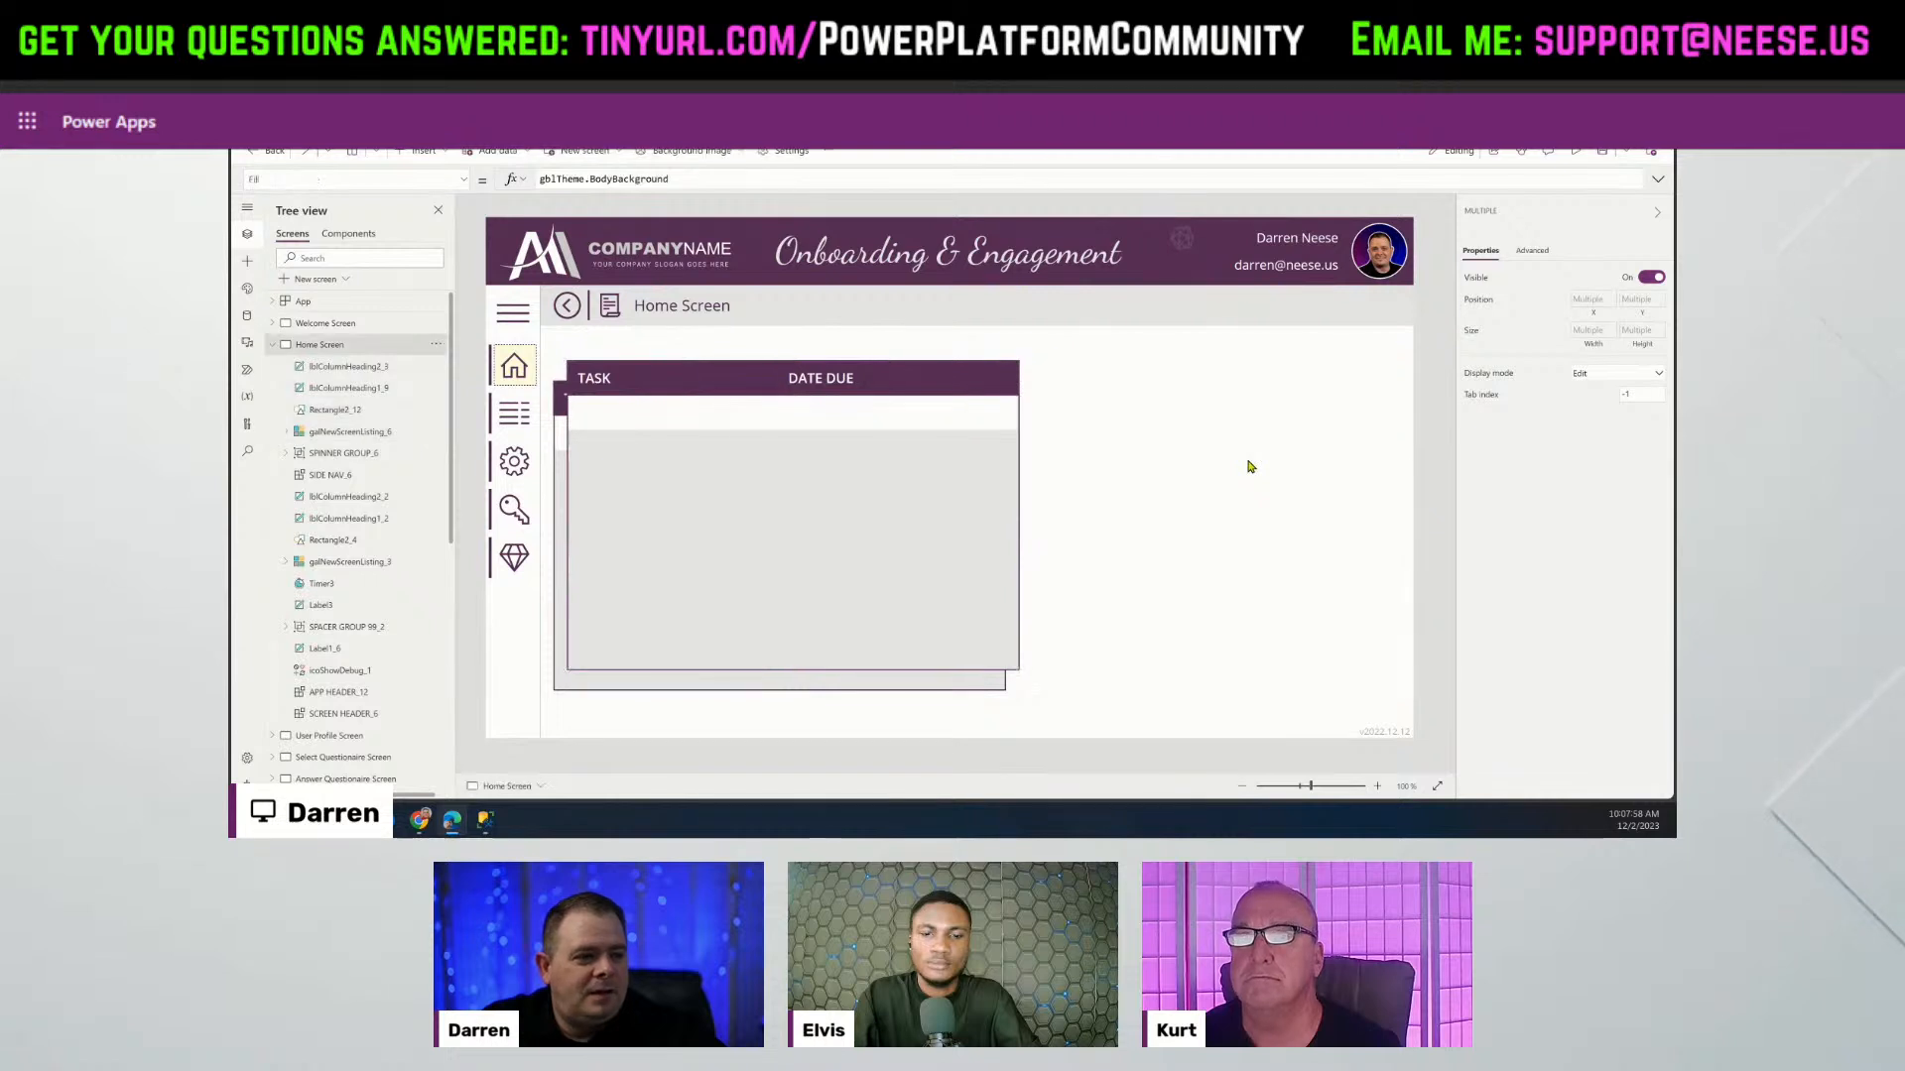
Move the copied gallery to the right of the original and narrow it from its left edge.
{"action": "left_click", "coordinate": [837, 582]}
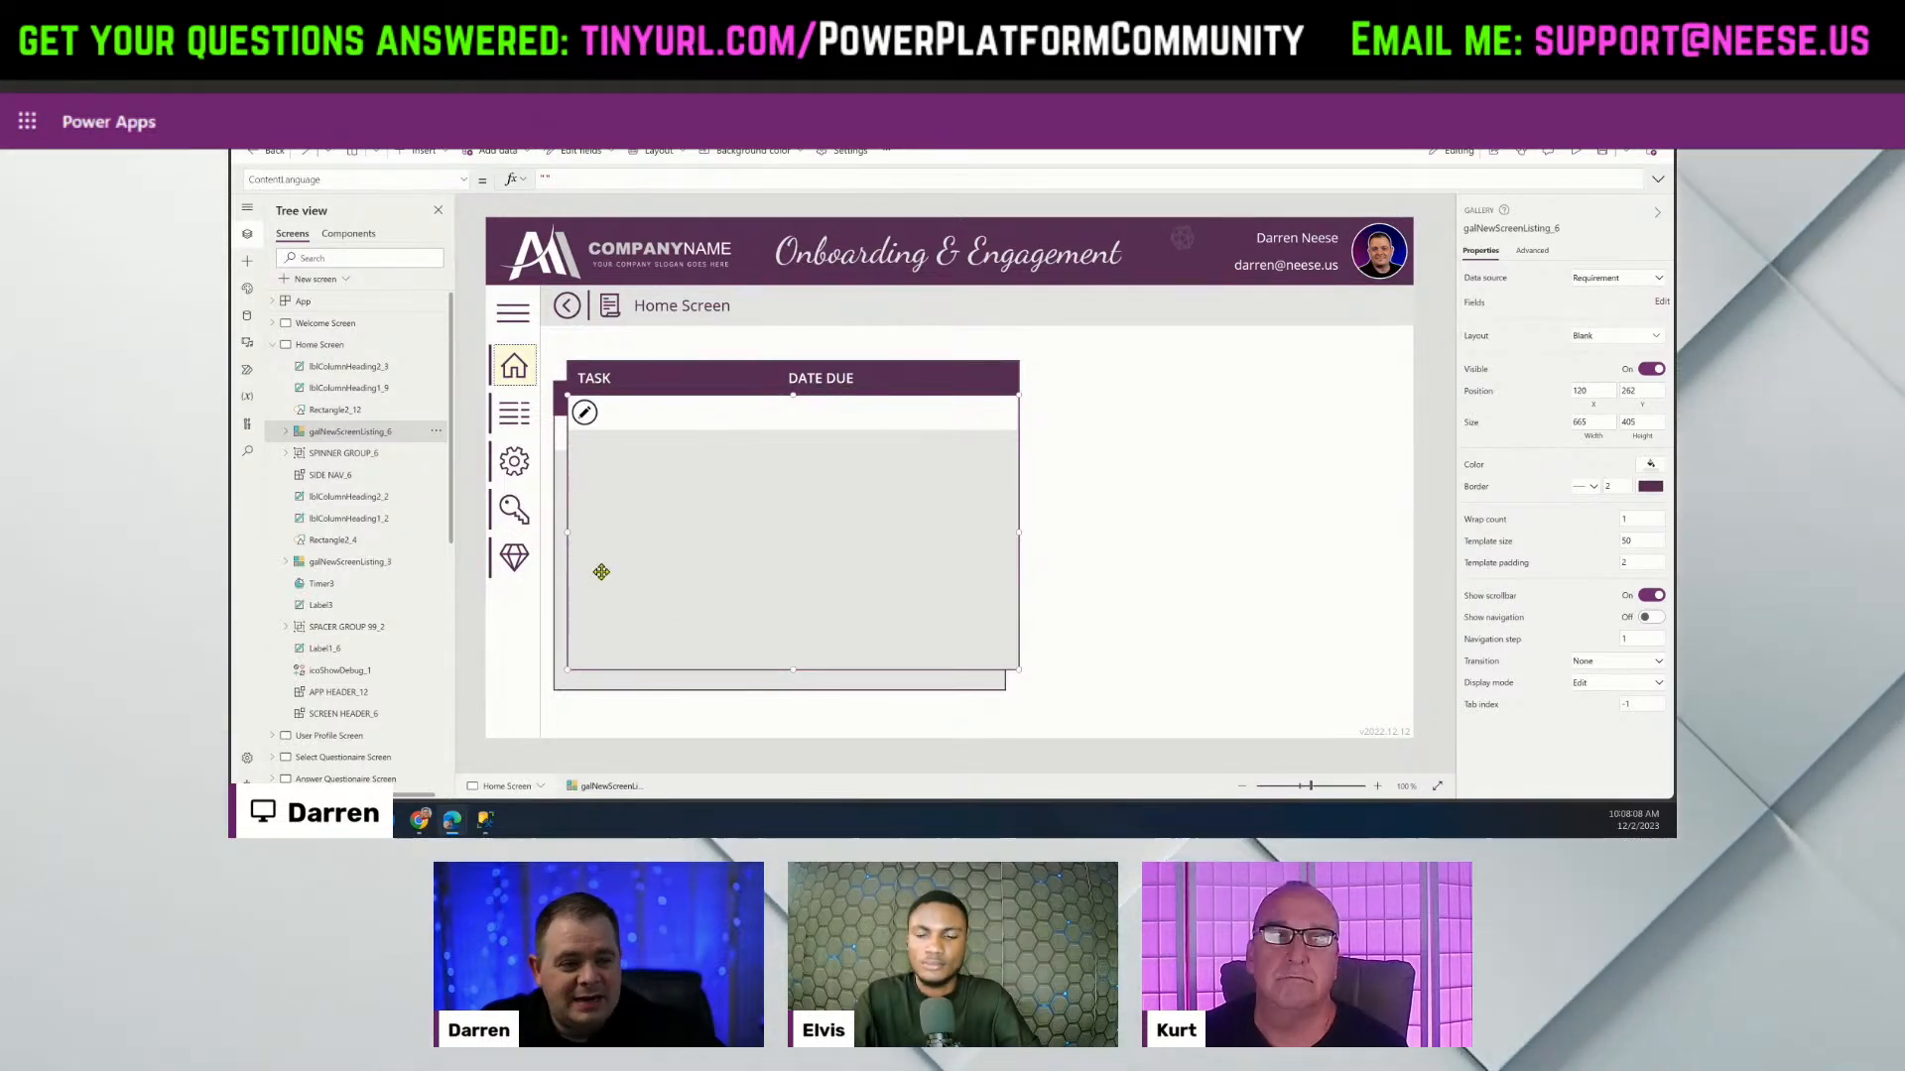
{"action": "left_click", "coordinate": [1172, 530]}
{"action": "left_click", "coordinate": [844, 547]}
{"action": "left_click_drag", "start_coordinate": [842, 546], "coordinate": [1058, 604]}
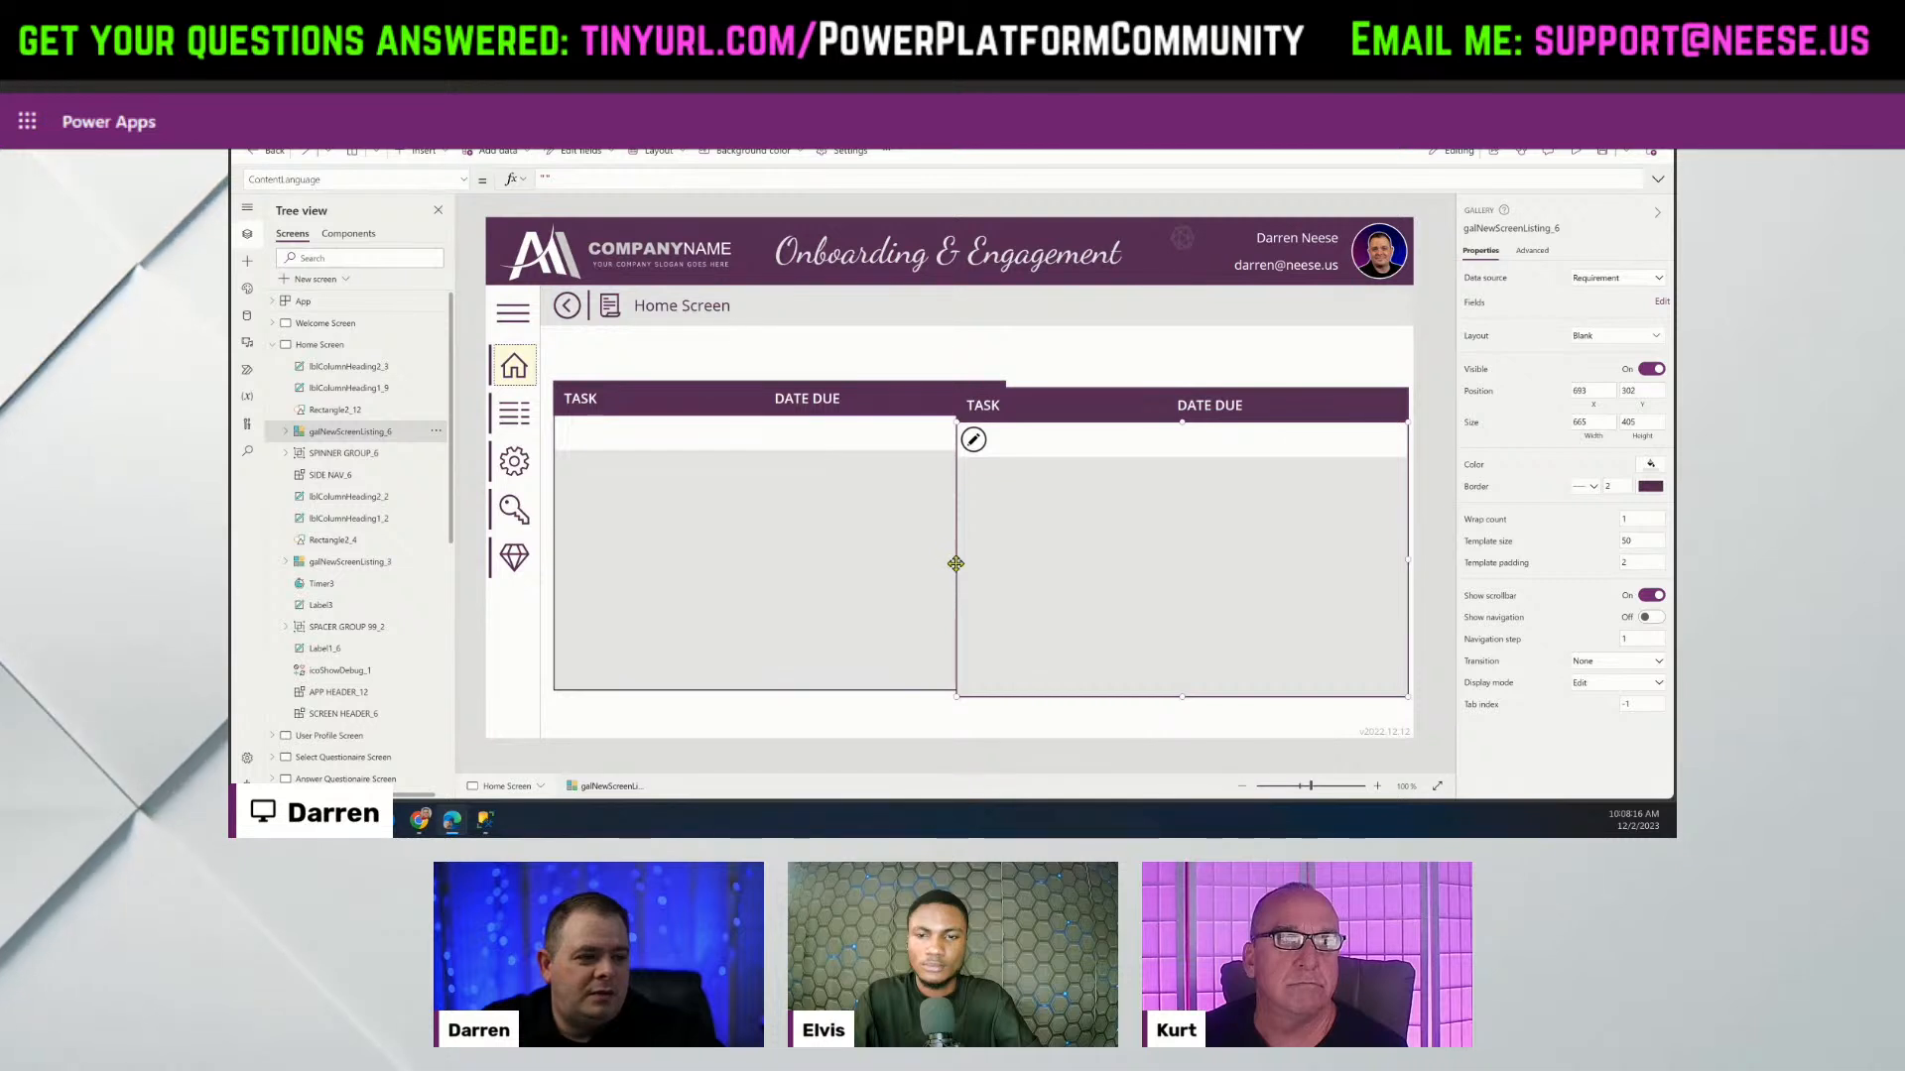
{"action": "left_click_drag", "start_coordinate": [955, 563], "coordinate": [1049, 562]}
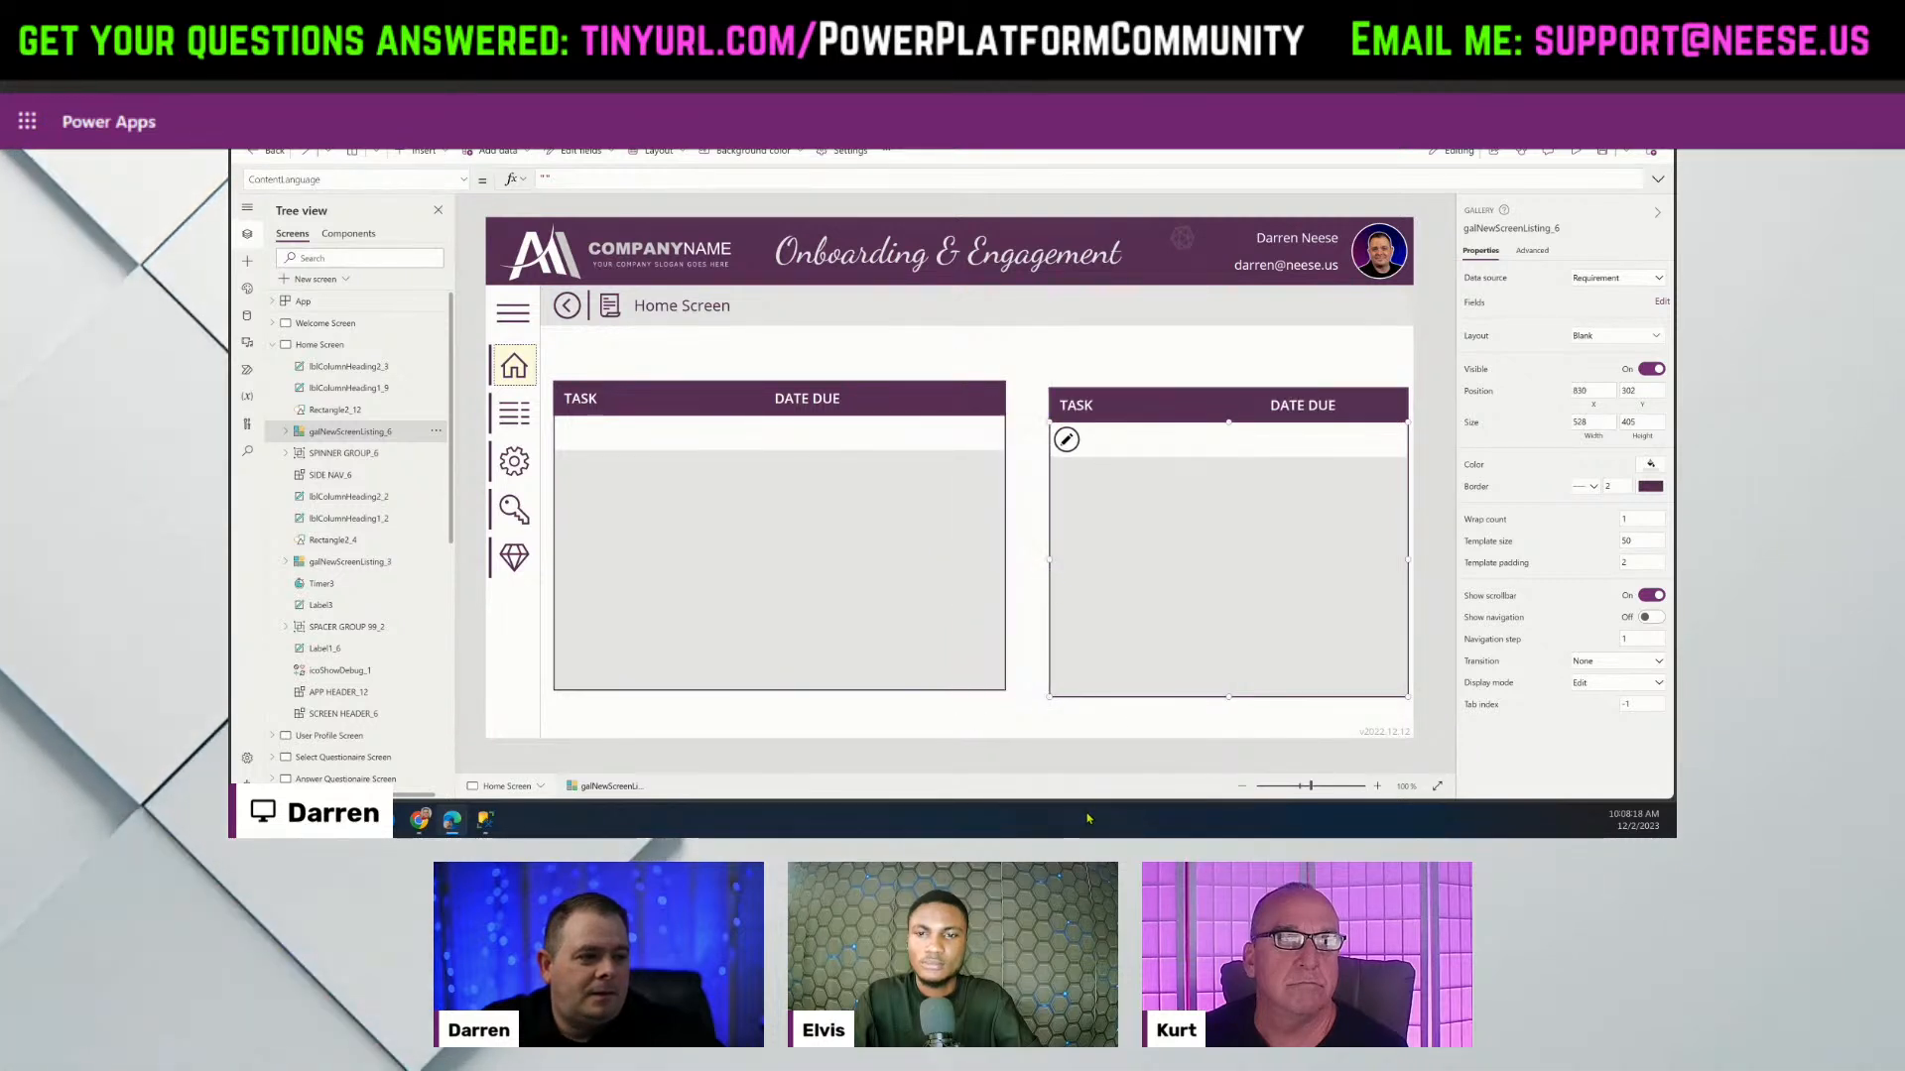
{"action": "left_click", "coordinate": [829, 553]}
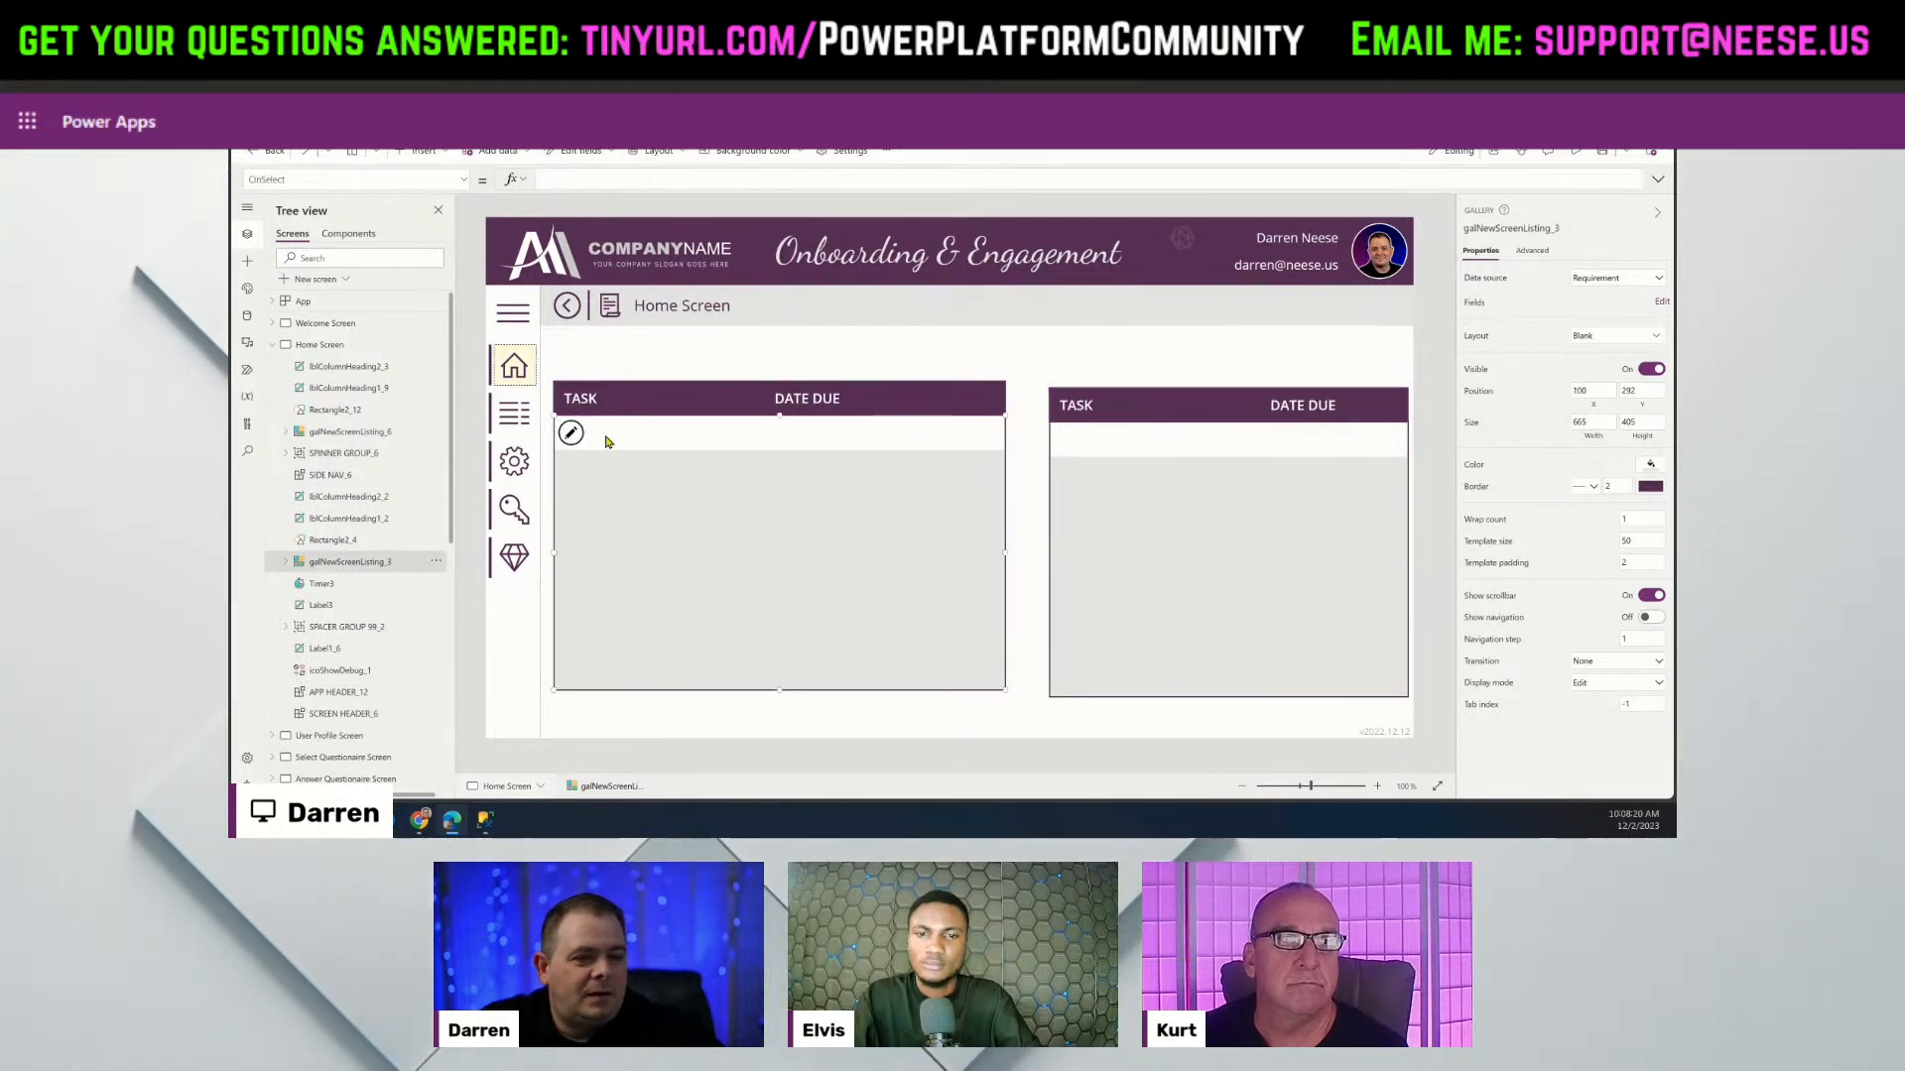
Change the left TASK heading's text to REQUIREMENTS.
{"action": "left_click", "coordinate": [610, 399]}
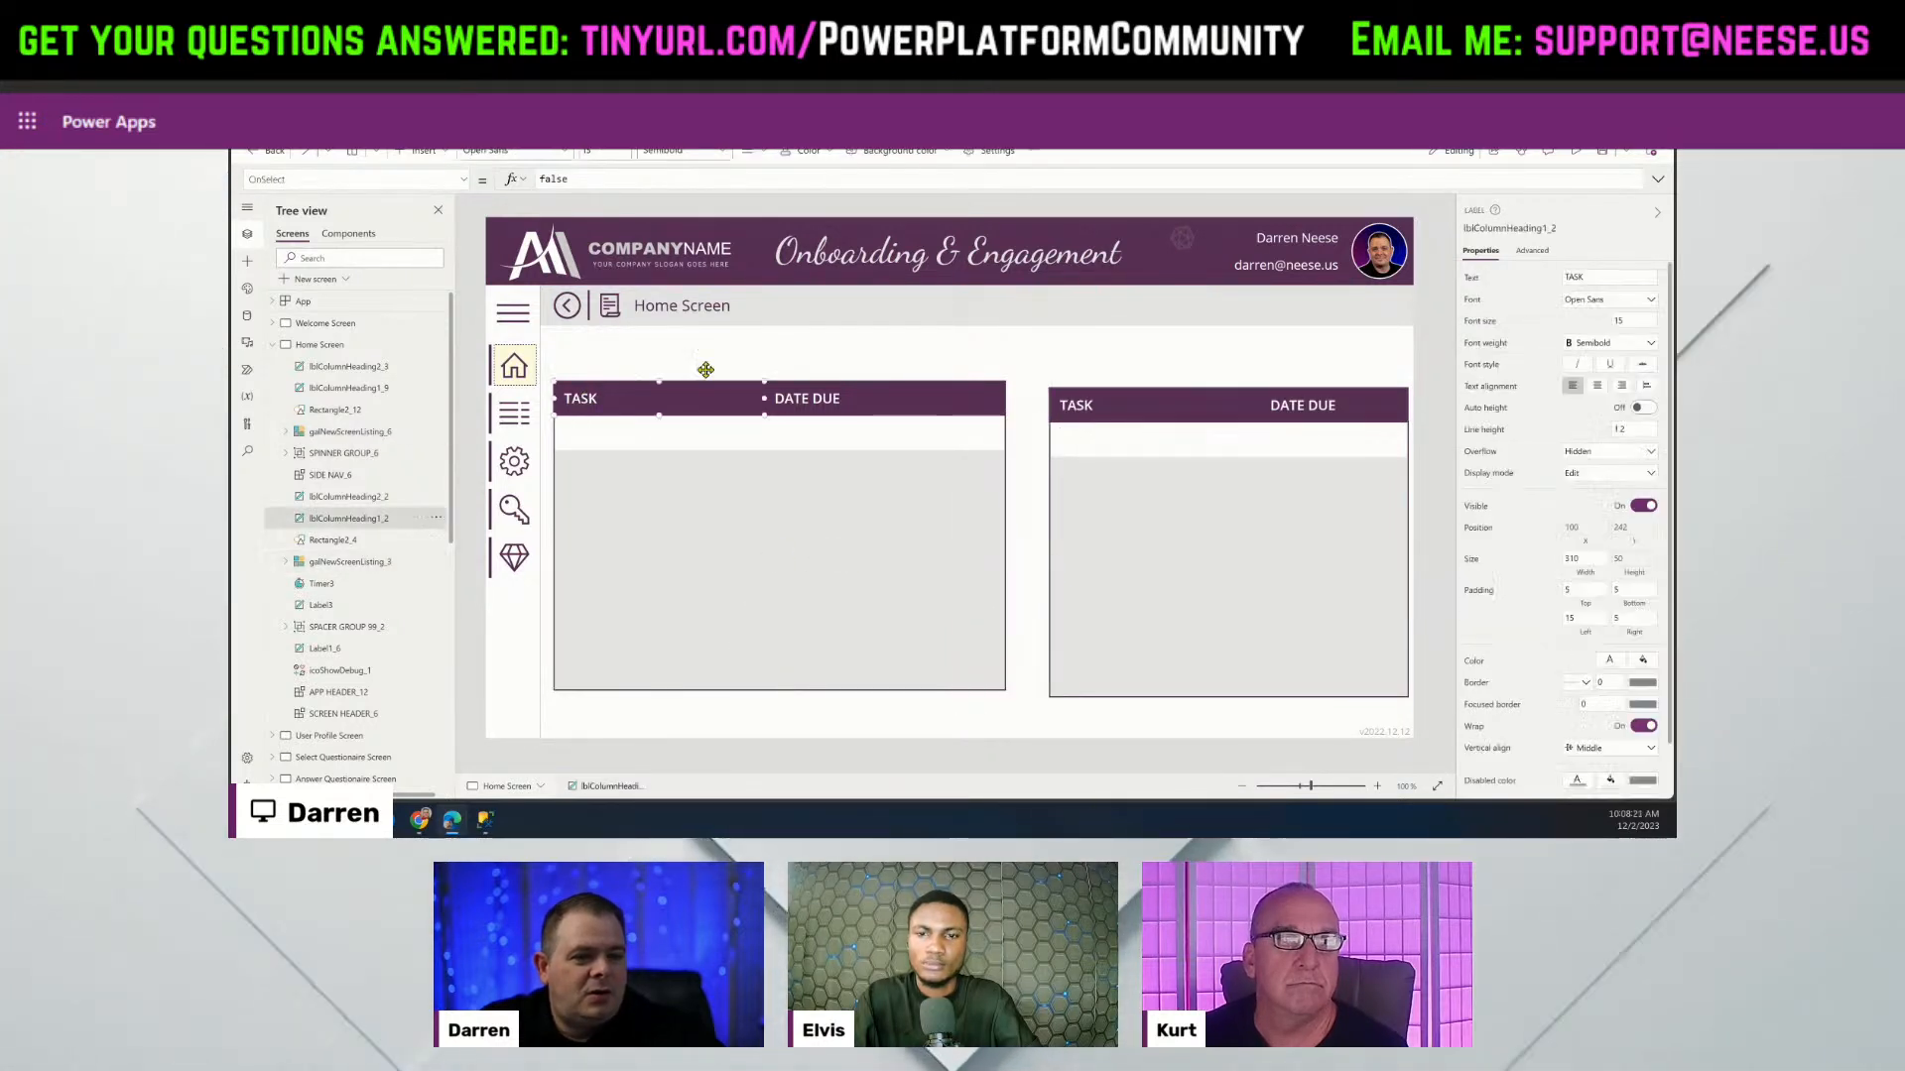
{"action": "double_click", "coordinate": [1576, 280]}
{"action": "type", "text": "RE"}
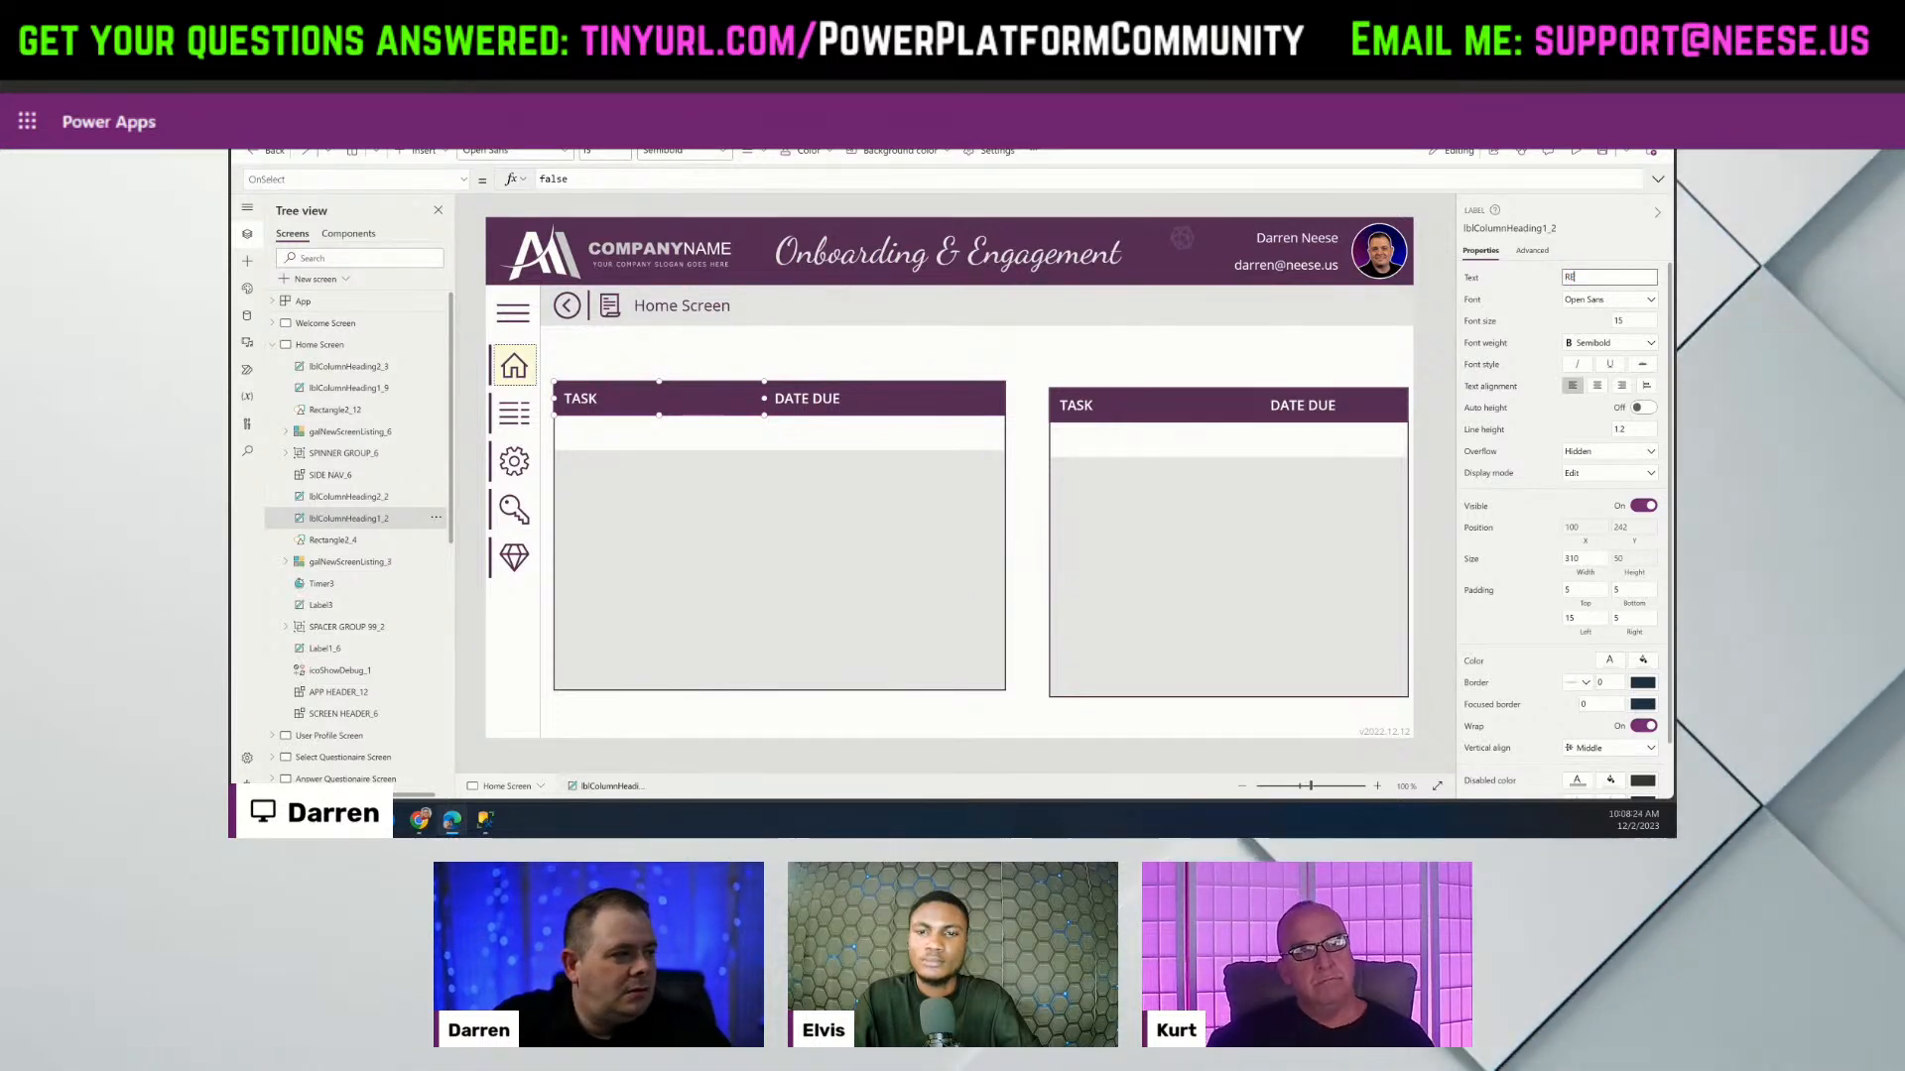
{"action": "type", "text": "QUIREMENTS"}
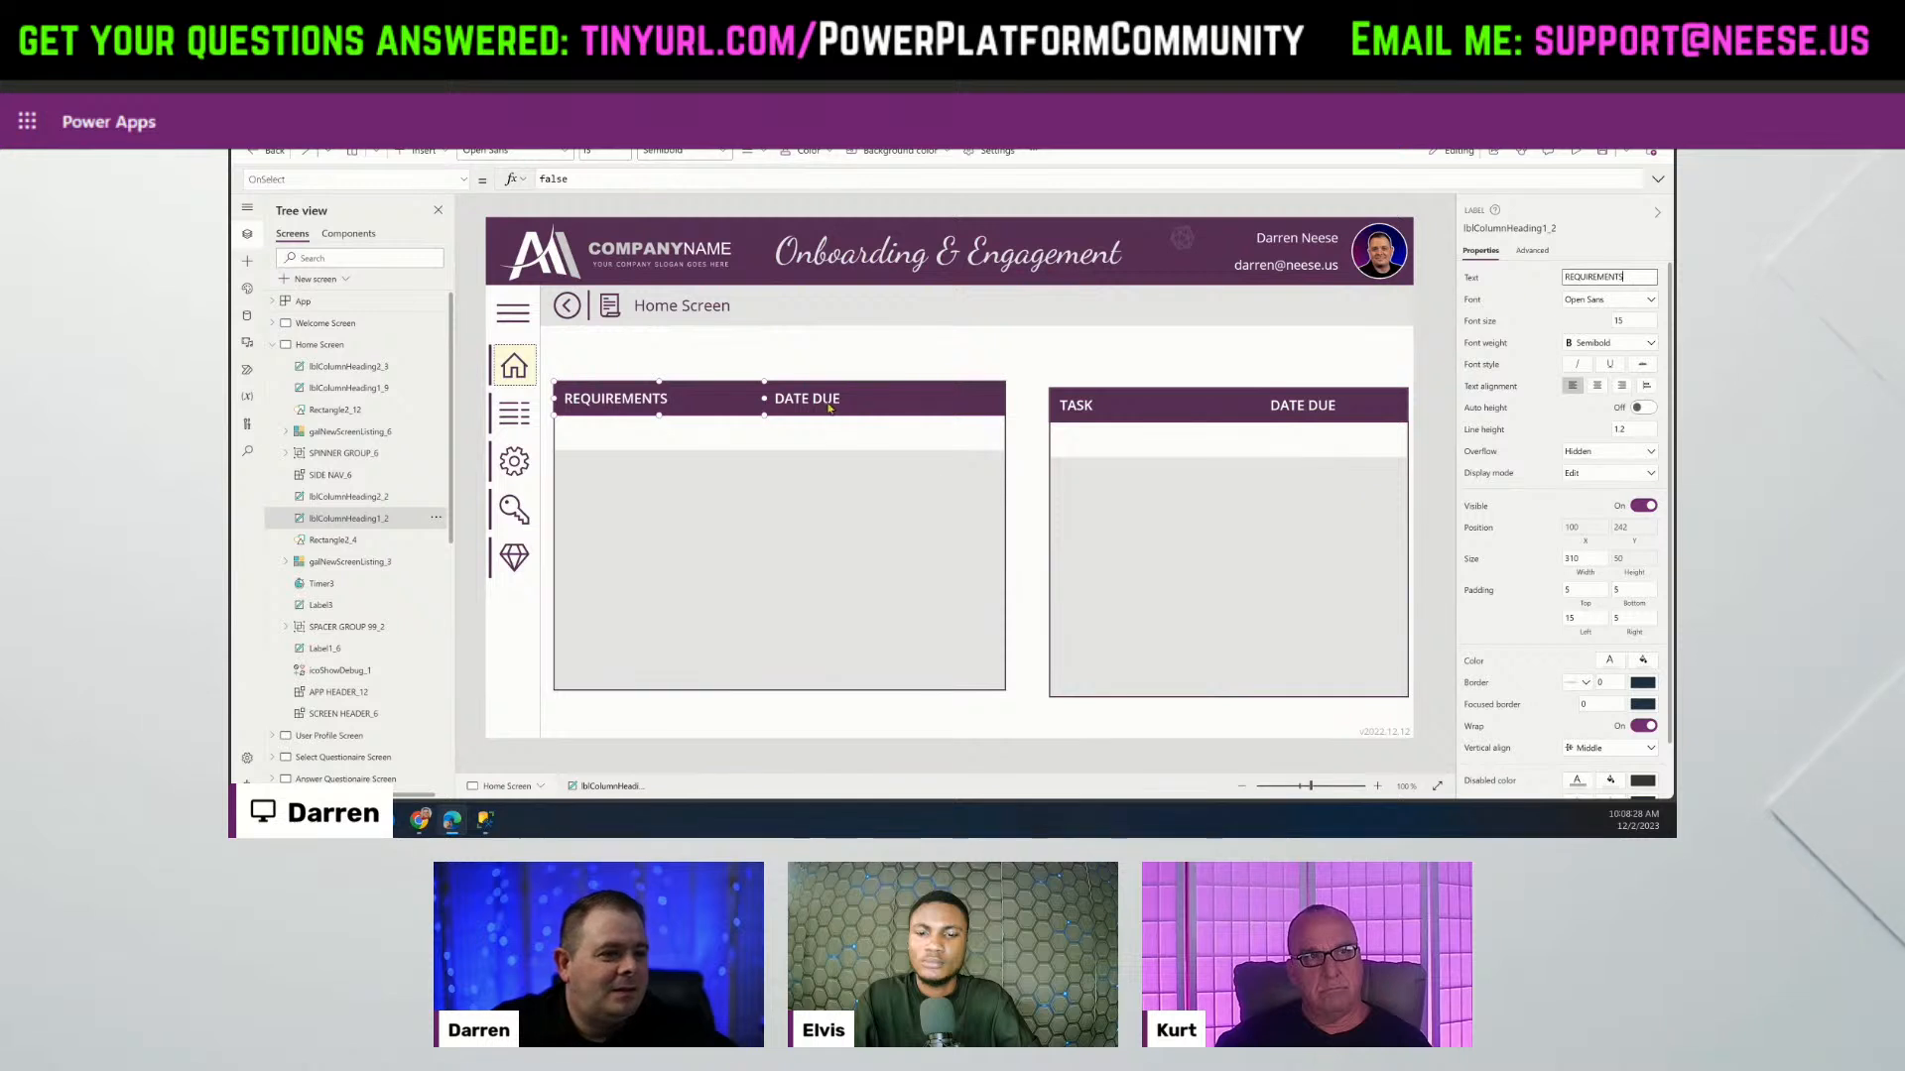
{"action": "left_click", "coordinate": [901, 359]}
Narrow the left Requirements gallery to a width of 480.
{"action": "left_click", "coordinate": [918, 521]}
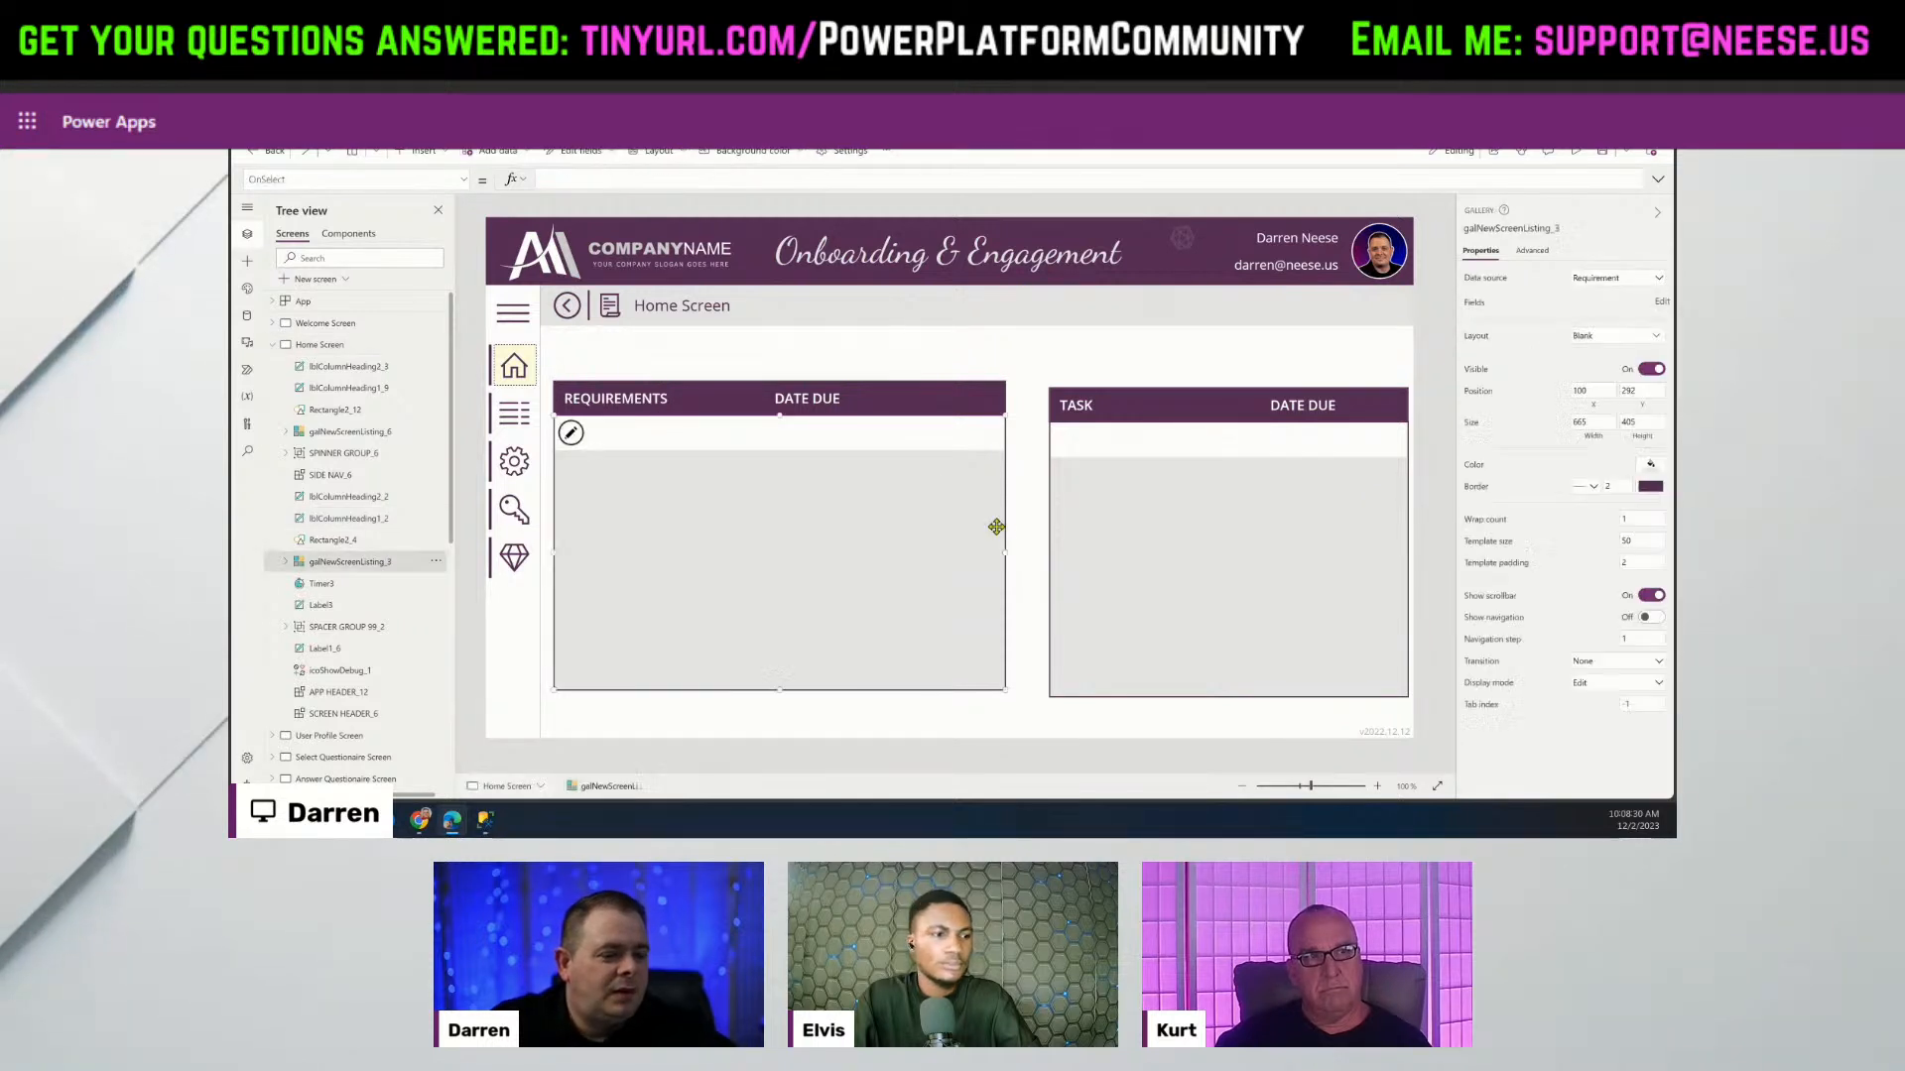
{"action": "left_click_drag", "start_coordinate": [1002, 545], "coordinate": [879, 547]}
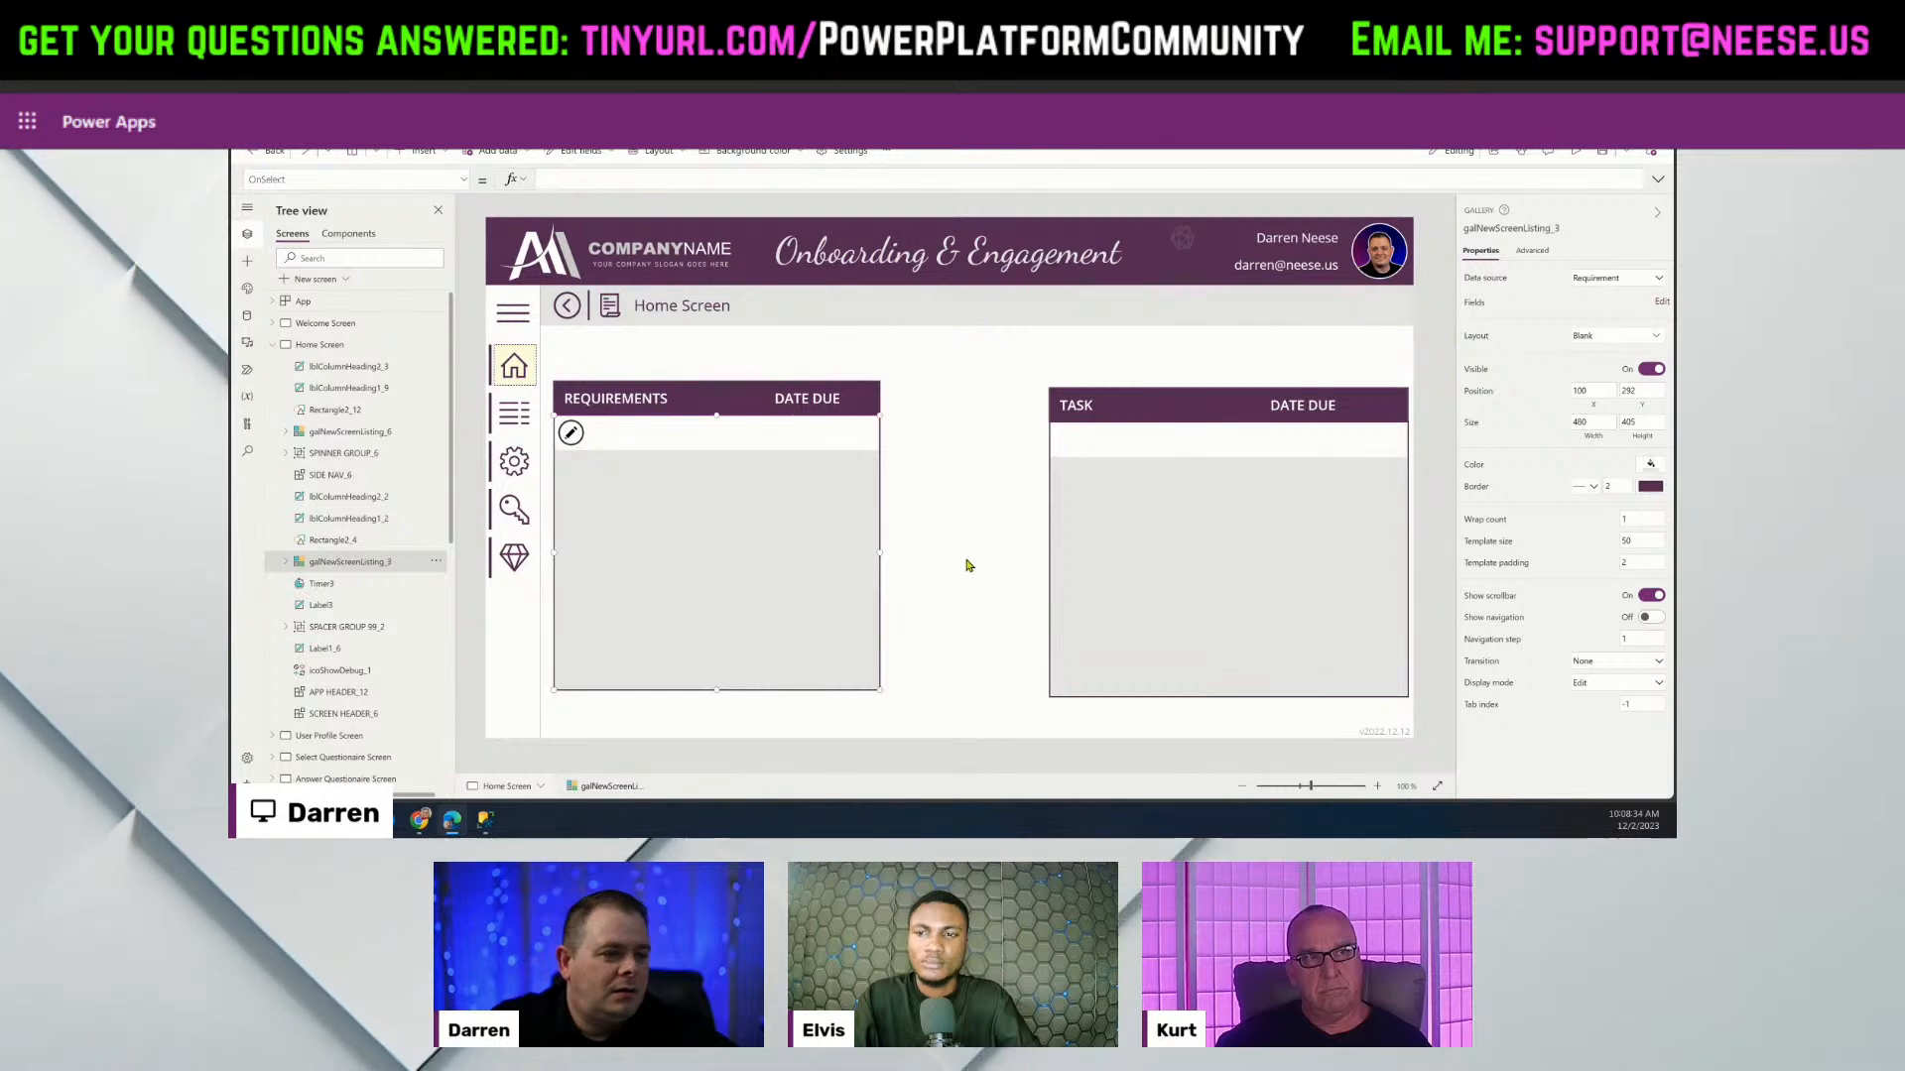
{"action": "left_click", "coordinate": [1174, 588]}
{"action": "left_click", "coordinate": [659, 592]}
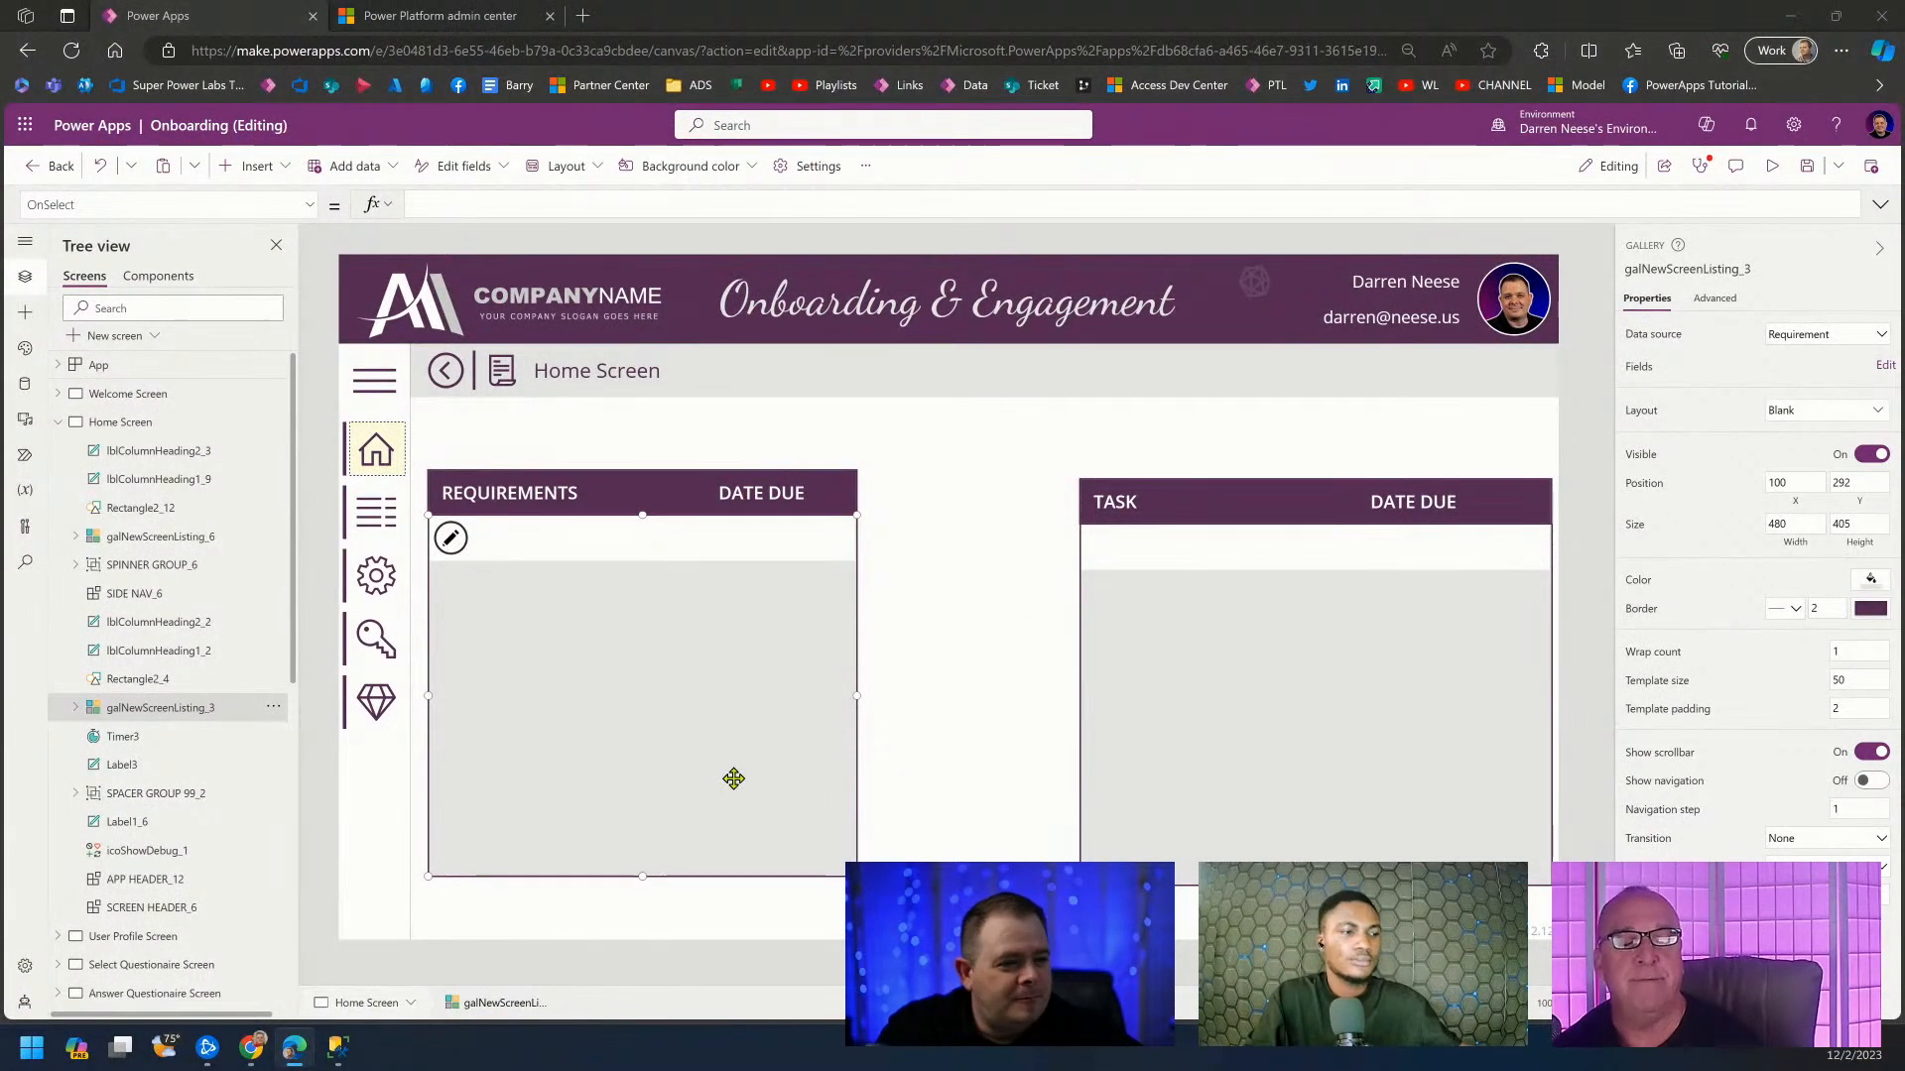
Raise the top edge of the Requirements gallery.
{"action": "left_click", "coordinate": [1253, 285]}
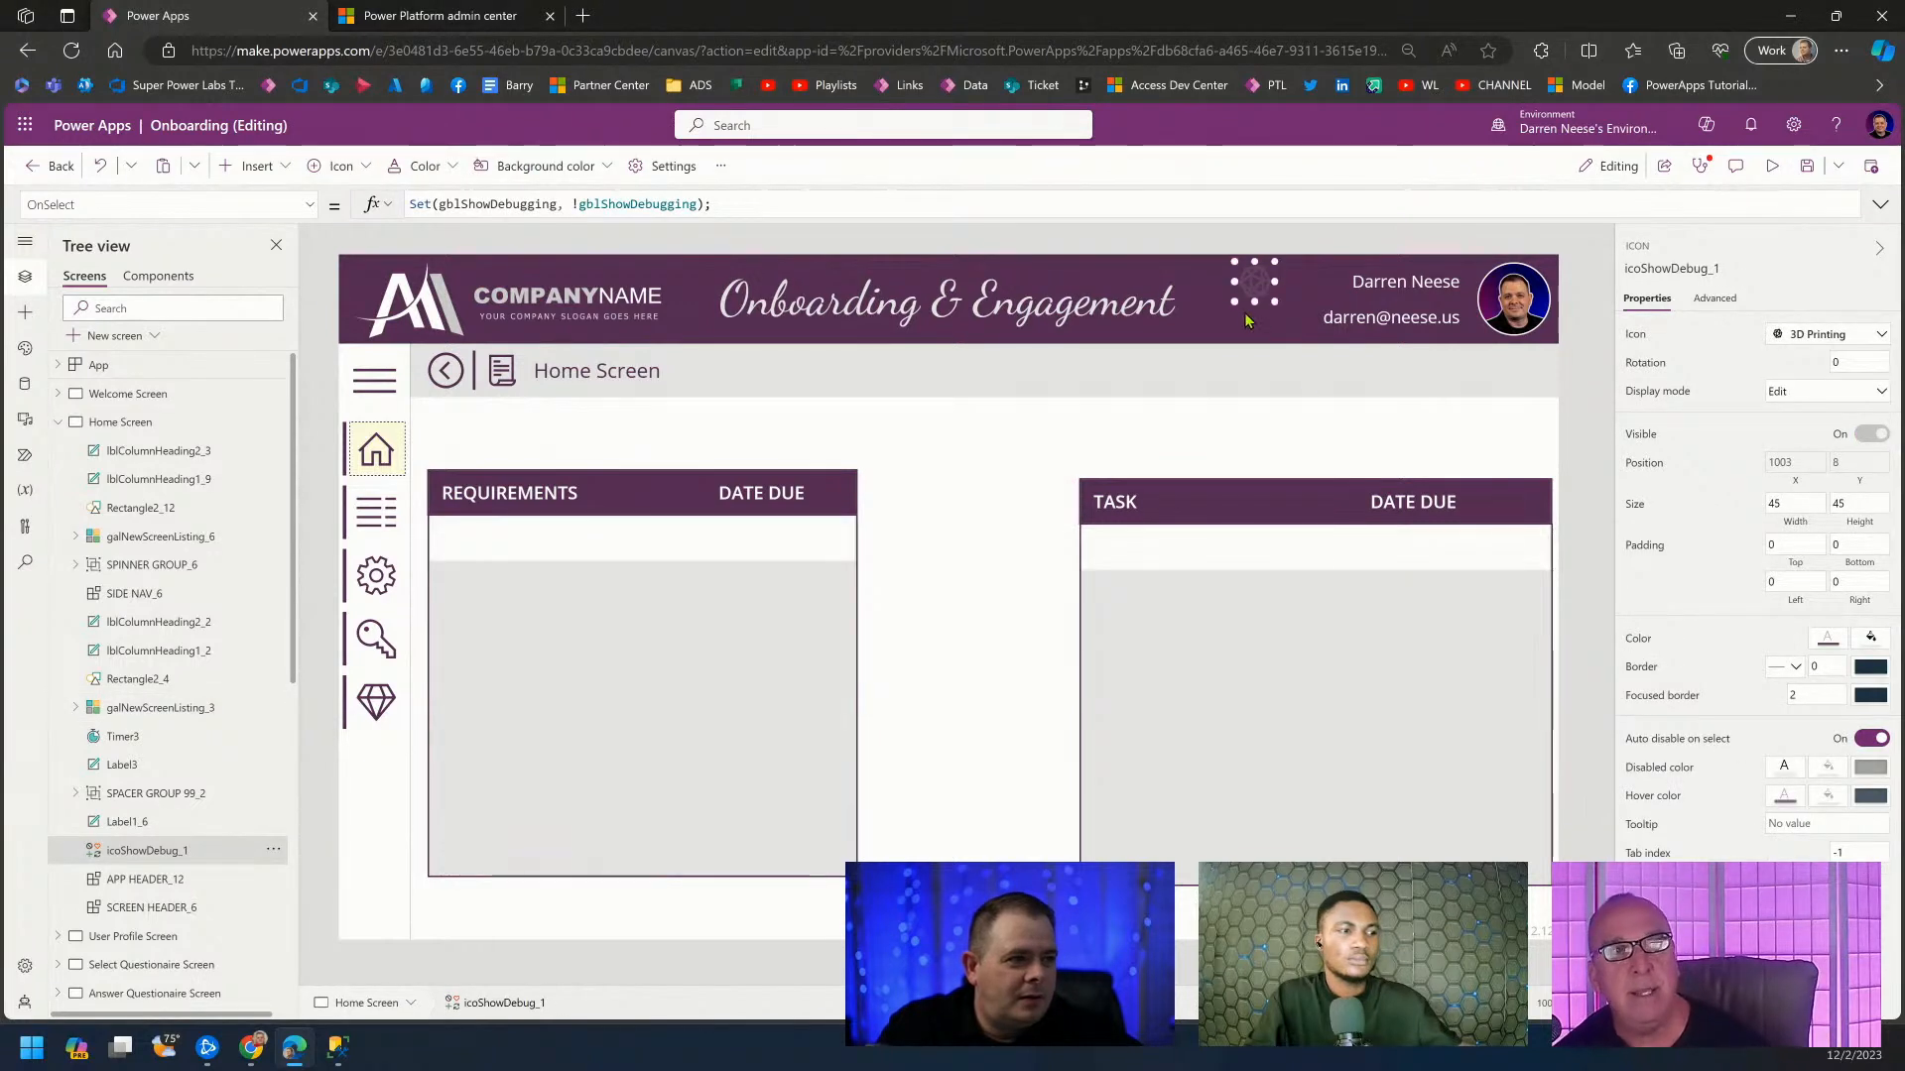
{"action": "left_click", "coordinate": [577, 668]}
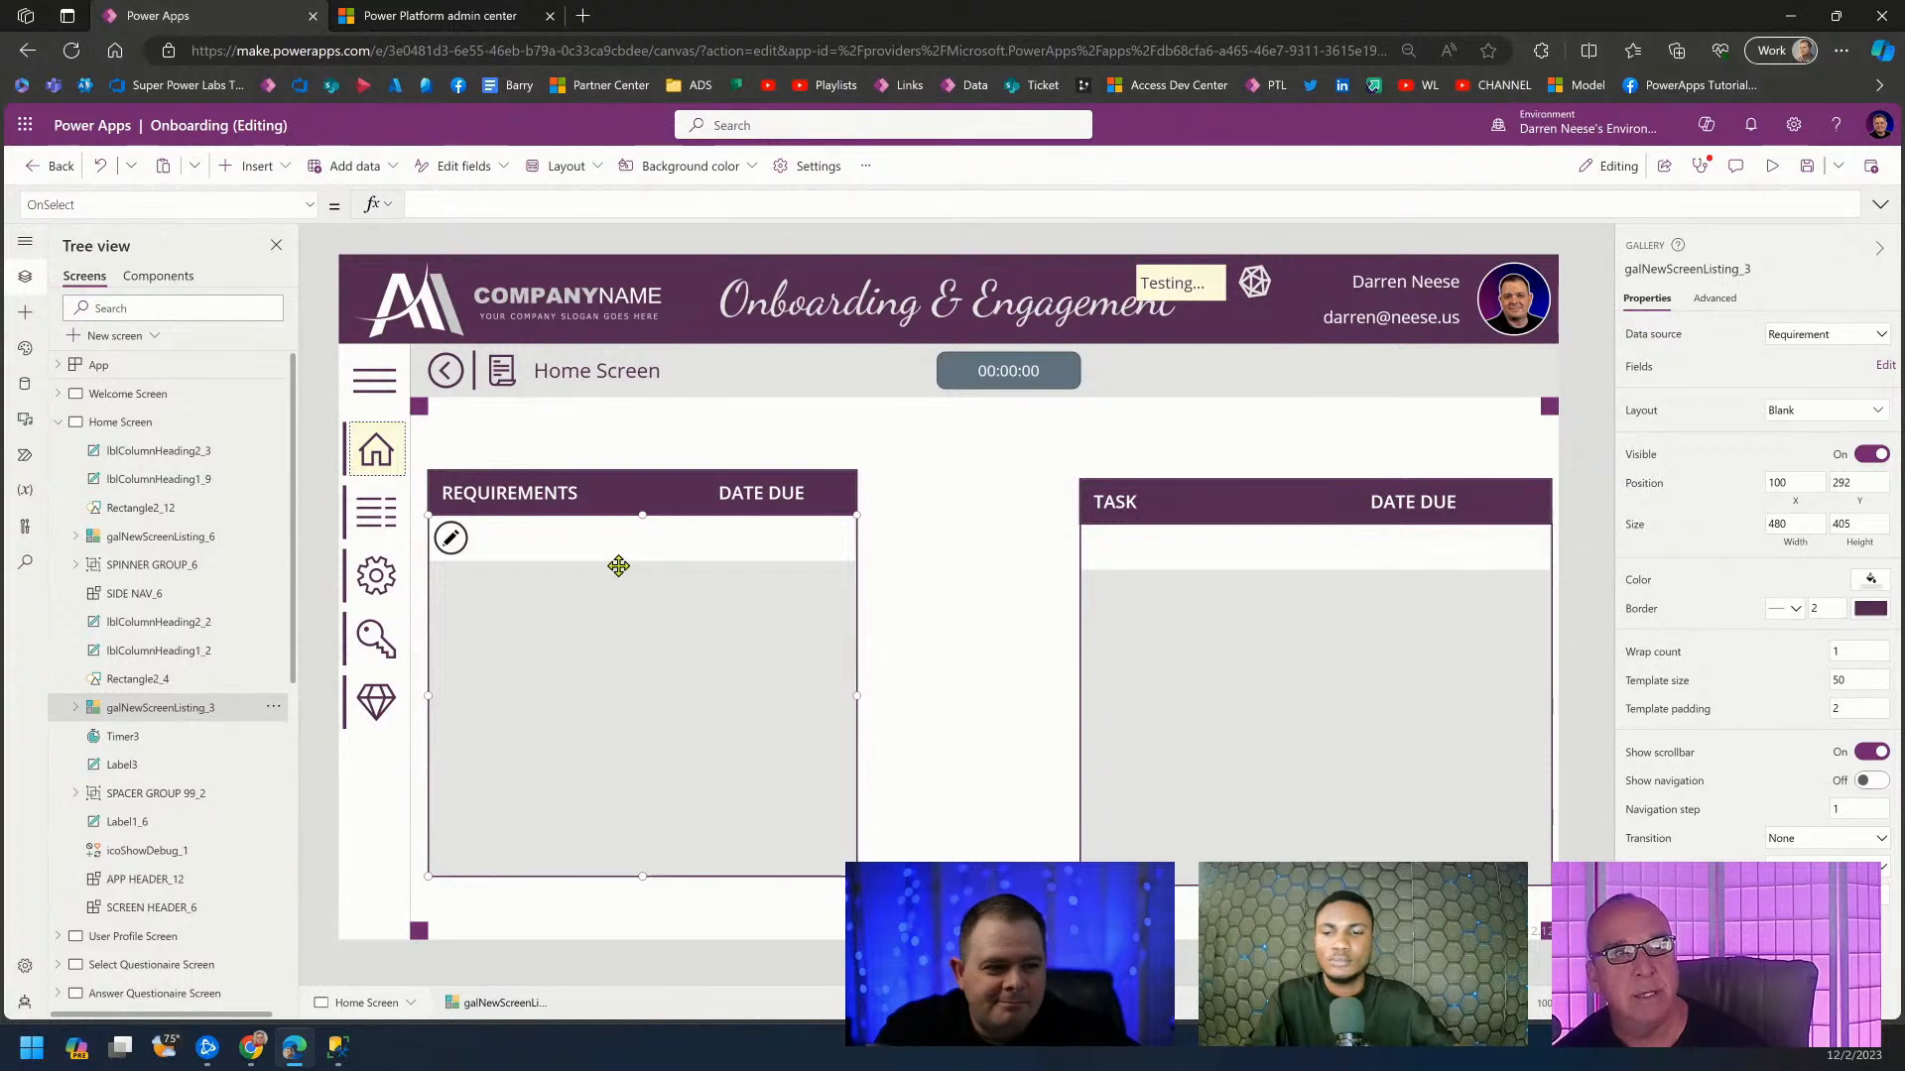
{"action": "left_click_drag", "start_coordinate": [643, 479], "coordinate": [649, 458]}
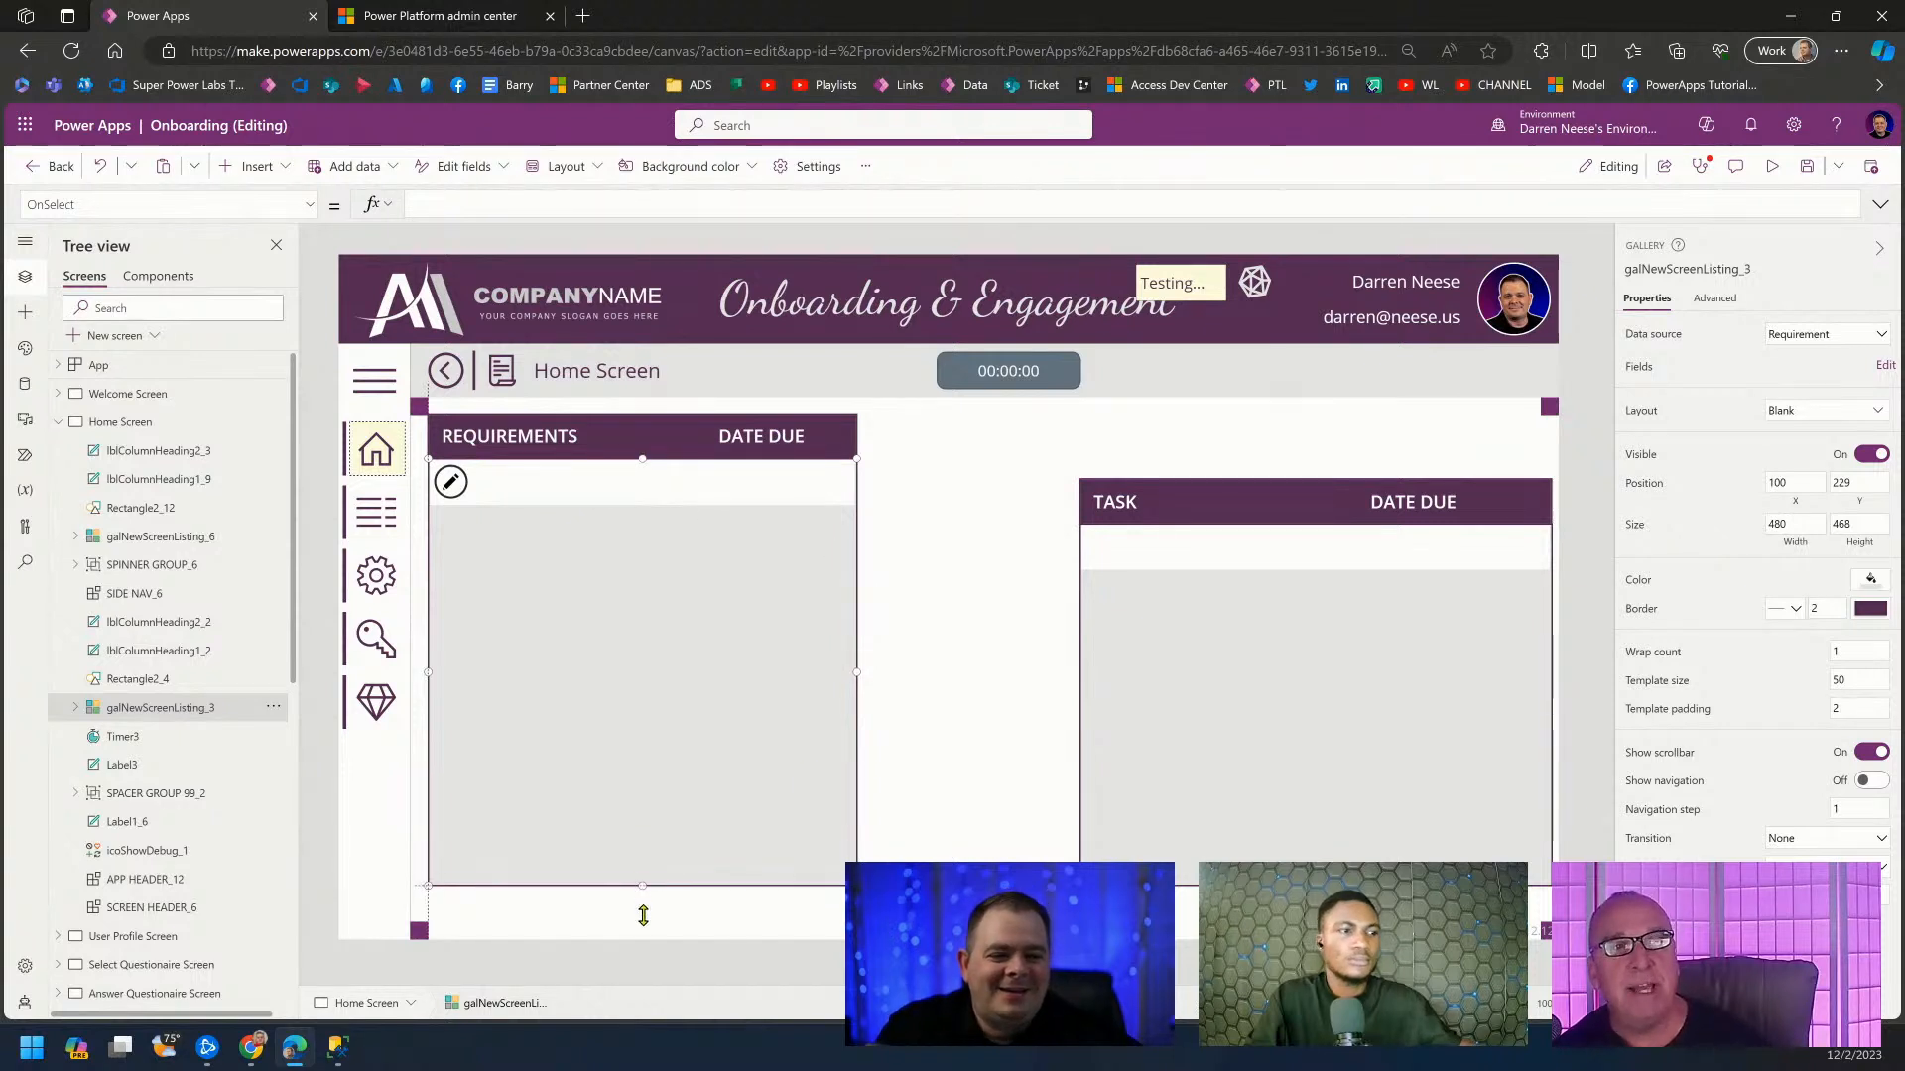
Move the TASK gallery left and down toward the Requirements gallery.
{"action": "left_click", "coordinate": [903, 643]}
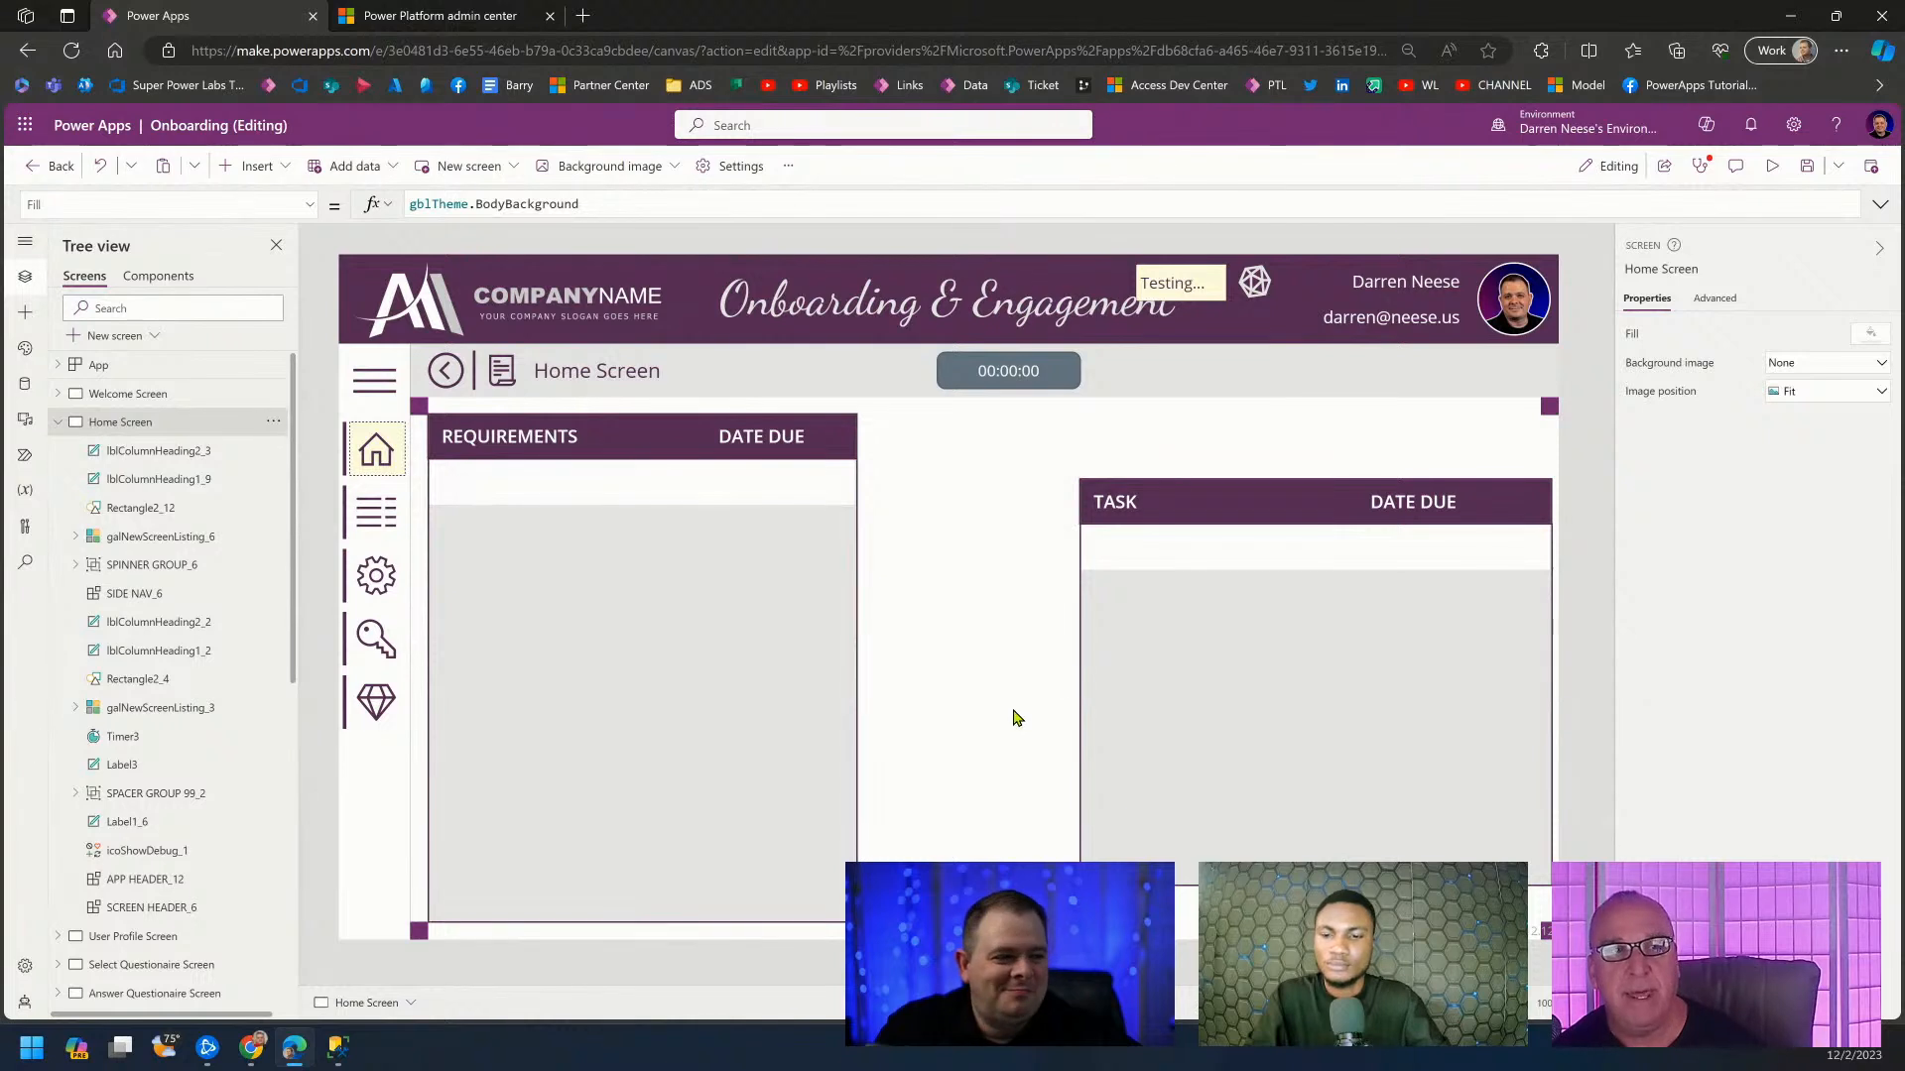
{"action": "left_click", "coordinate": [1289, 757]}
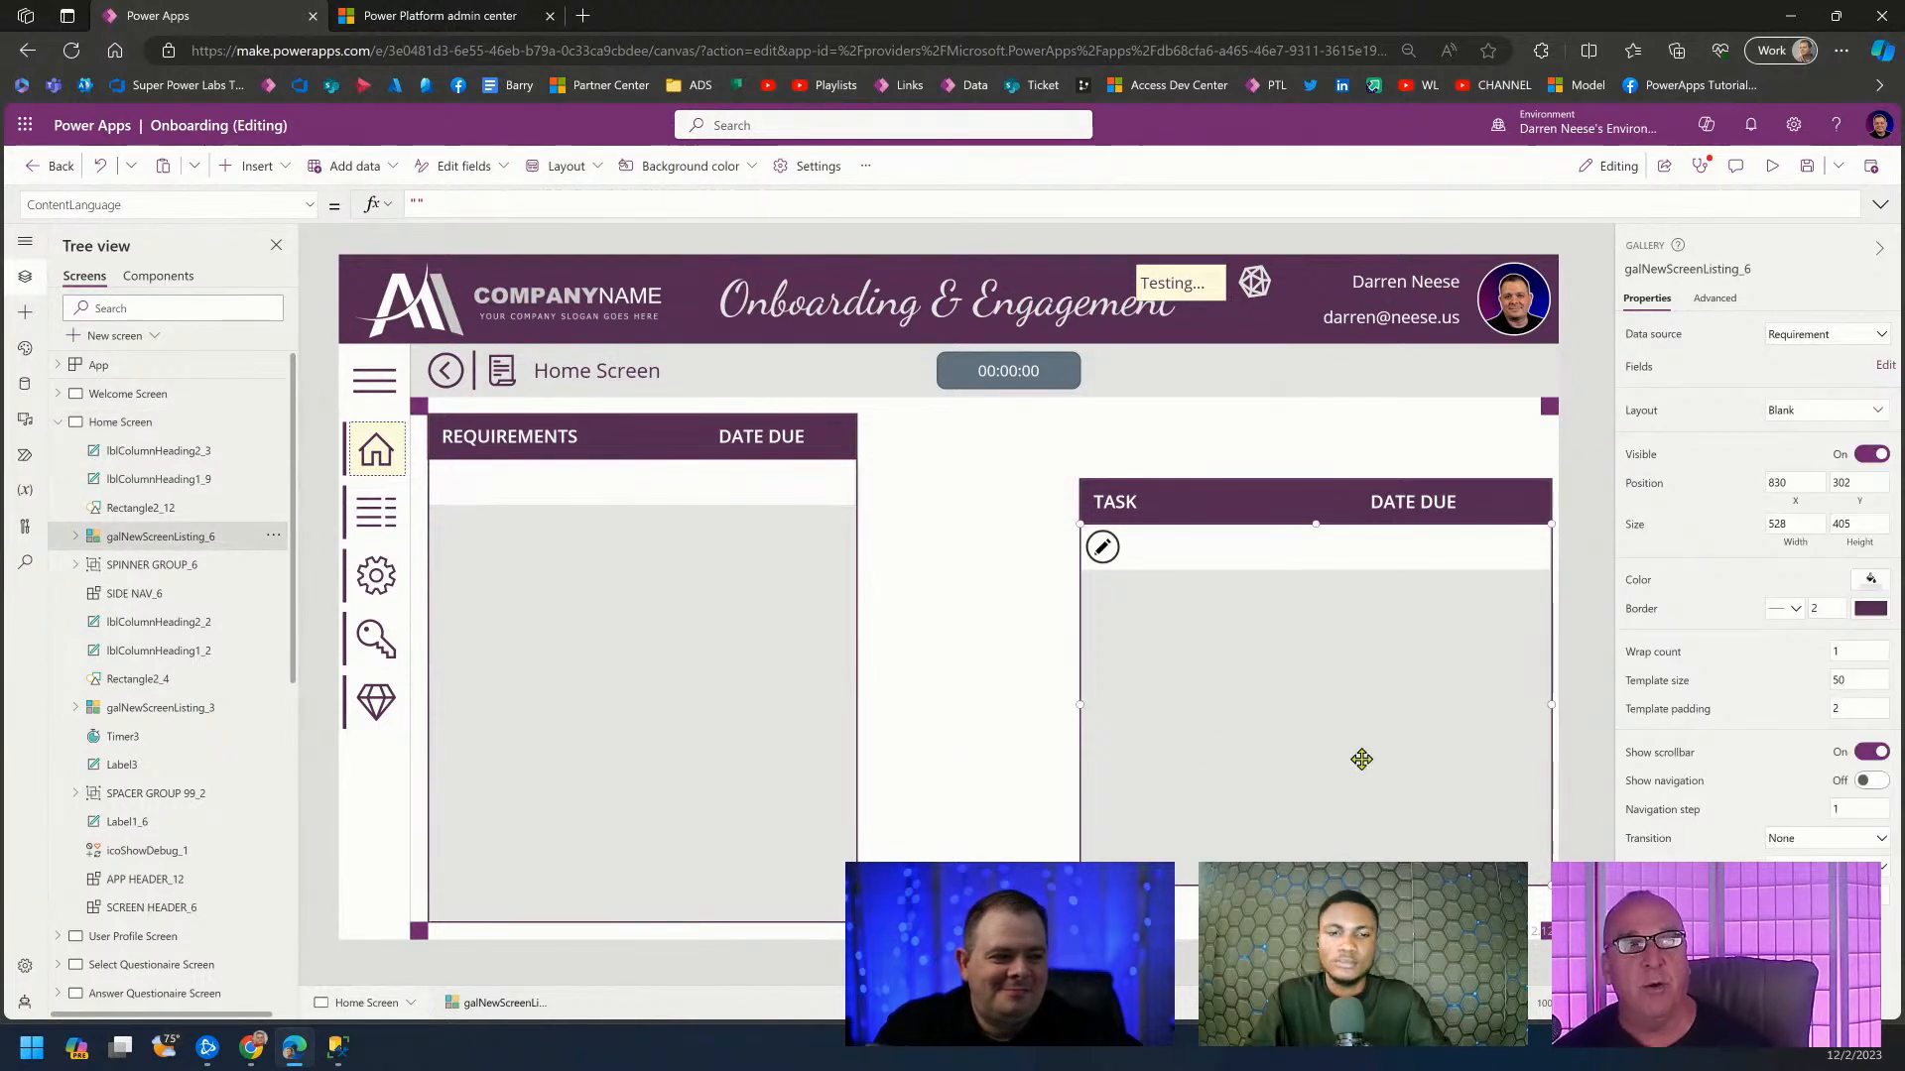
{"action": "left_click_drag", "start_coordinate": [1288, 757], "coordinate": [1139, 777]}
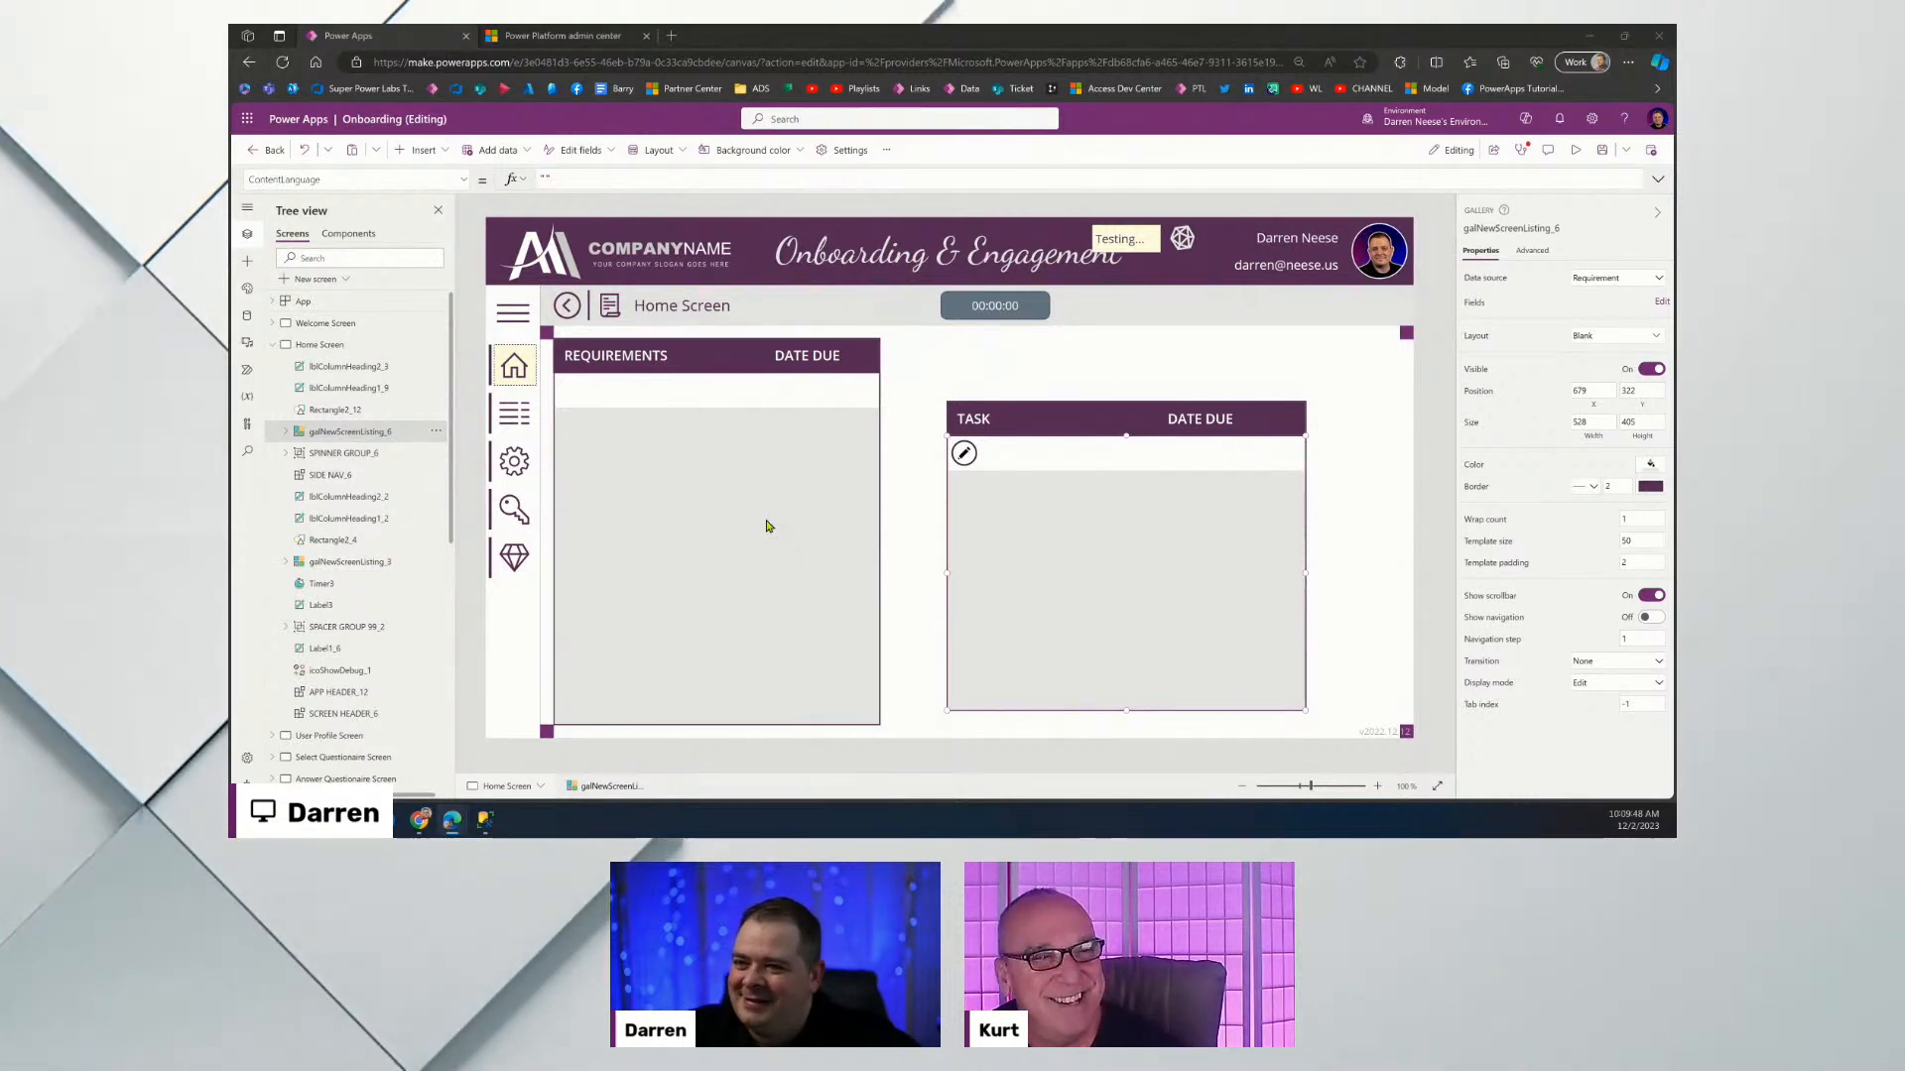
Align the TASK gallery's top with the REQUIREMENTS header and enlarge it to 667 × 519.
{"action": "left_click", "coordinate": [919, 493]}
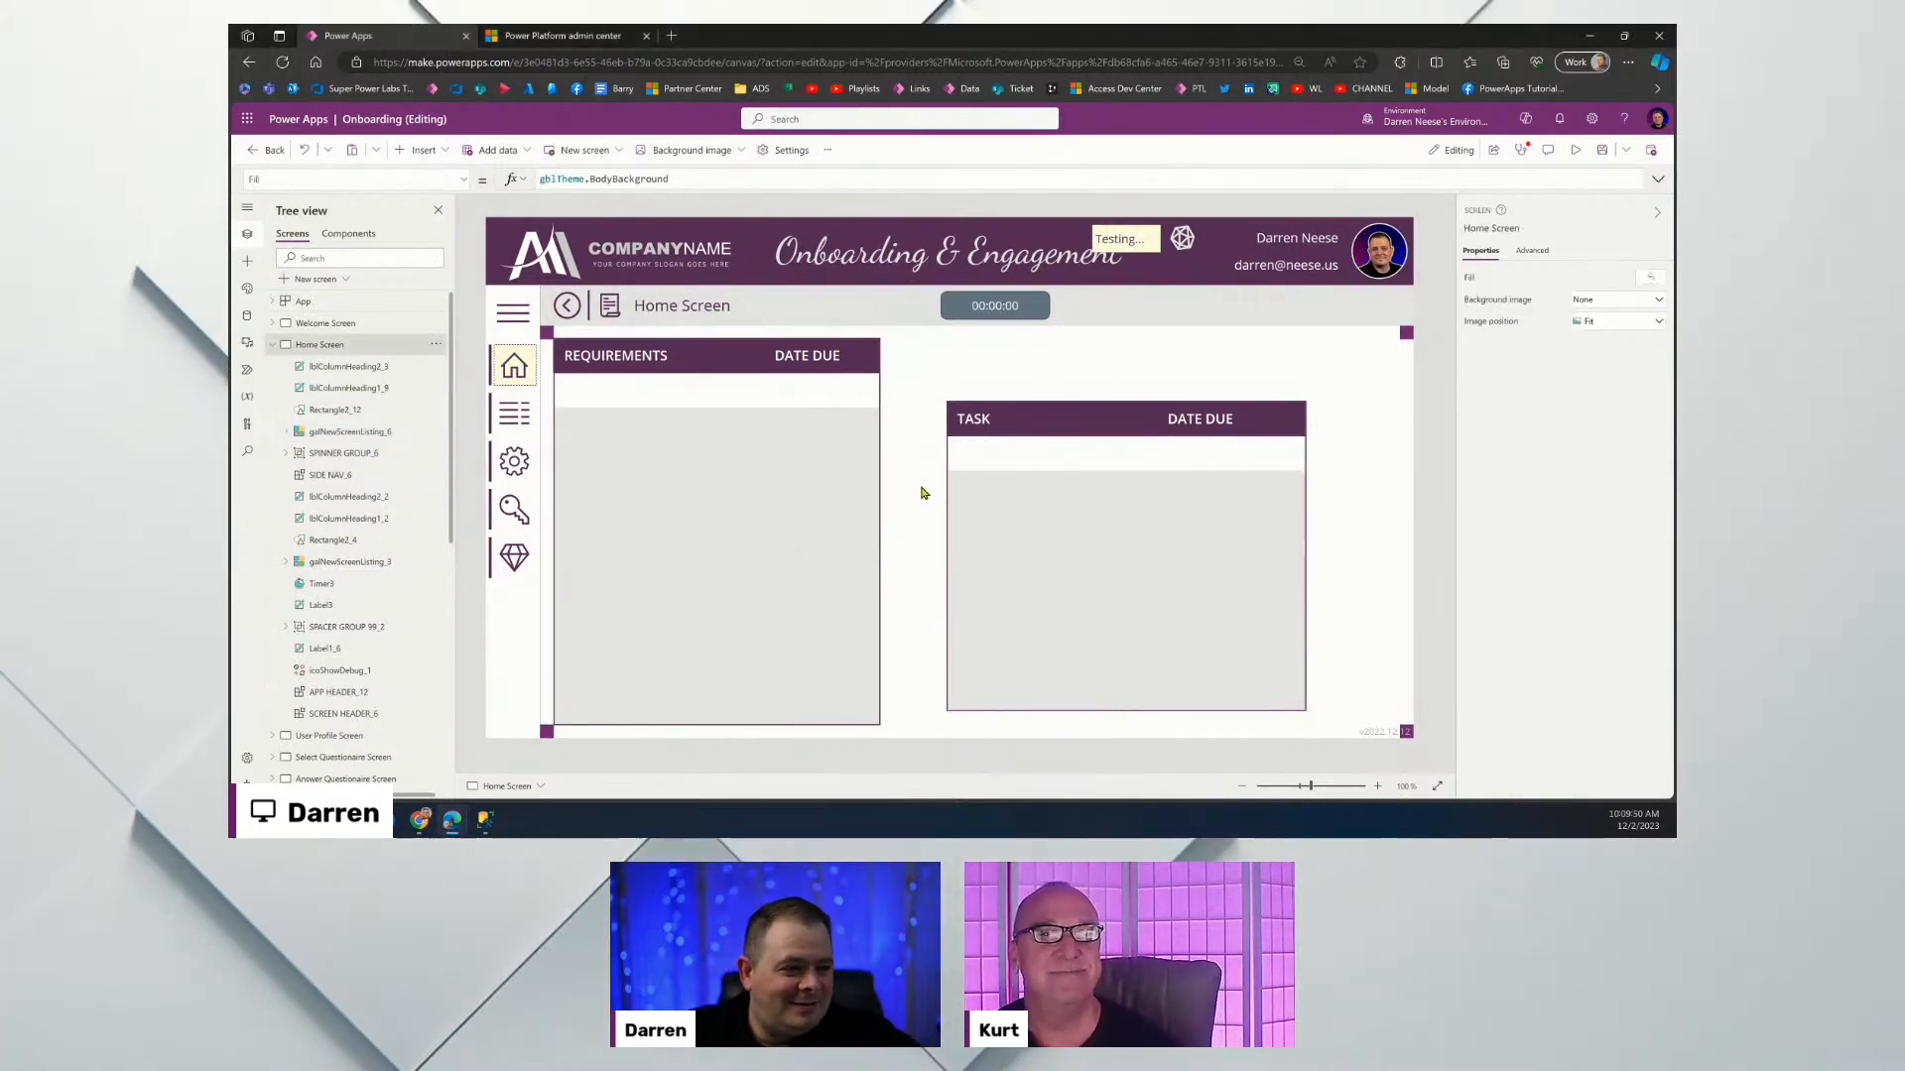
{"action": "left_click", "coordinate": [782, 508]}
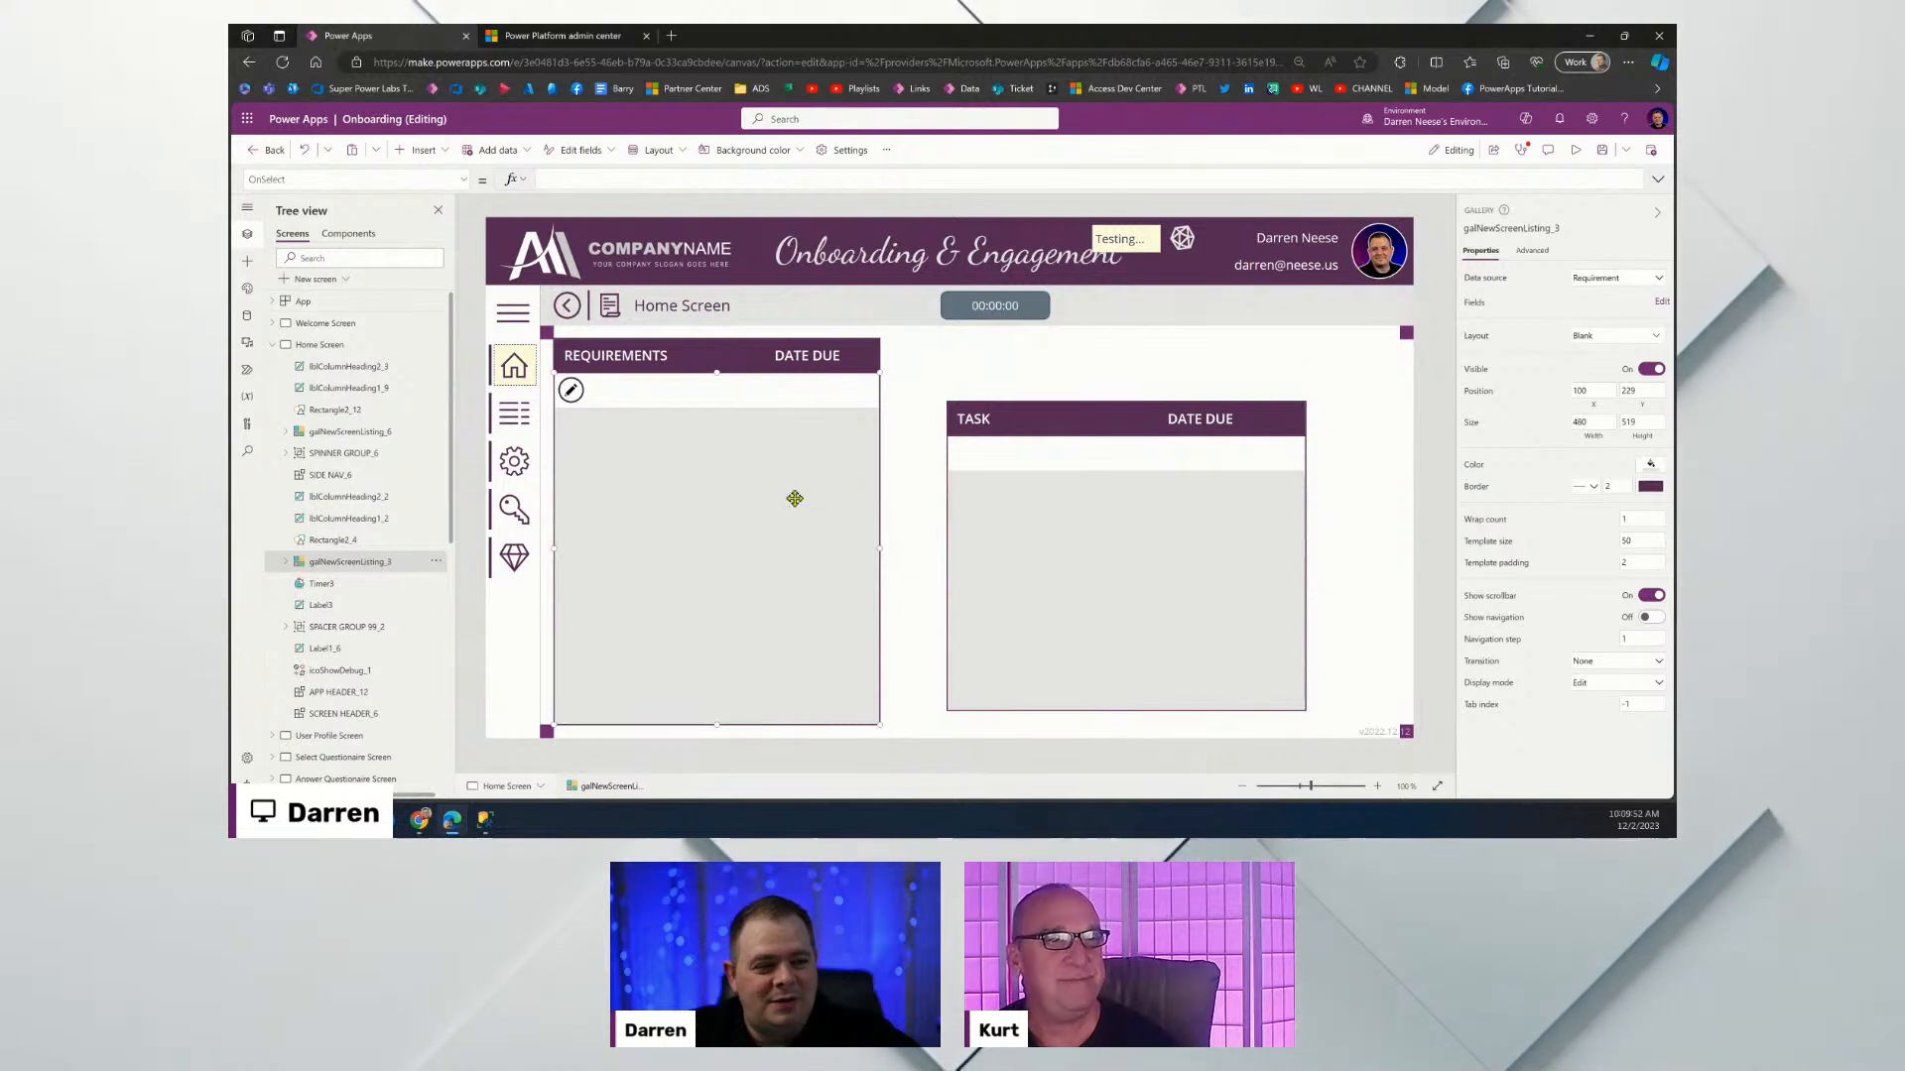
{"action": "left_click", "coordinate": [1098, 525]}
{"action": "left_click", "coordinate": [978, 413]}
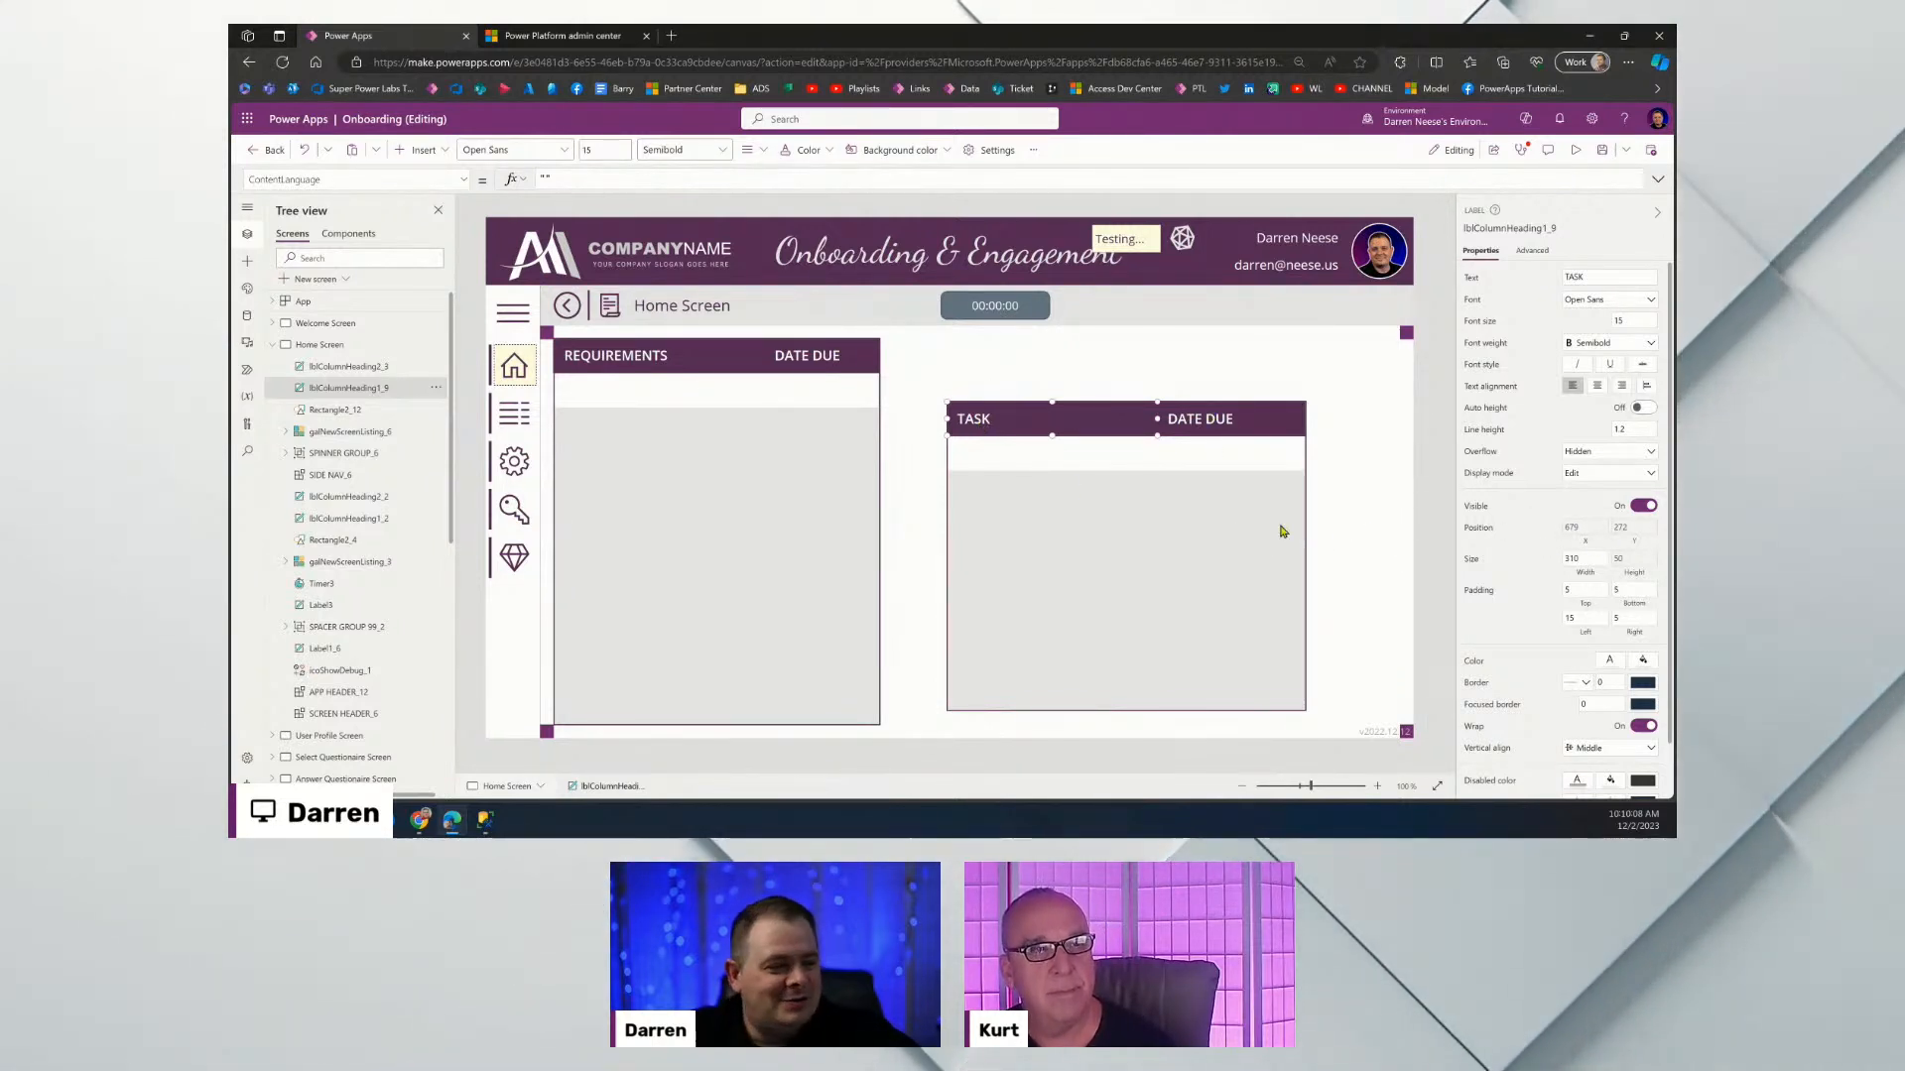
{"action": "left_click", "coordinate": [1370, 543]}
{"action": "left_click", "coordinate": [1127, 473]}
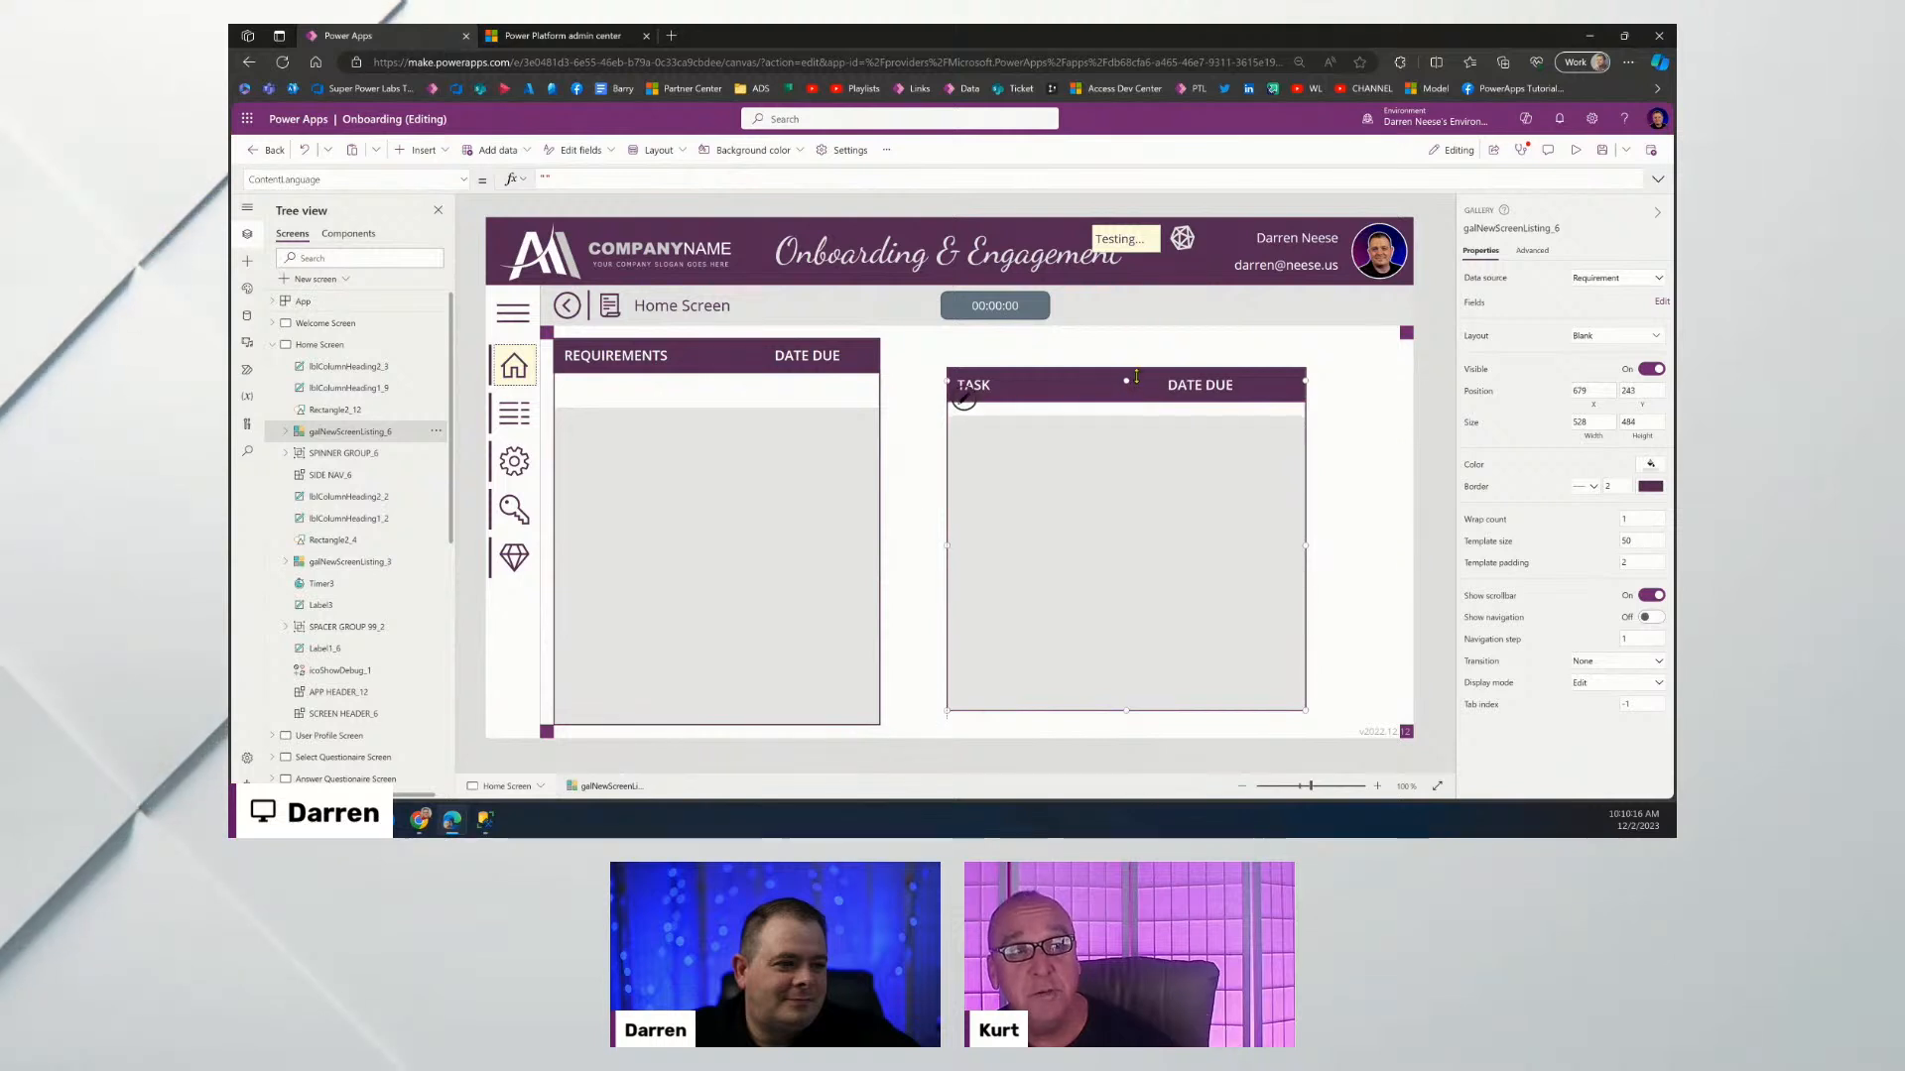
{"action": "left_click_drag", "start_coordinate": [1136, 376], "coordinate": [1132, 368]}
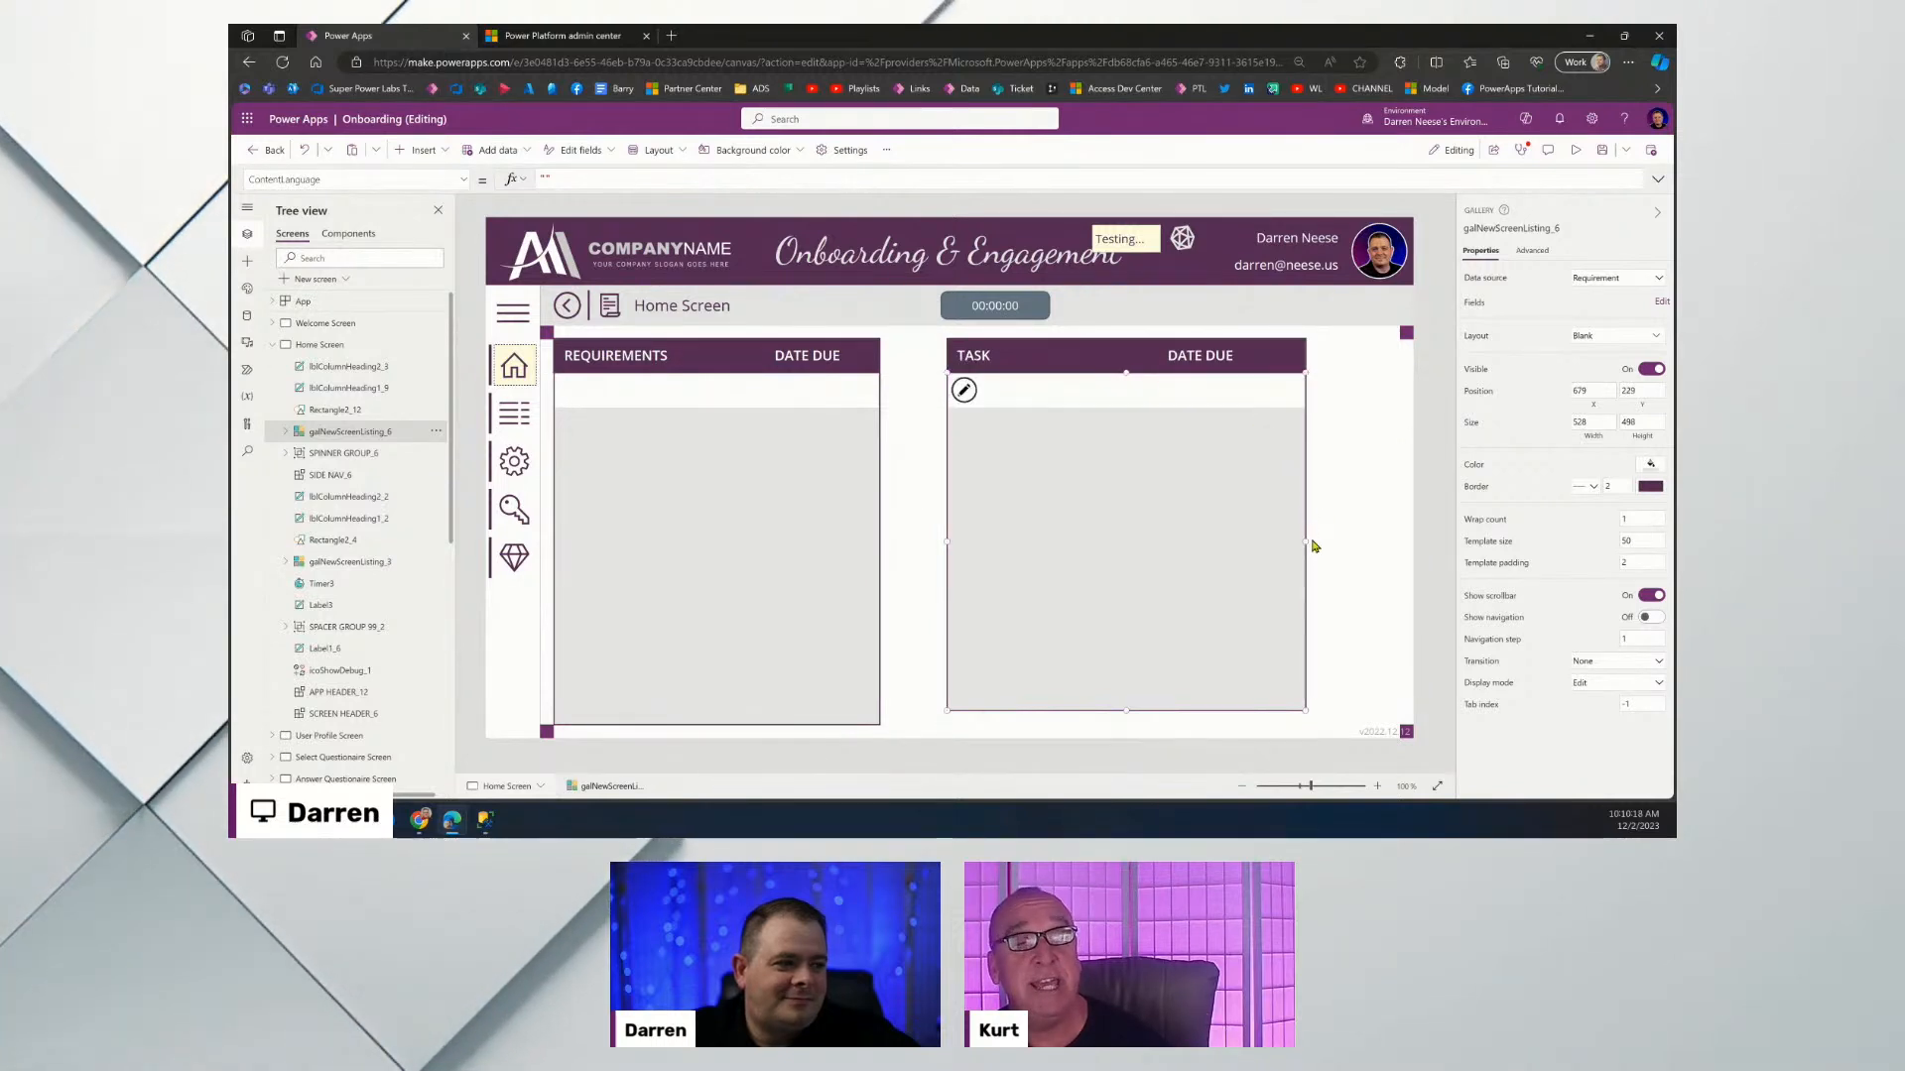
{"action": "left_click_drag", "start_coordinate": [1310, 539], "coordinate": [1398, 531]}
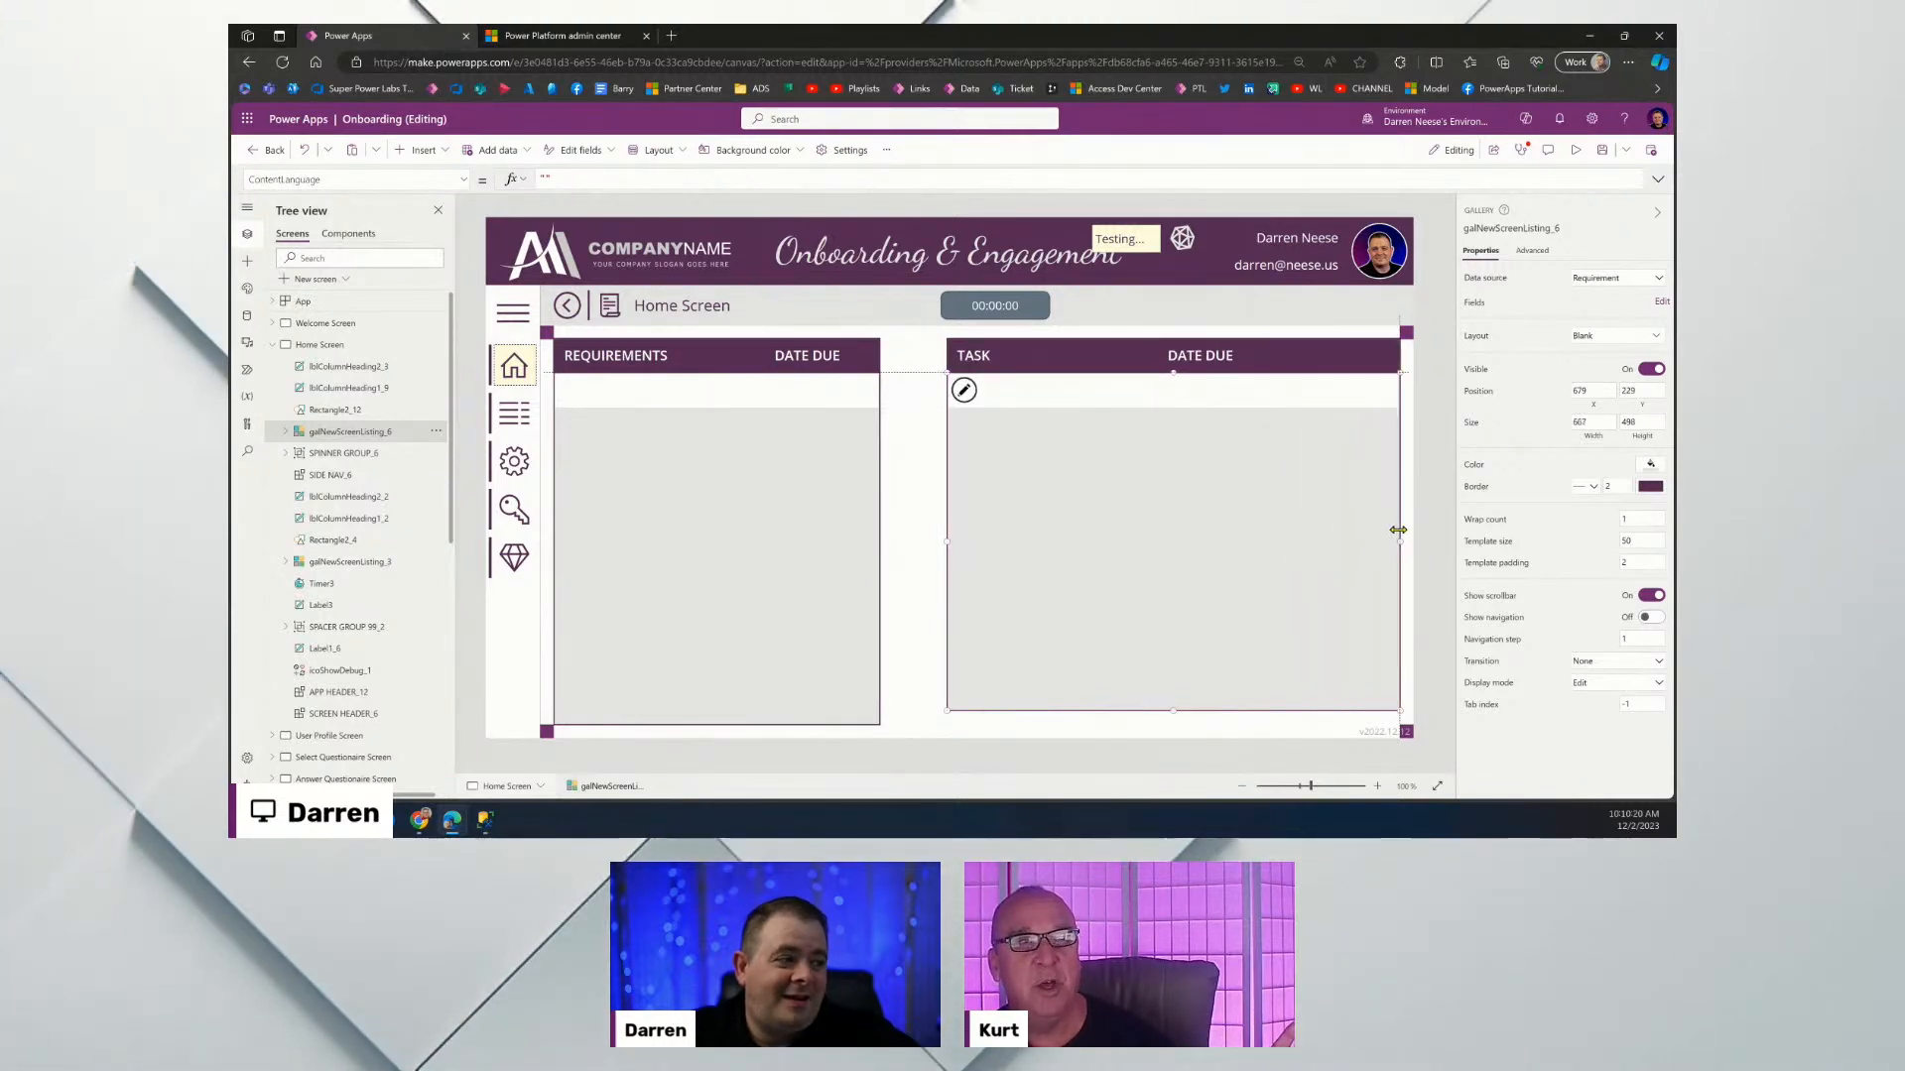
{"action": "left_click_drag", "start_coordinate": [1172, 712], "coordinate": [1173, 725]}
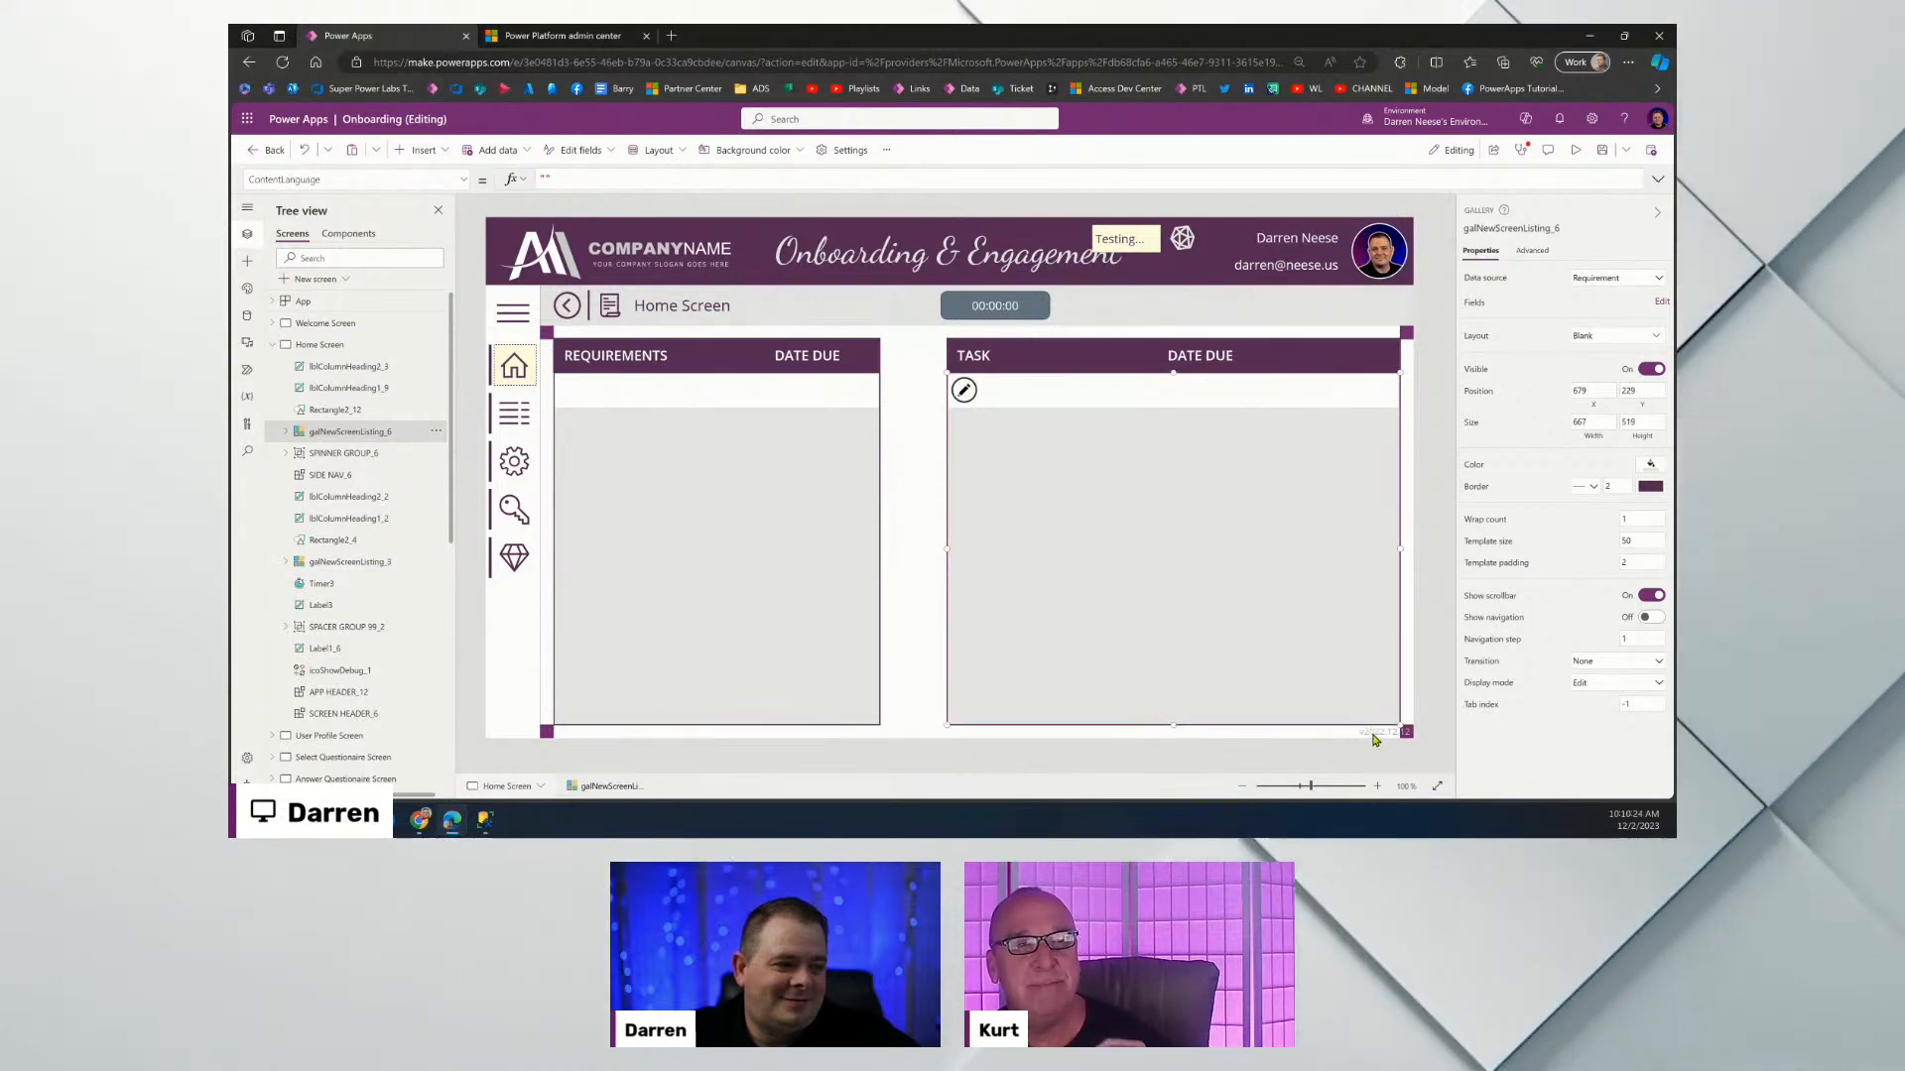
{"action": "left_click", "coordinate": [1334, 735]}
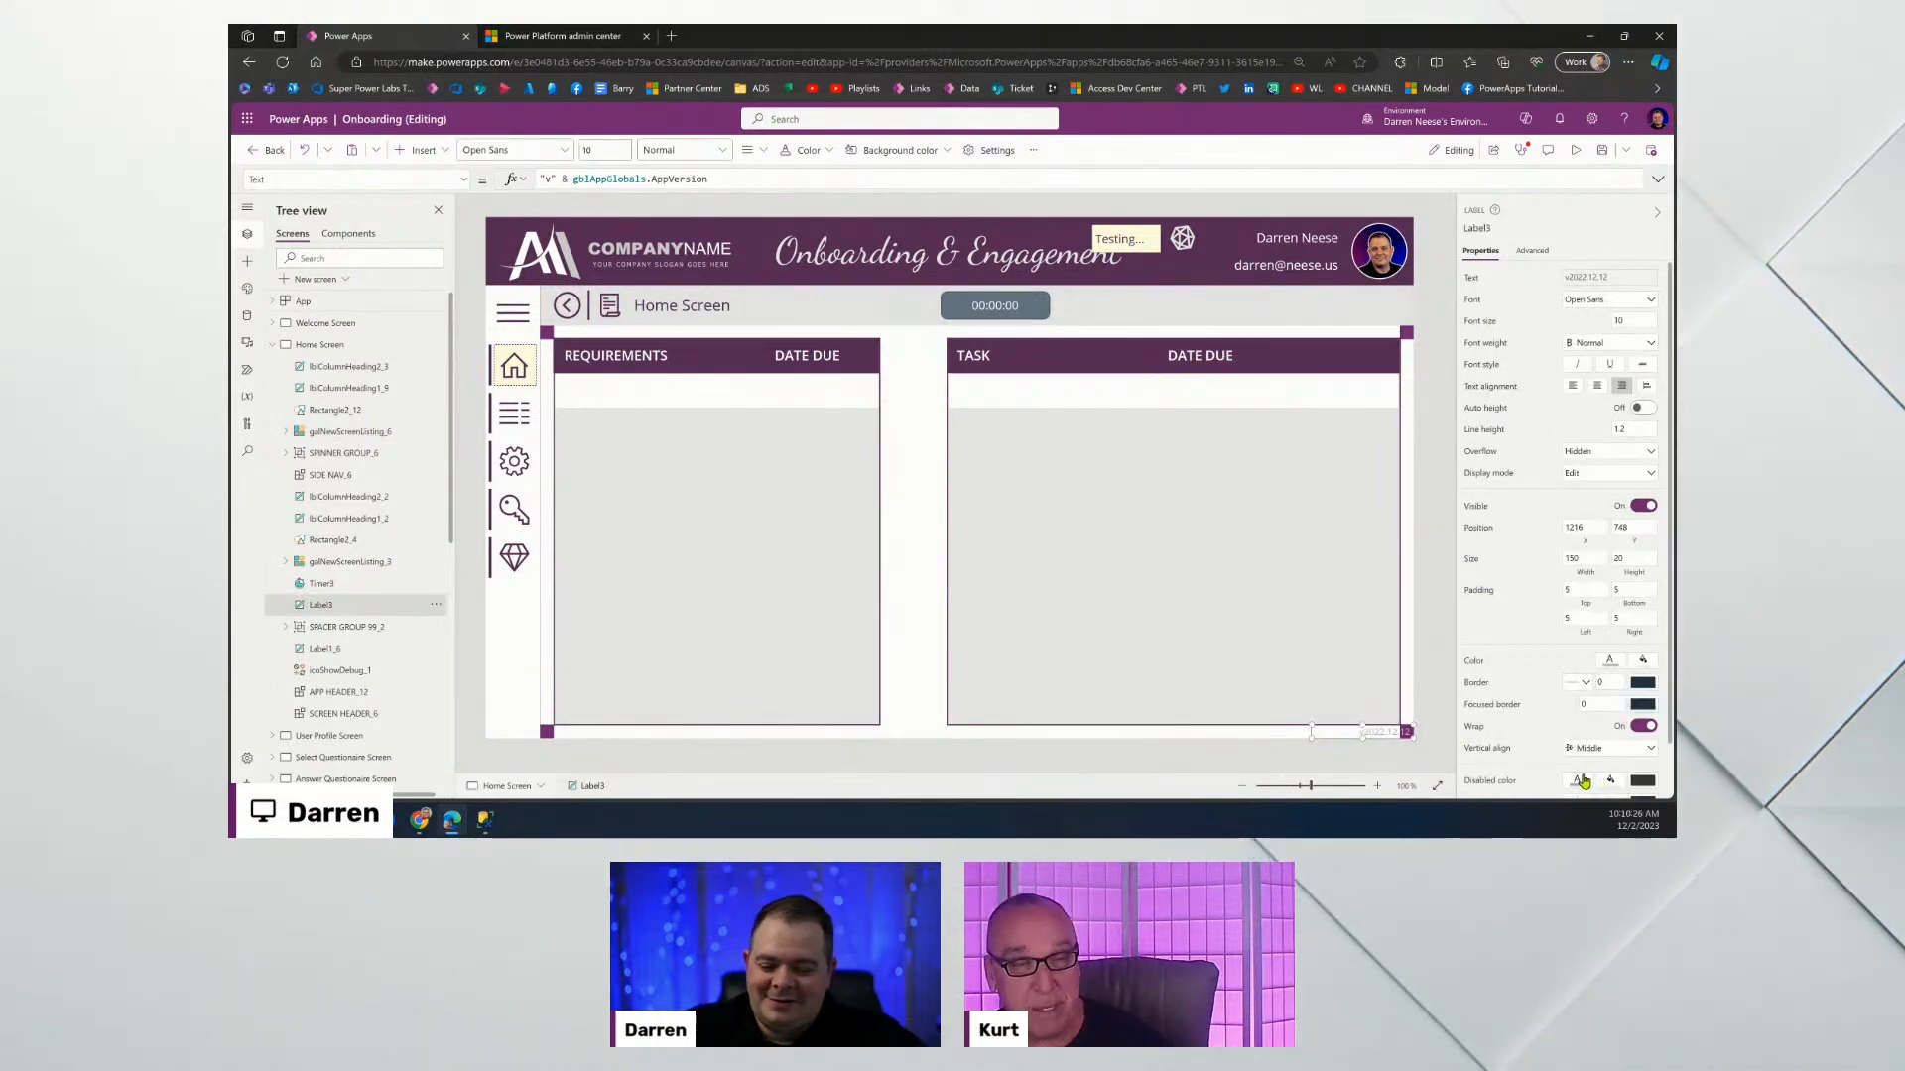
Paste the version label onto the Welcome Screen and save the app.
{"action": "left_click", "coordinate": [344, 328]}
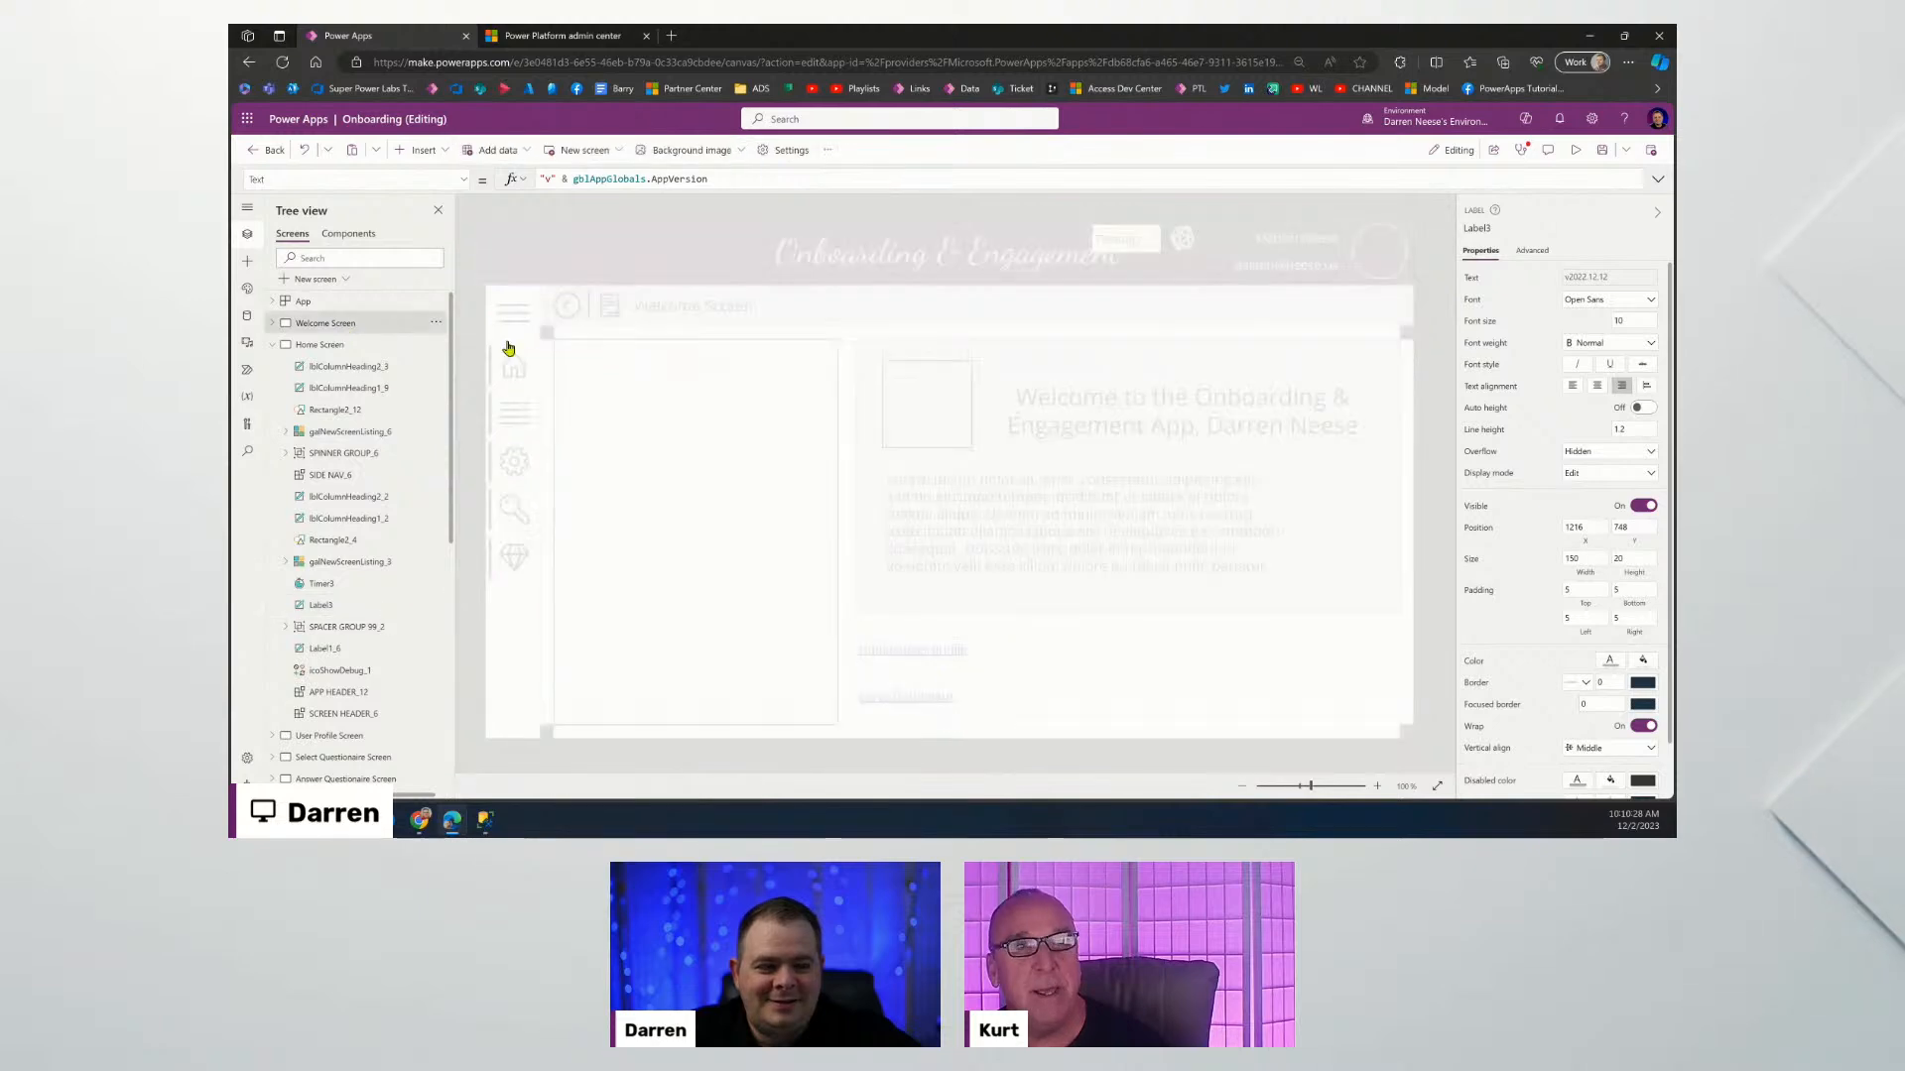
{"action": "key", "text": "ctrl+v"}
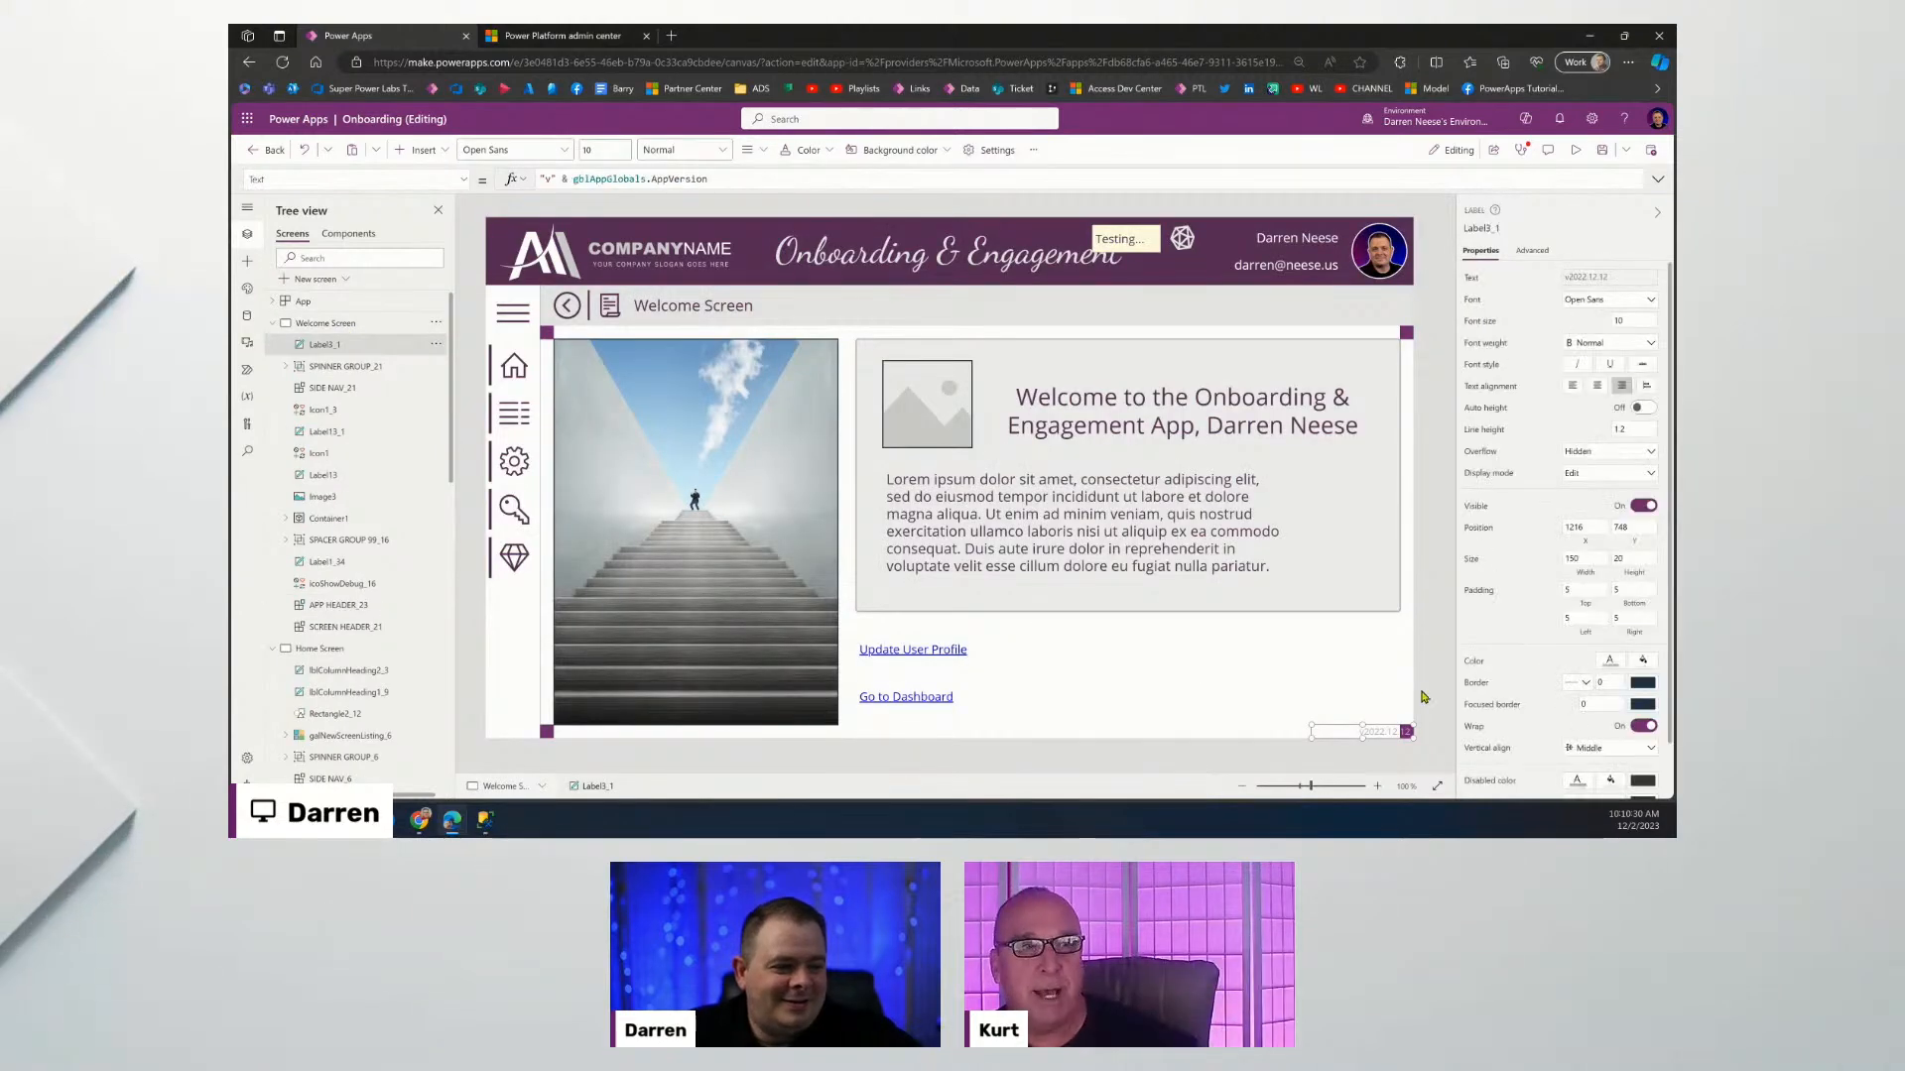
{"action": "left_click", "coordinate": [1443, 626]}
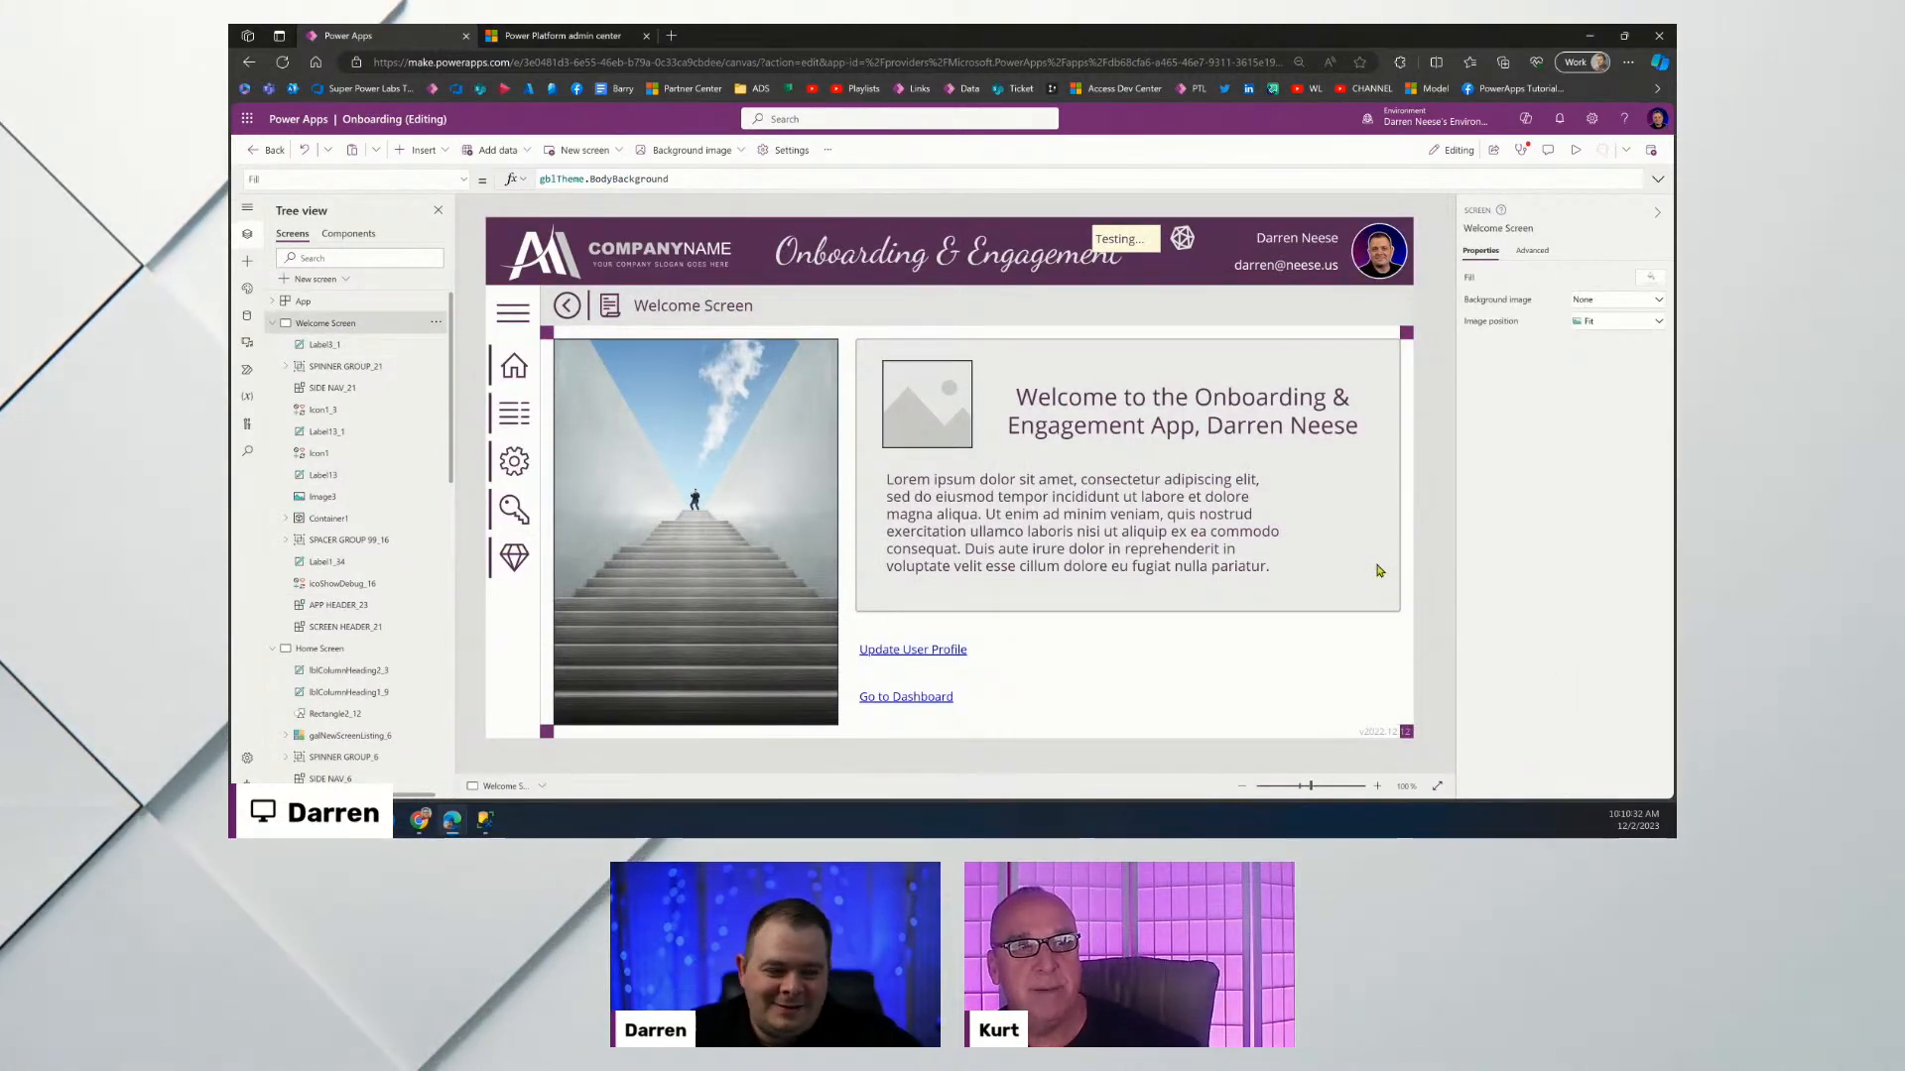
{"action": "key", "text": "ctrl+s"}
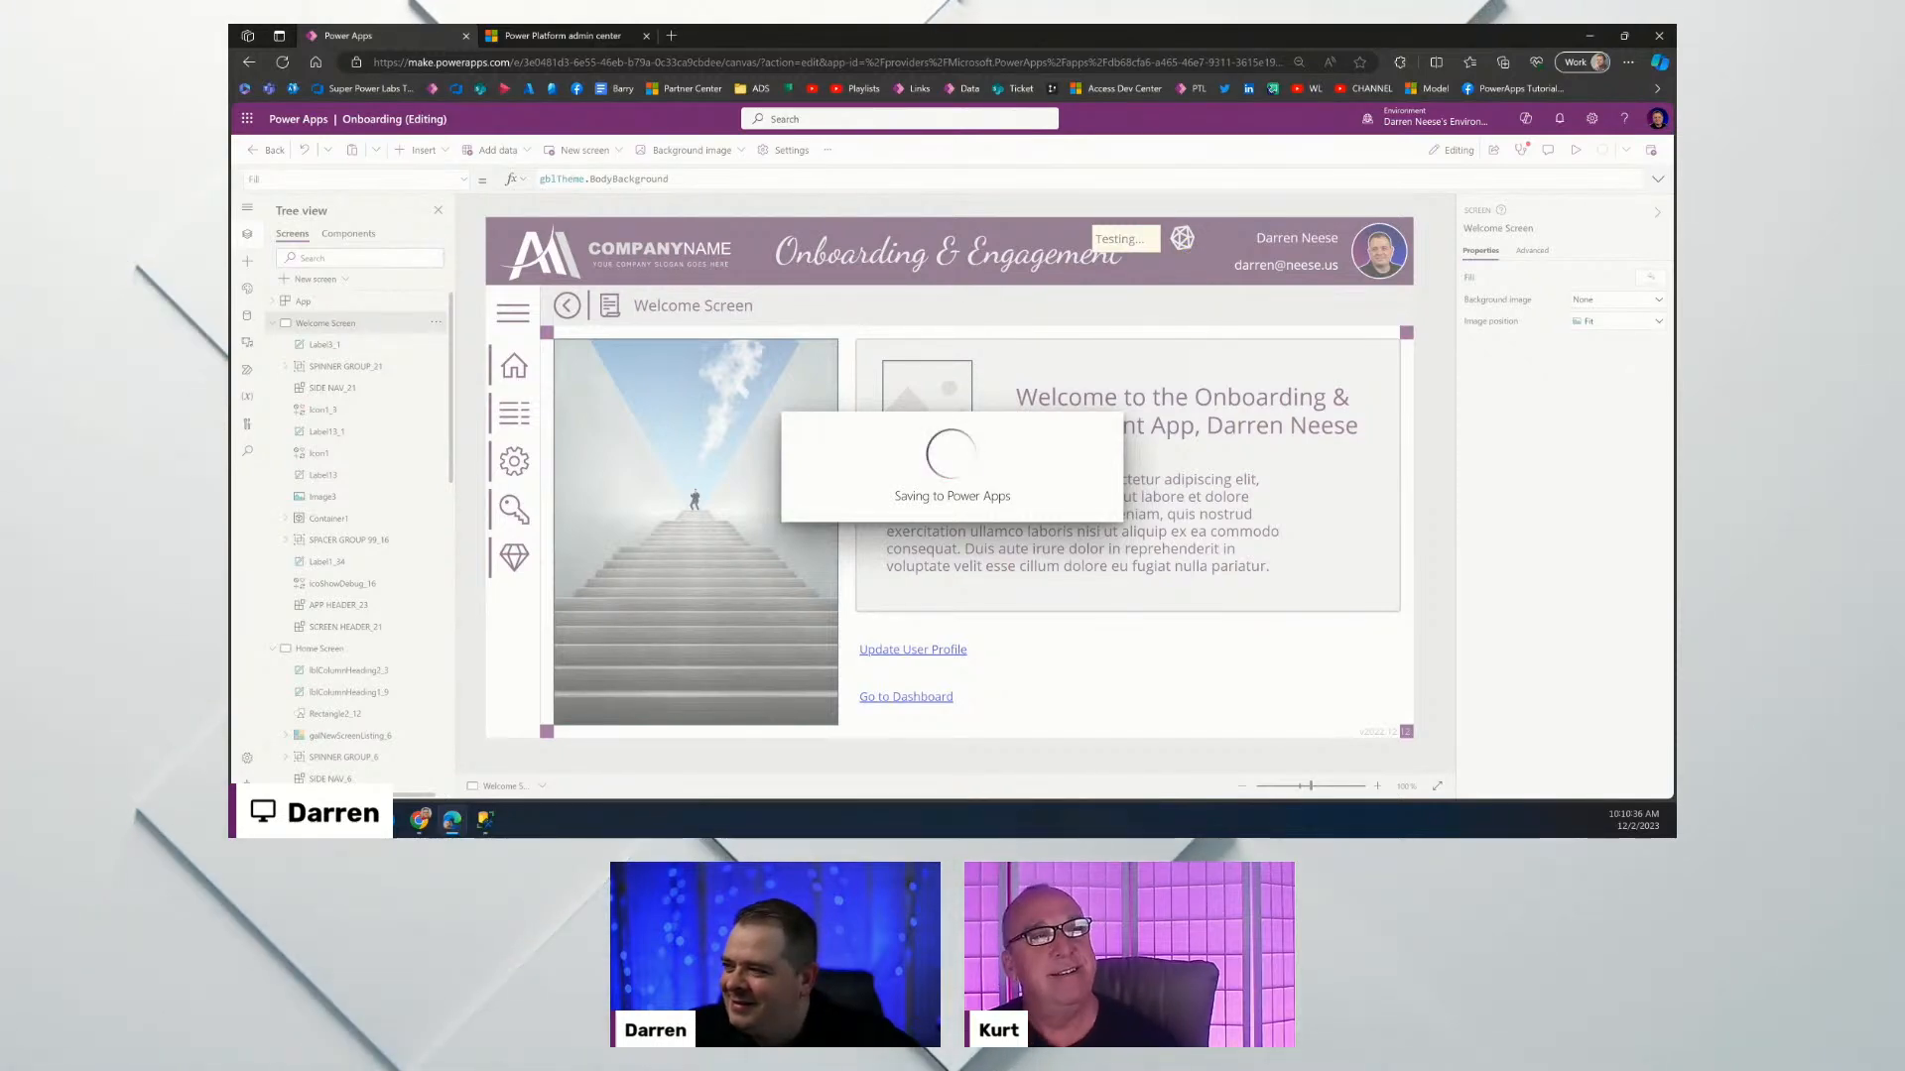
Preview the app through Go to Dashboard to the Home Screen, then close the preview.
{"action": "left_click", "coordinate": [1577, 150]}
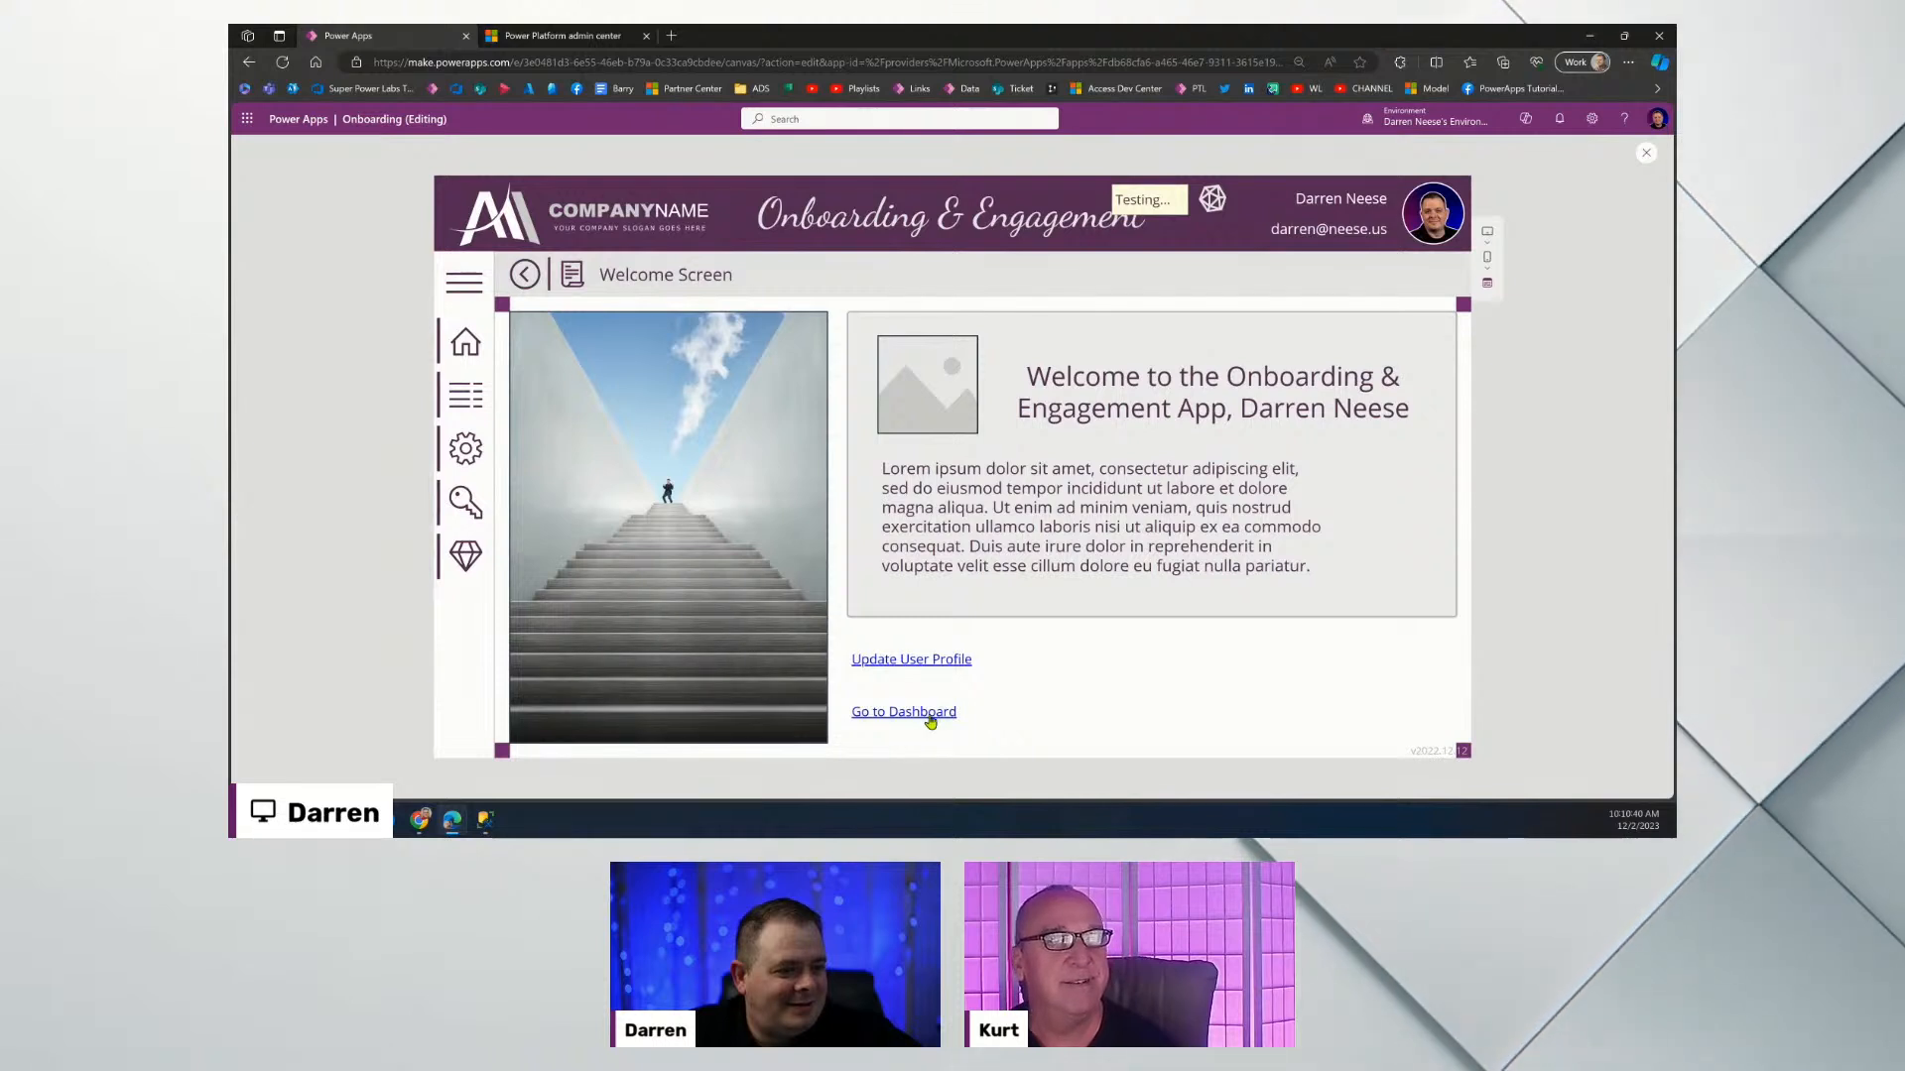
{"action": "left_click", "coordinate": [915, 715]}
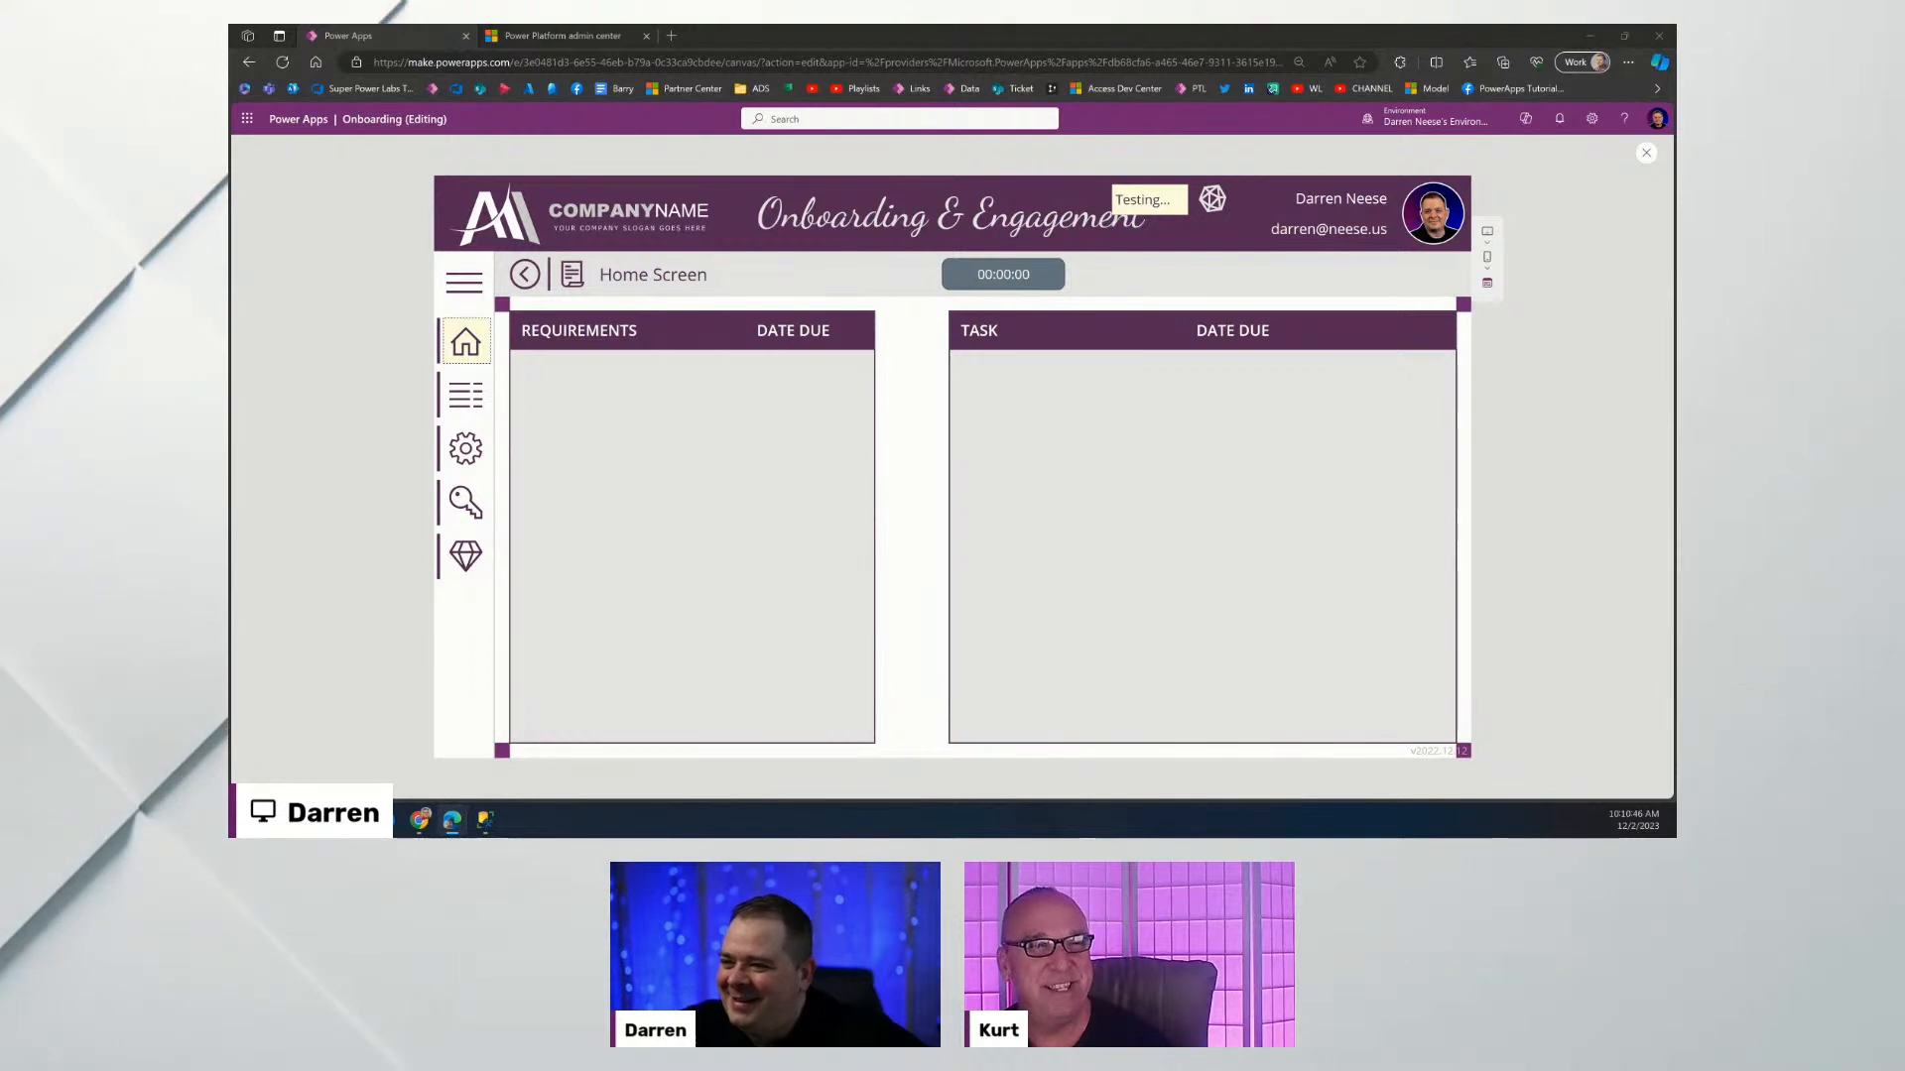
{"action": "left_click", "coordinate": [1650, 153]}
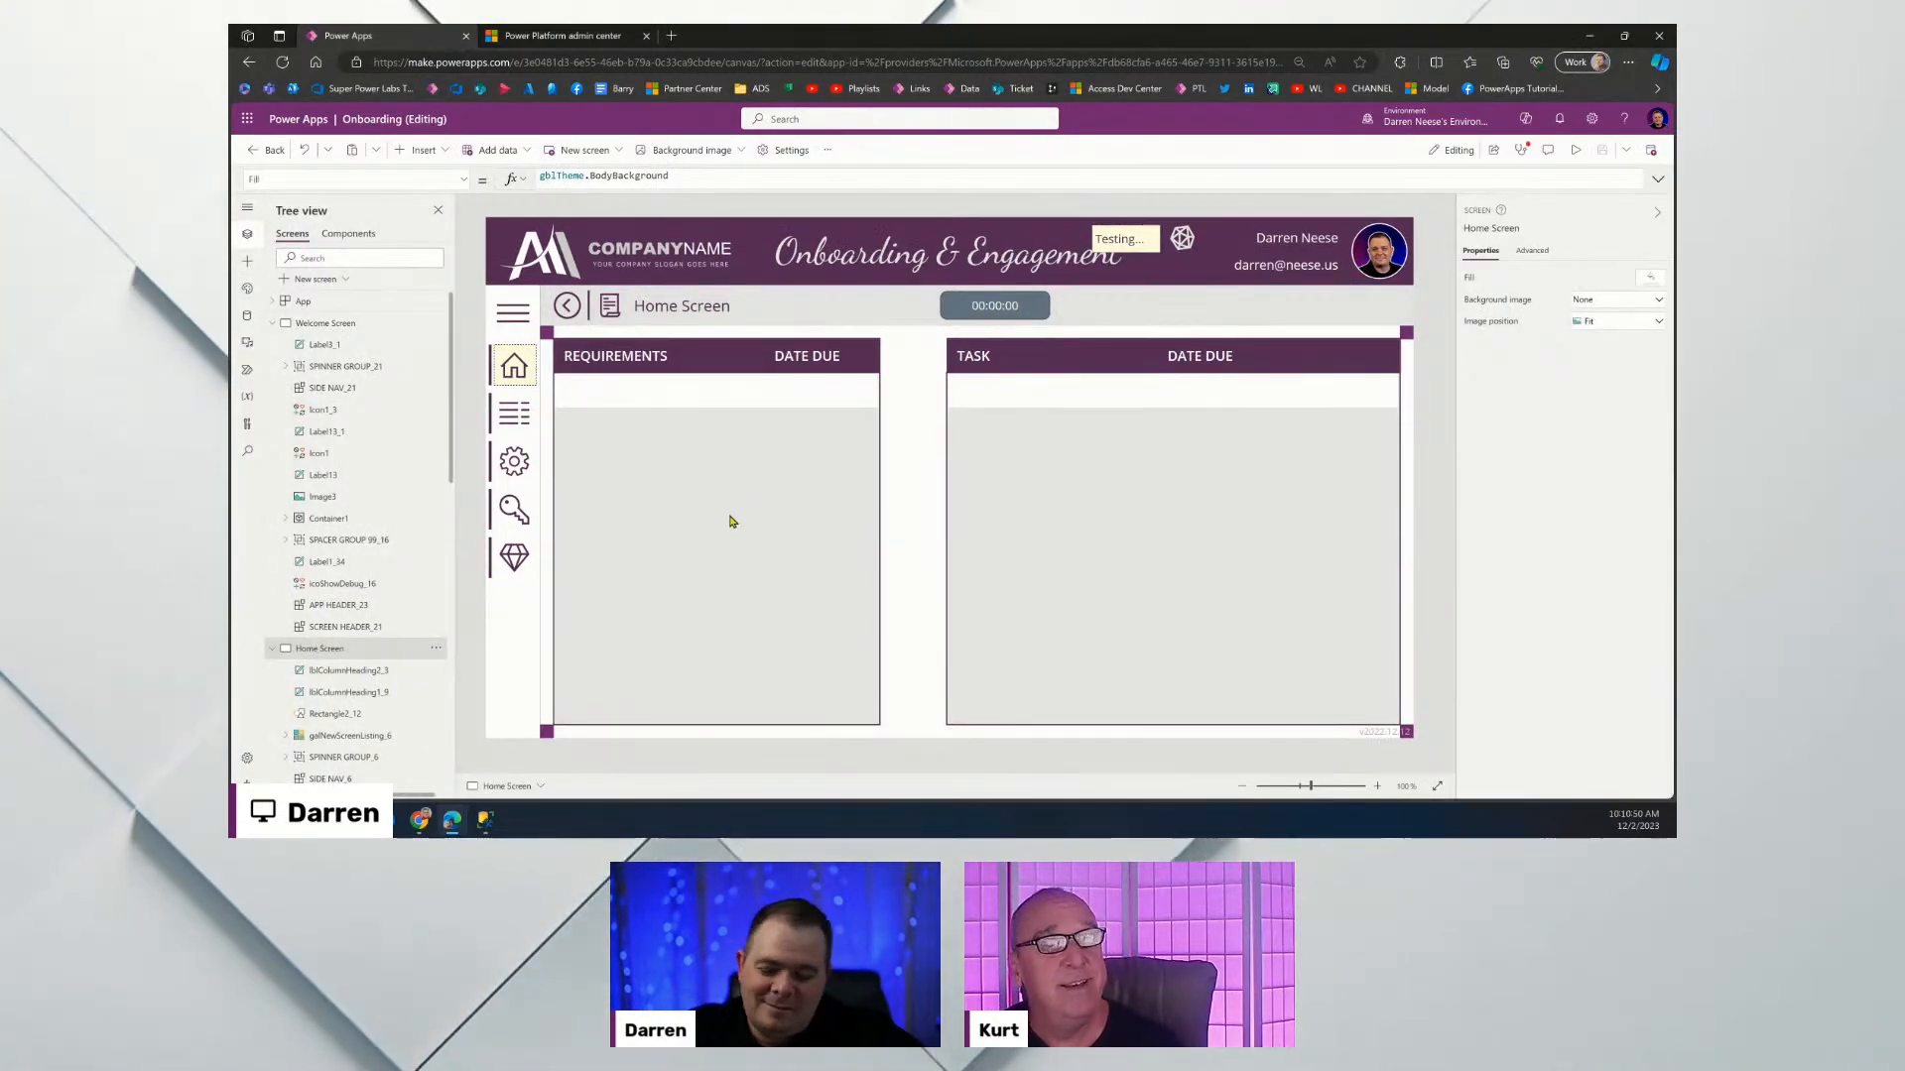
Duplicate the small corner rectangle and place the copy at the header strip's right end.
{"action": "left_click", "coordinate": [1050, 520]}
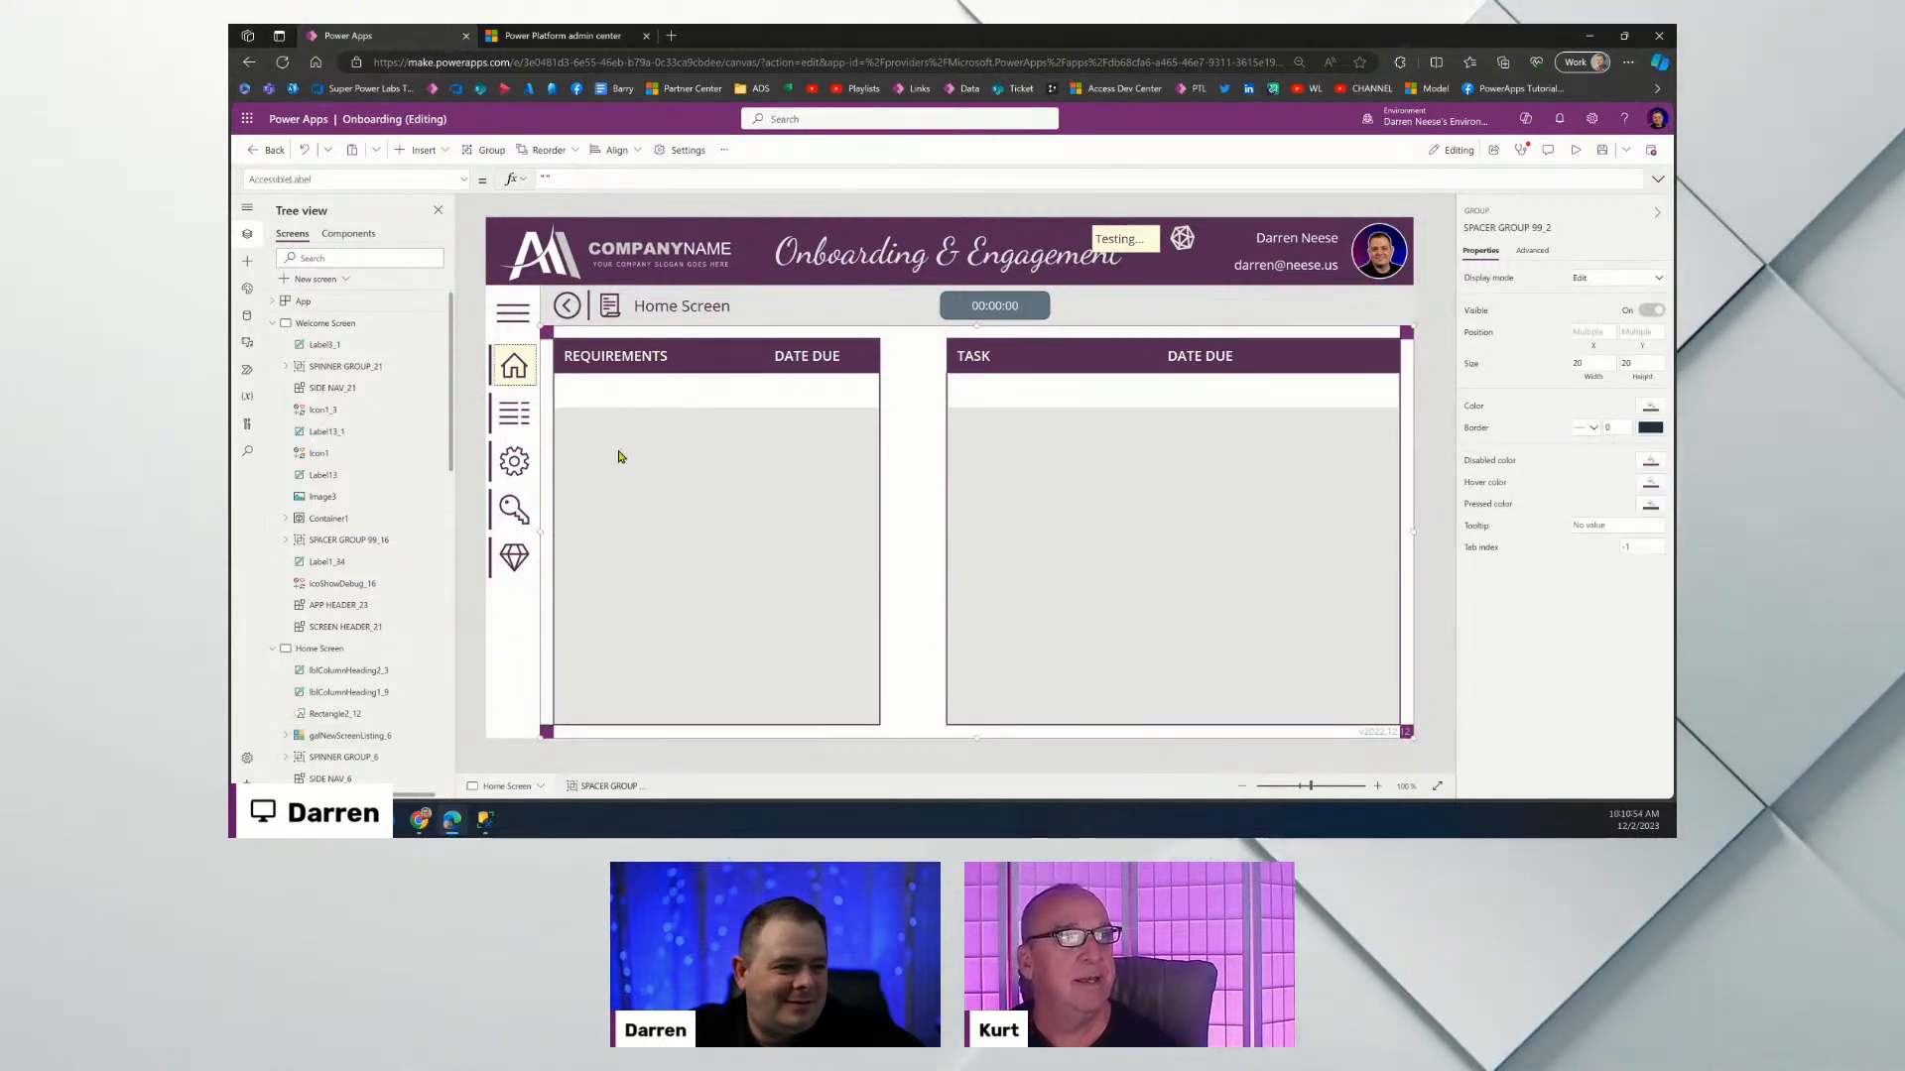
{"action": "left_click", "coordinate": [551, 337]}
{"action": "left_click", "coordinate": [549, 335]}
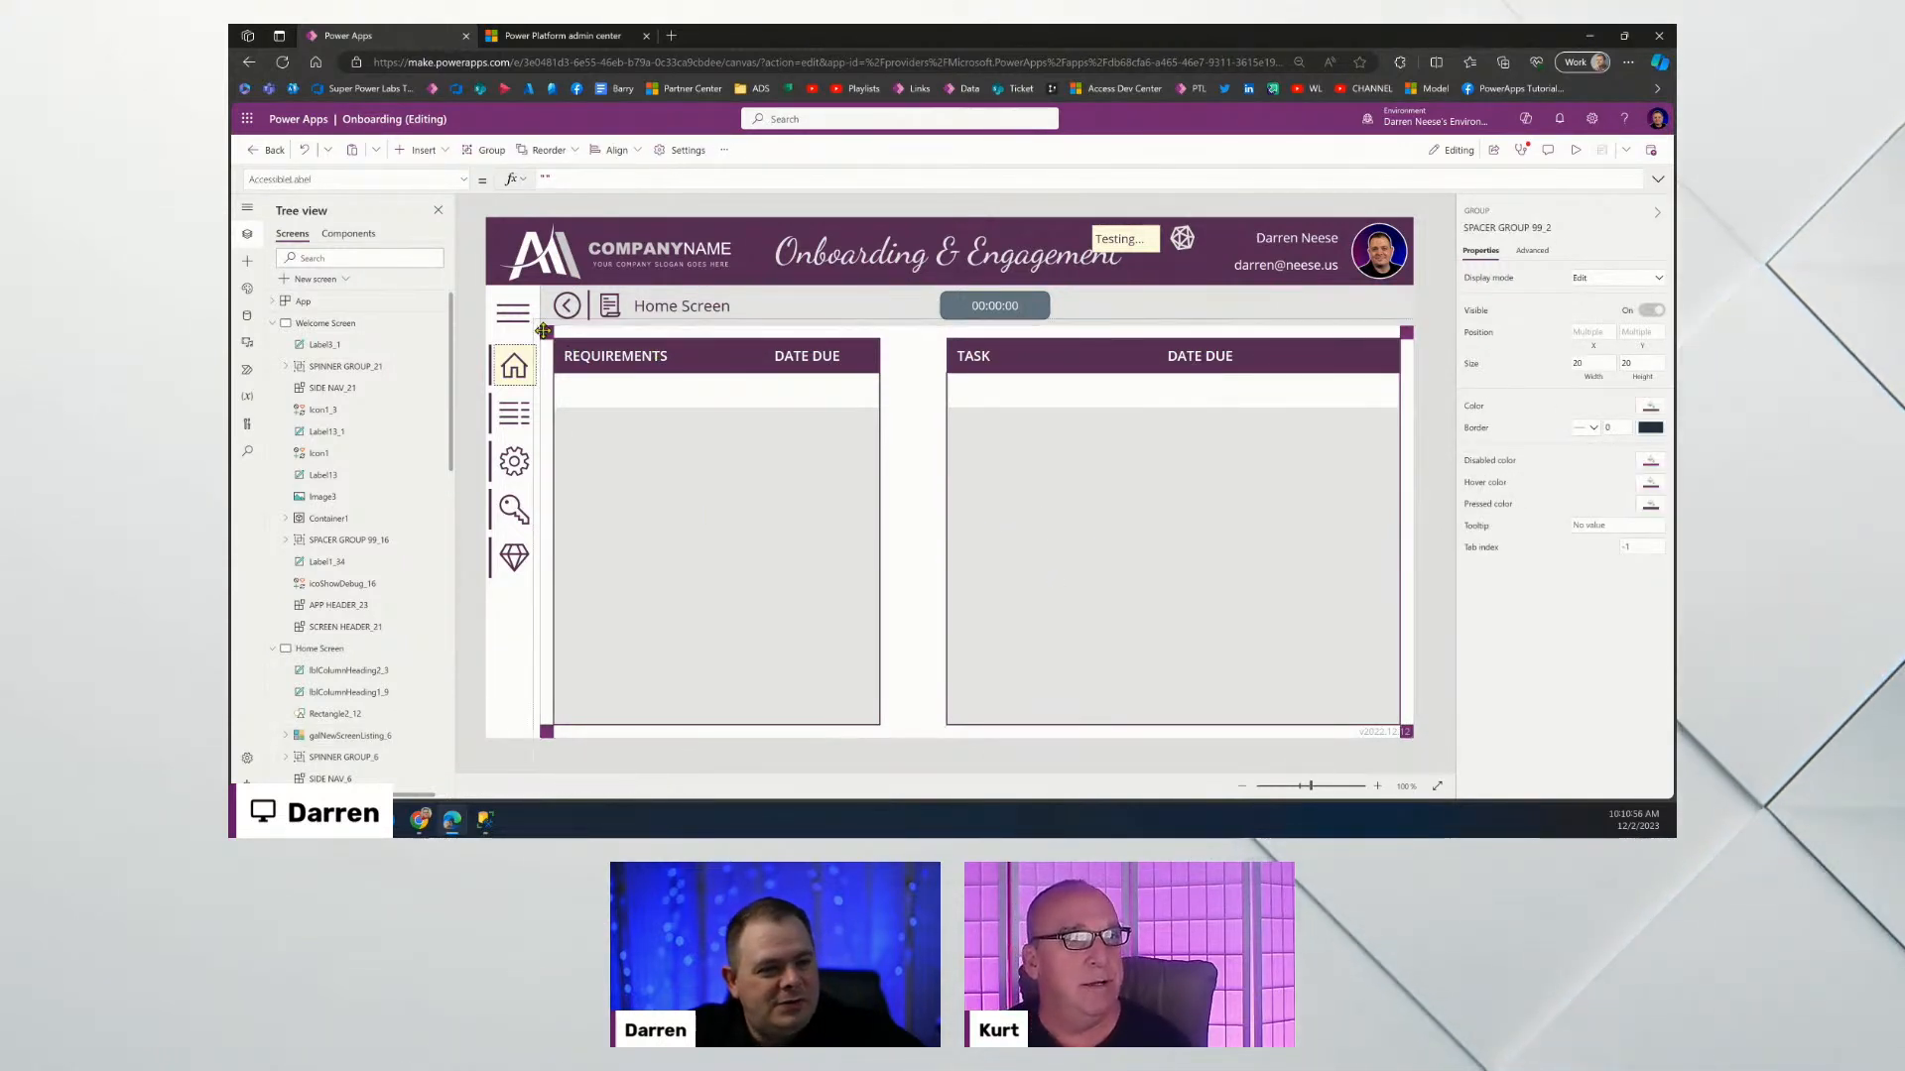
{"action": "left_click_drag", "start_coordinate": [1310, 789], "coordinate": [1348, 787]}
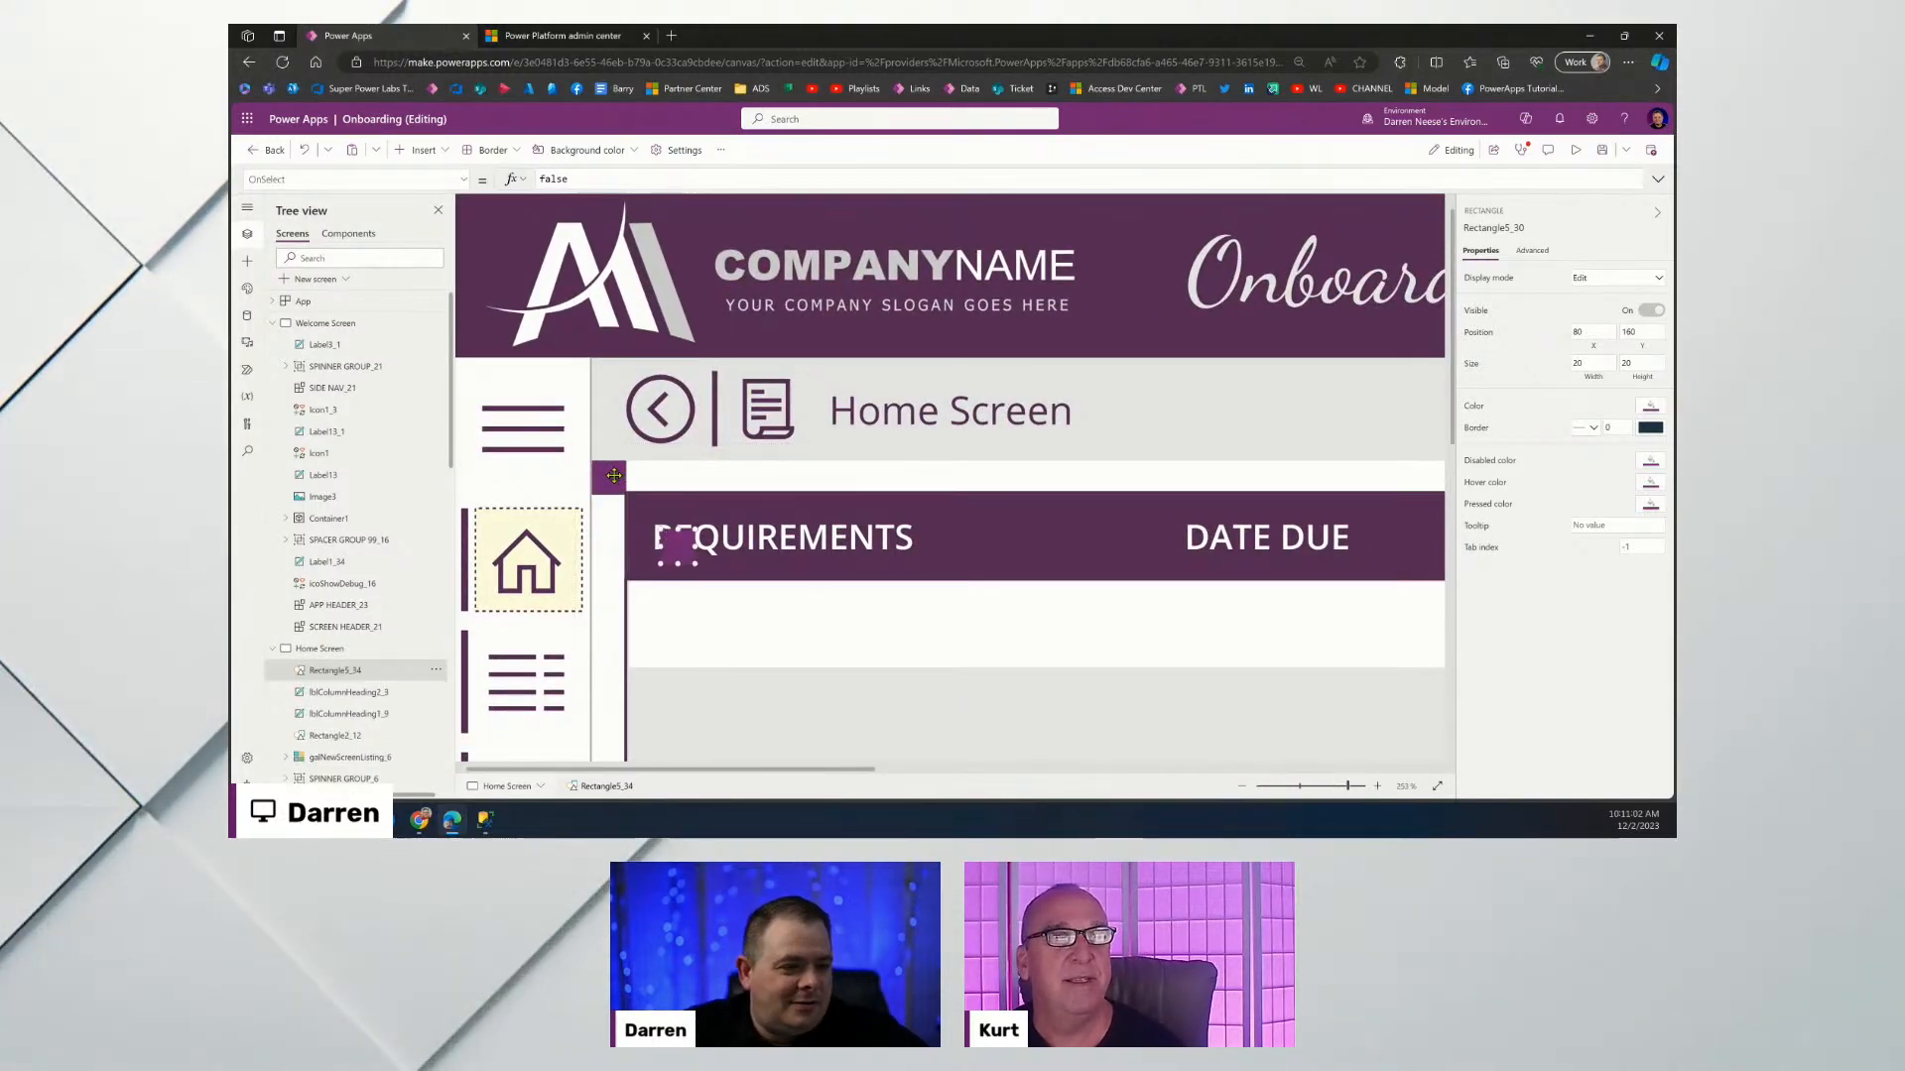
{"action": "key", "text": "ctrl+c"}
{"action": "key", "text": "ctrl+v"}
{"action": "left_click_drag", "start_coordinate": [933, 517], "coordinate": [1426, 475]}
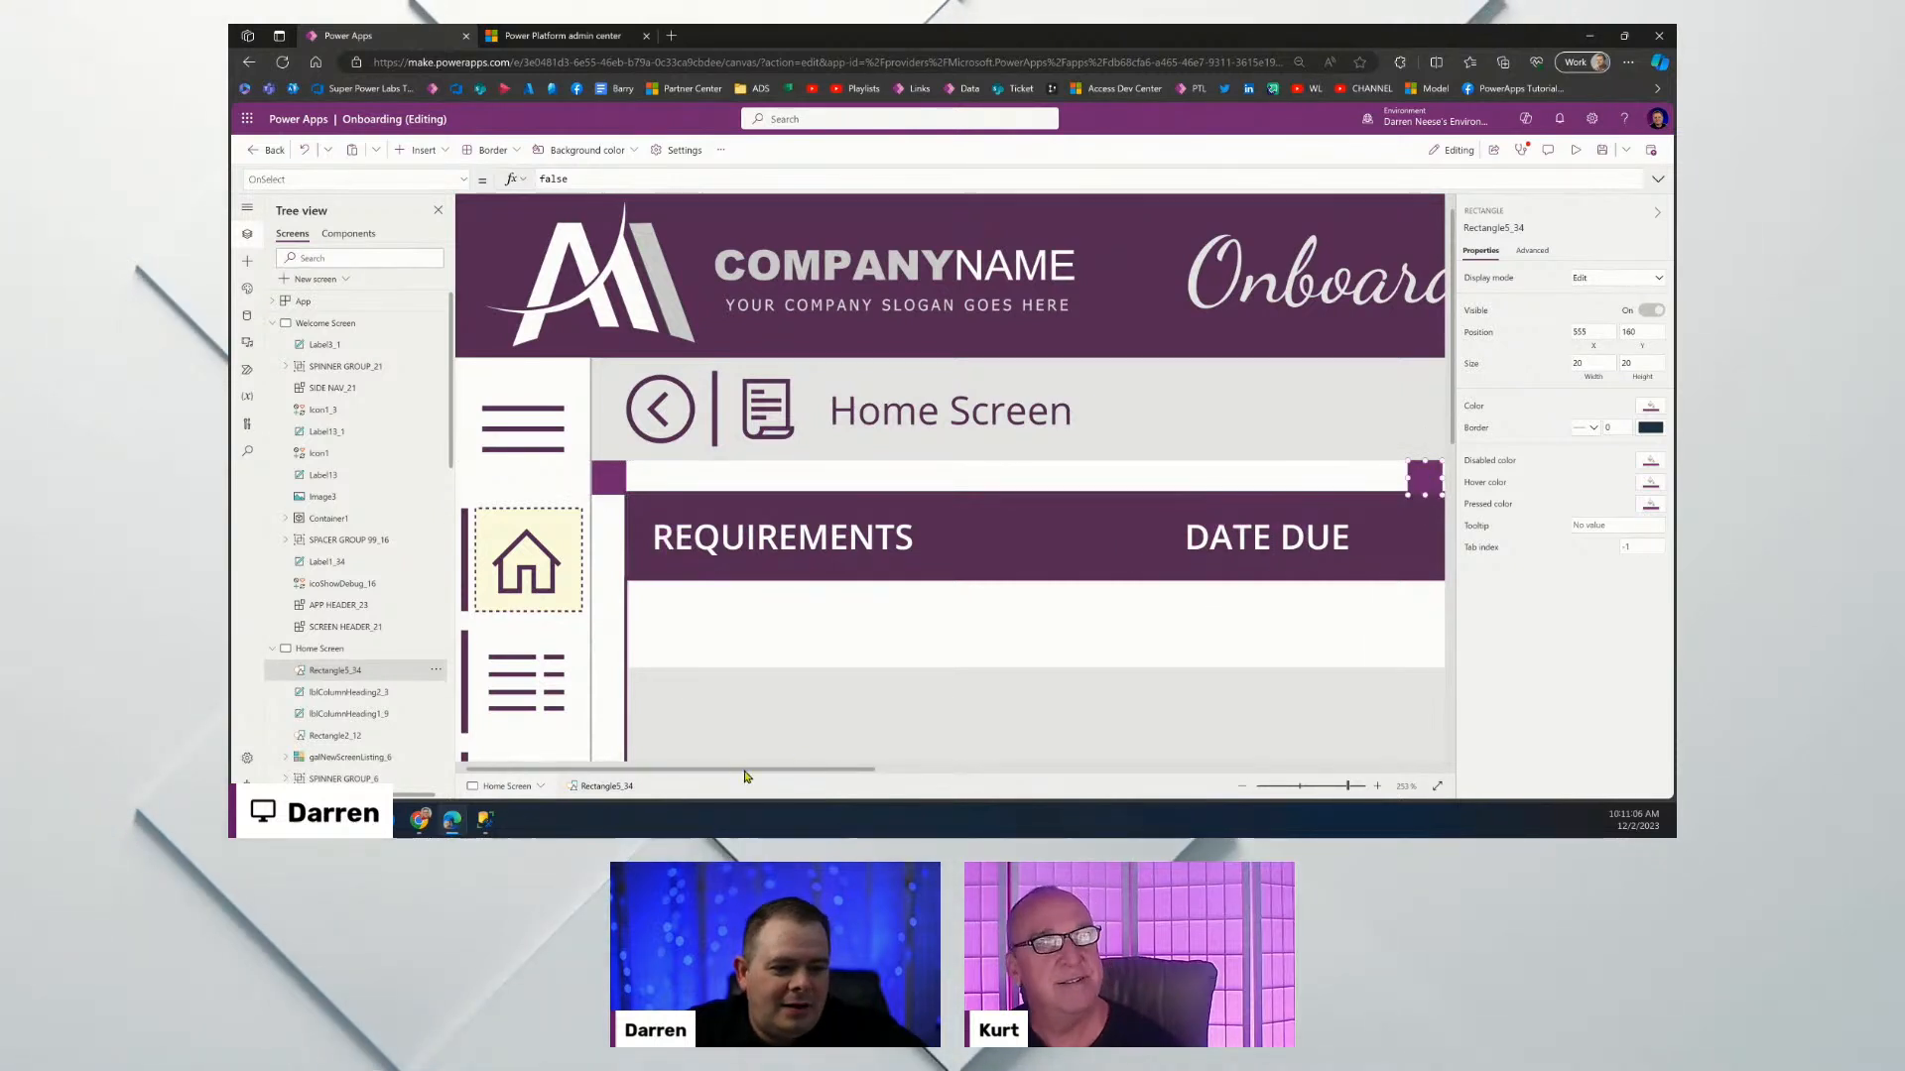
{"action": "scroll", "coordinate": [778, 774], "scroll_direction": "right", "scroll_amount": 5}
{"action": "scroll", "coordinate": [1104, 780], "scroll_direction": "right", "scroll_amount": 5}
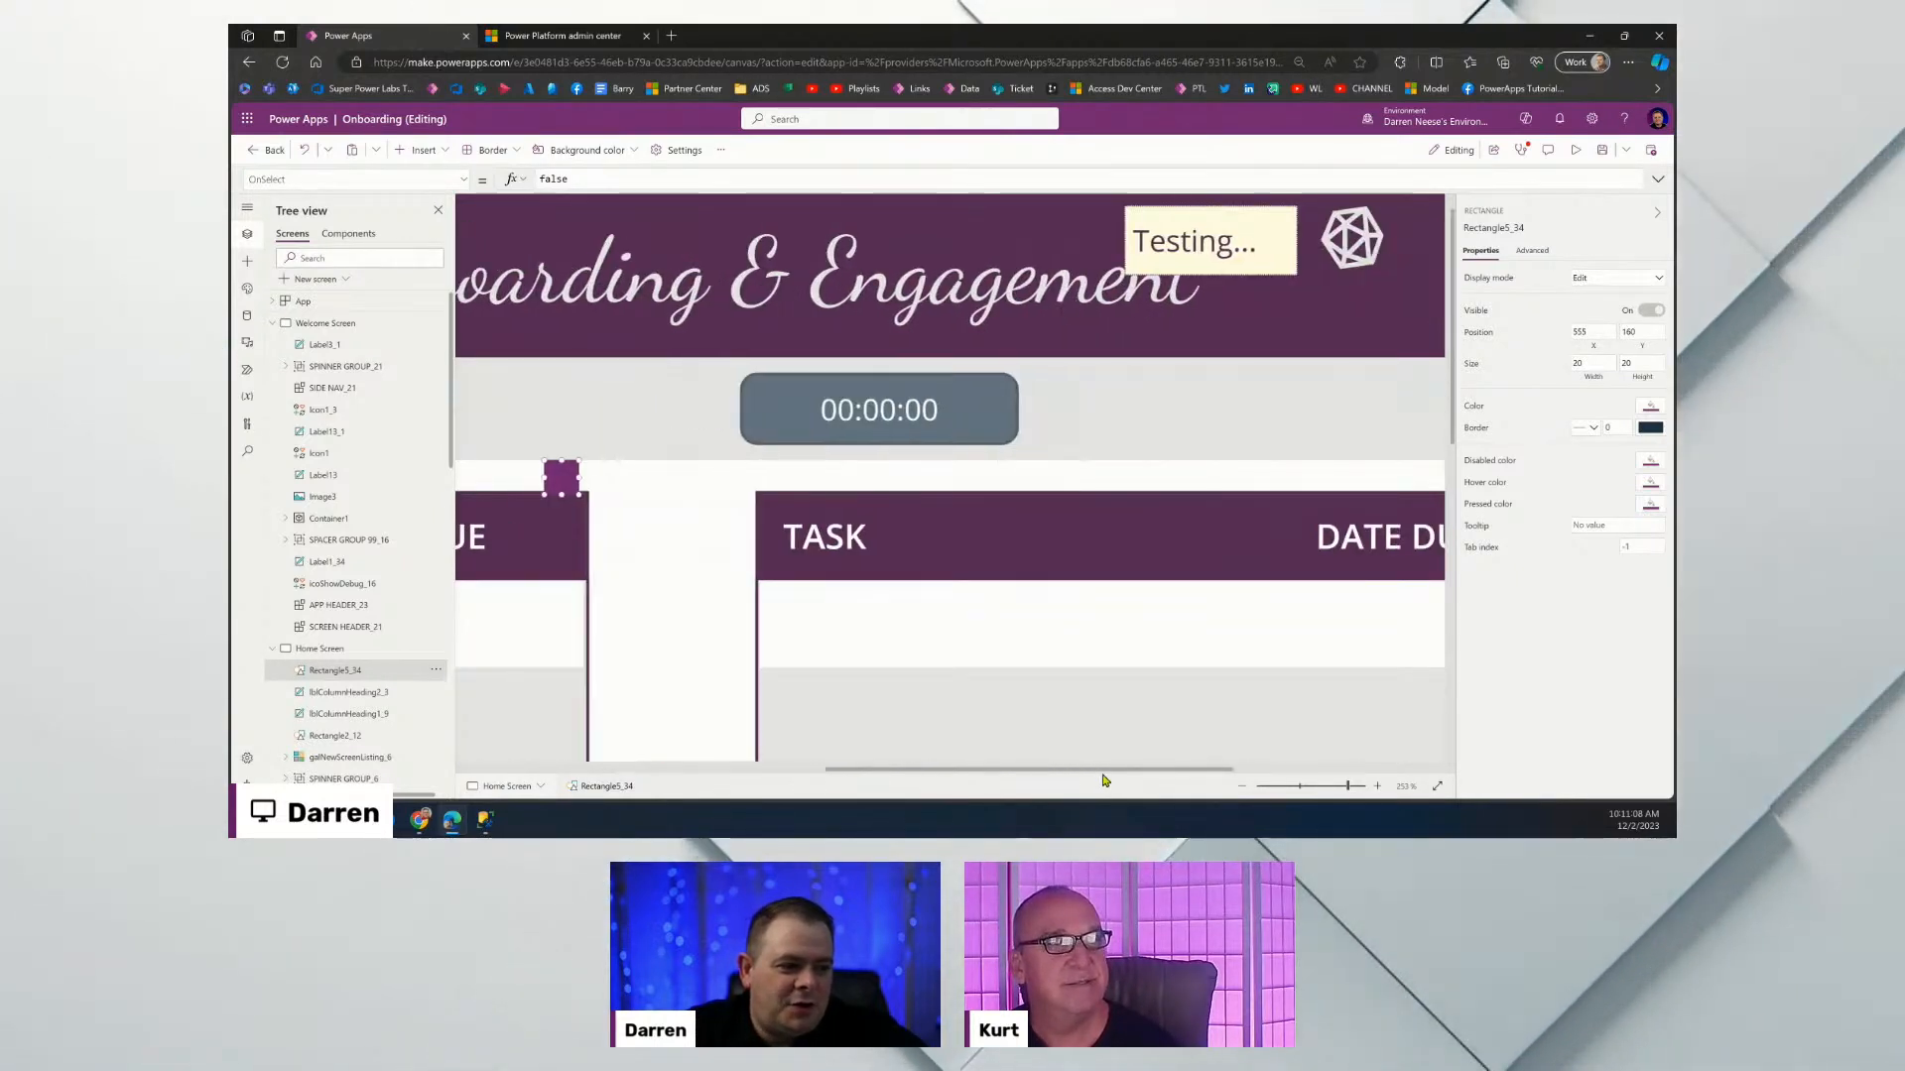
{"action": "scroll", "coordinate": [1083, 775], "scroll_direction": "left", "scroll_amount": 2}
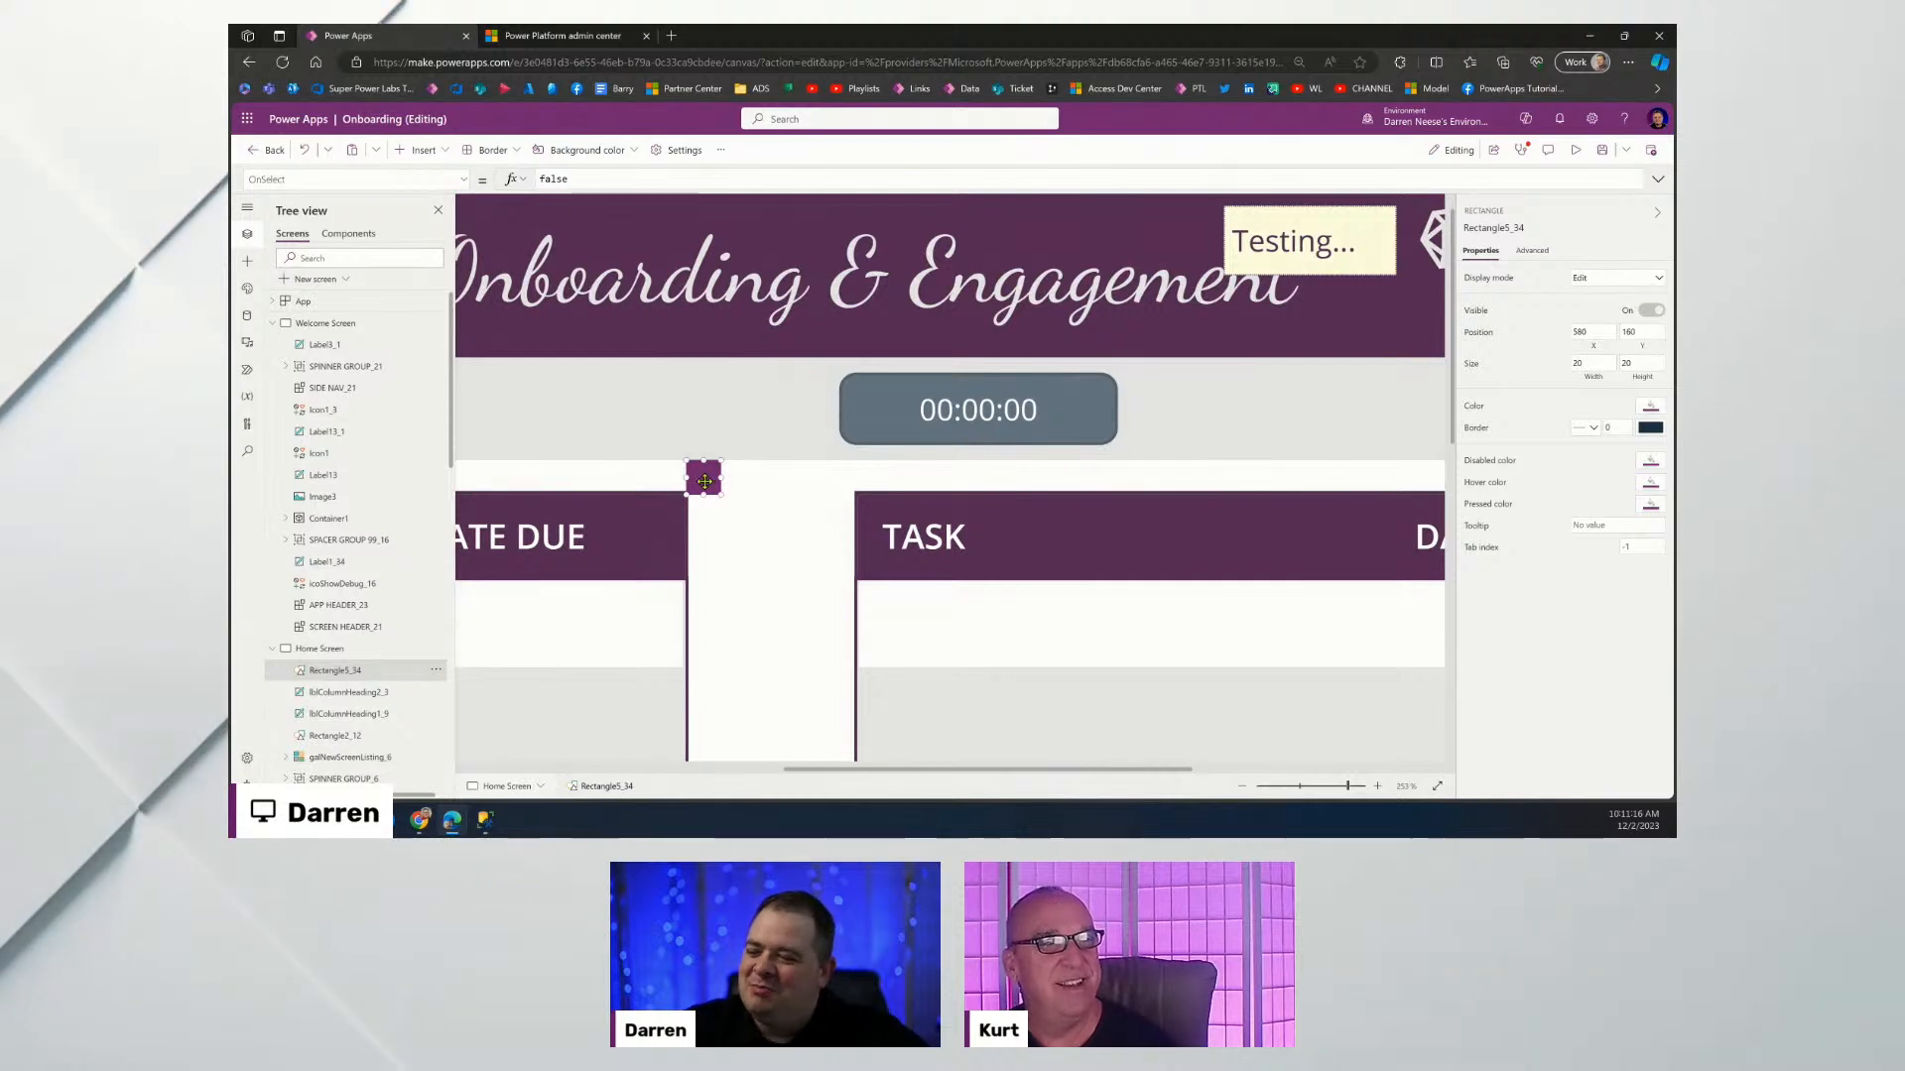
Drag the Task gallery's left edge out until it meets the Requirements gallery.
{"action": "left_click", "coordinate": [1327, 786]}
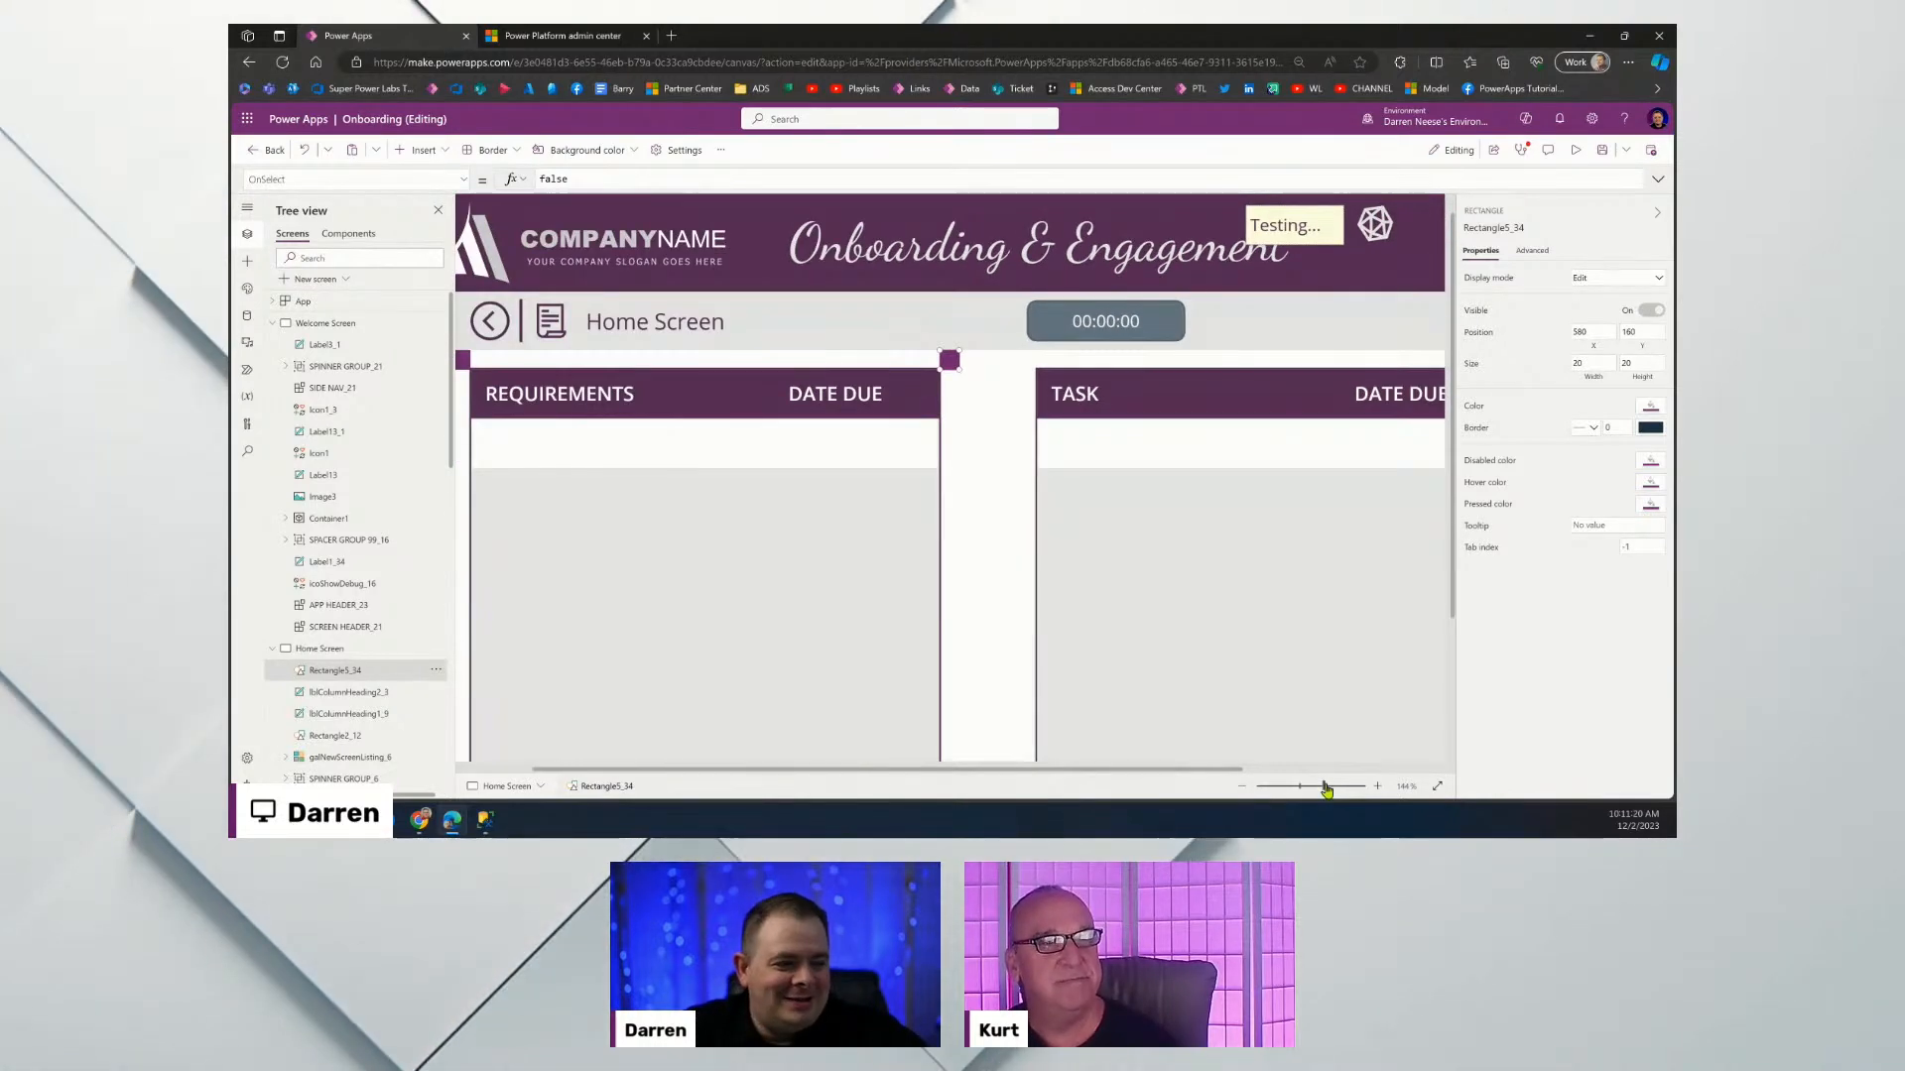
{"action": "left_click", "coordinate": [1140, 654]}
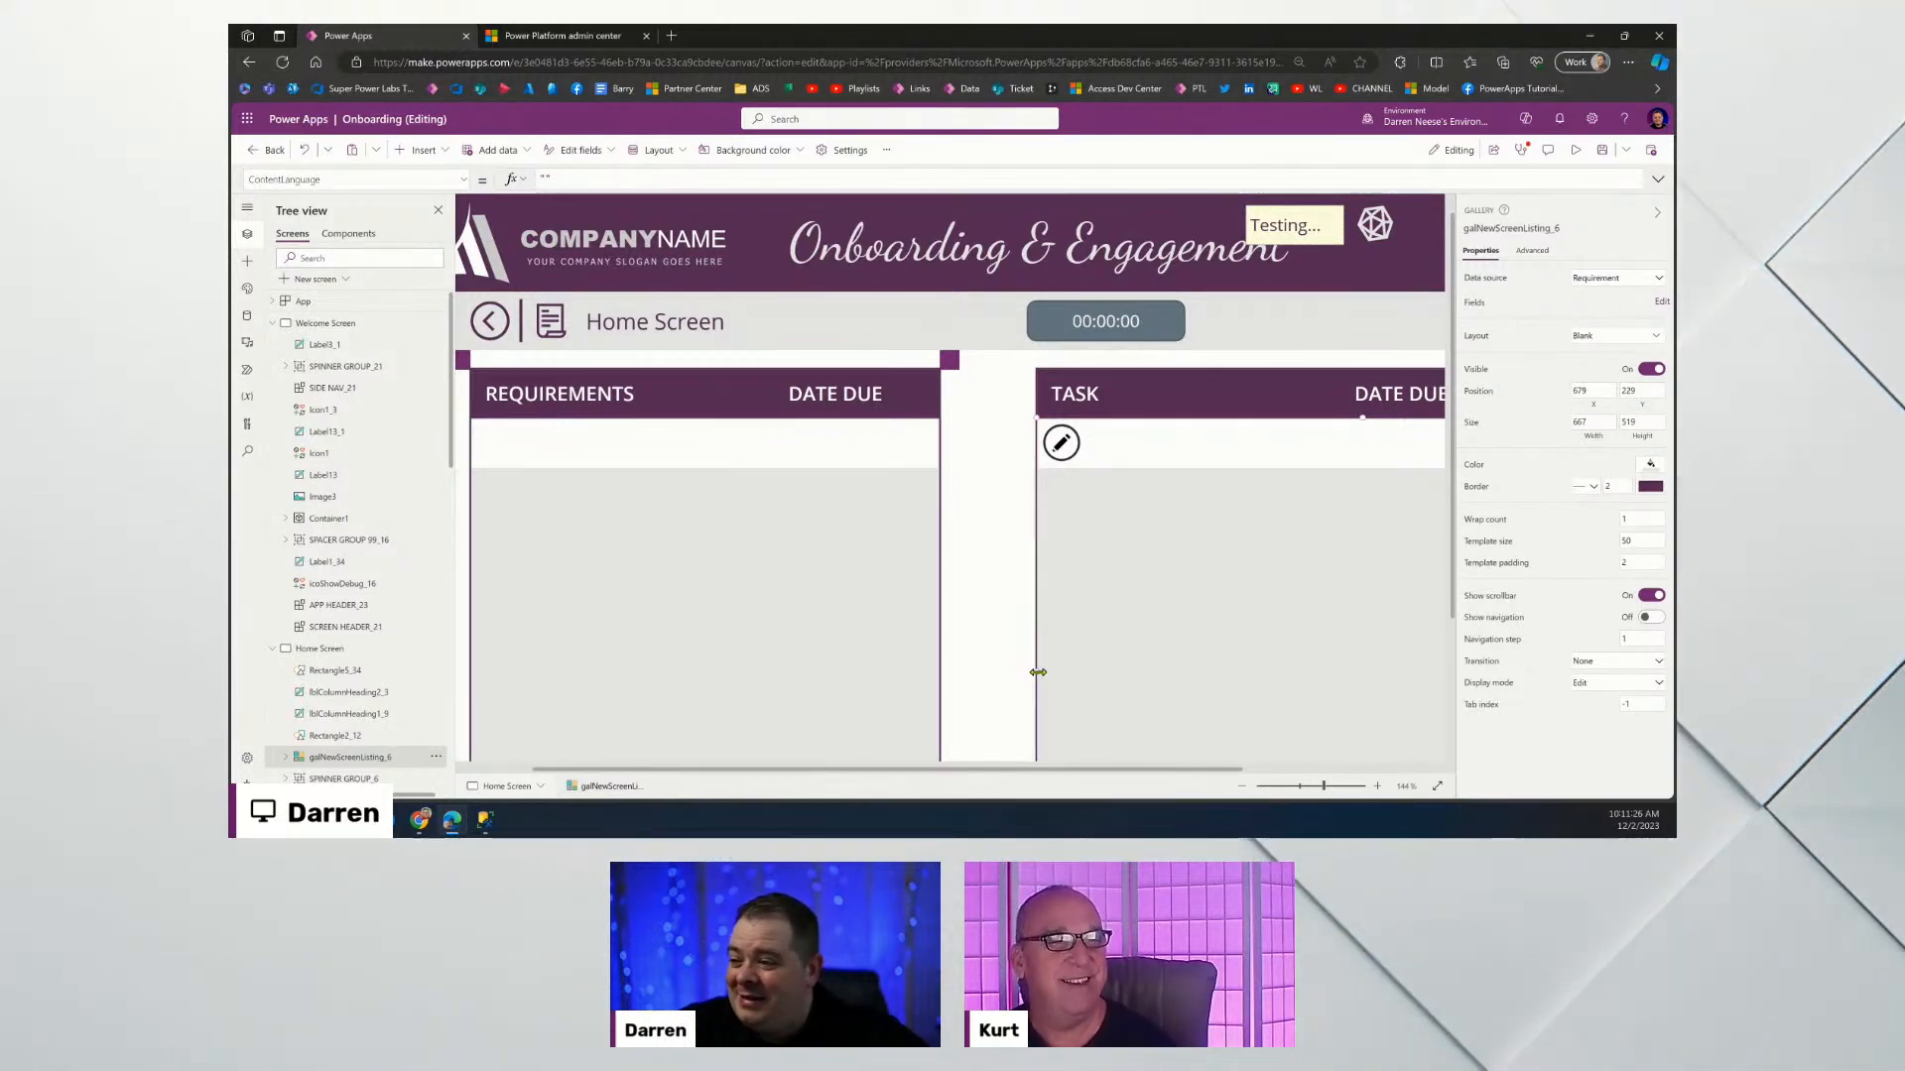
{"action": "left_click_drag", "start_coordinate": [1001, 674], "coordinate": [979, 676]}
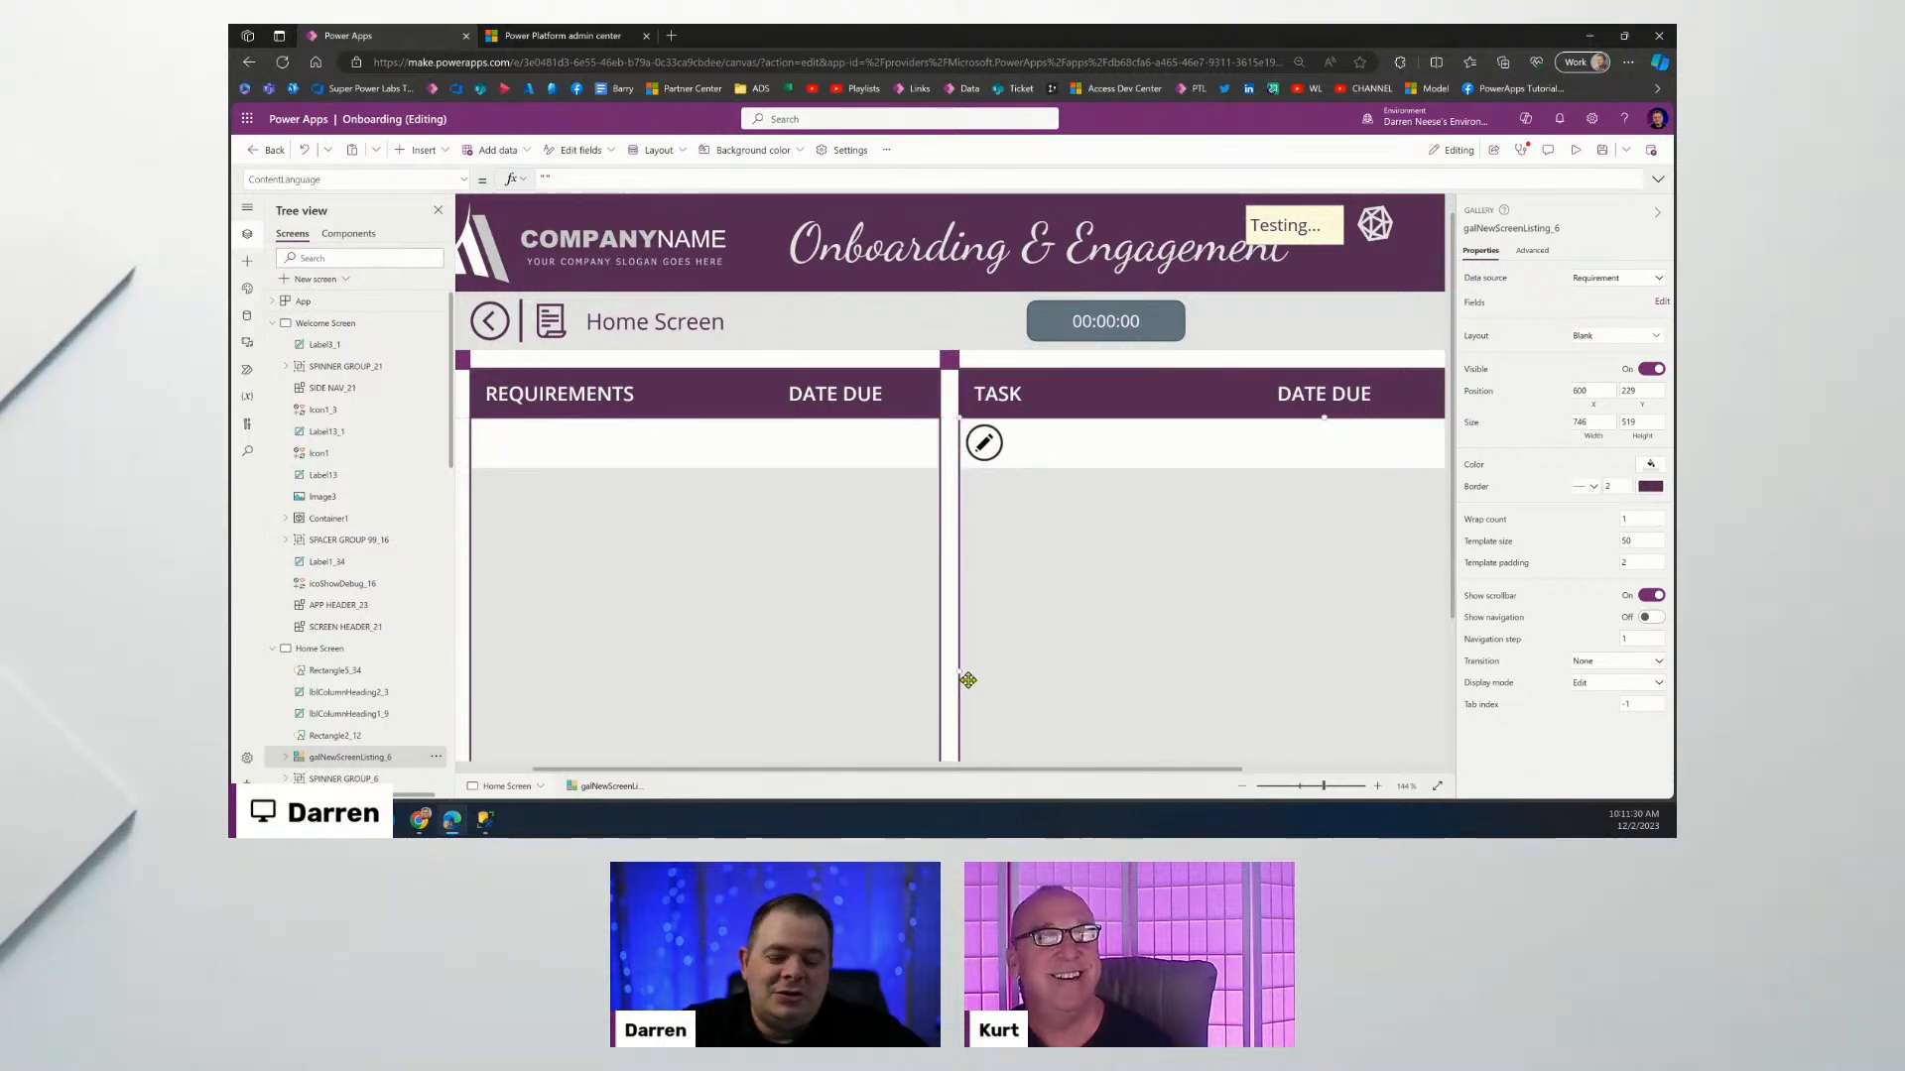
{"action": "left_click_drag", "start_coordinate": [1305, 792], "coordinate": [1300, 789]}
{"action": "left_click", "coordinate": [1116, 733]}
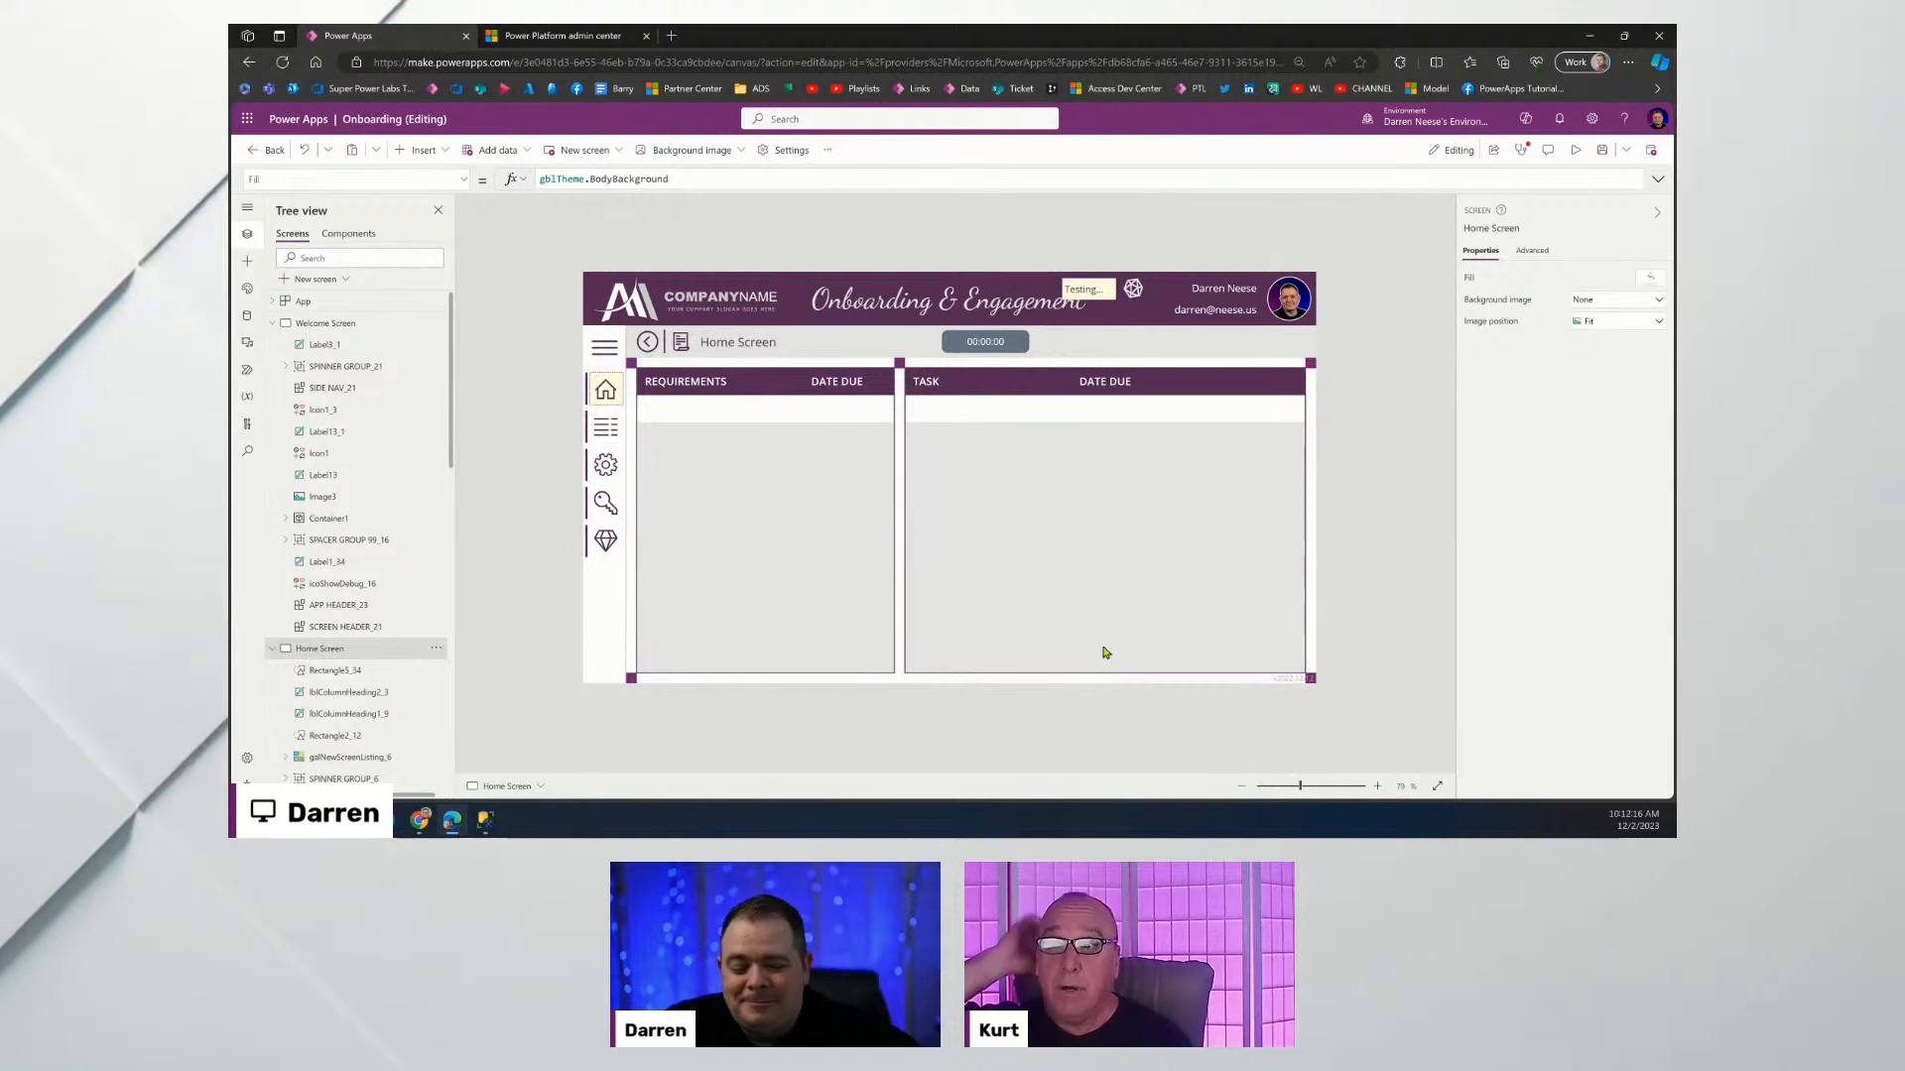
{"action": "left_click", "coordinate": [710, 464]}
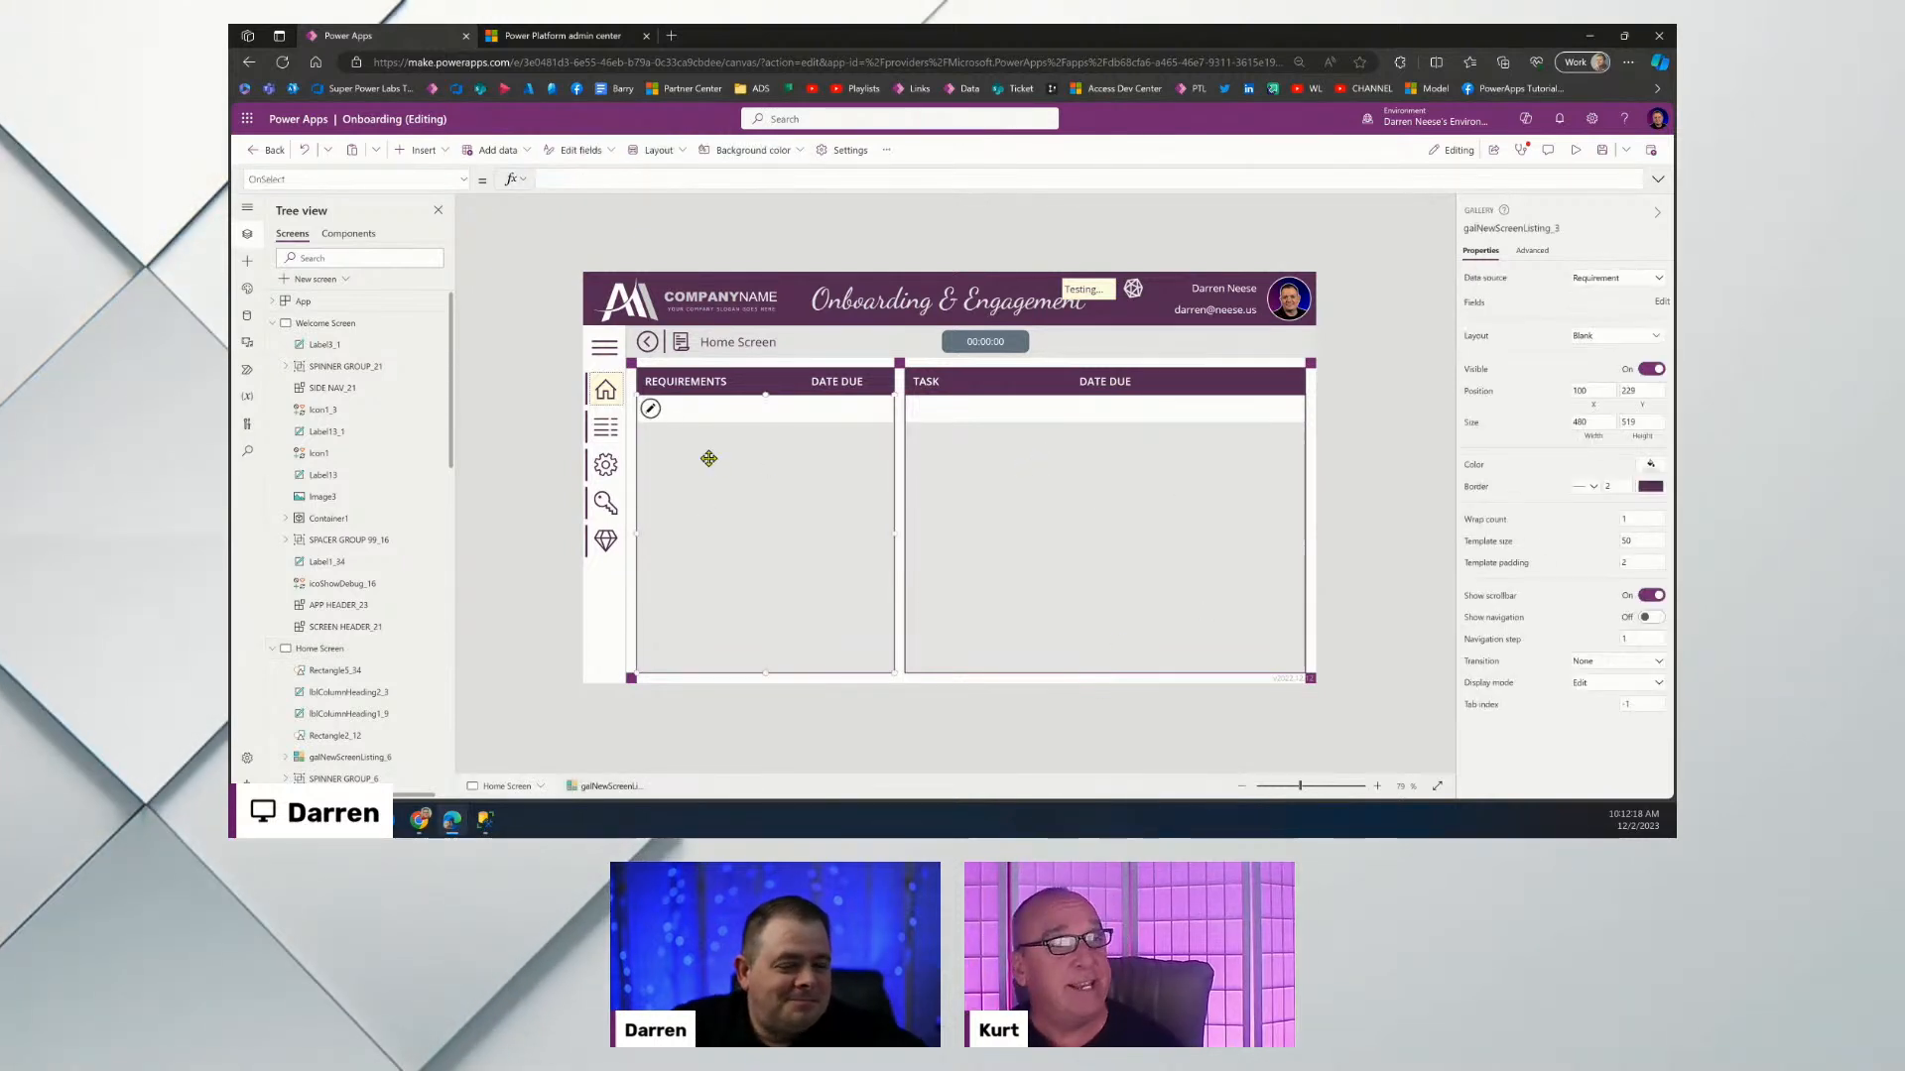
{"action": "left_click", "coordinate": [273, 324]}
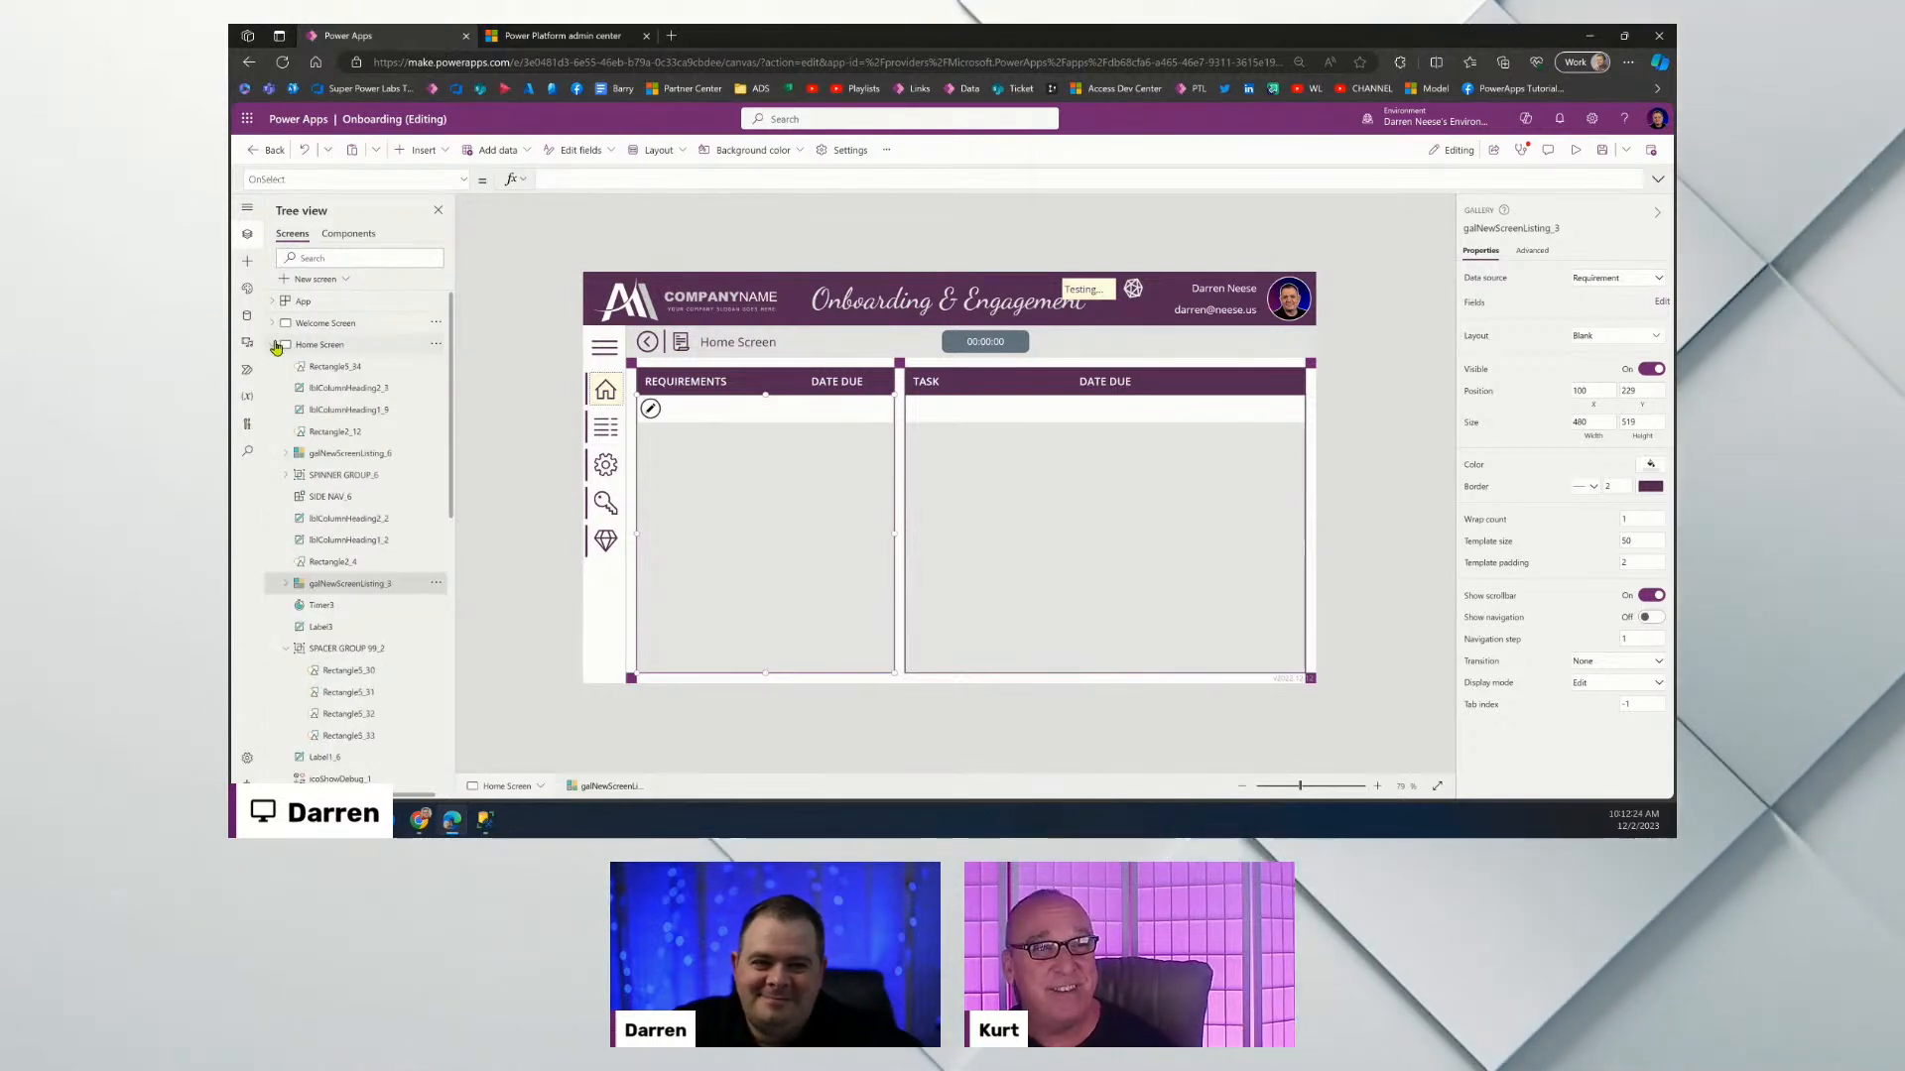
{"action": "left_click", "coordinate": [277, 346]}
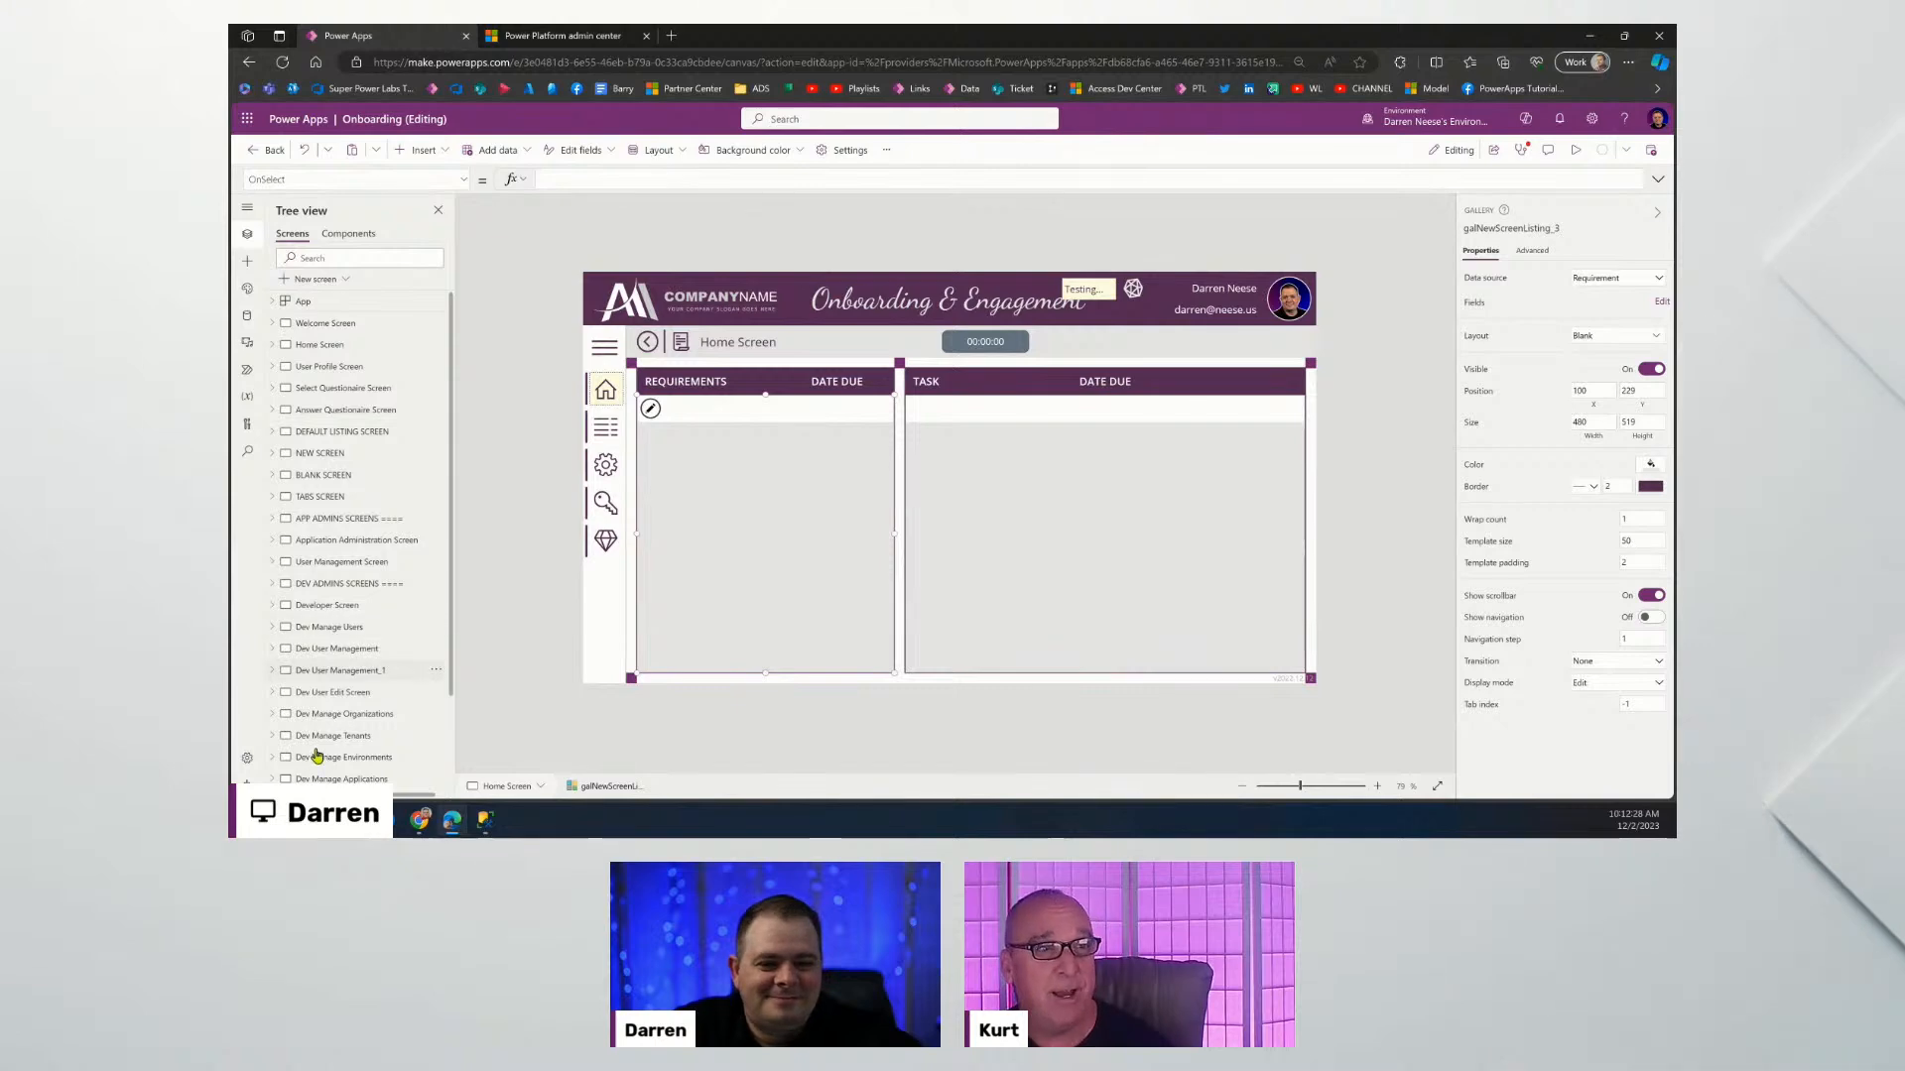
{"action": "left_click", "coordinate": [1577, 150]}
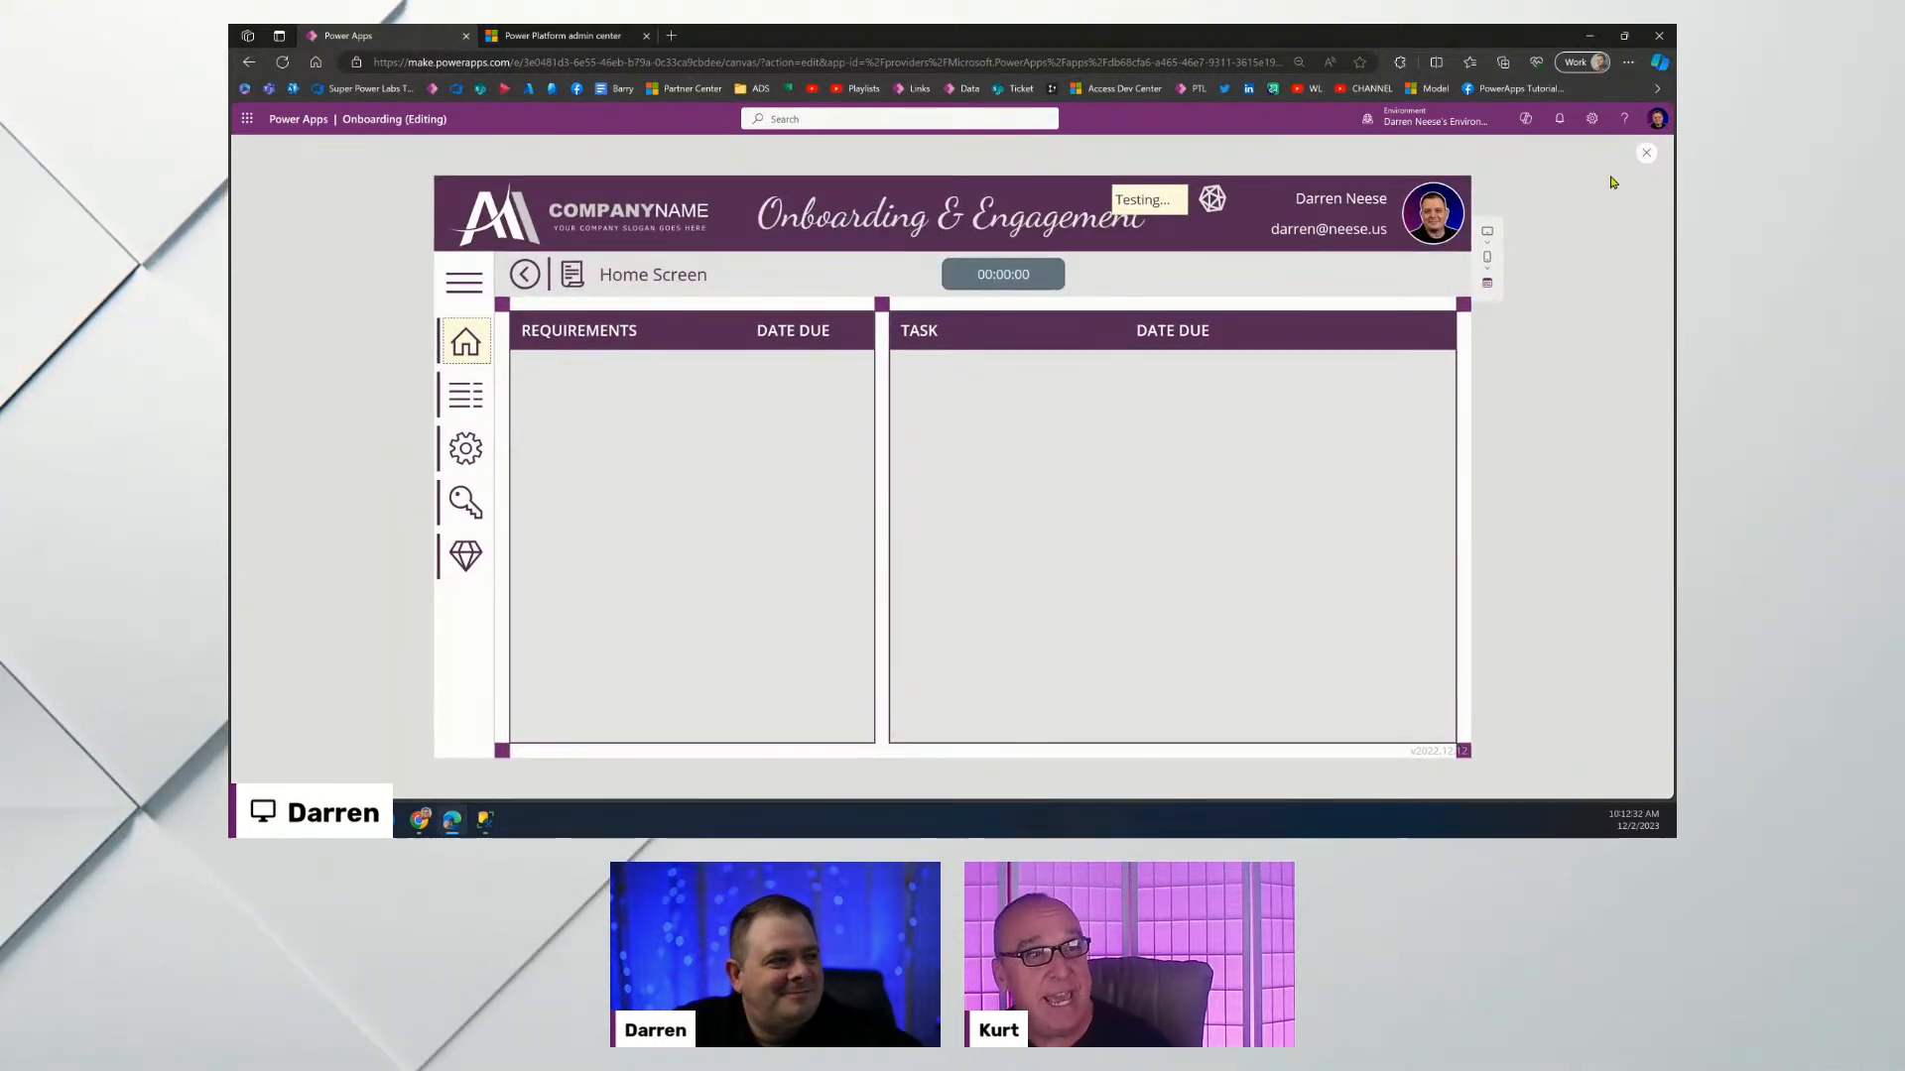
{"action": "key", "text": "Escape"}
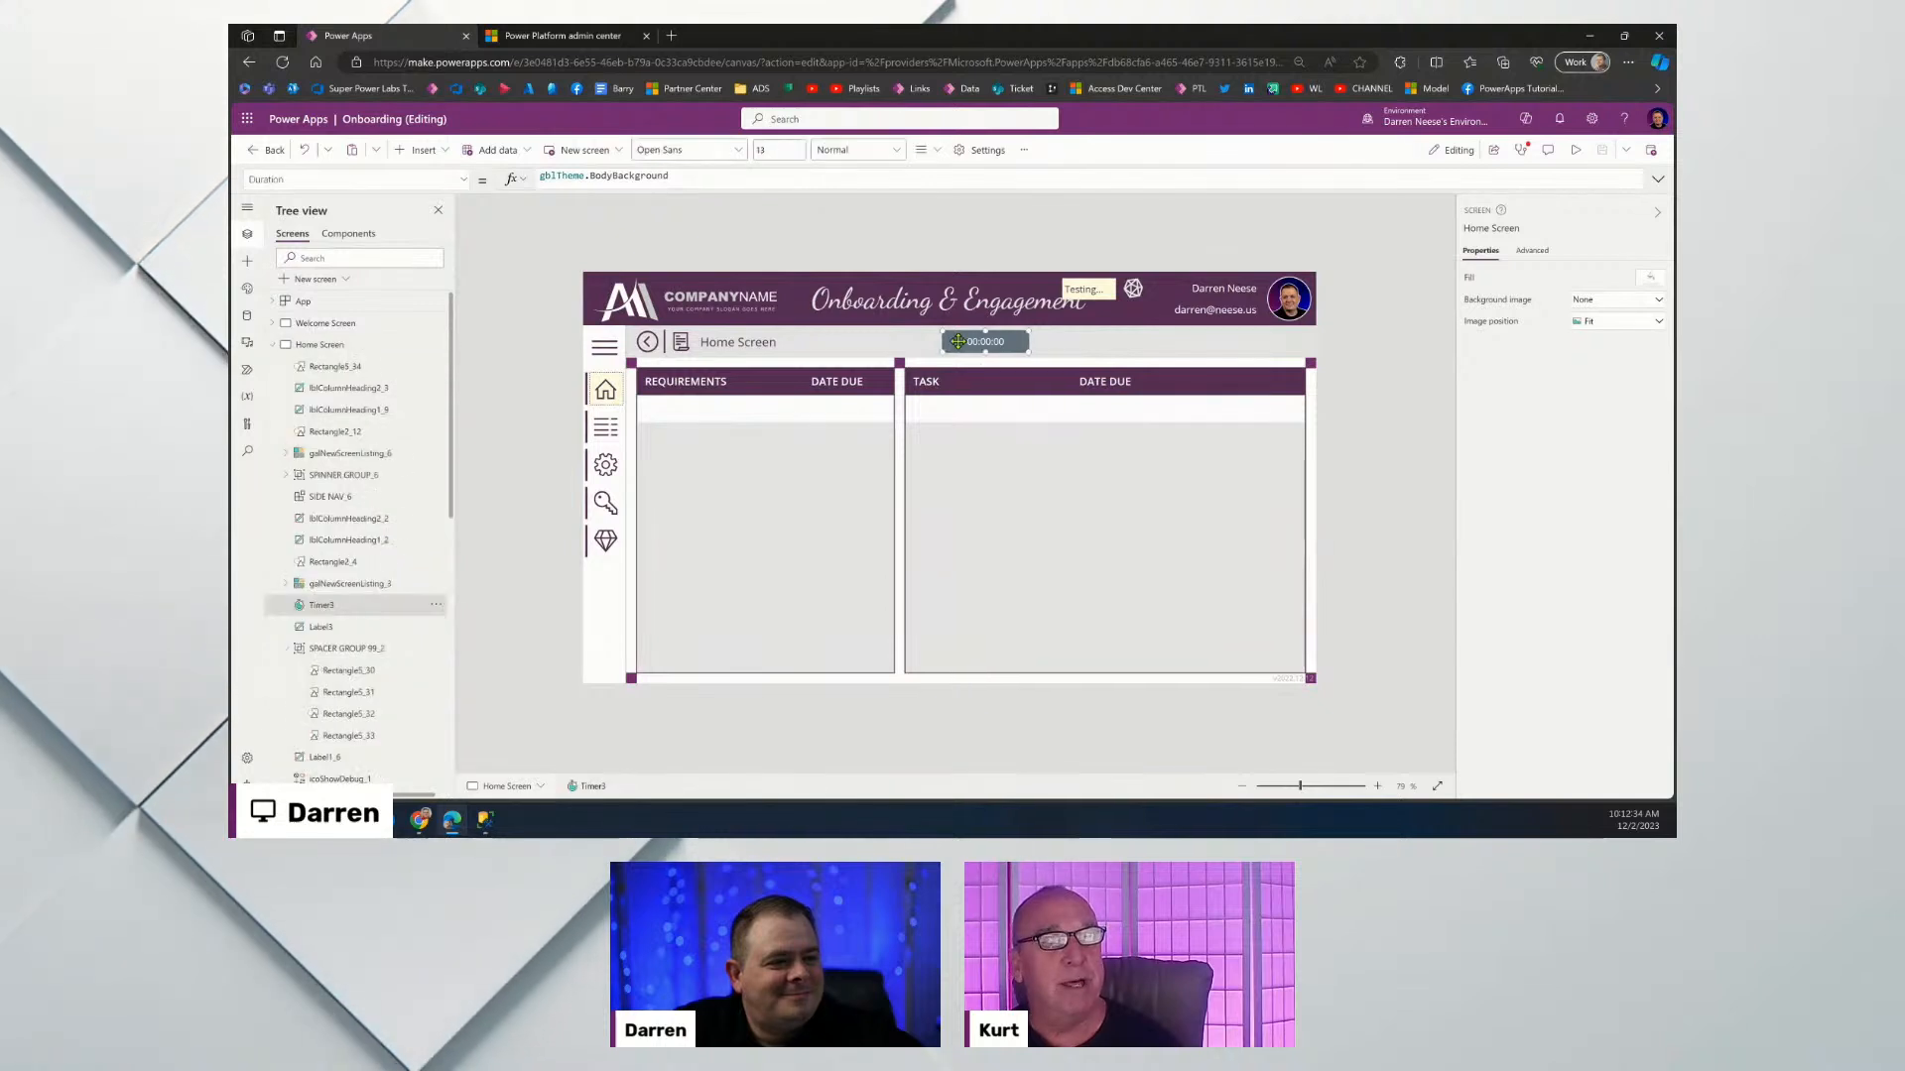
{"action": "left_click", "coordinate": [957, 341]}
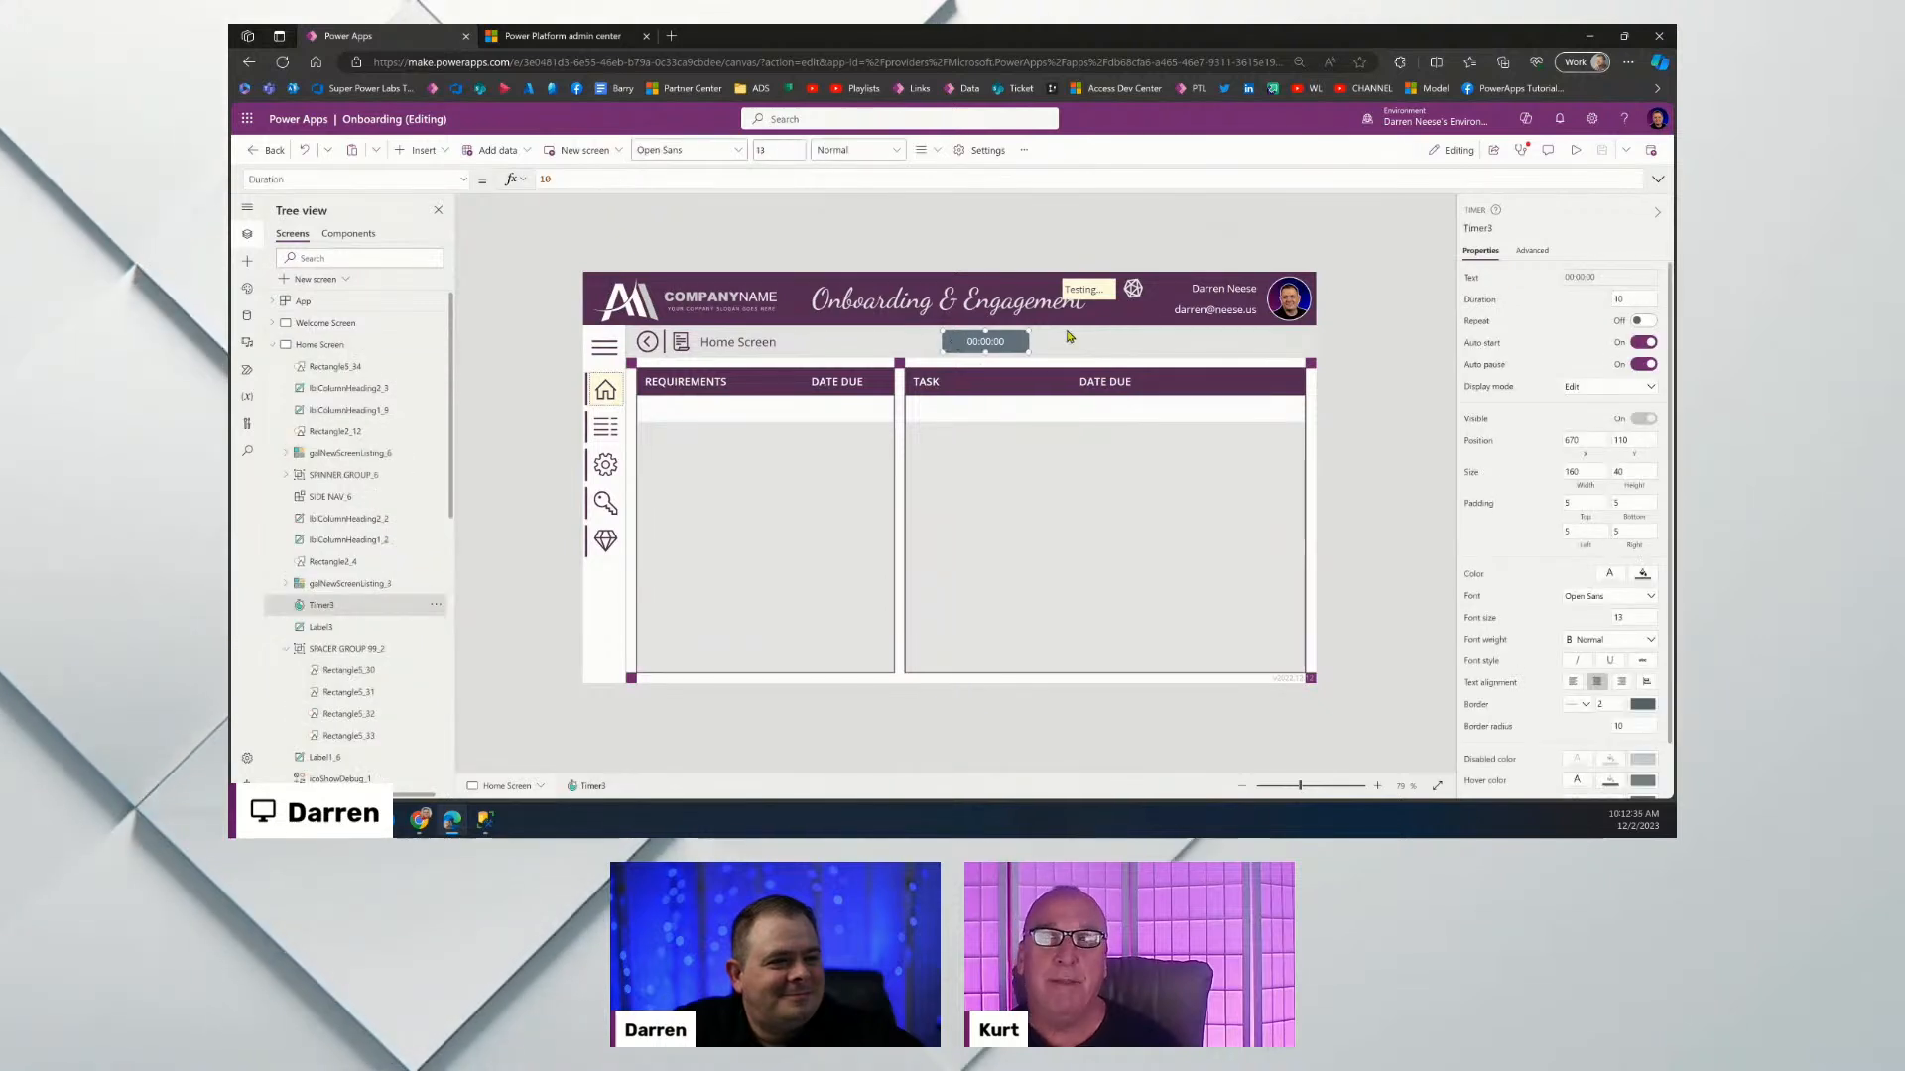
{"action": "left_click", "coordinate": [1531, 249]}
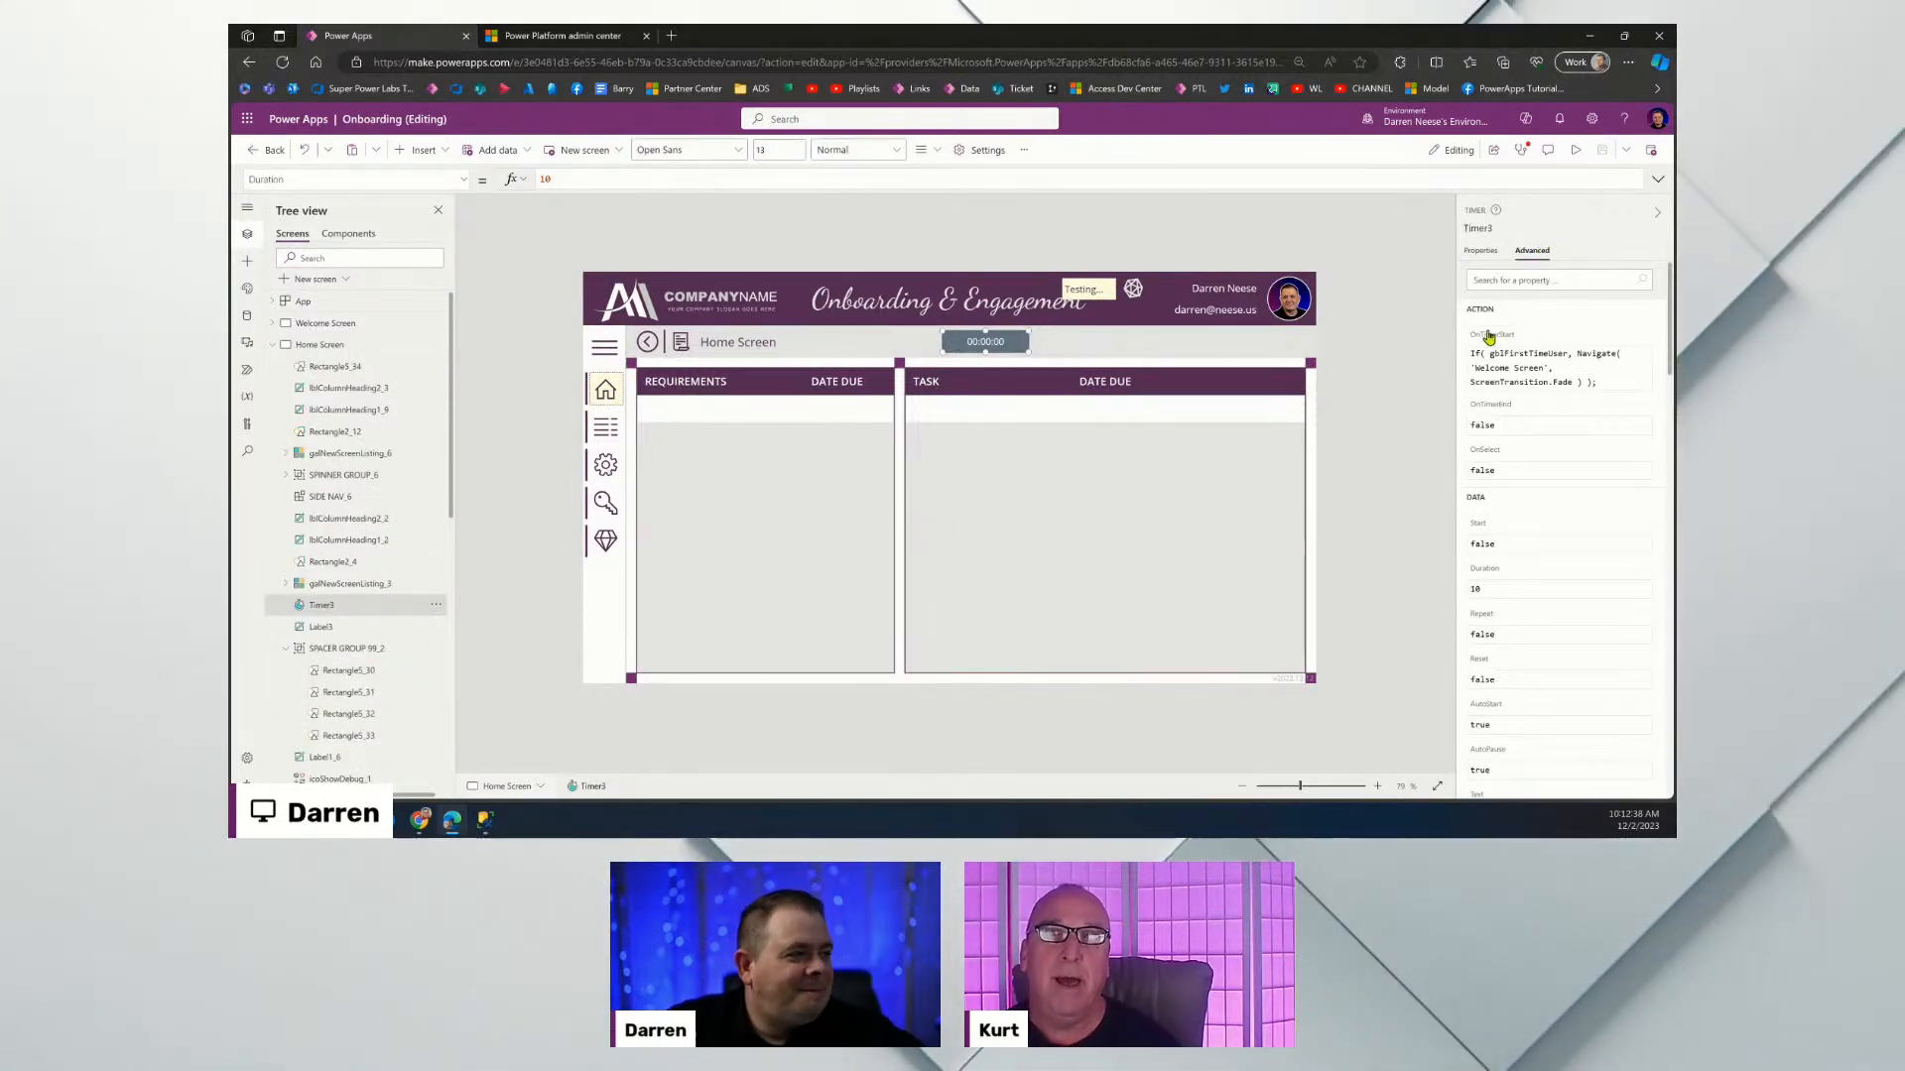
{"action": "left_click", "coordinate": [1489, 338]}
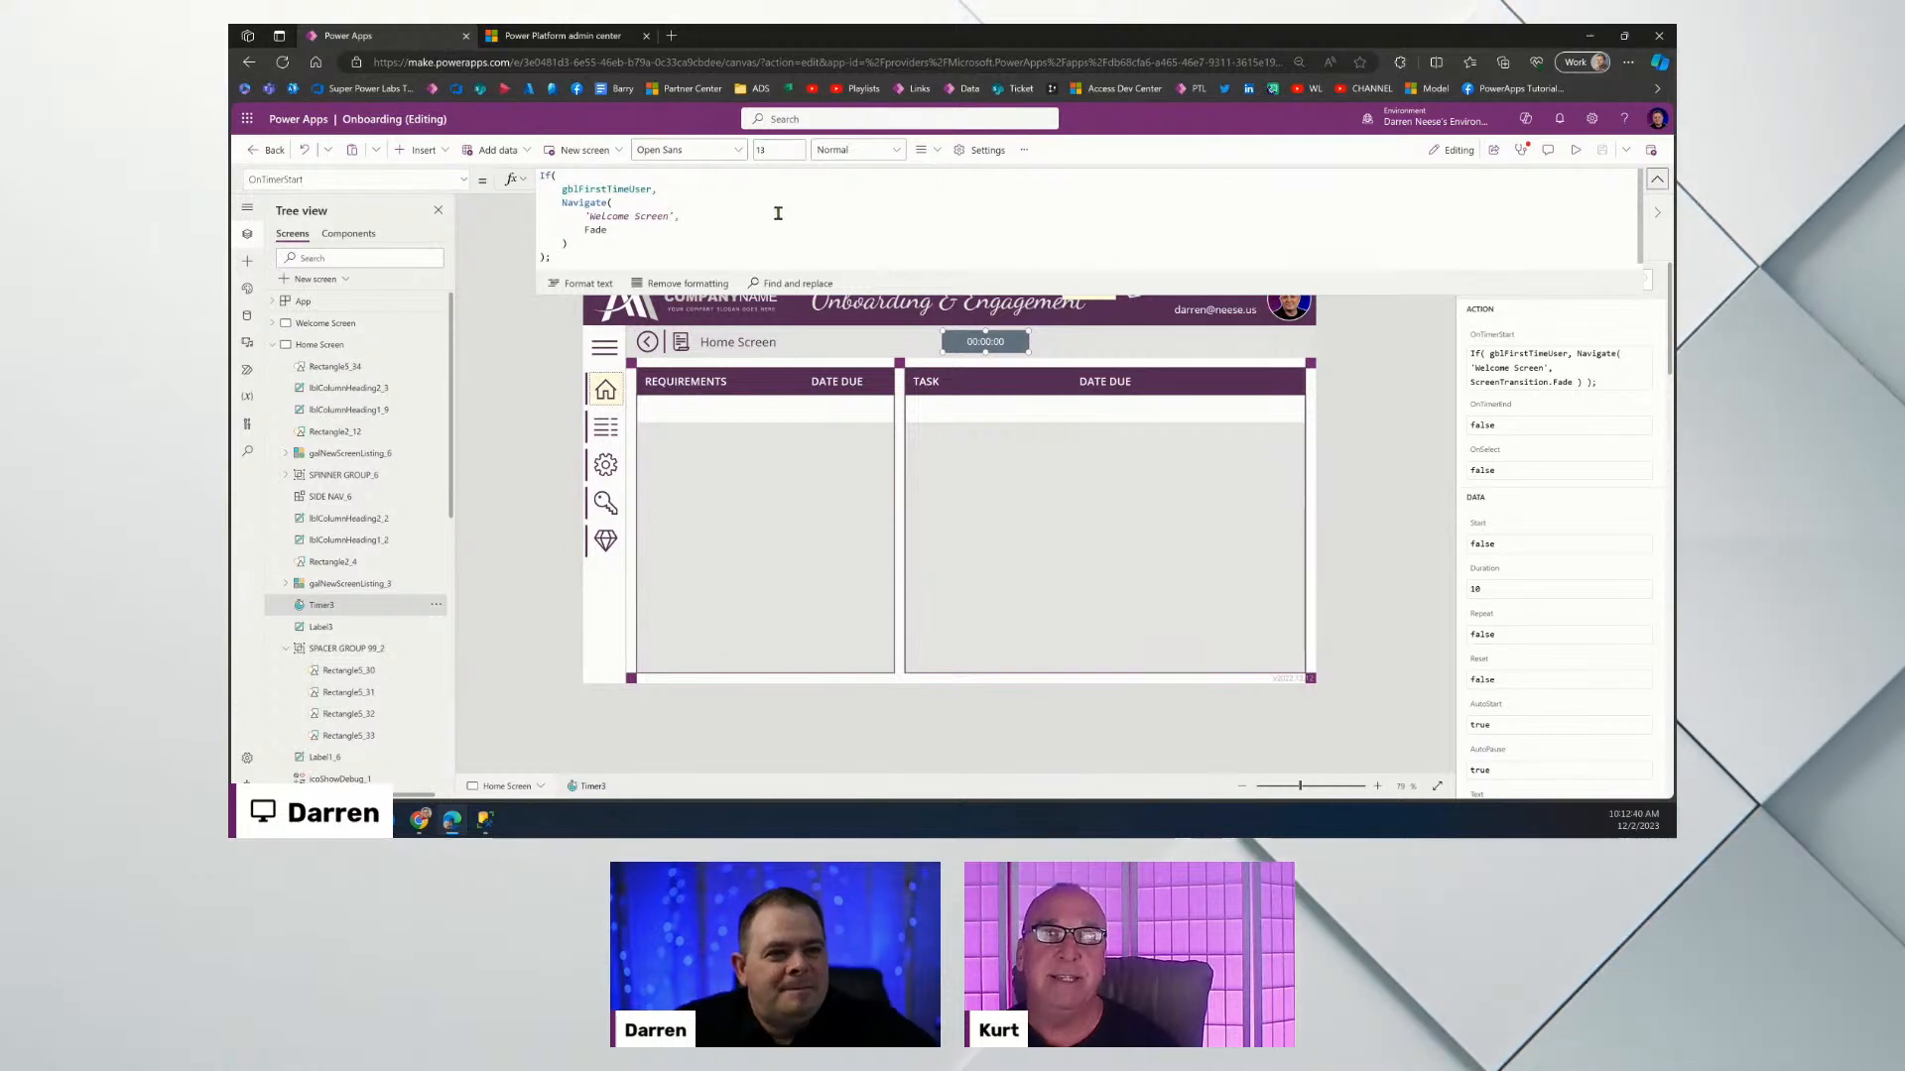
{"action": "left_click", "coordinate": [832, 205]}
{"action": "left_click_drag", "start_coordinate": [1024, 288], "coordinate": [1027, 380]}
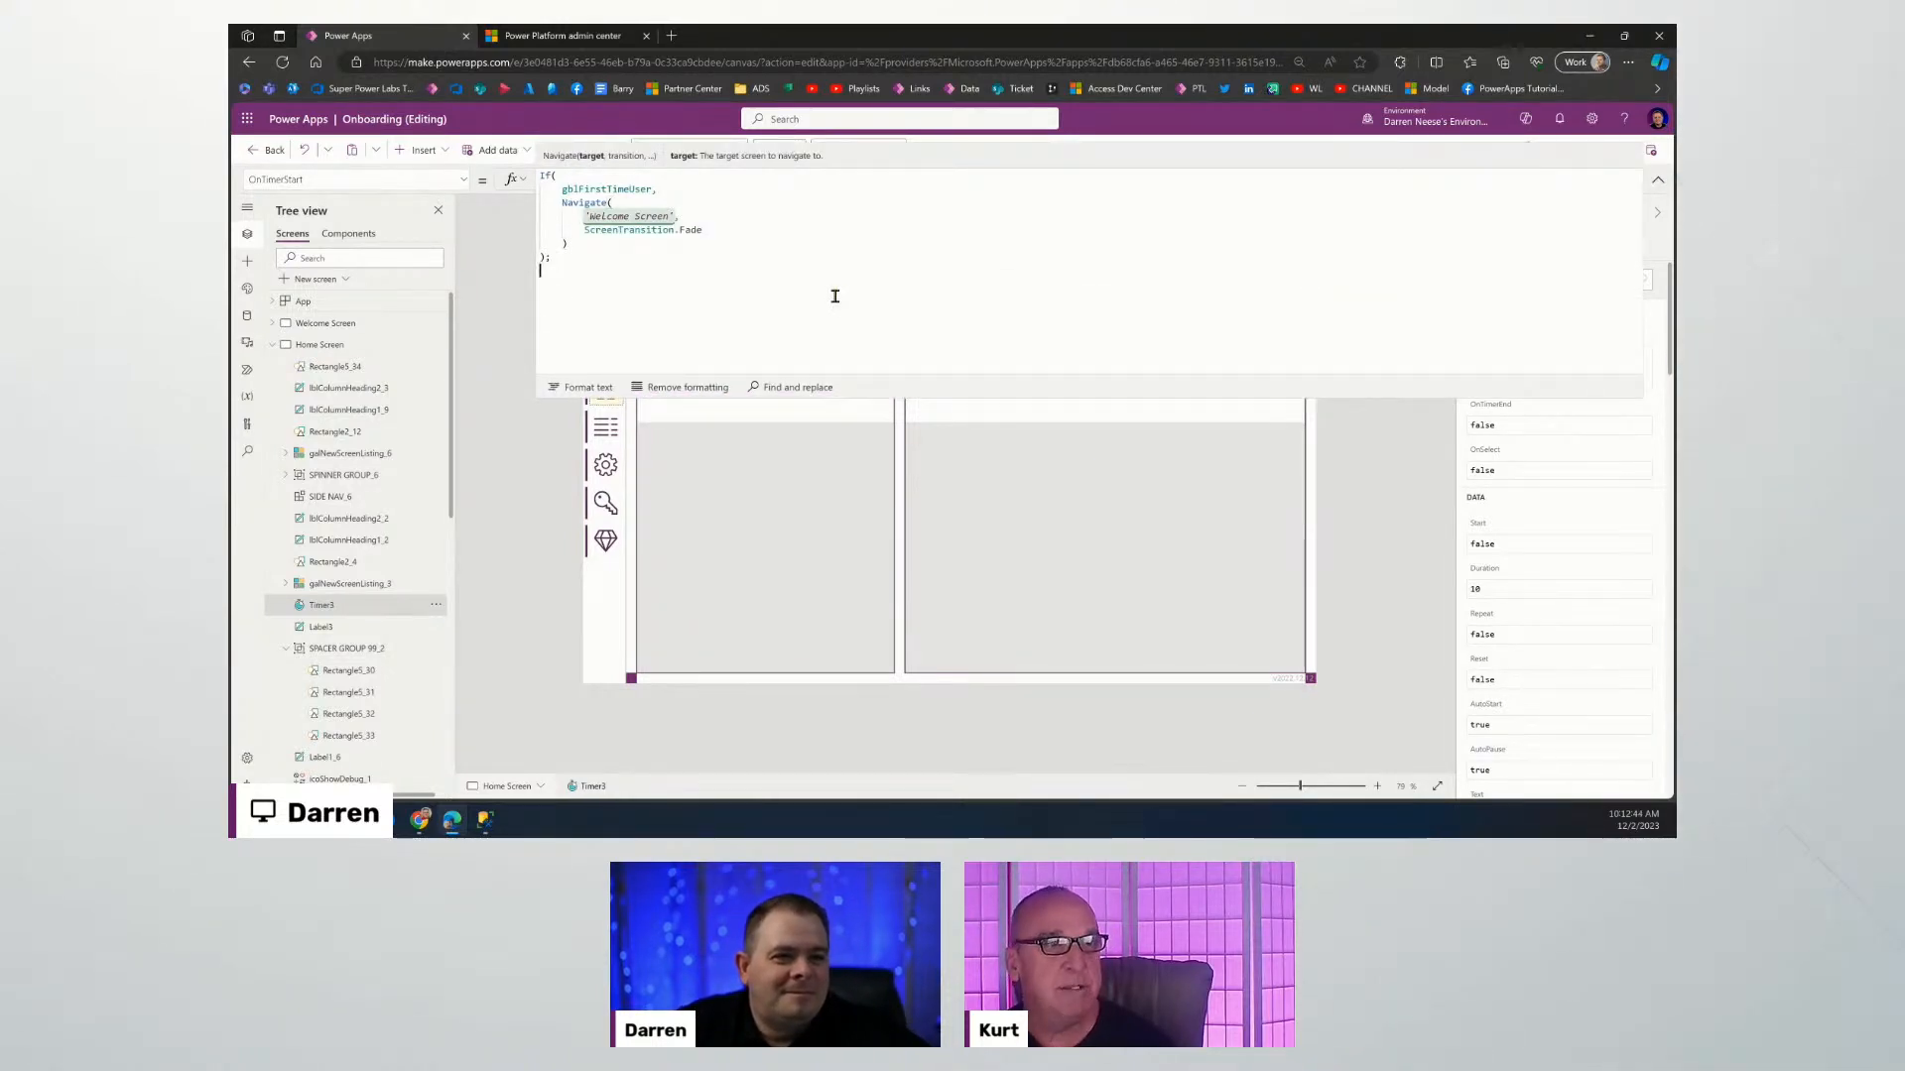
{"action": "left_click", "coordinate": [1657, 181]}
{"action": "left_click", "coordinate": [1389, 392]}
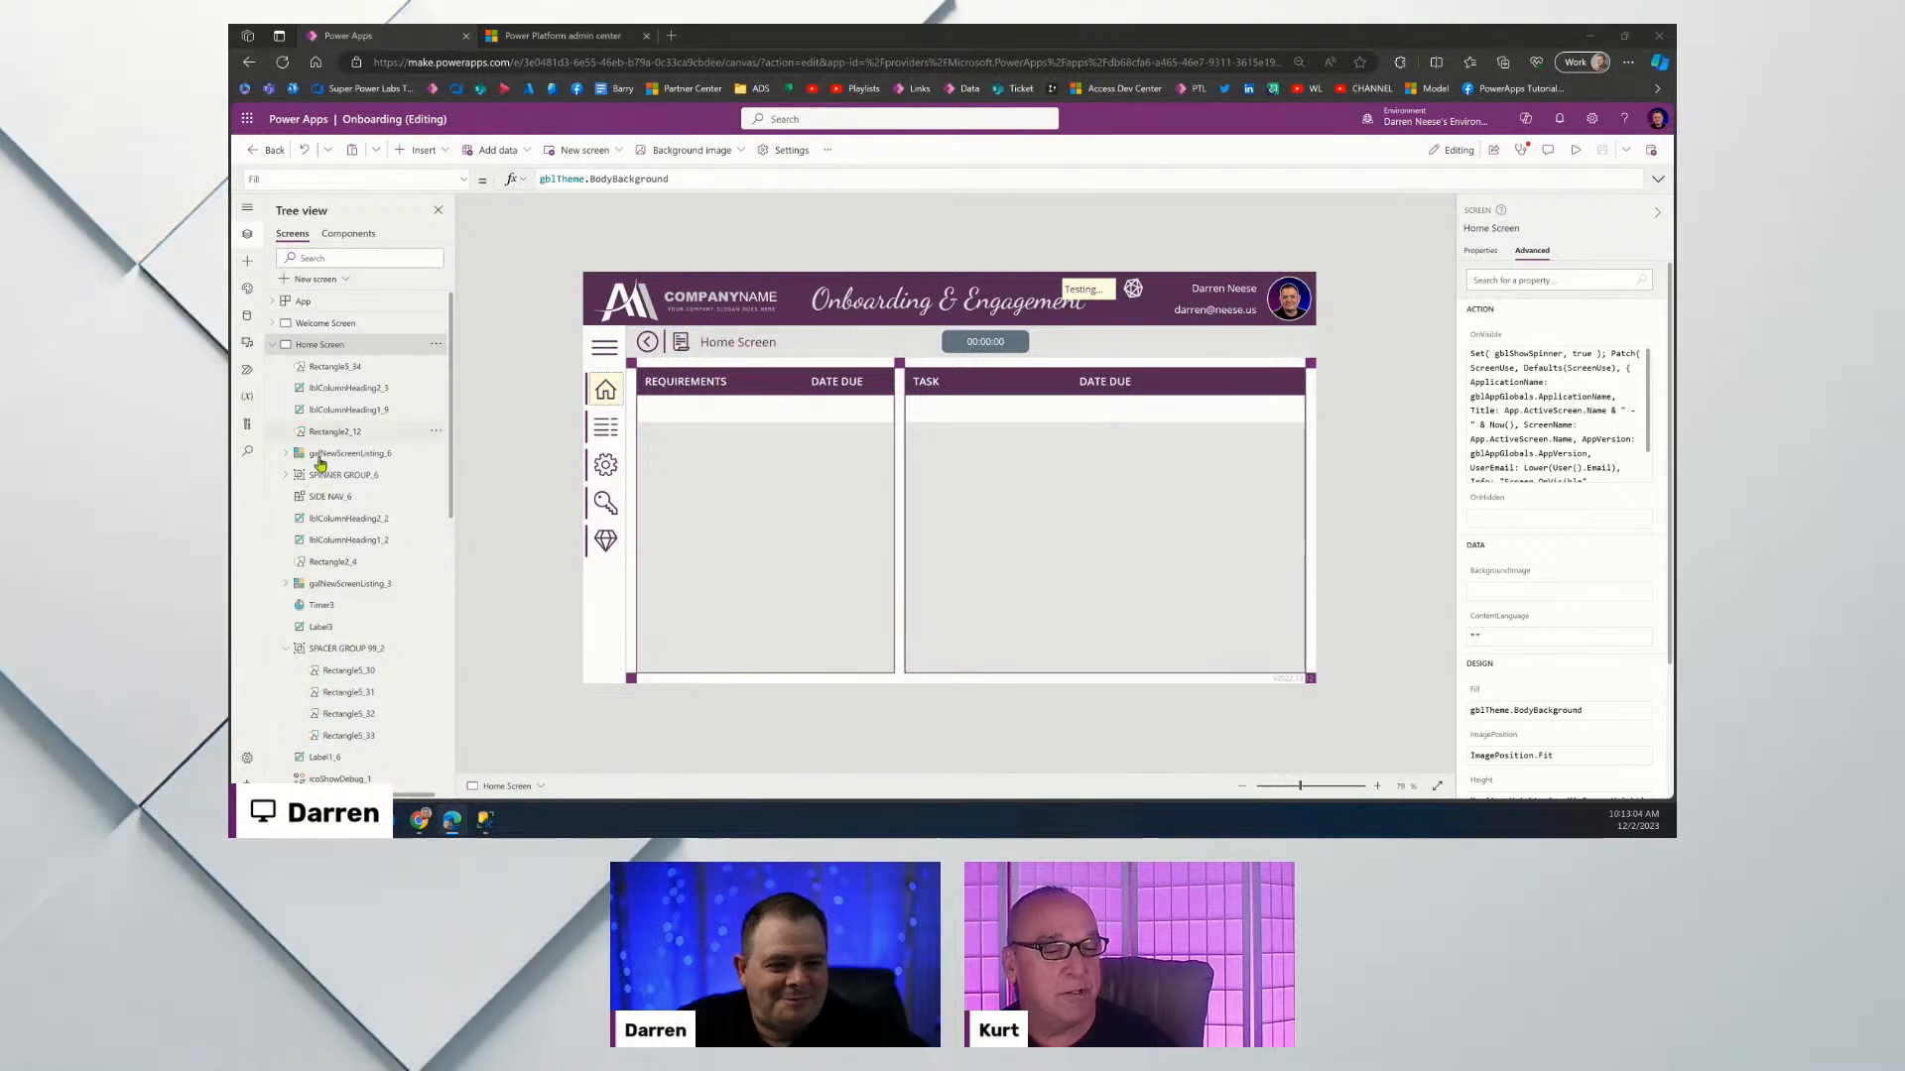
Reach the Developer Screen via the preview's key icon, then open Dev Manage Applications for editing.
{"action": "left_click", "coordinate": [1574, 150]}
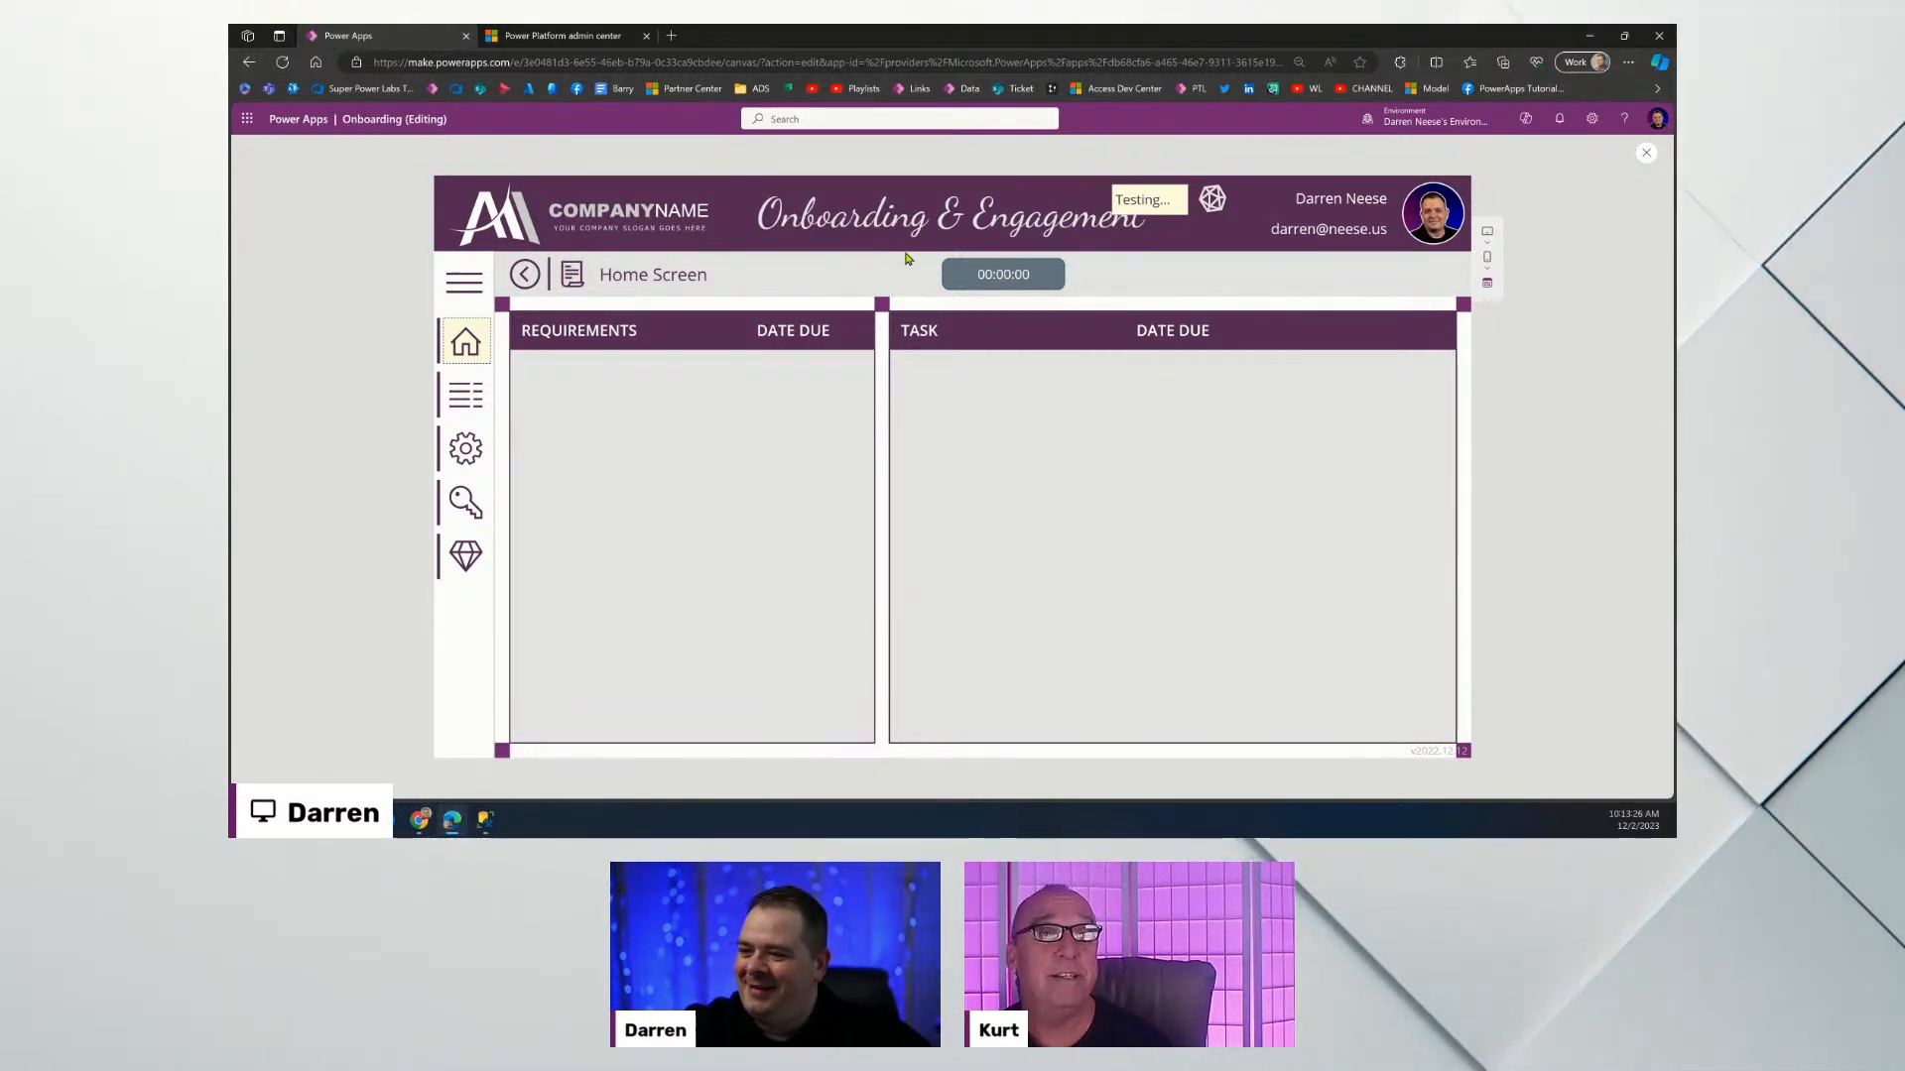
{"action": "left_click", "coordinate": [459, 501]}
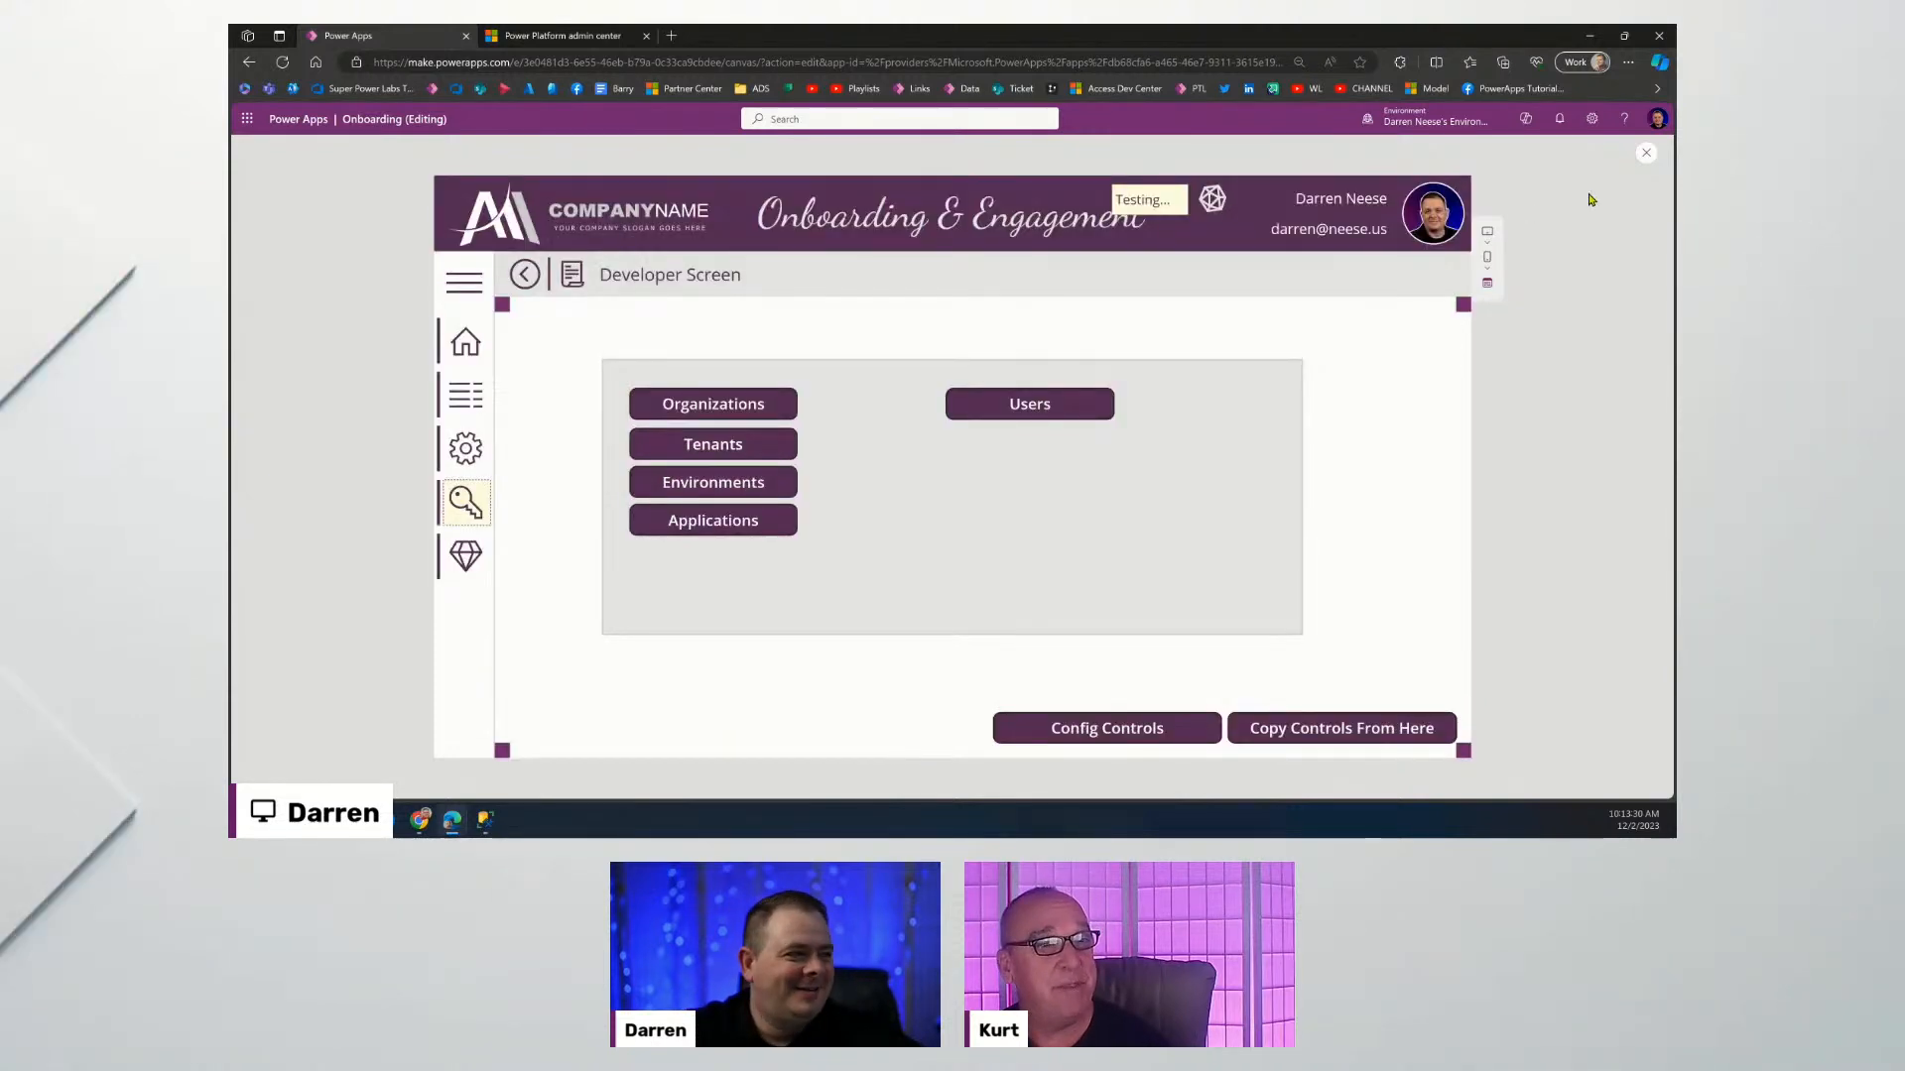
{"action": "left_click", "coordinate": [1643, 154]}
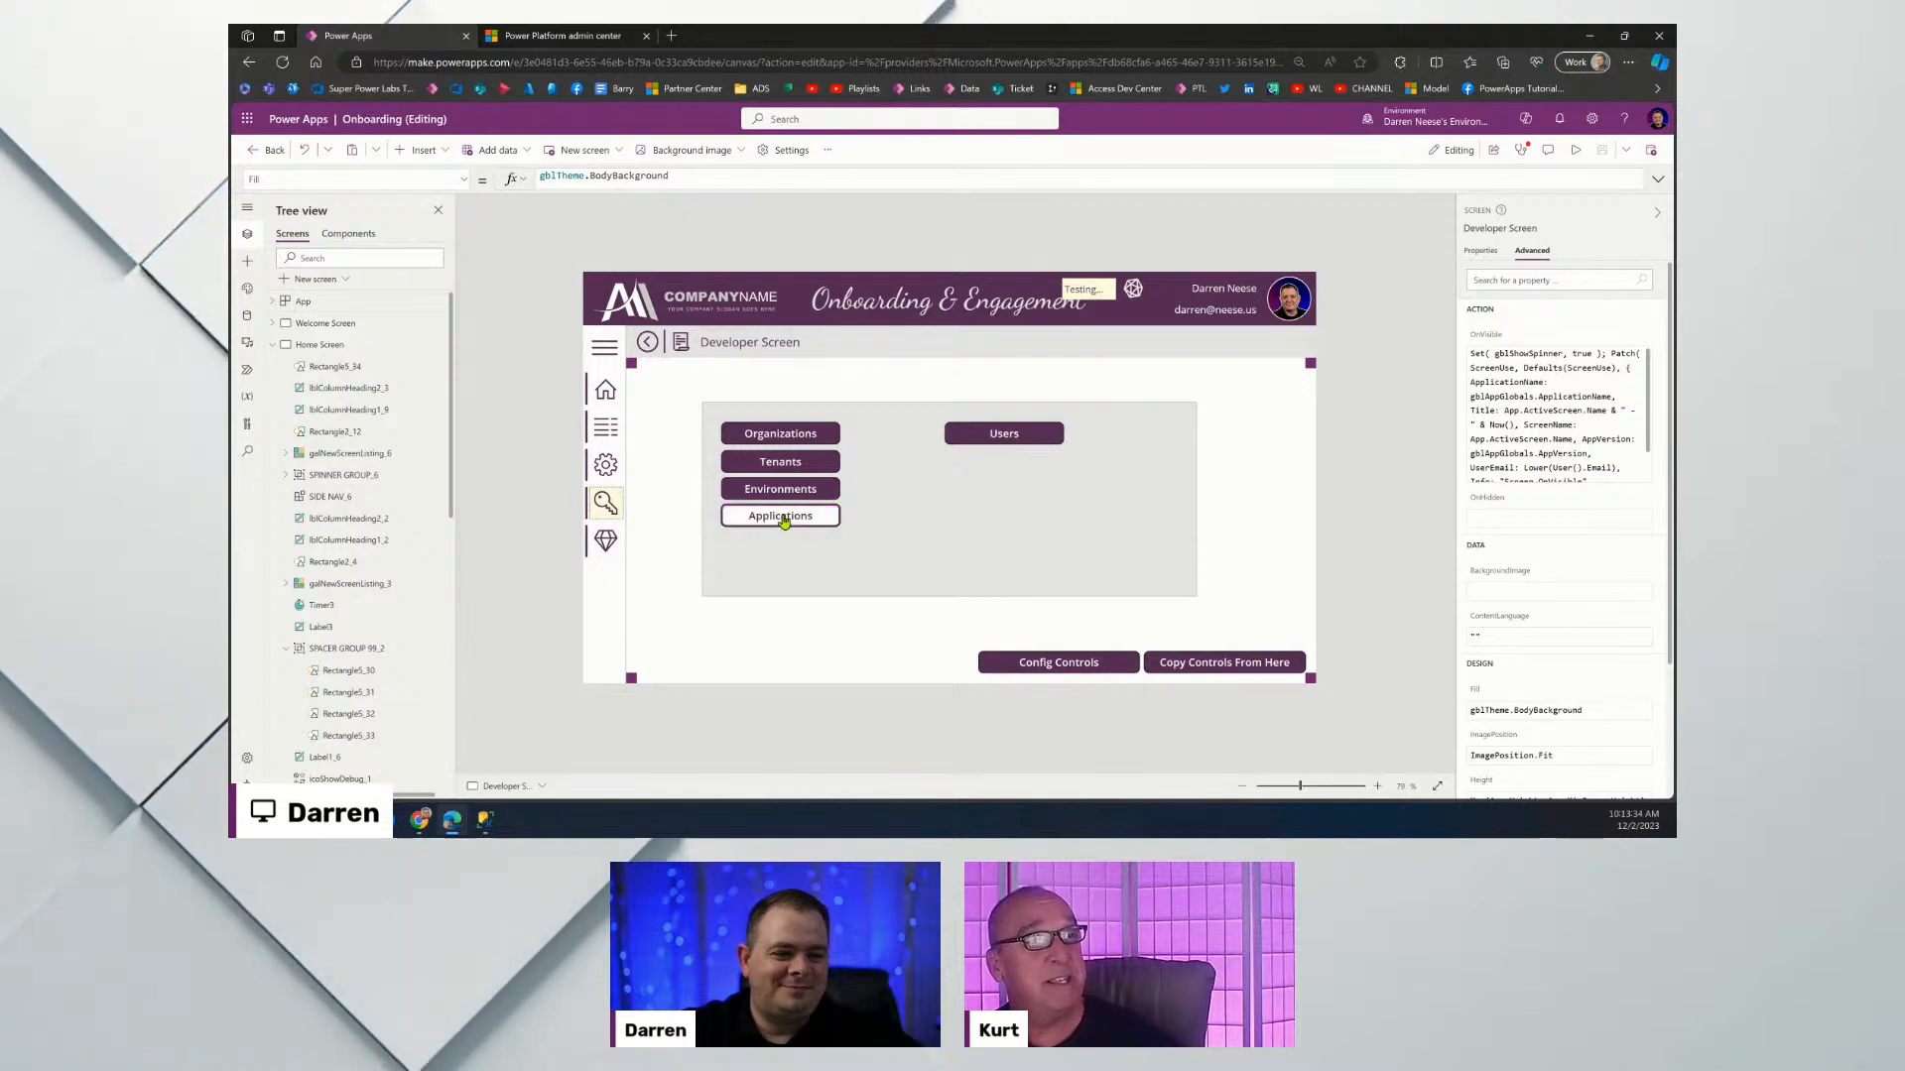
{"action": "left_click", "coordinate": [783, 518], "text": "alt"}
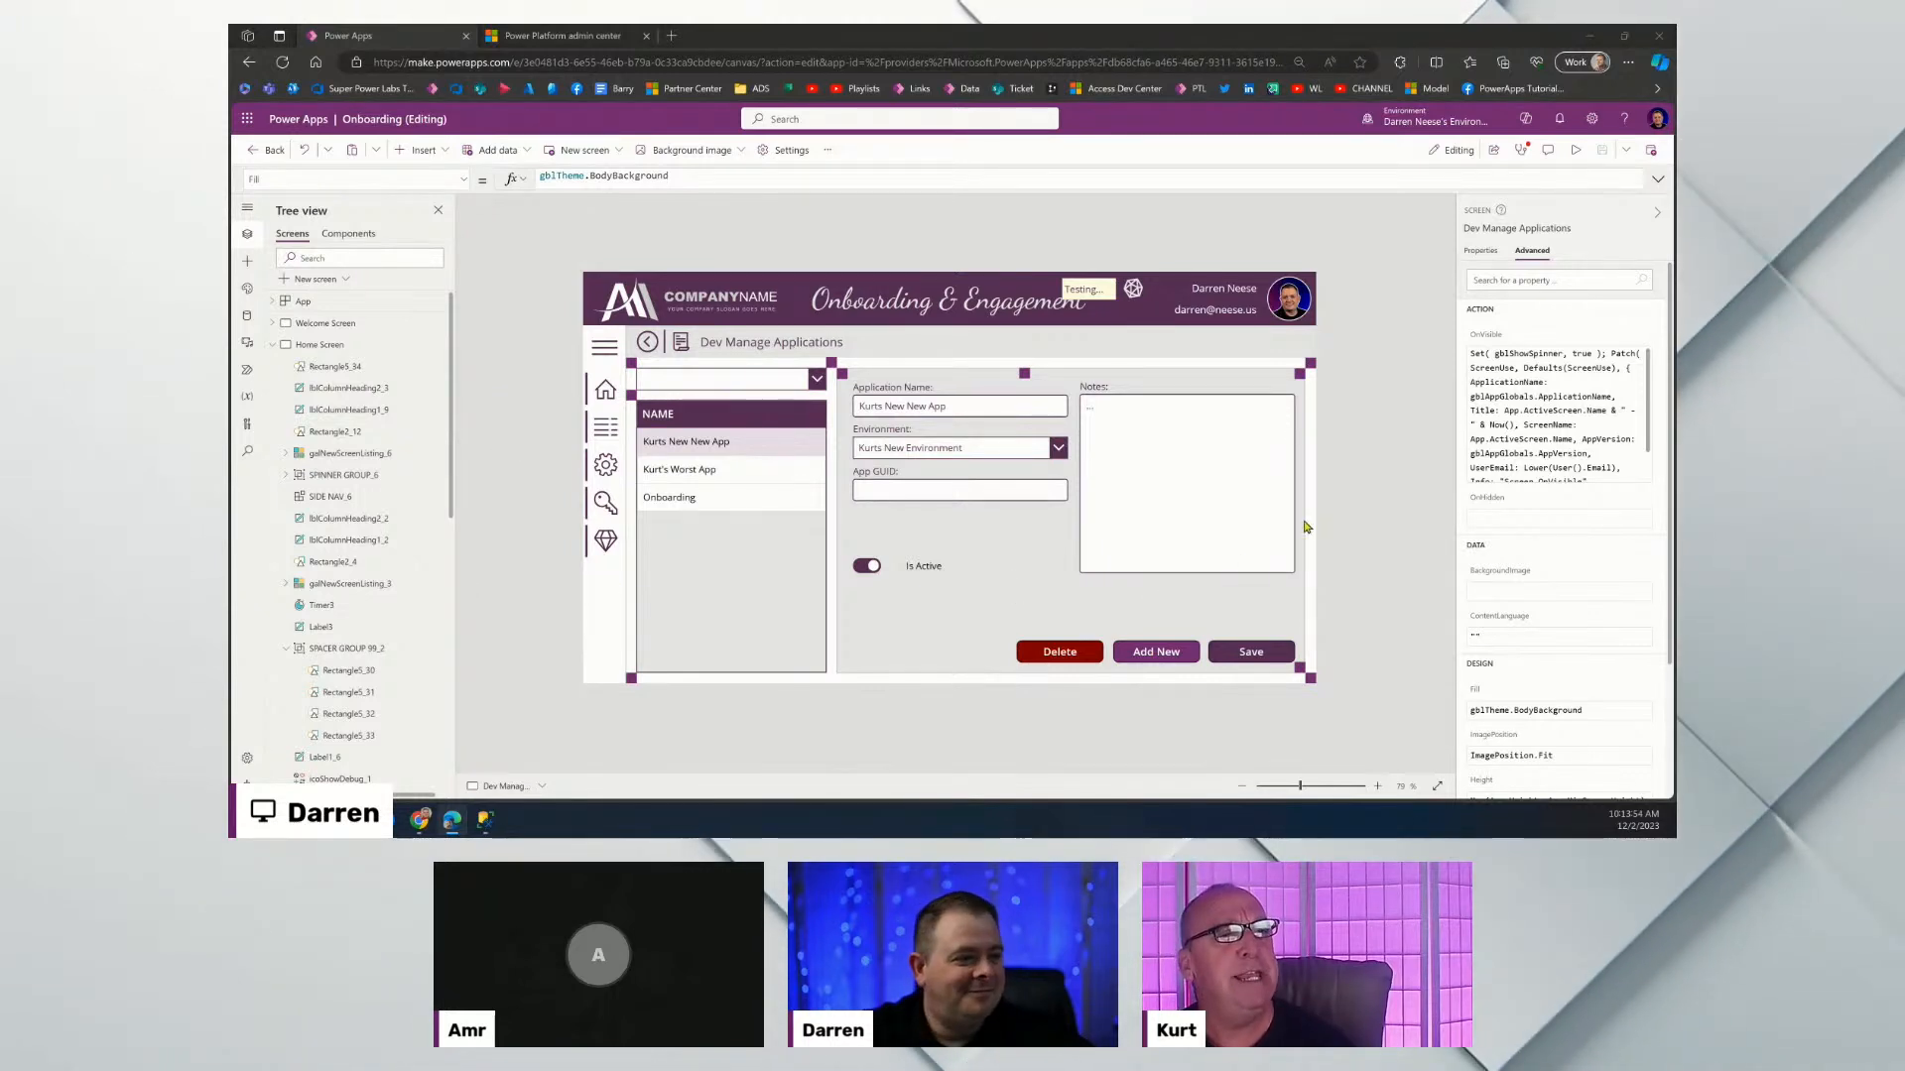
Duplicate the Dev Manage Applications screen from its Tree view options menu.
{"action": "left_click", "coordinate": [273, 346]}
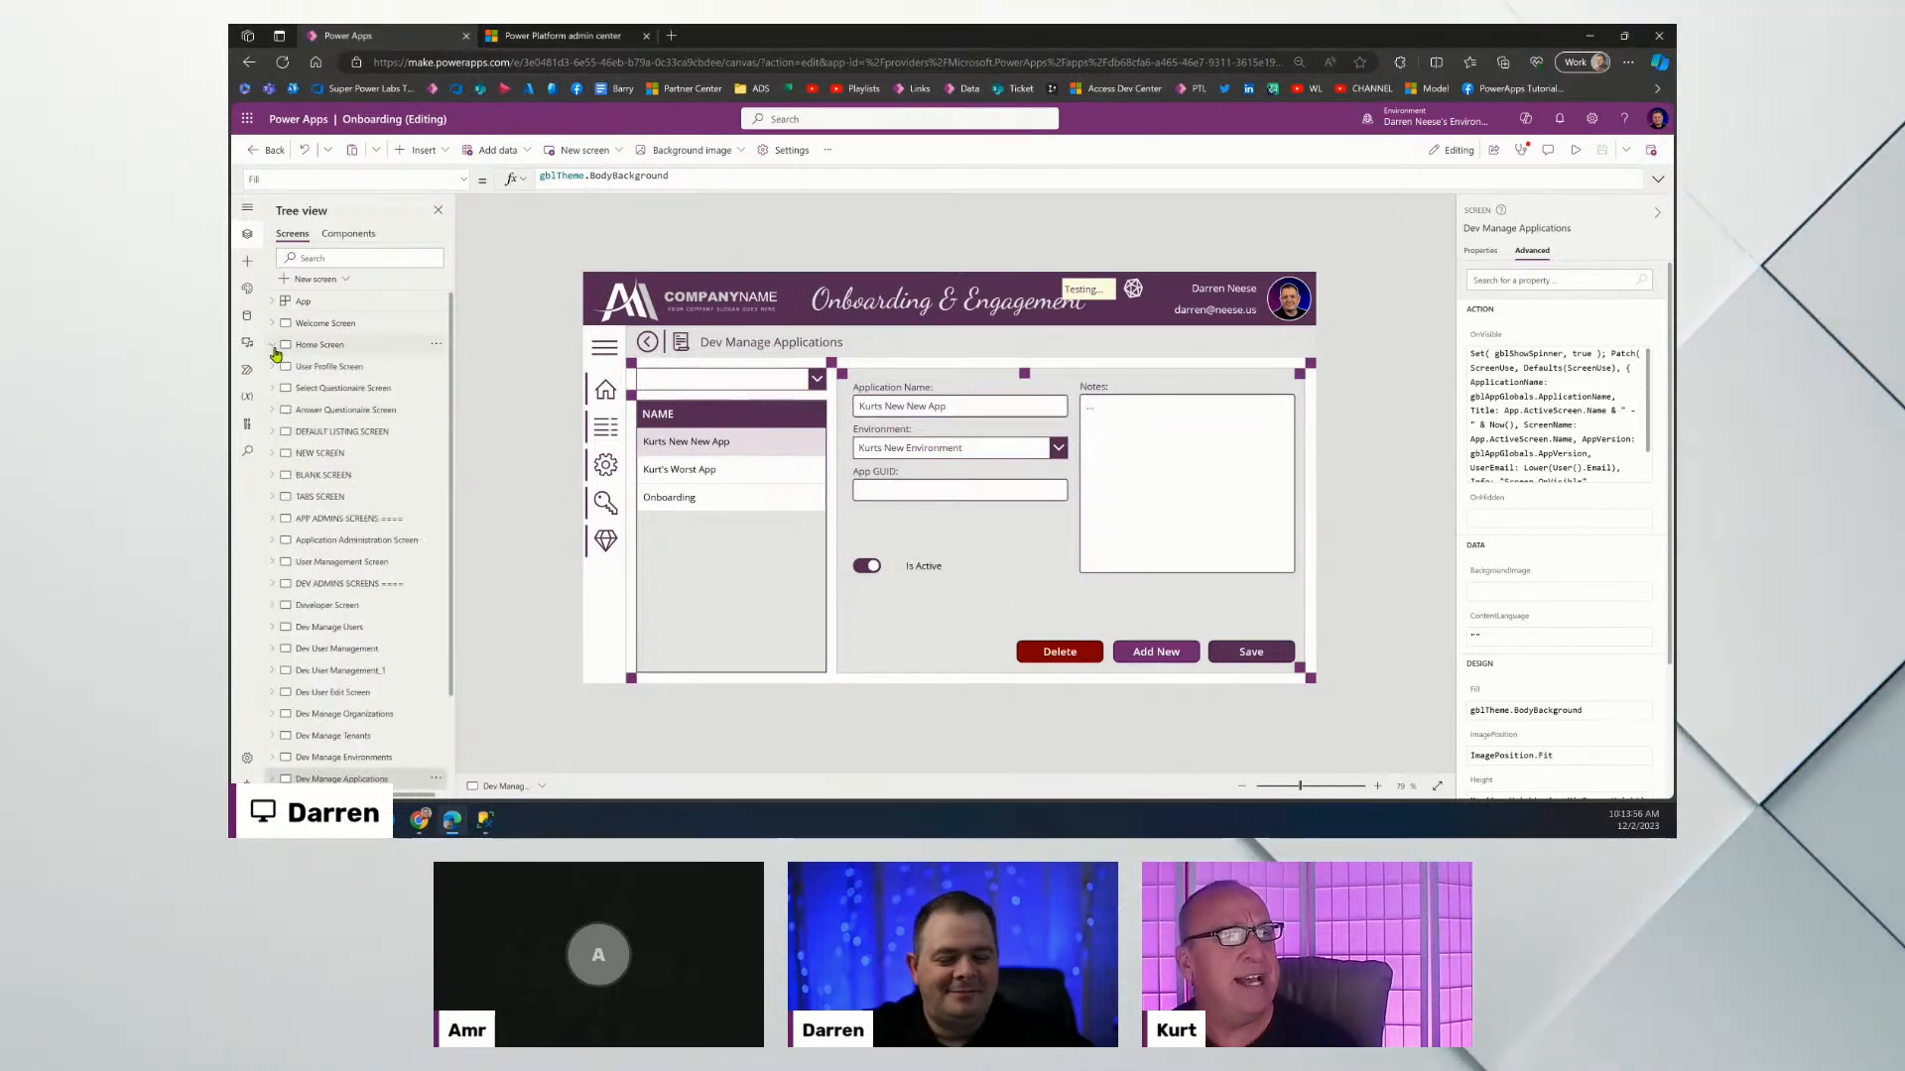
{"action": "scroll", "coordinate": [370, 654], "scroll_direction": "down", "scroll_amount": 2}
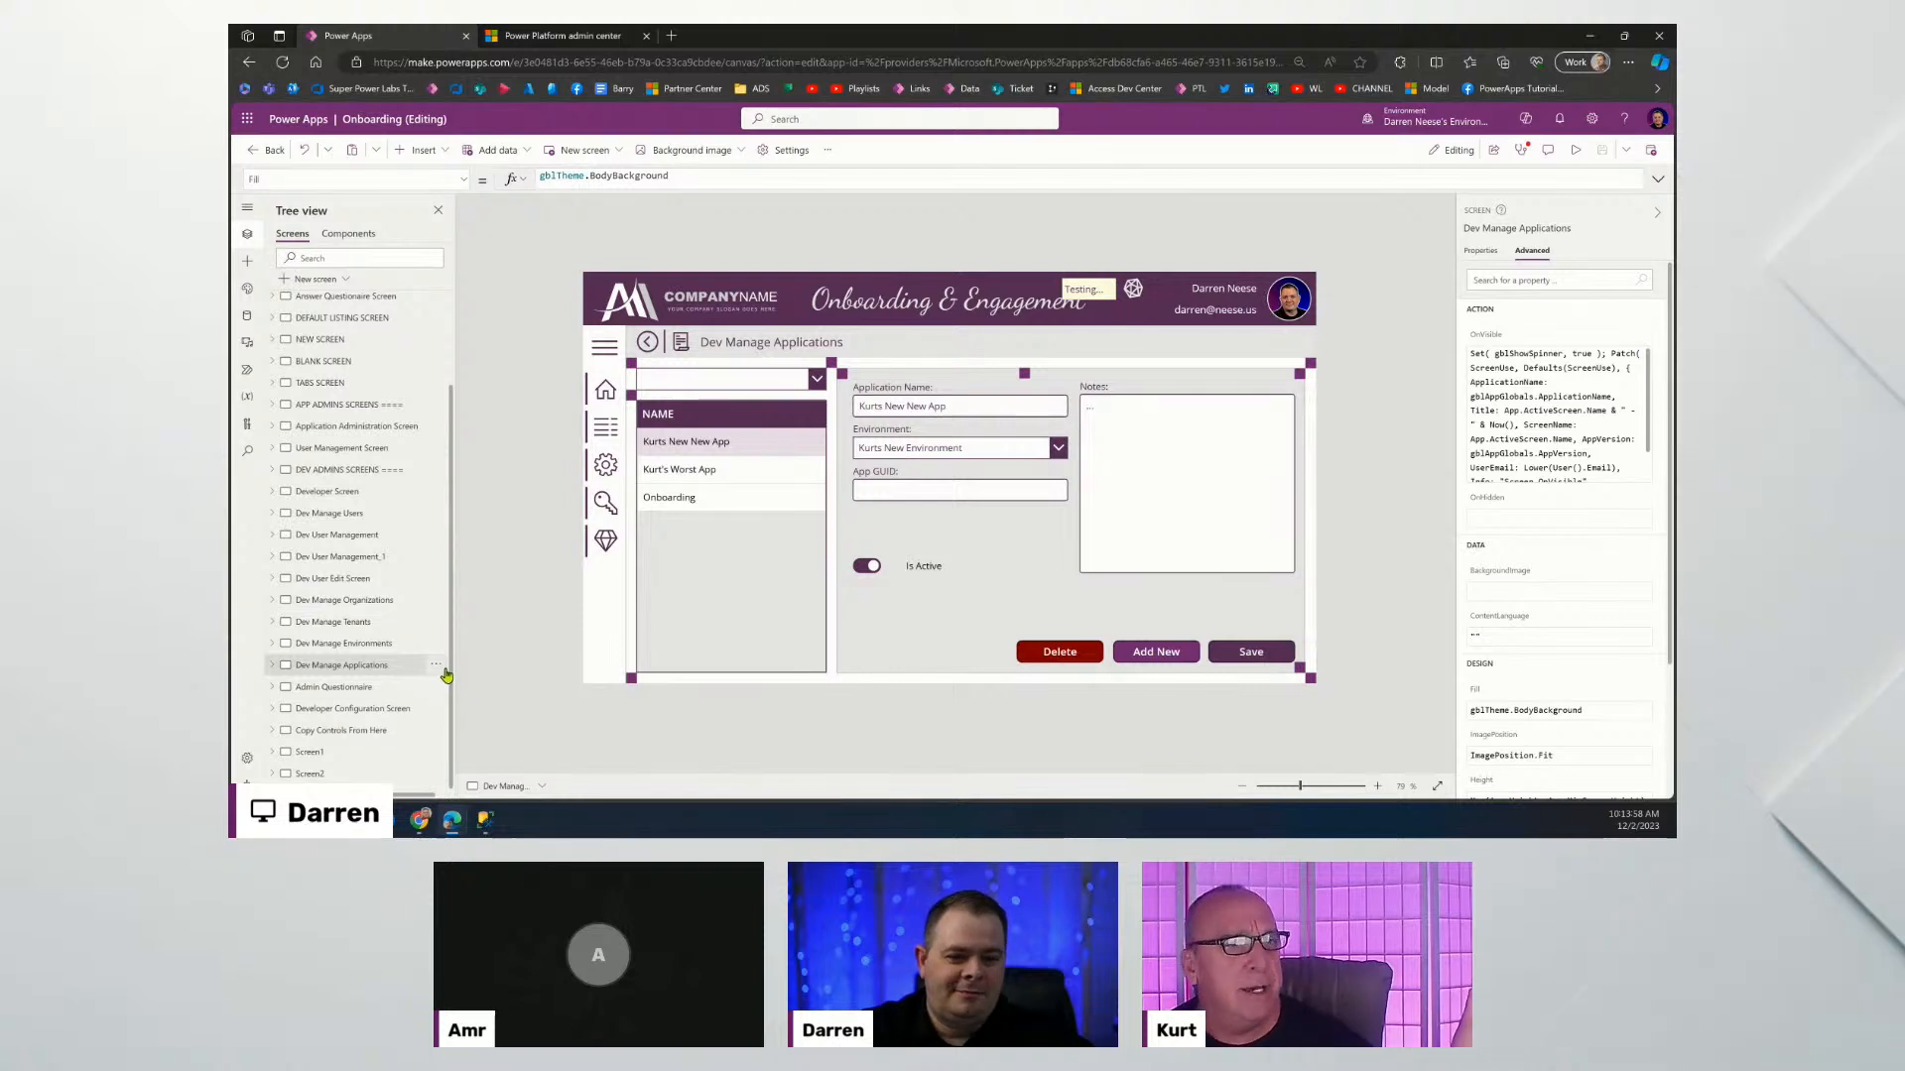
{"action": "left_click", "coordinate": [437, 671]}
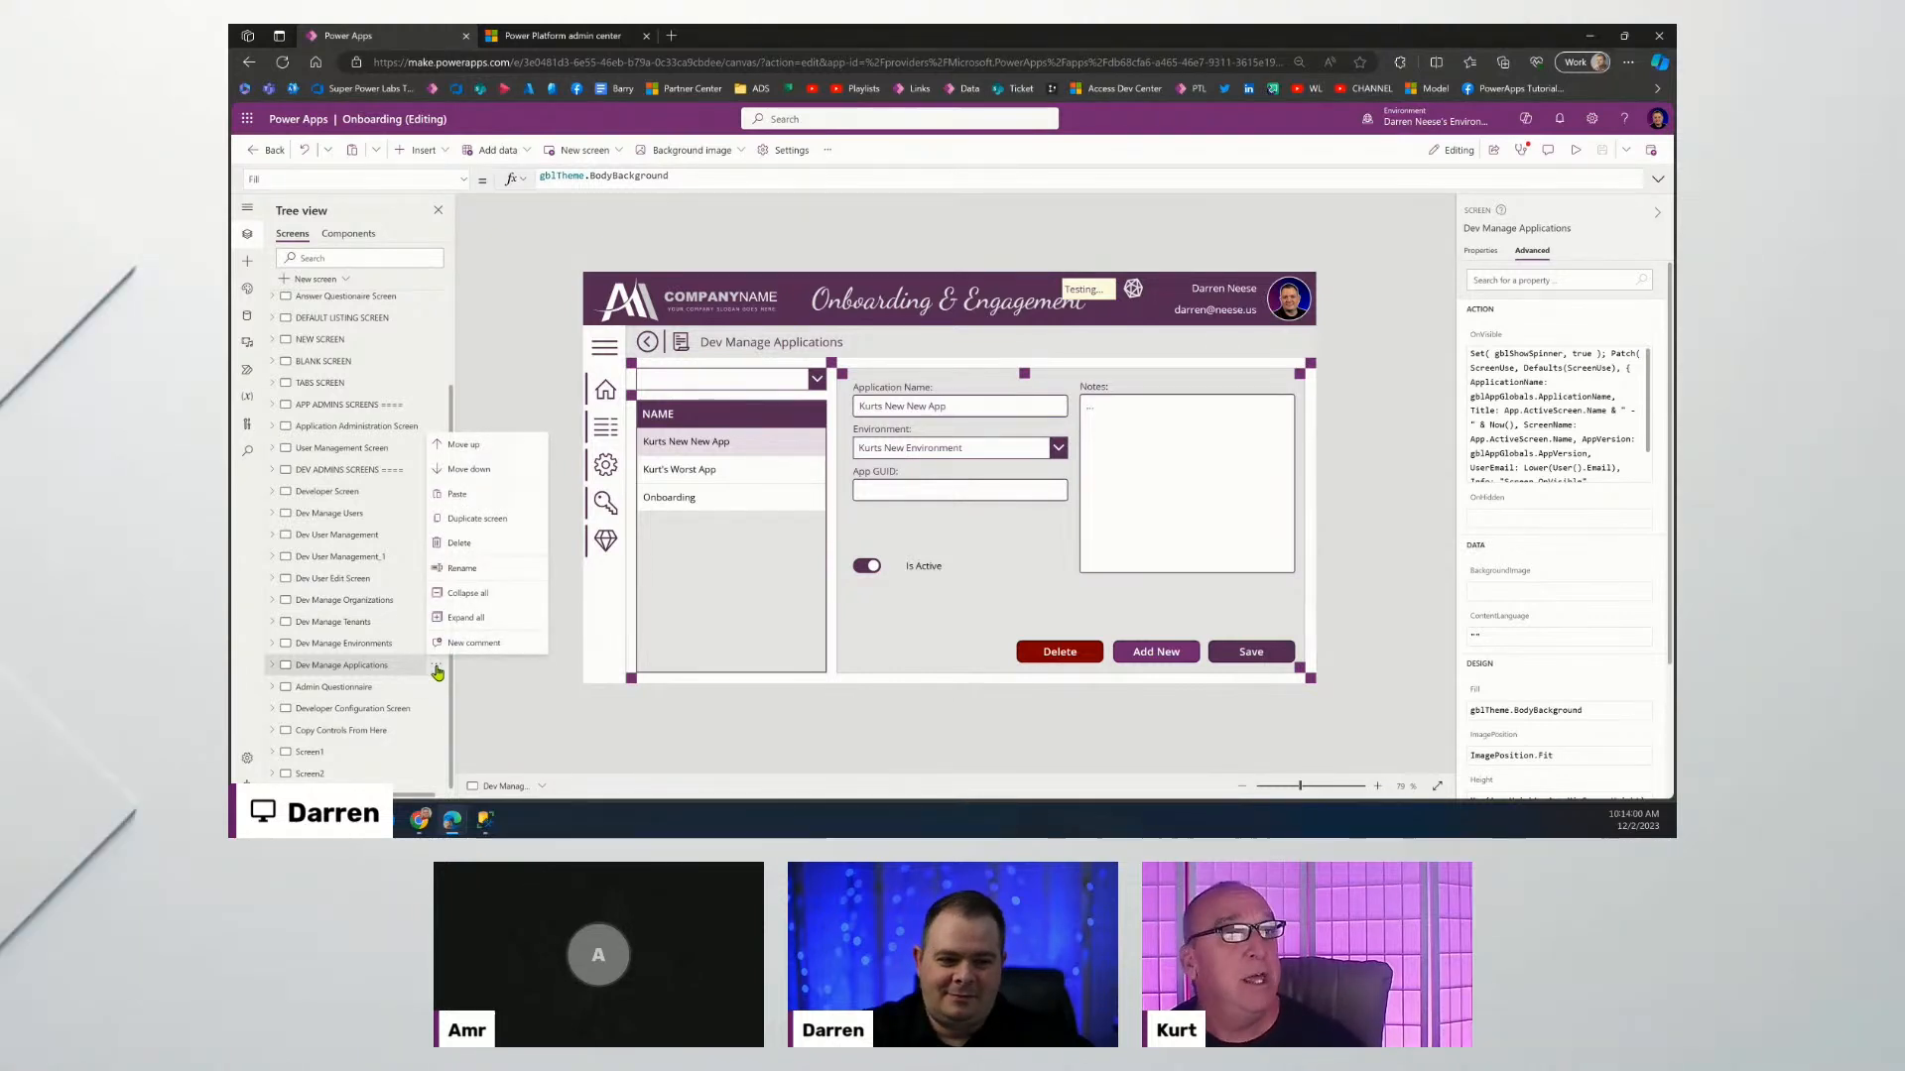
{"action": "left_click", "coordinate": [458, 529]}
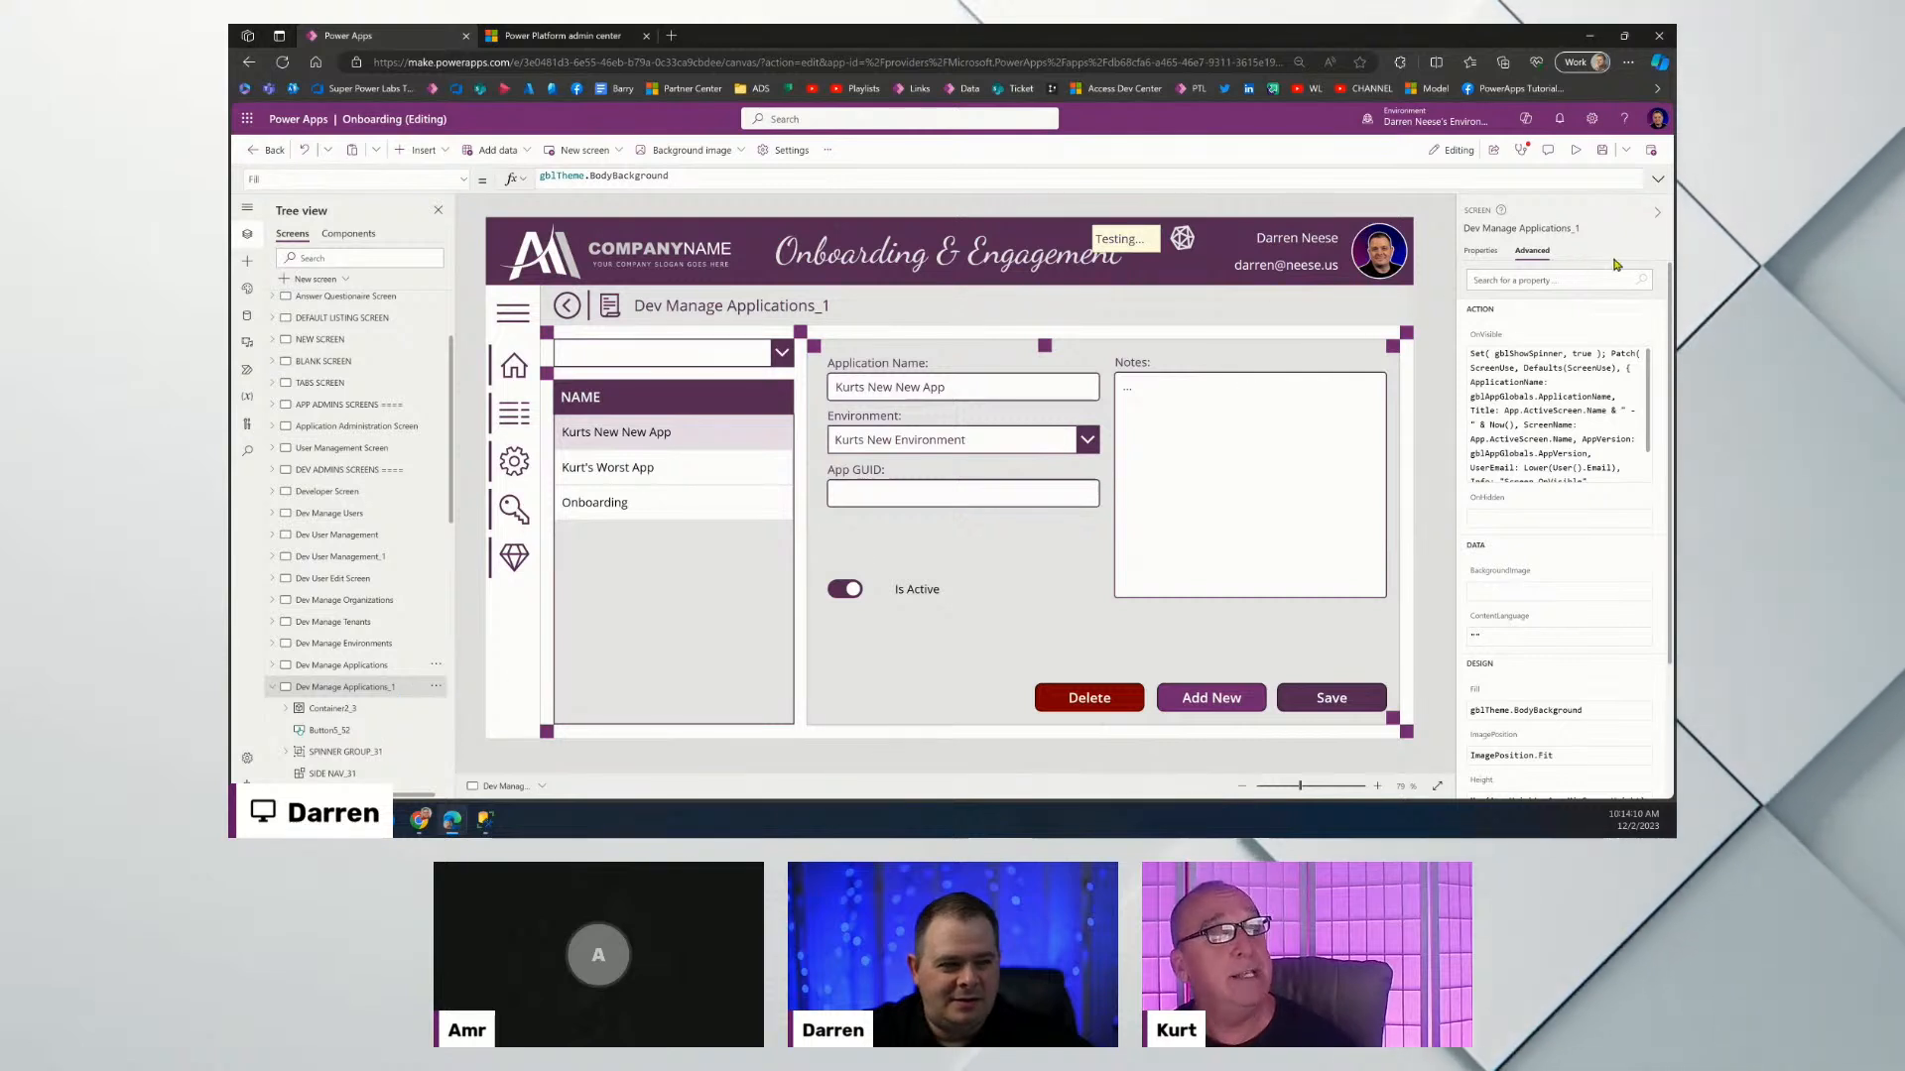
Enter 'Admin Manage Requirements' as the duplicated screen's name in the properties pane.
{"action": "left_click", "coordinate": [1515, 227]}
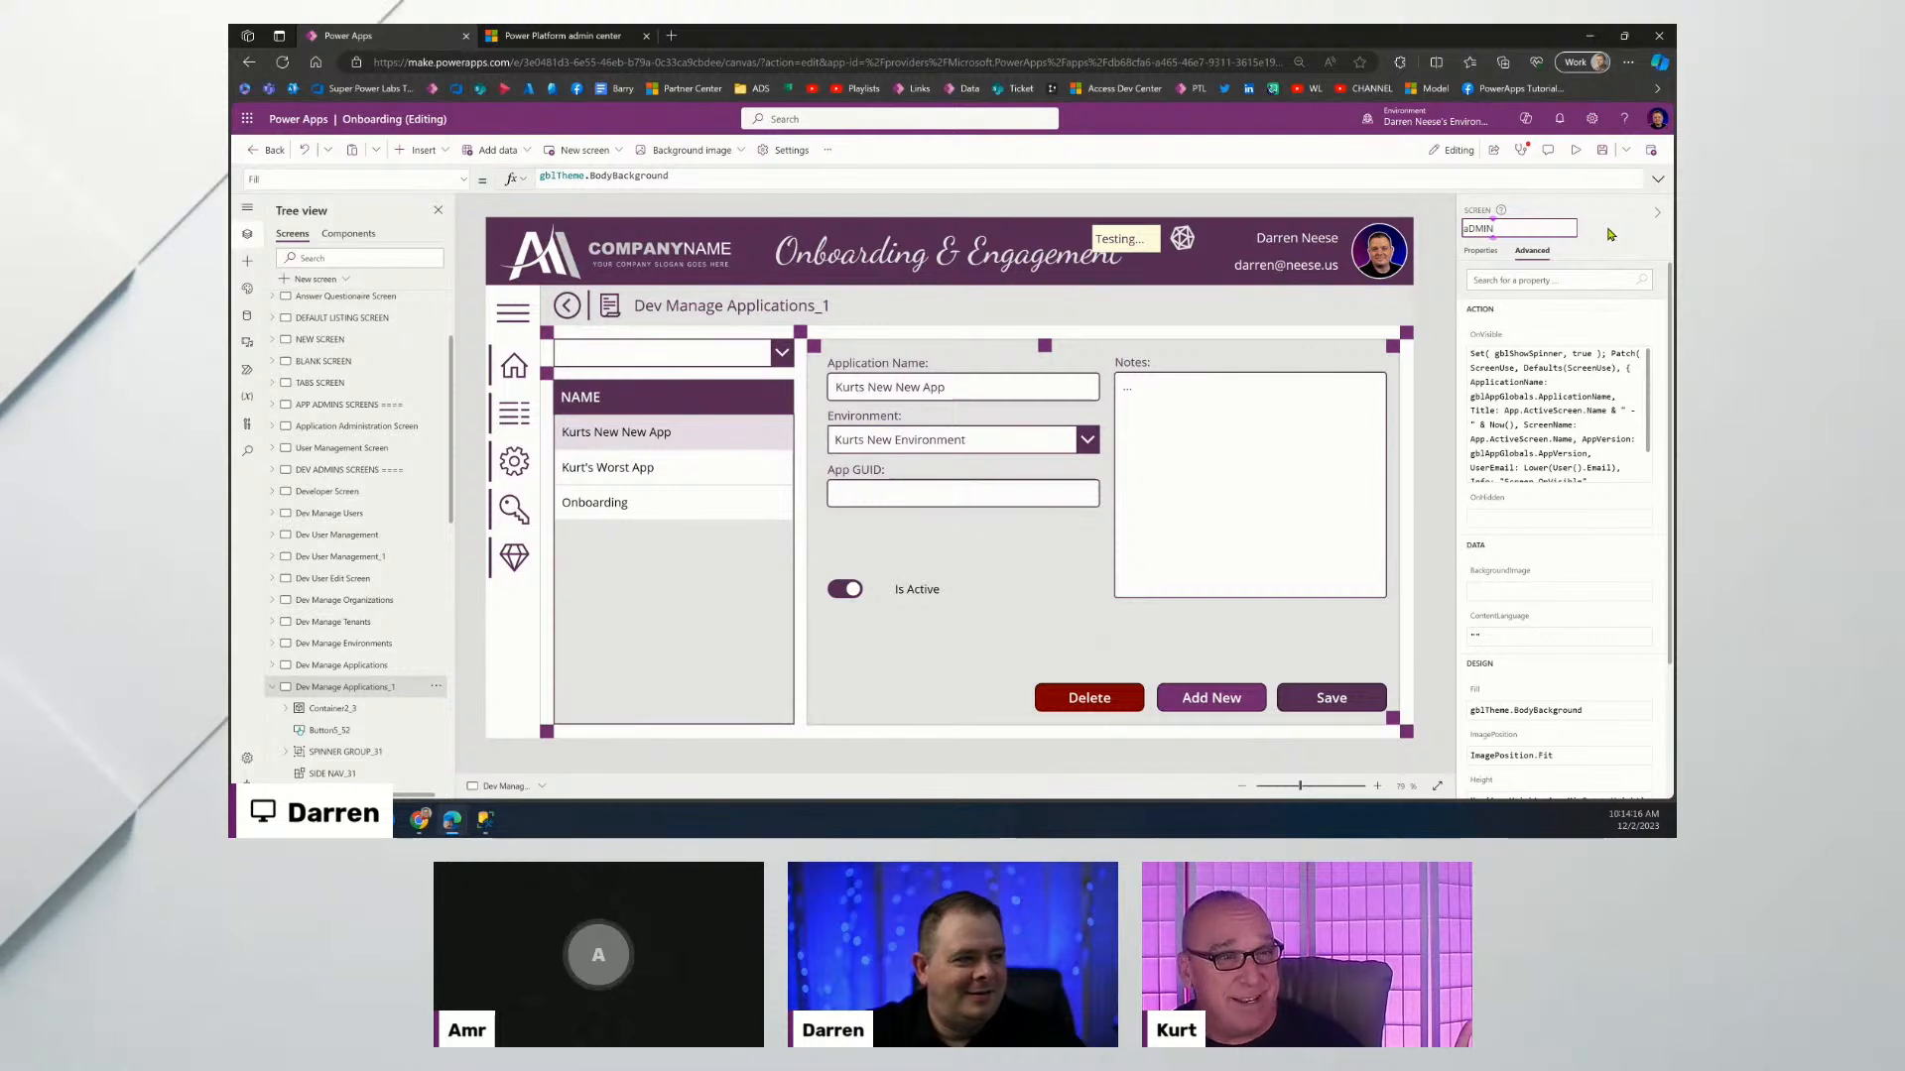
{"action": "type", "text": "Amind"}
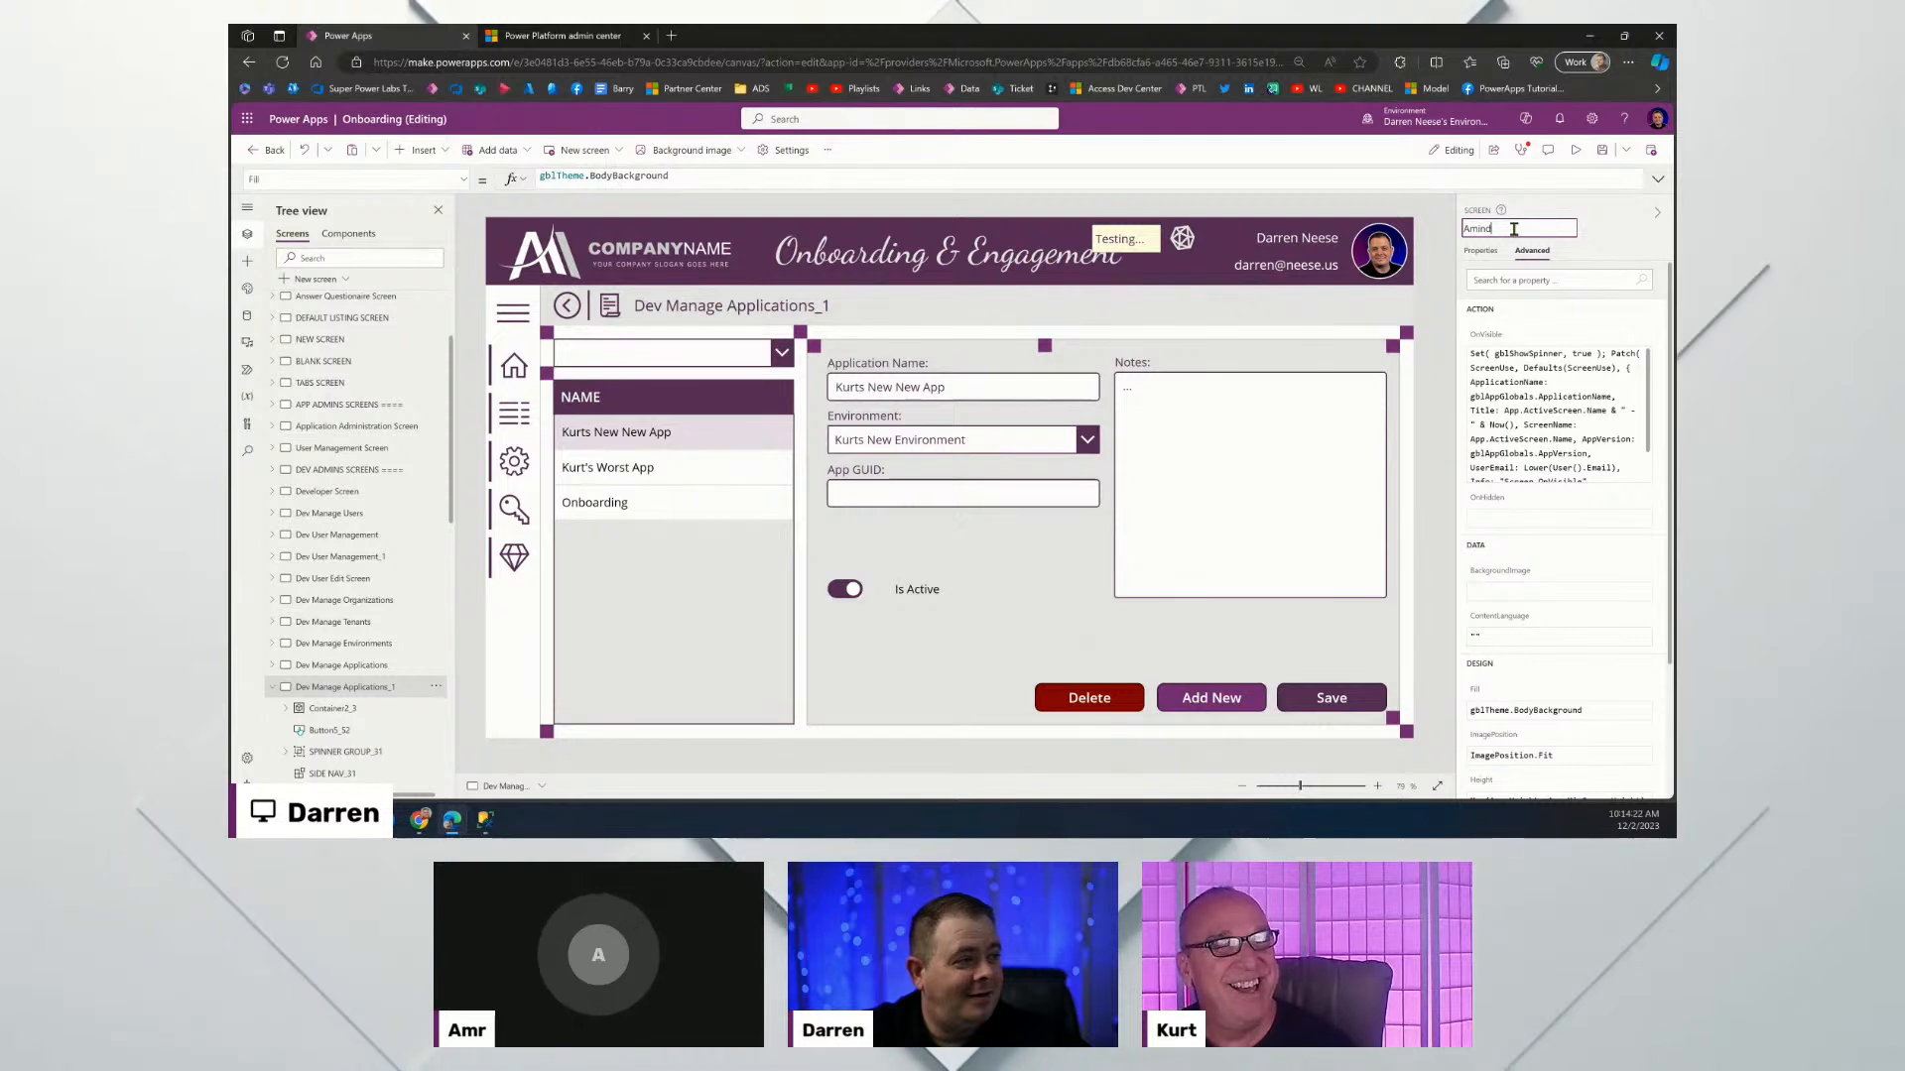
{"action": "key", "text": "BackSpace"}
{"action": "key", "text": "BackSpace"}
{"action": "key", "text": "BackSpace"}
{"action": "key", "text": "BackSpace"}
{"action": "type", "text": "dmin"}
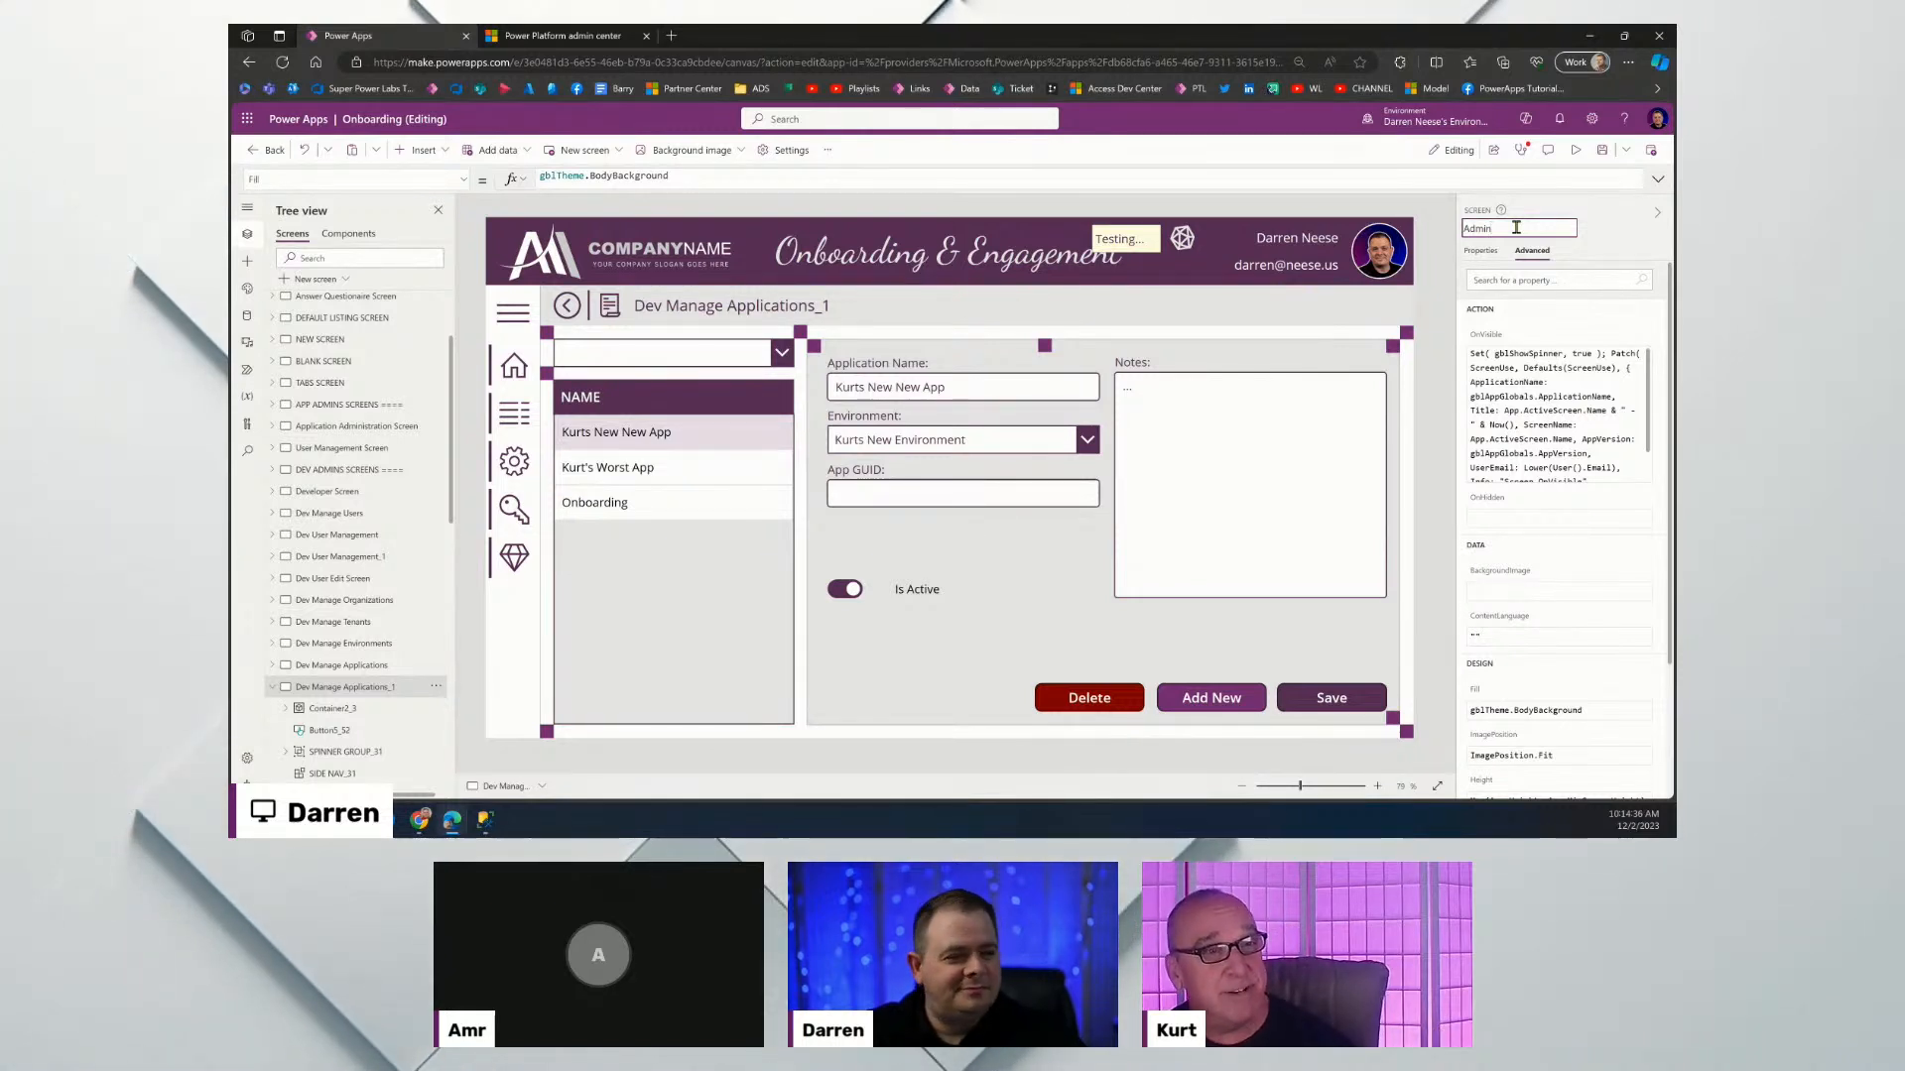
{"action": "type", "text": "qui"}
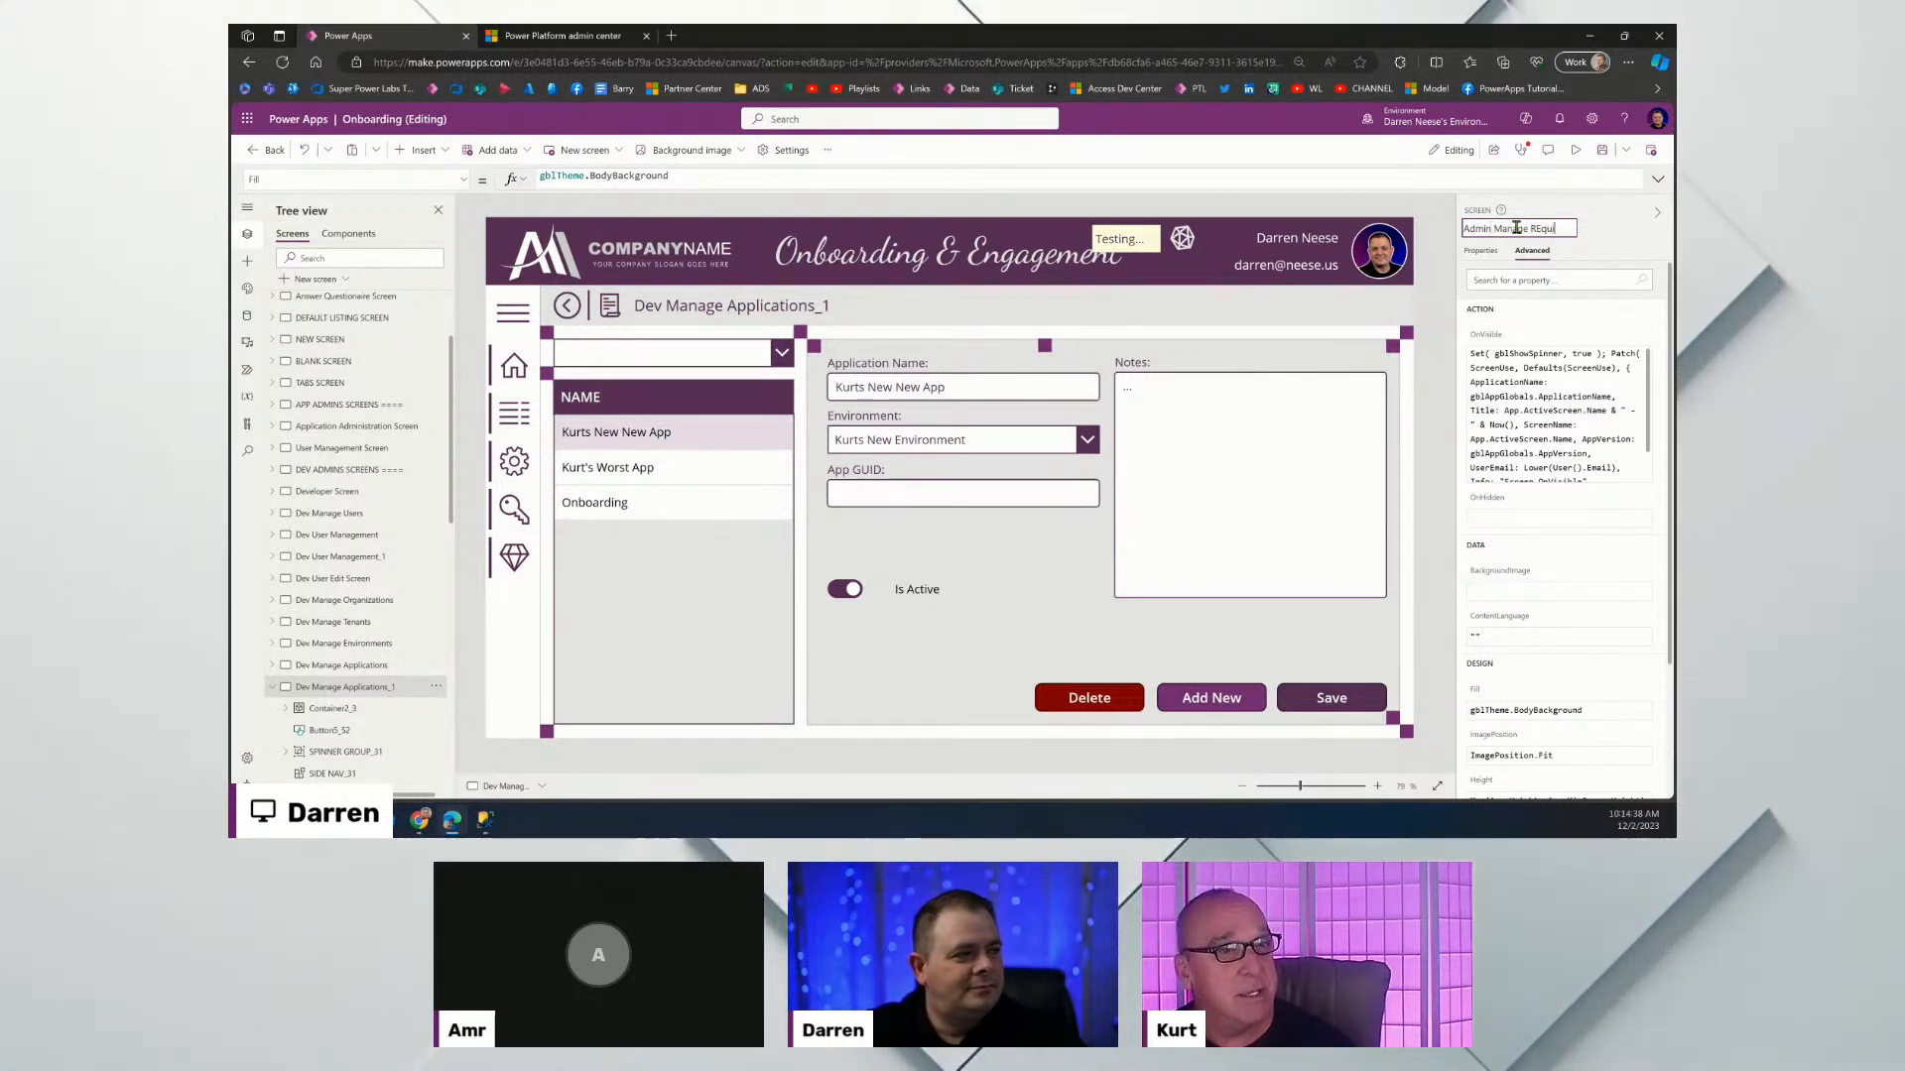
{"action": "type", "text": "quirements"}
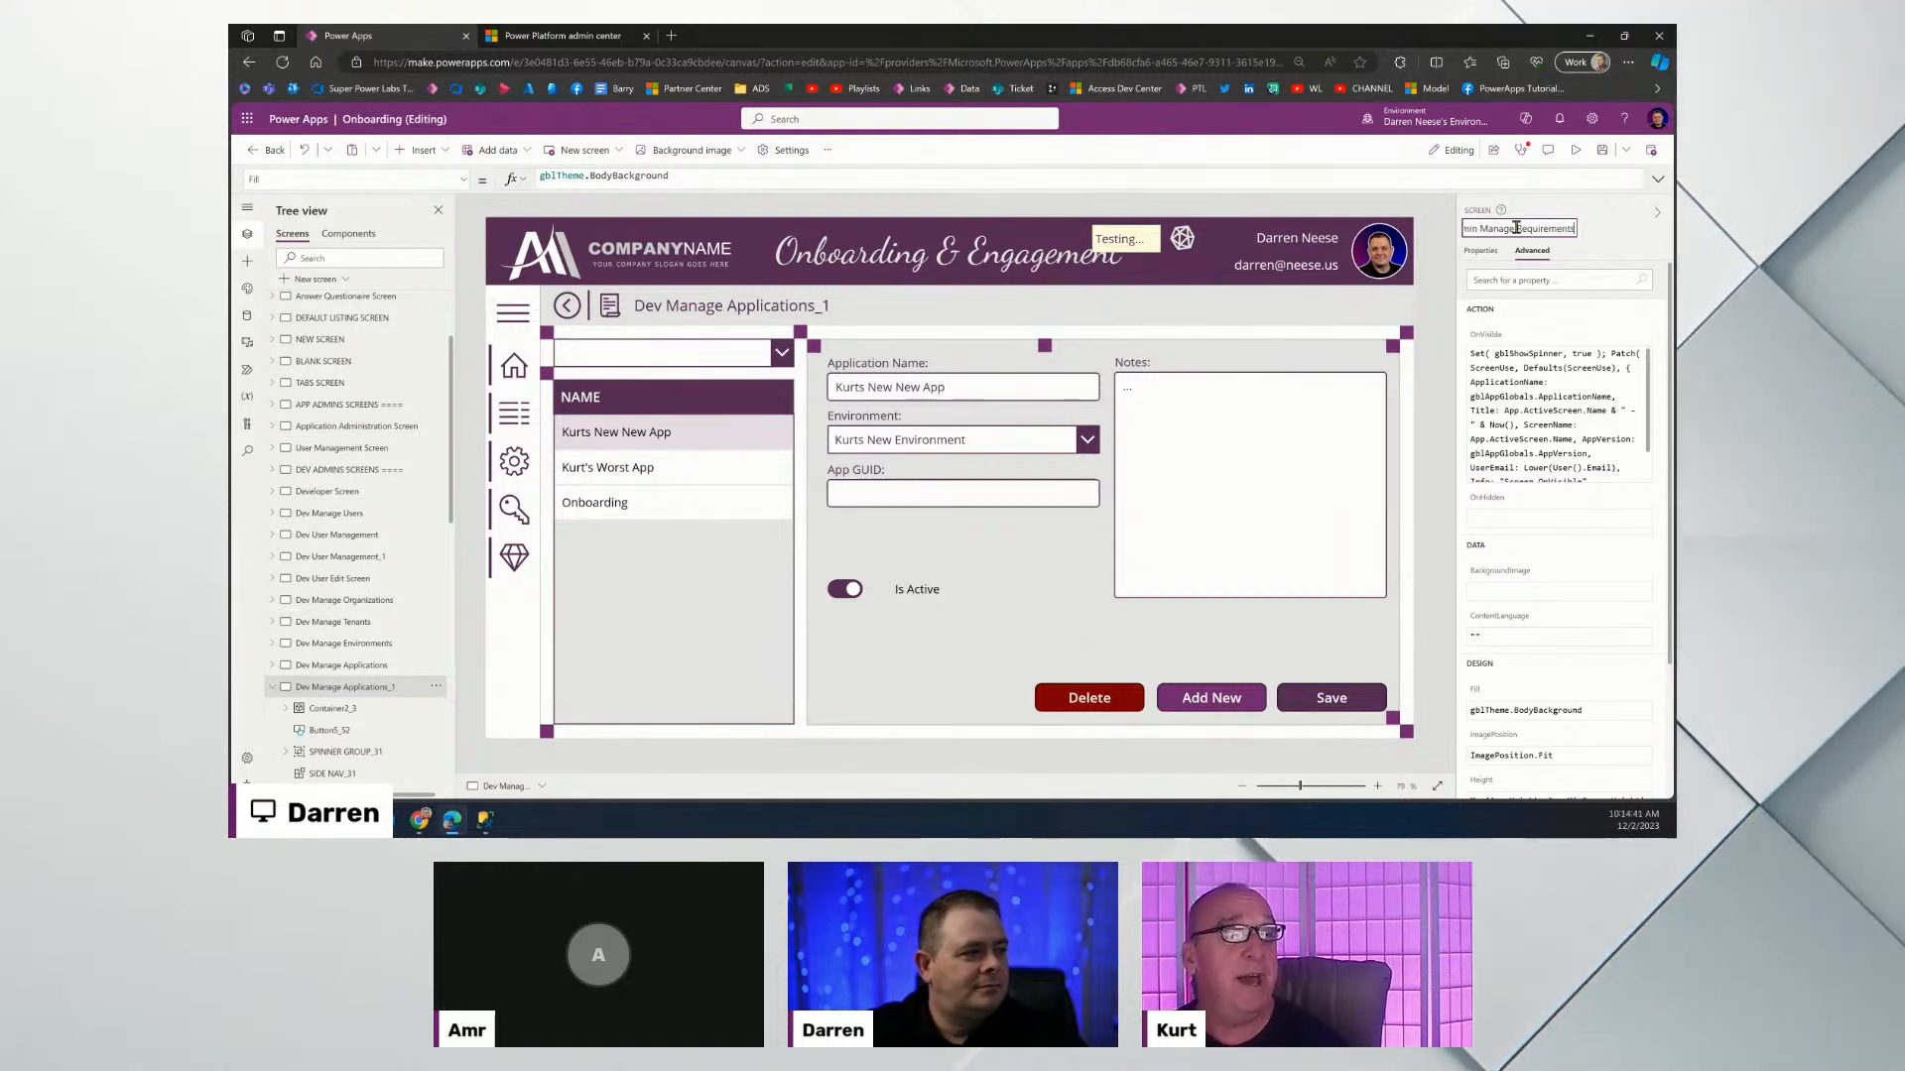
{"action": "key", "text": "Return"}
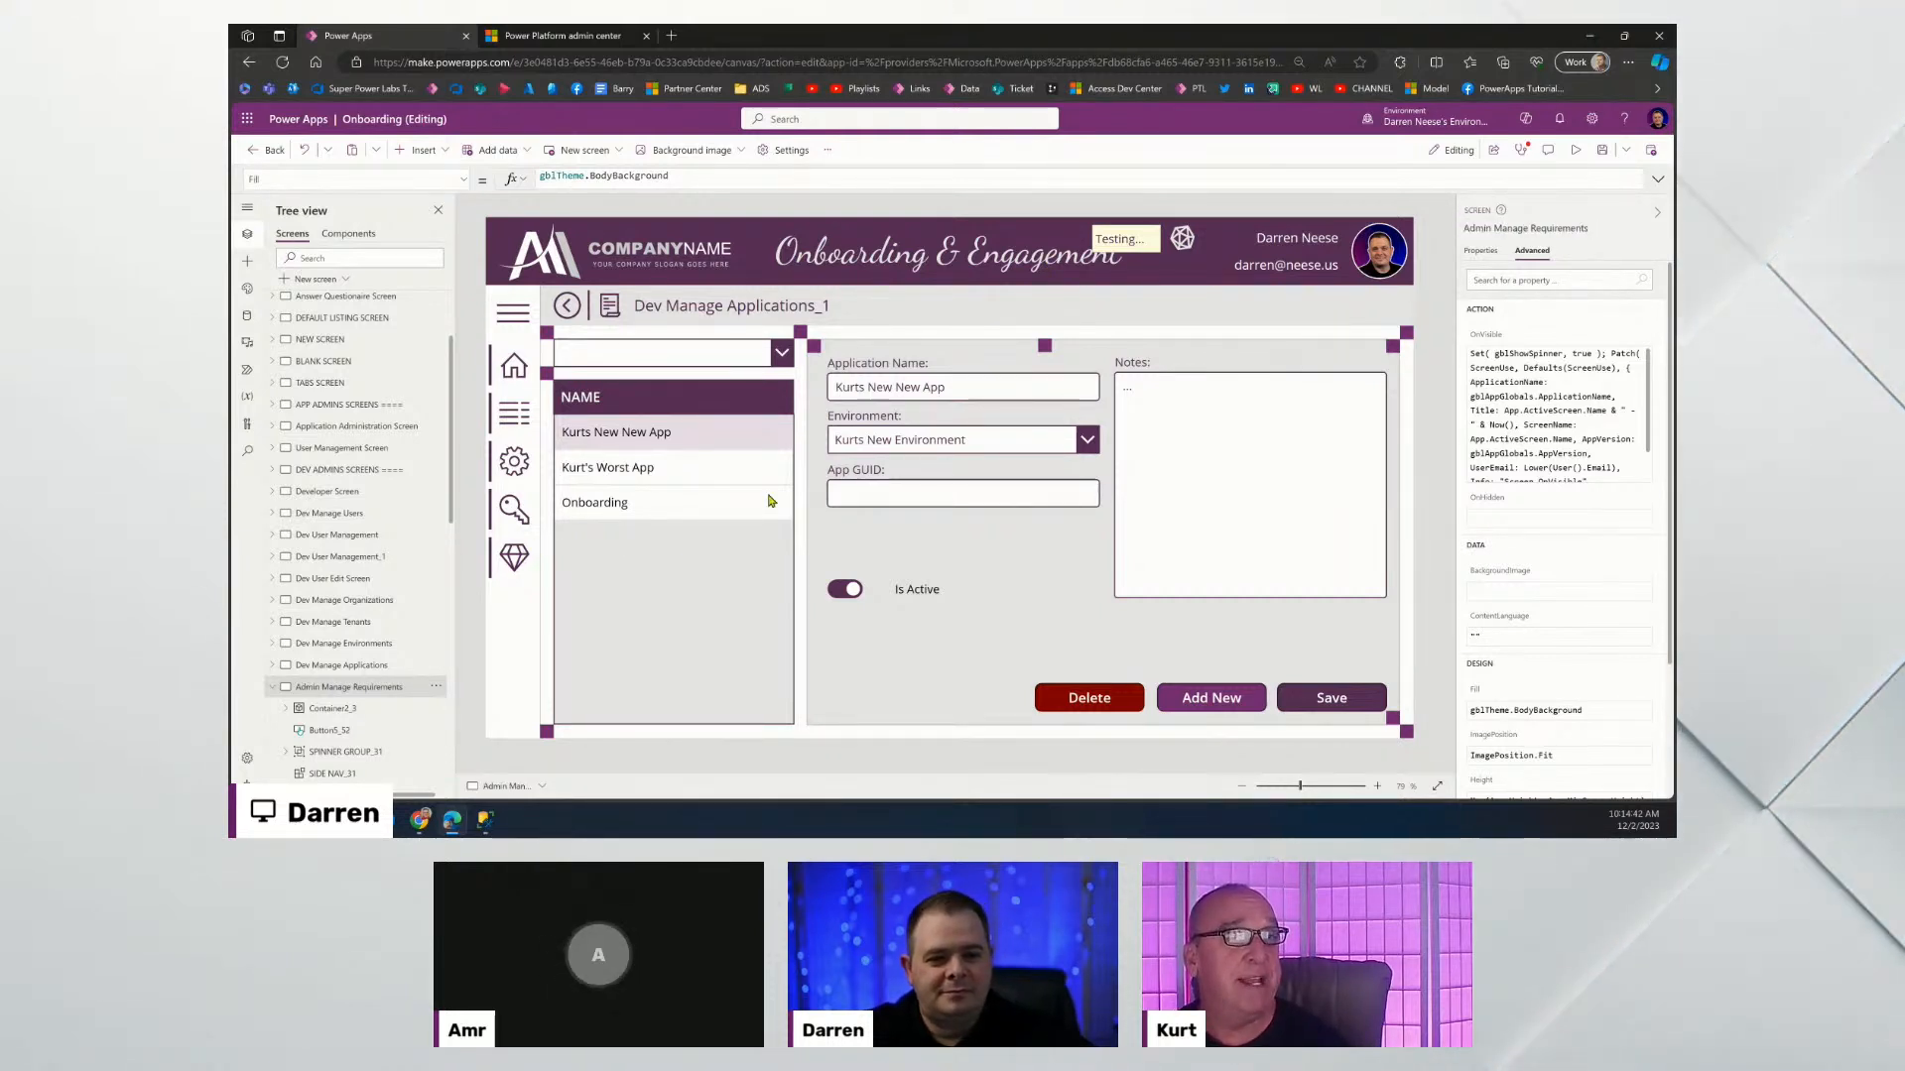
Move Admin Manage Requirements up past Dev Manage Organizations and Dev User Edit Screen.
{"action": "left_click", "coordinate": [434, 689]}
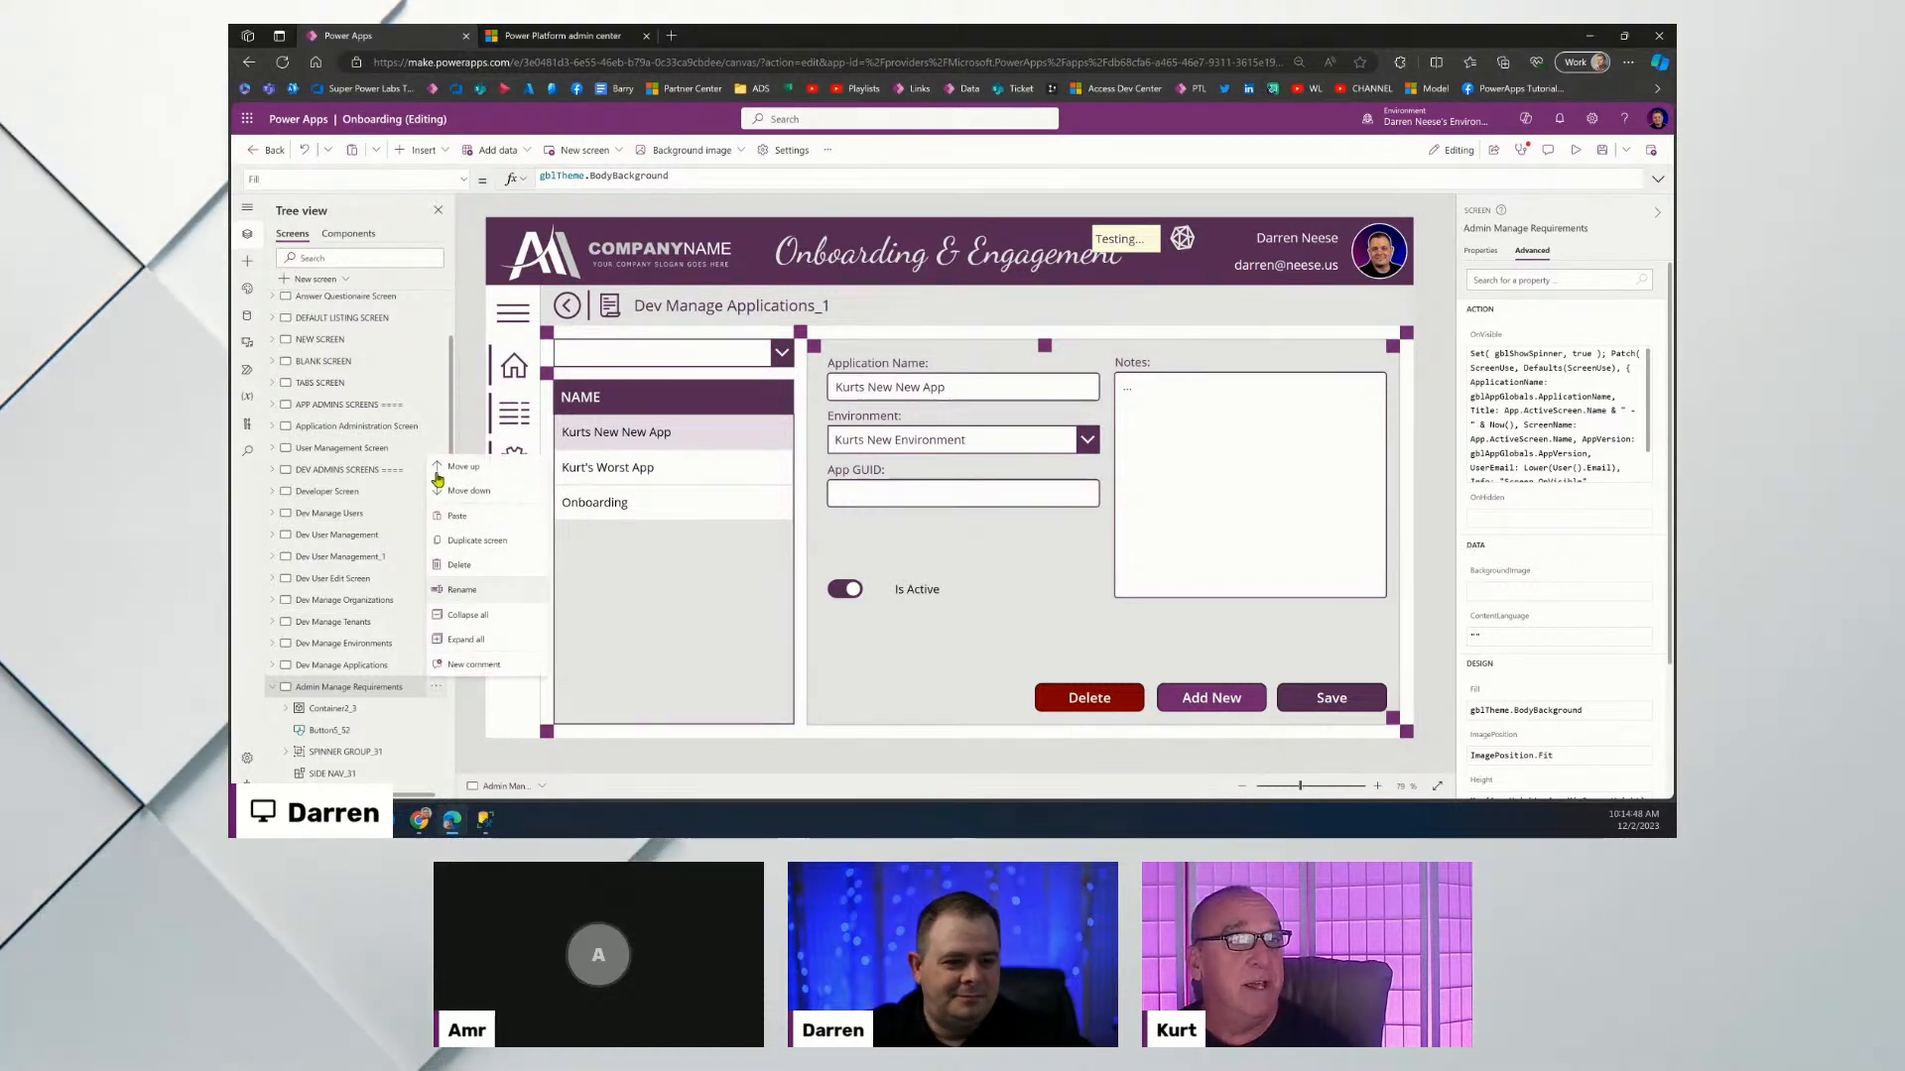
{"action": "left_click", "coordinate": [438, 468]}
{"action": "left_click", "coordinate": [436, 665]}
{"action": "left_click", "coordinate": [464, 447]}
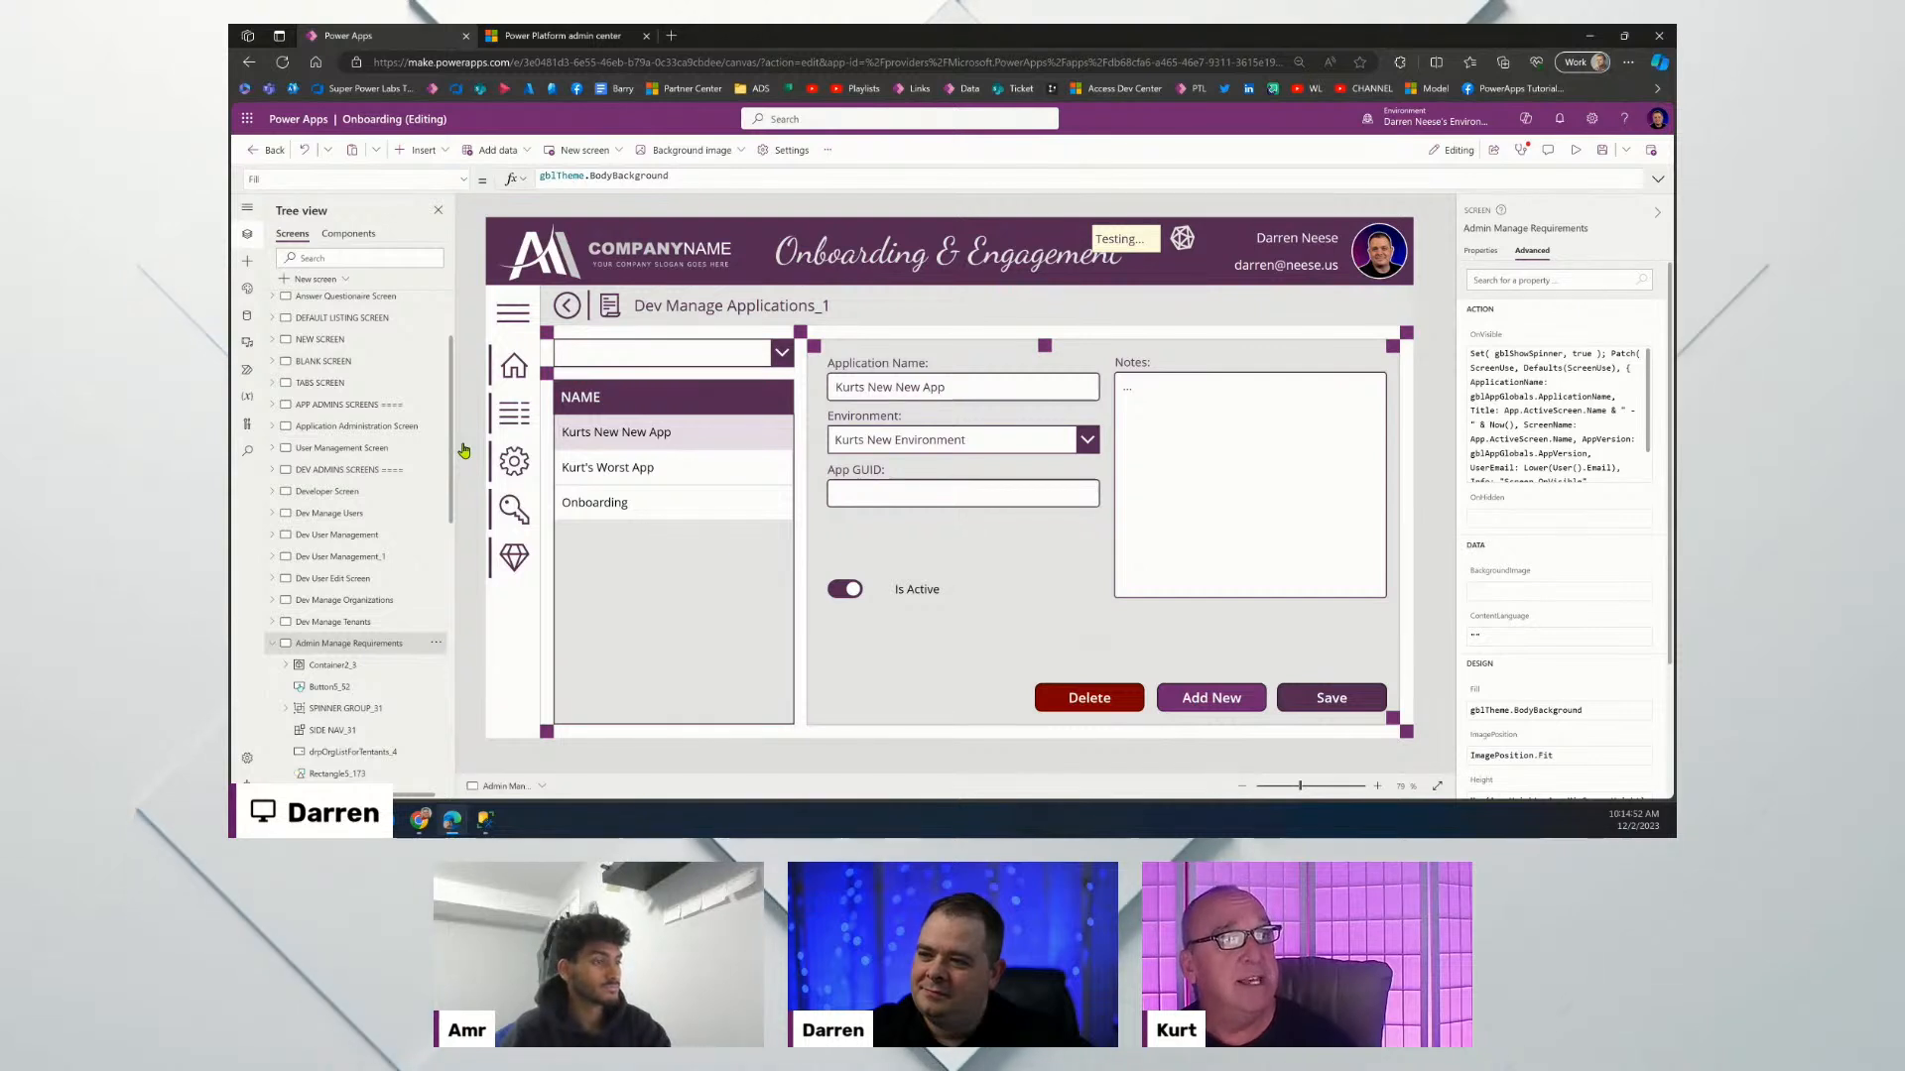
{"action": "left_click", "coordinate": [435, 643]}
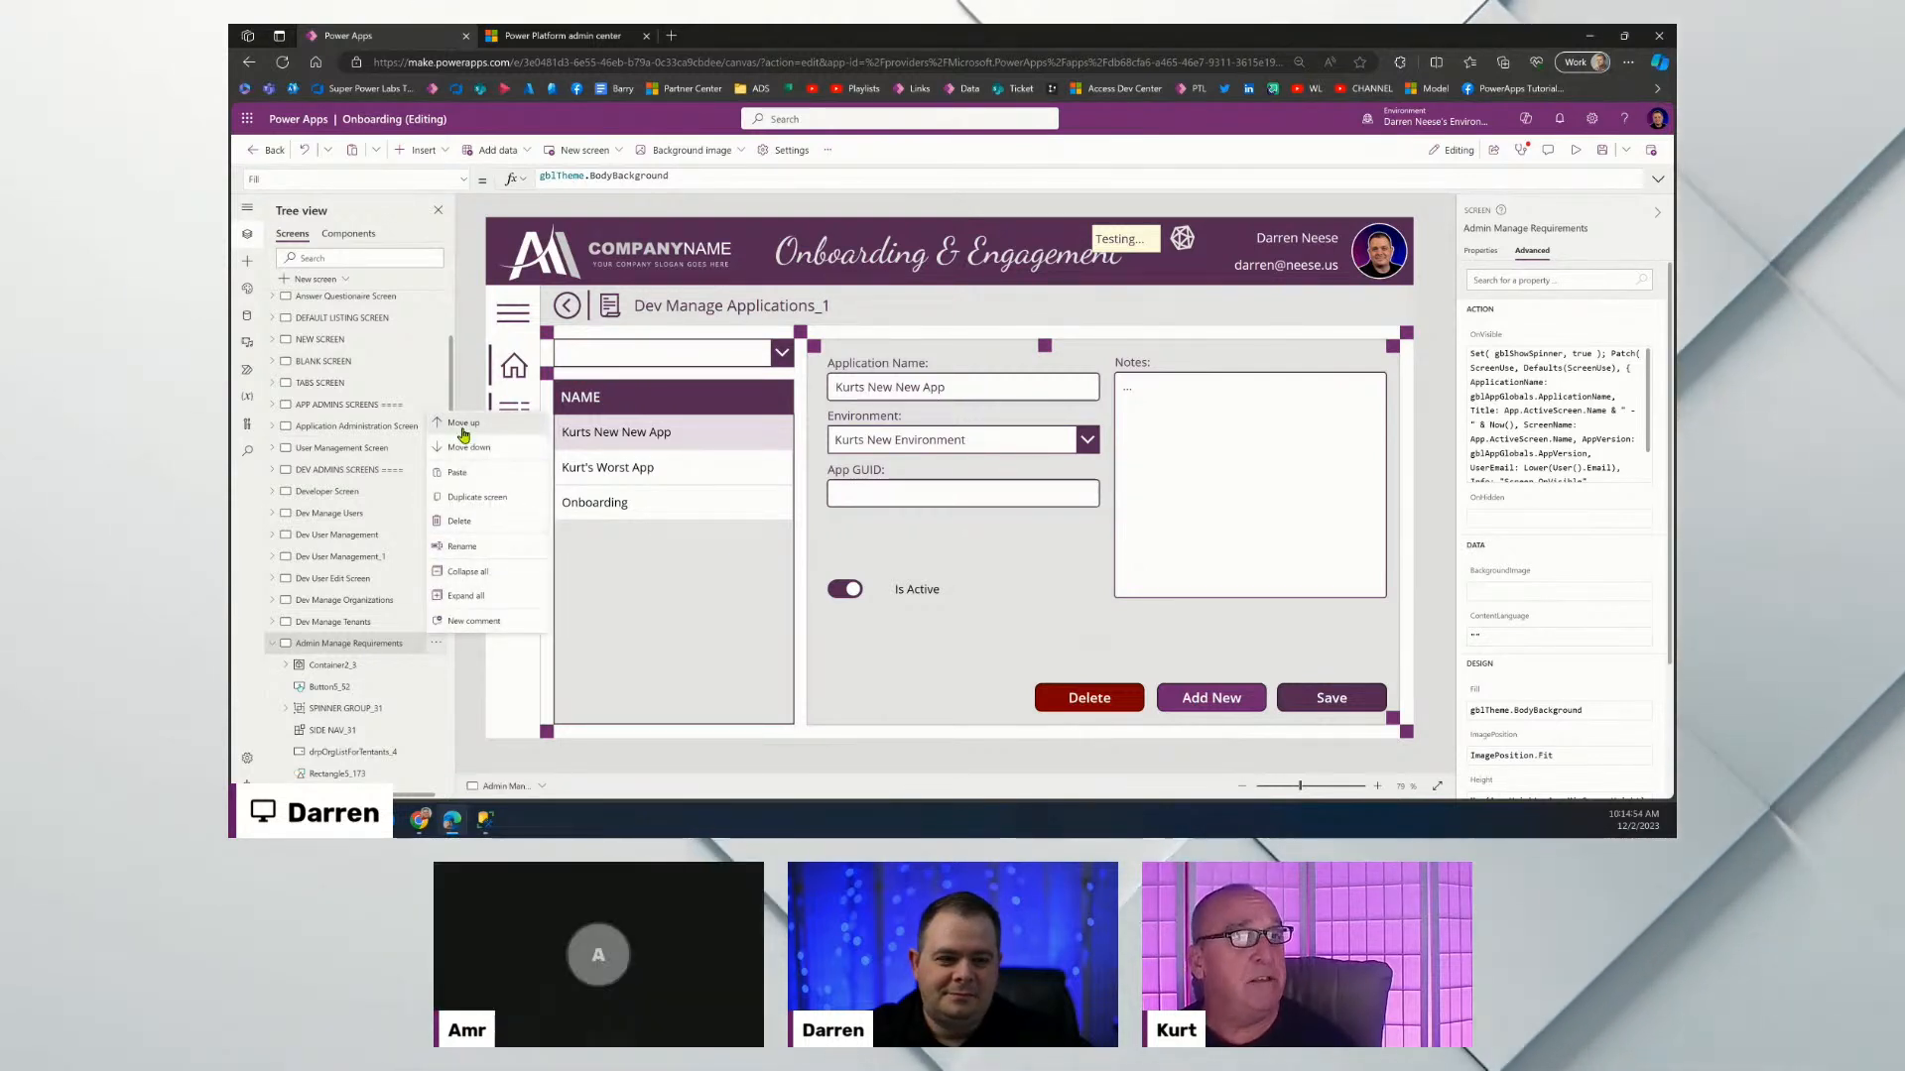
{"action": "left_click", "coordinate": [463, 433]}
{"action": "left_click", "coordinate": [435, 621]}
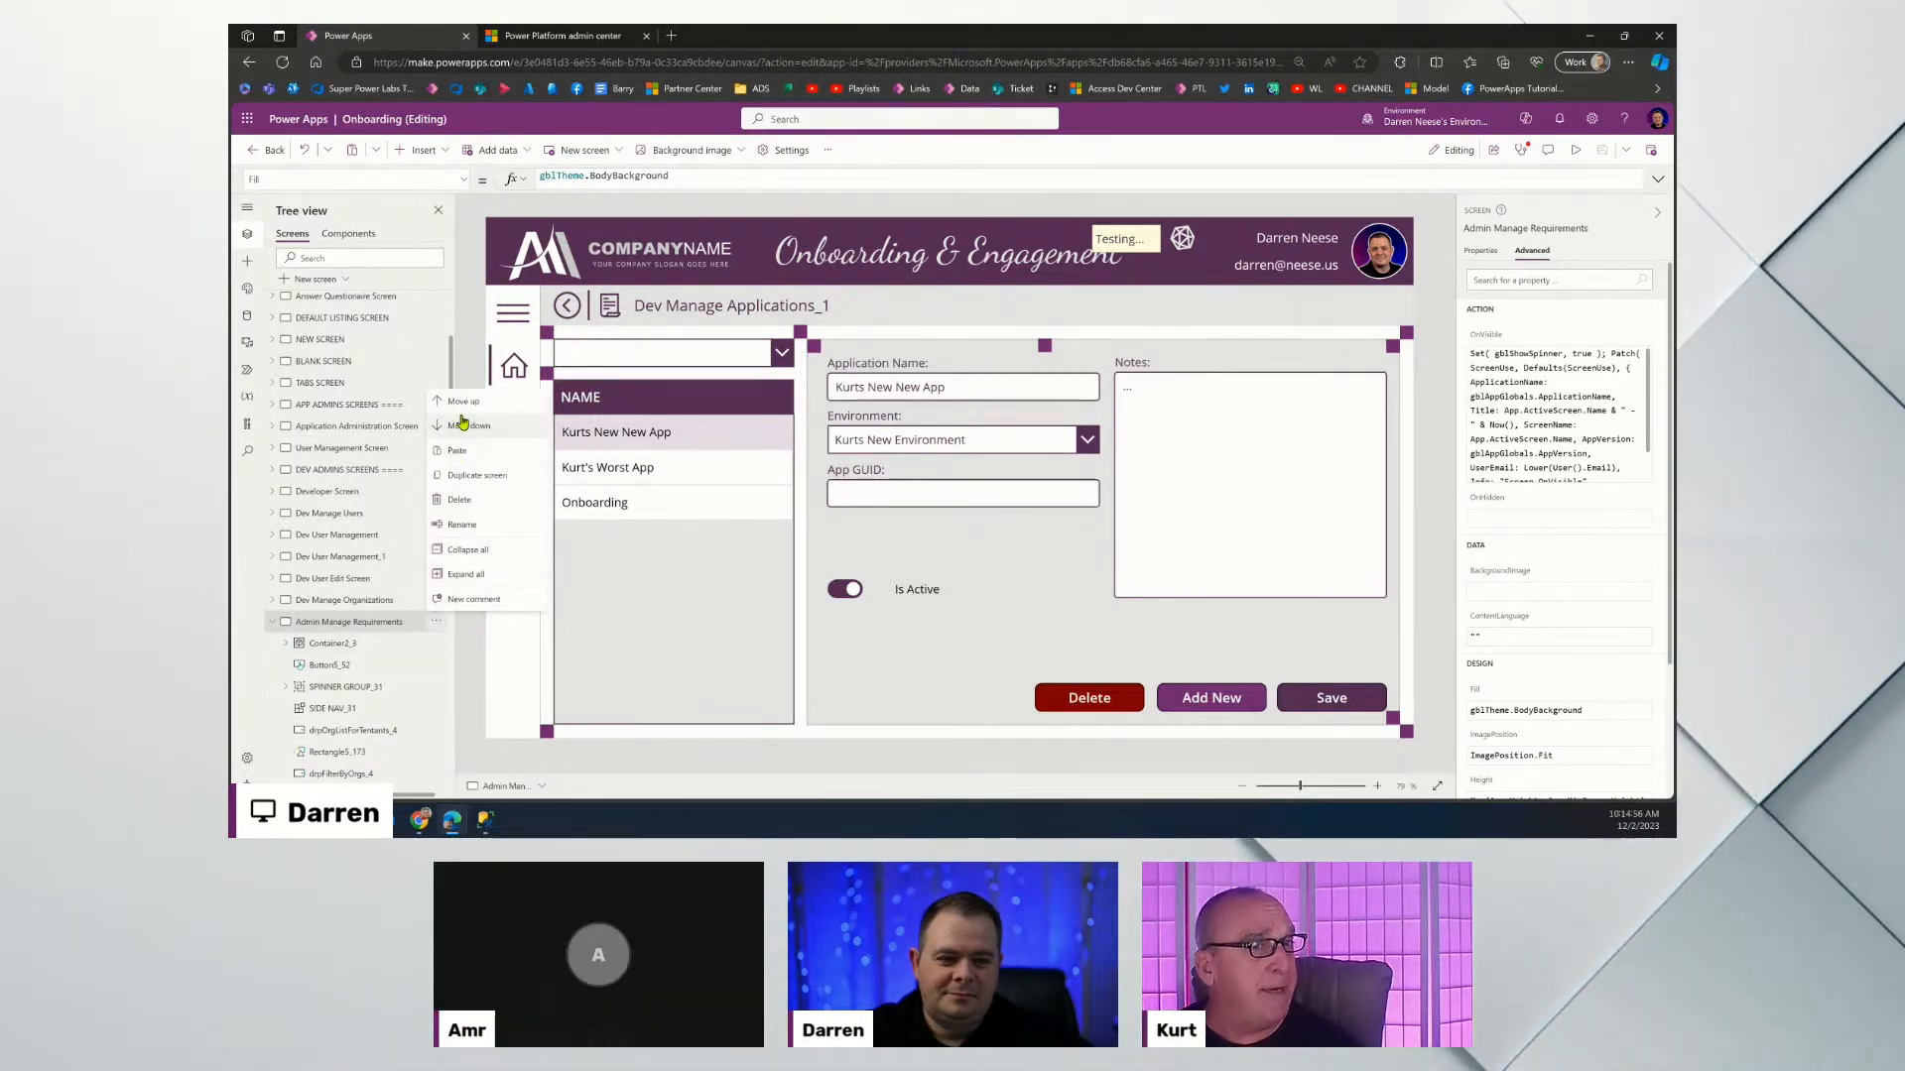
{"action": "left_click", "coordinate": [463, 402]}
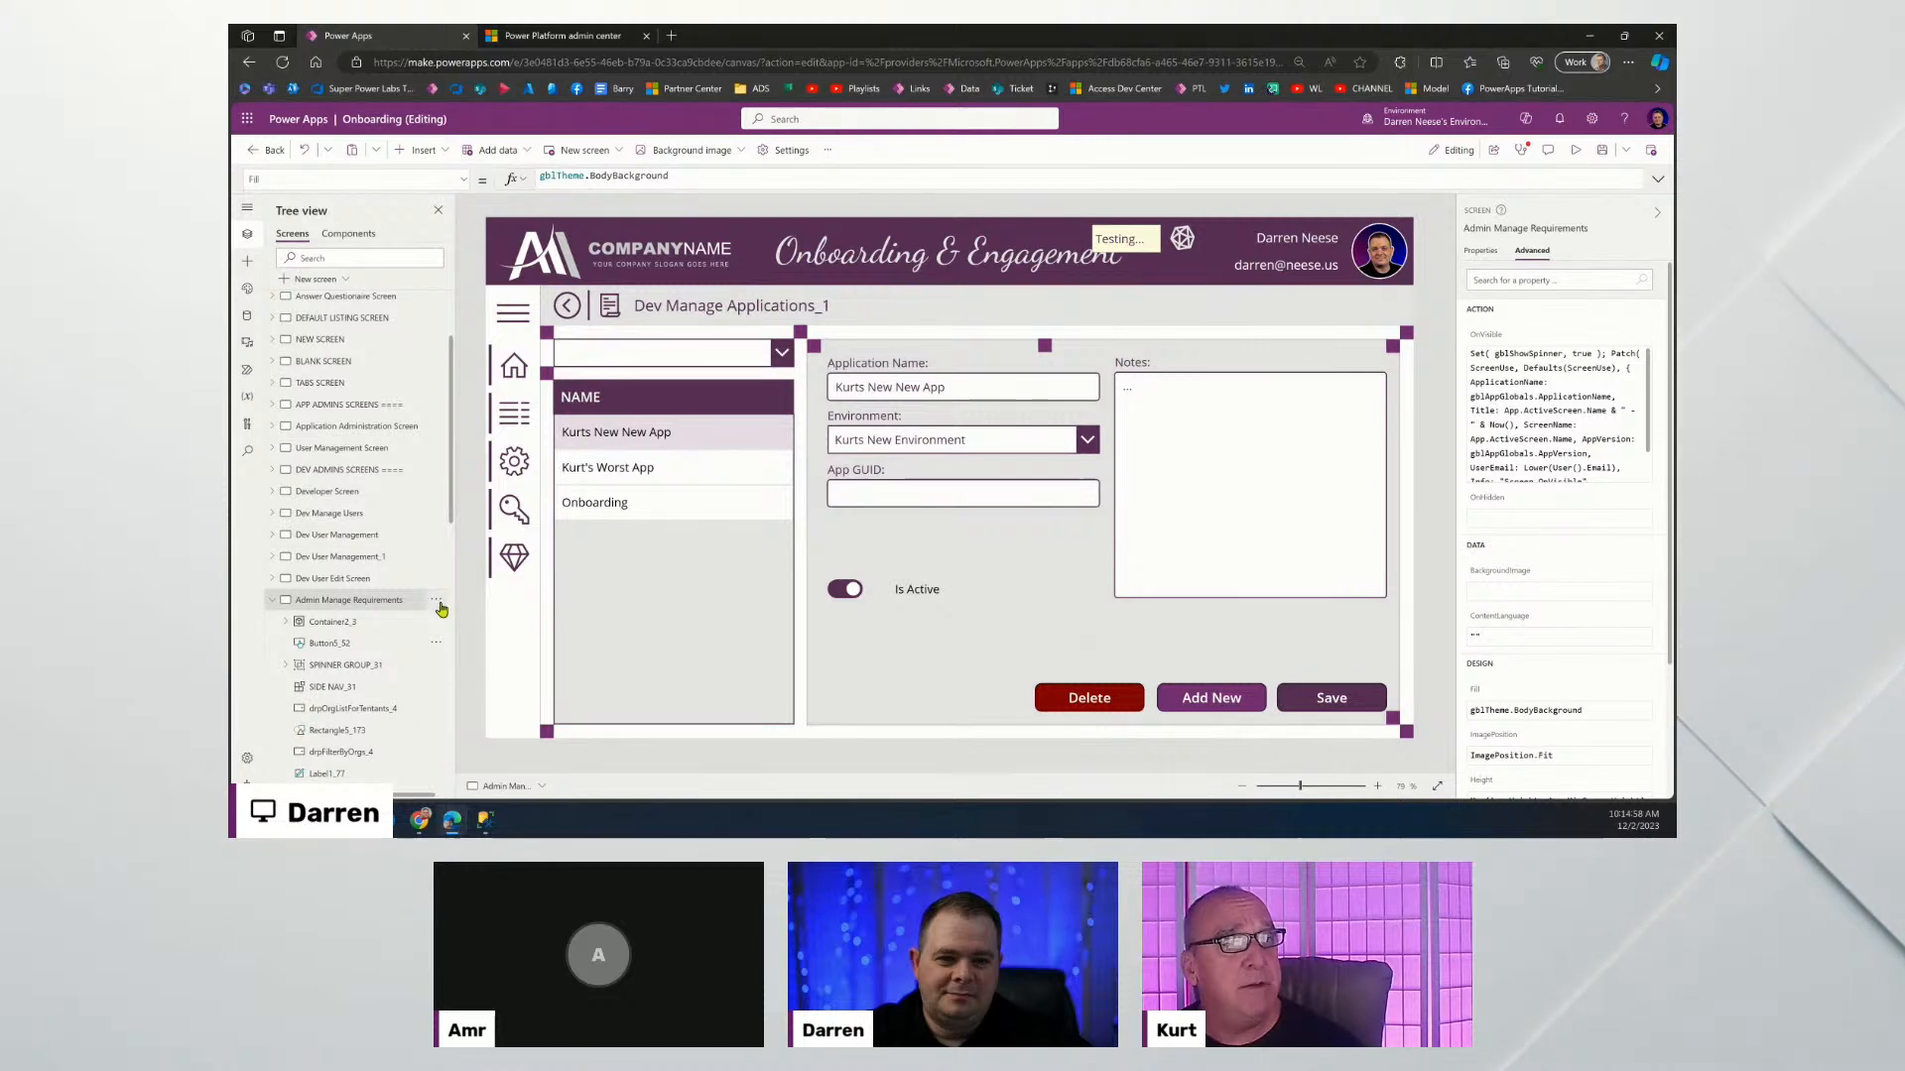
{"action": "left_click", "coordinate": [469, 404]}
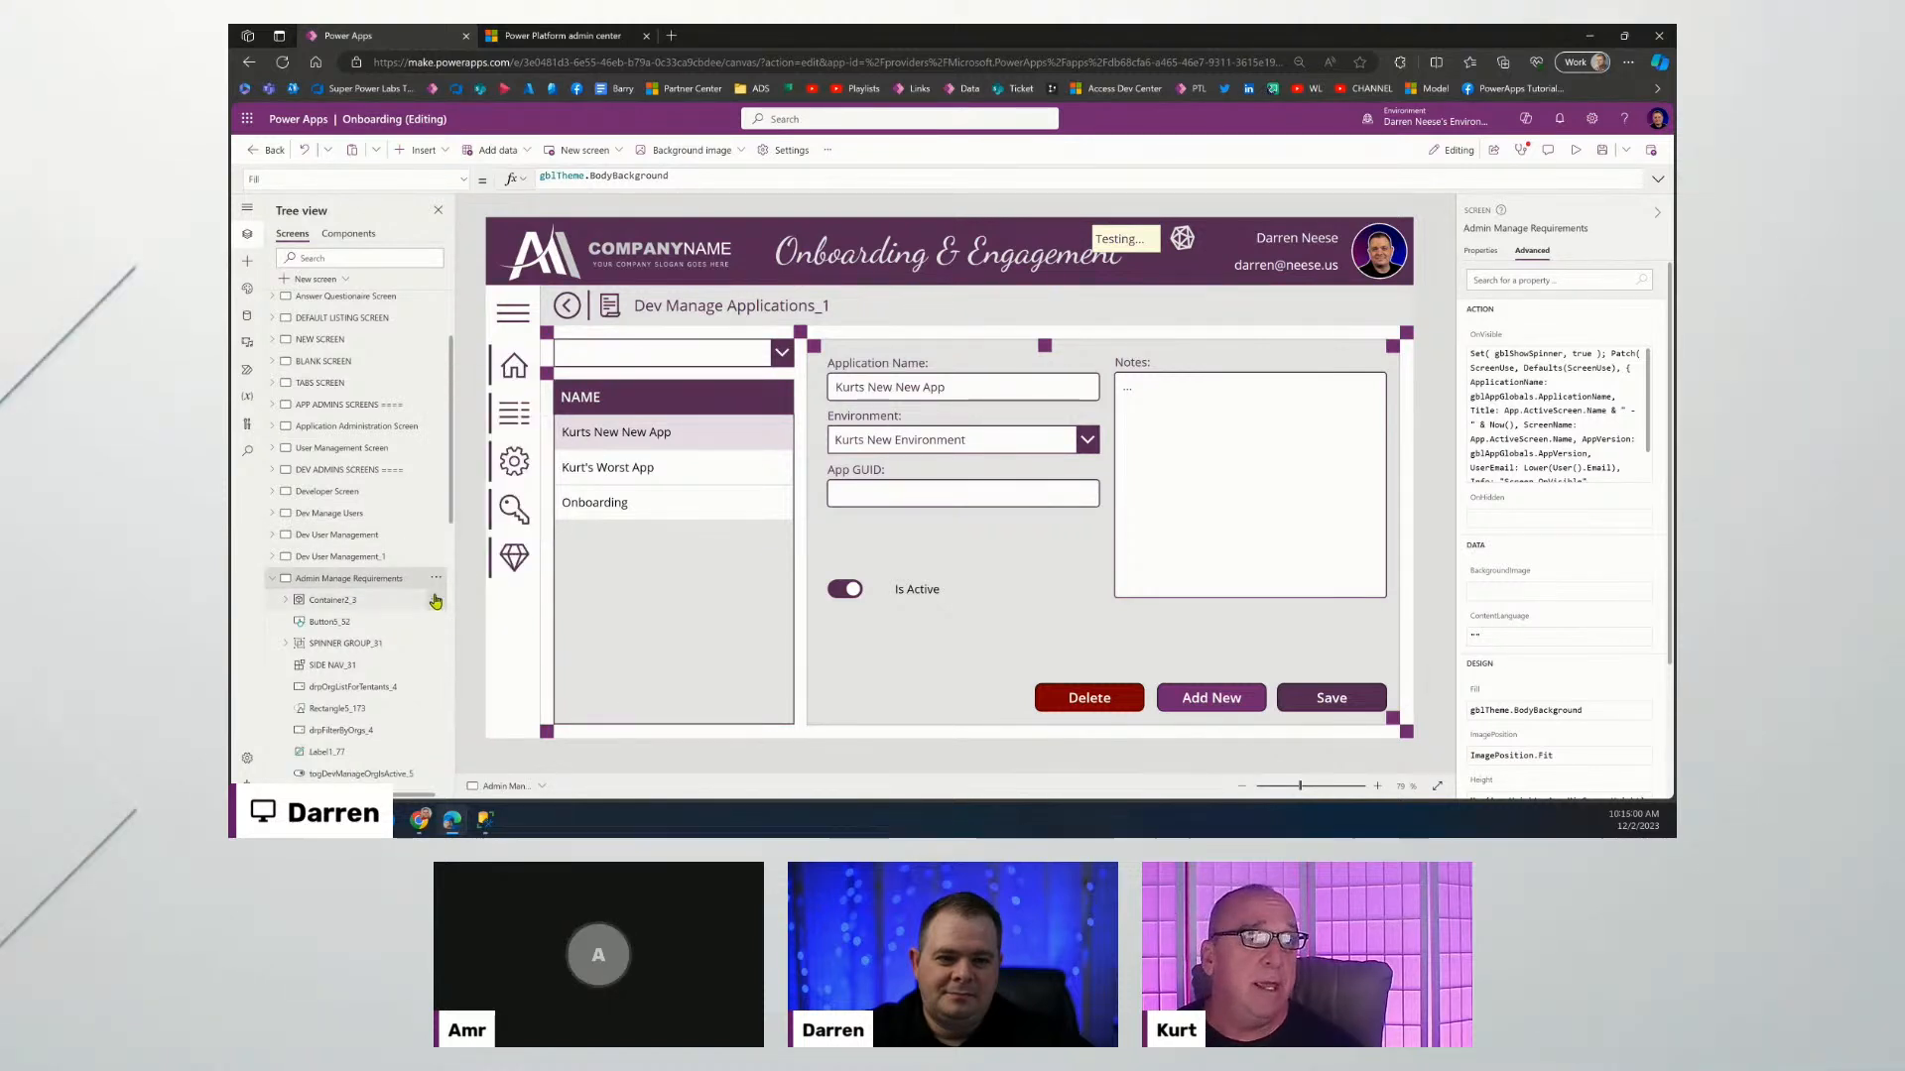
Move it above the Dev User Management, Dev Manage Users and Developer screens and DEV ADMINS SCREENS, then collapse it.
{"action": "left_click", "coordinate": [436, 579]}
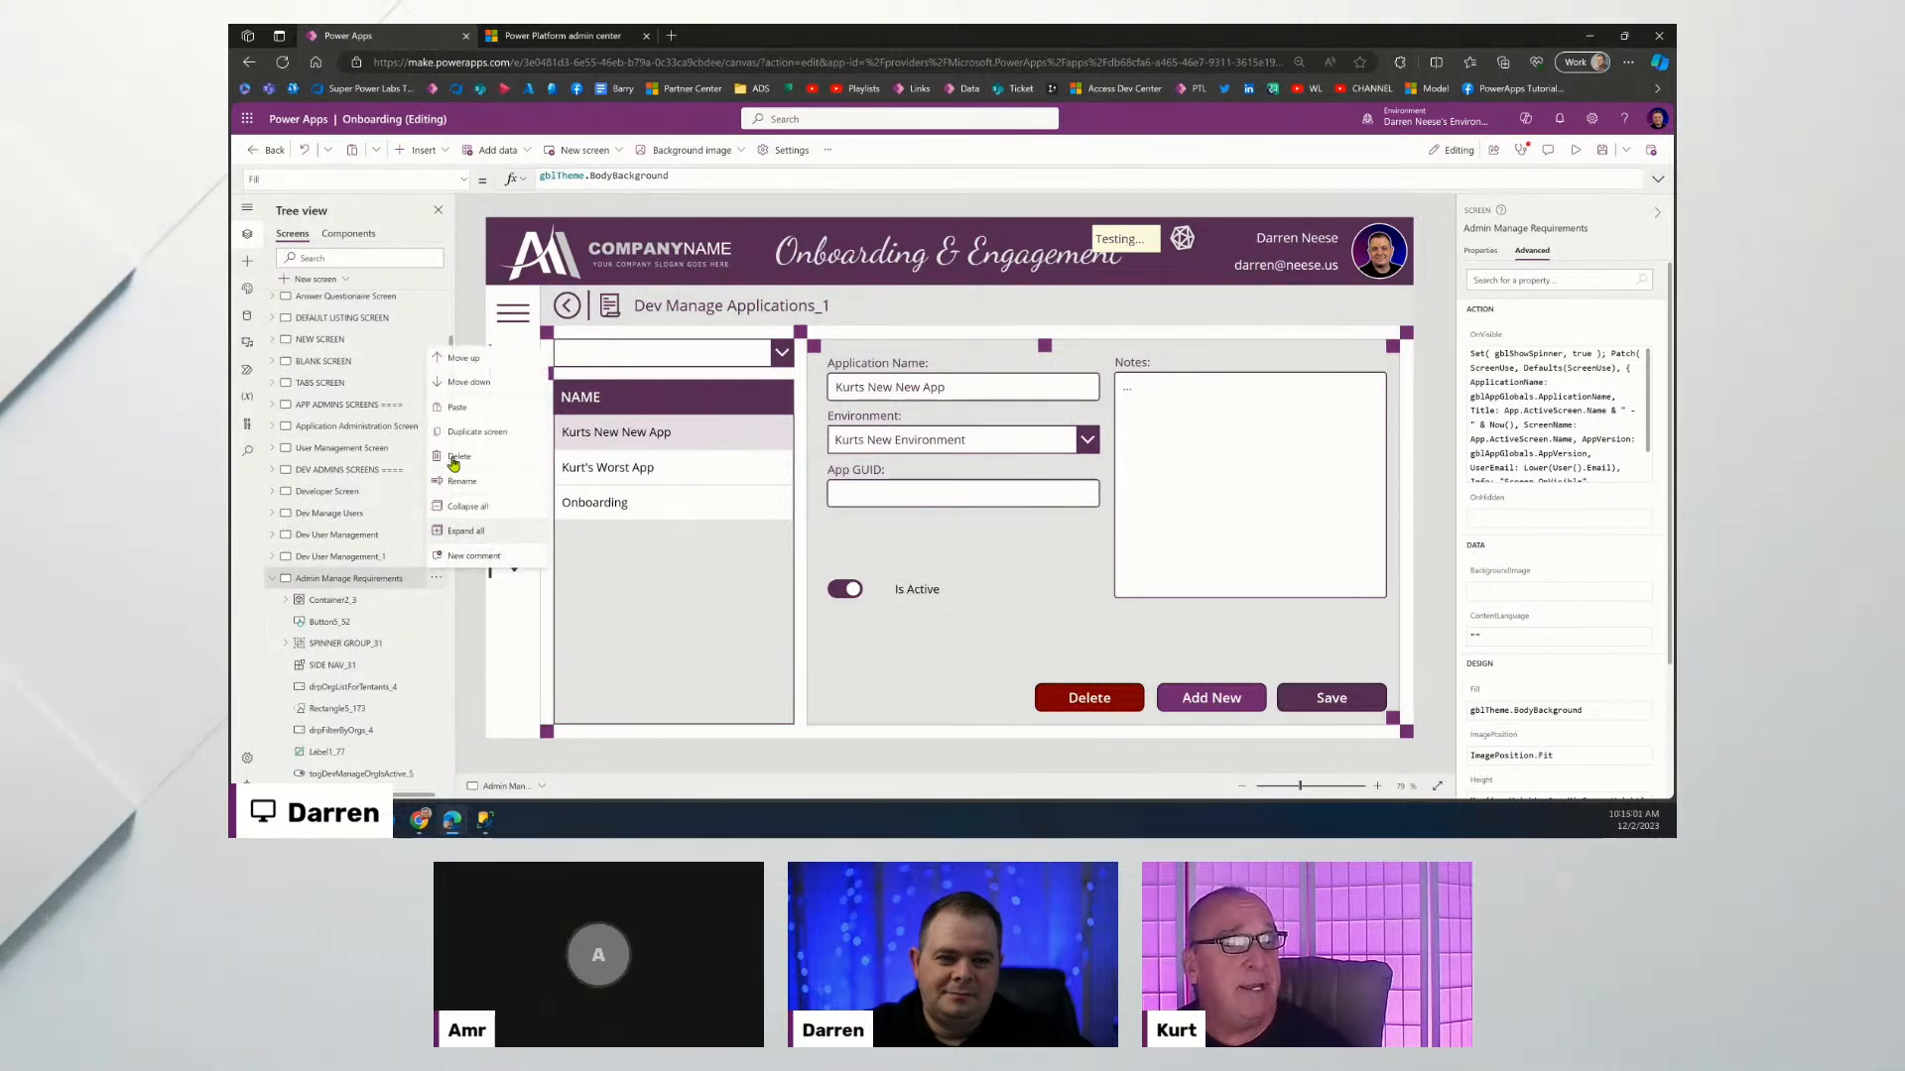
{"action": "left_click", "coordinate": [467, 359]}
{"action": "left_click", "coordinate": [436, 556]}
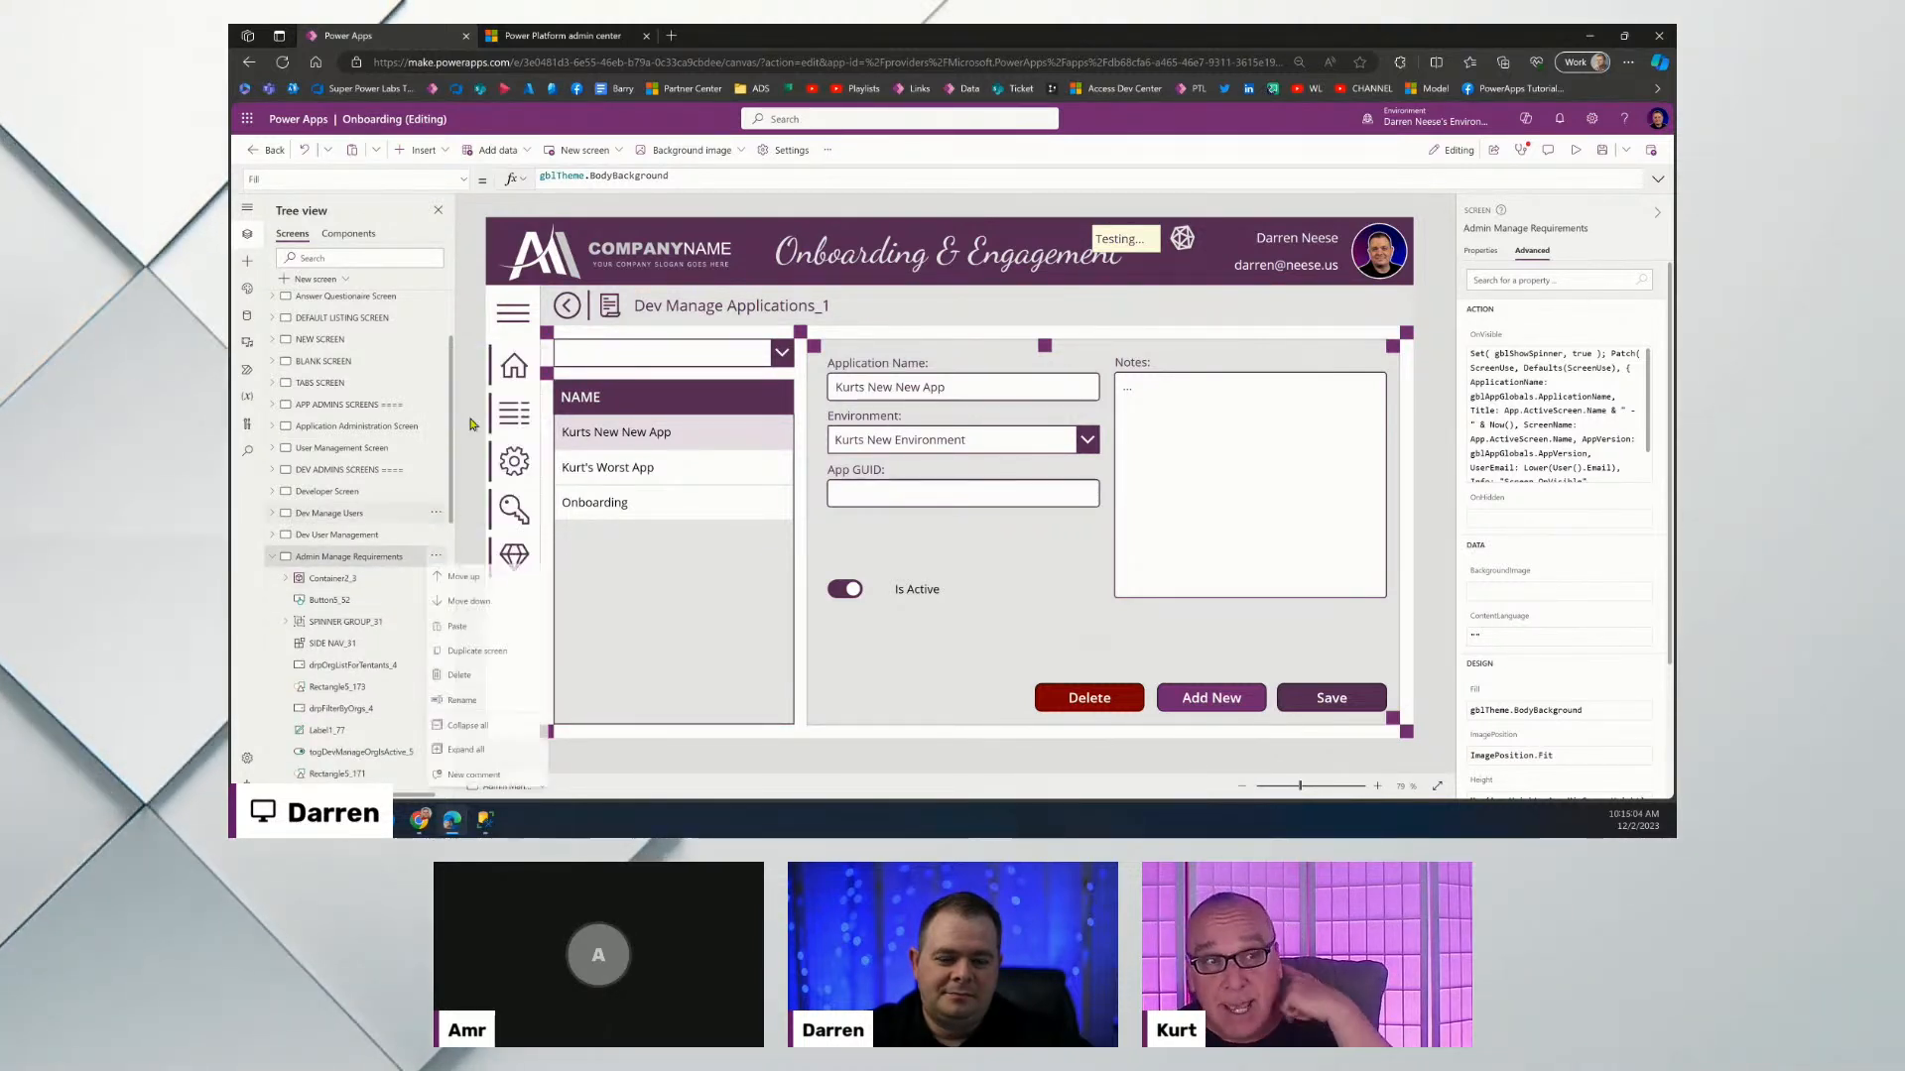
{"action": "left_click", "coordinate": [481, 583]}
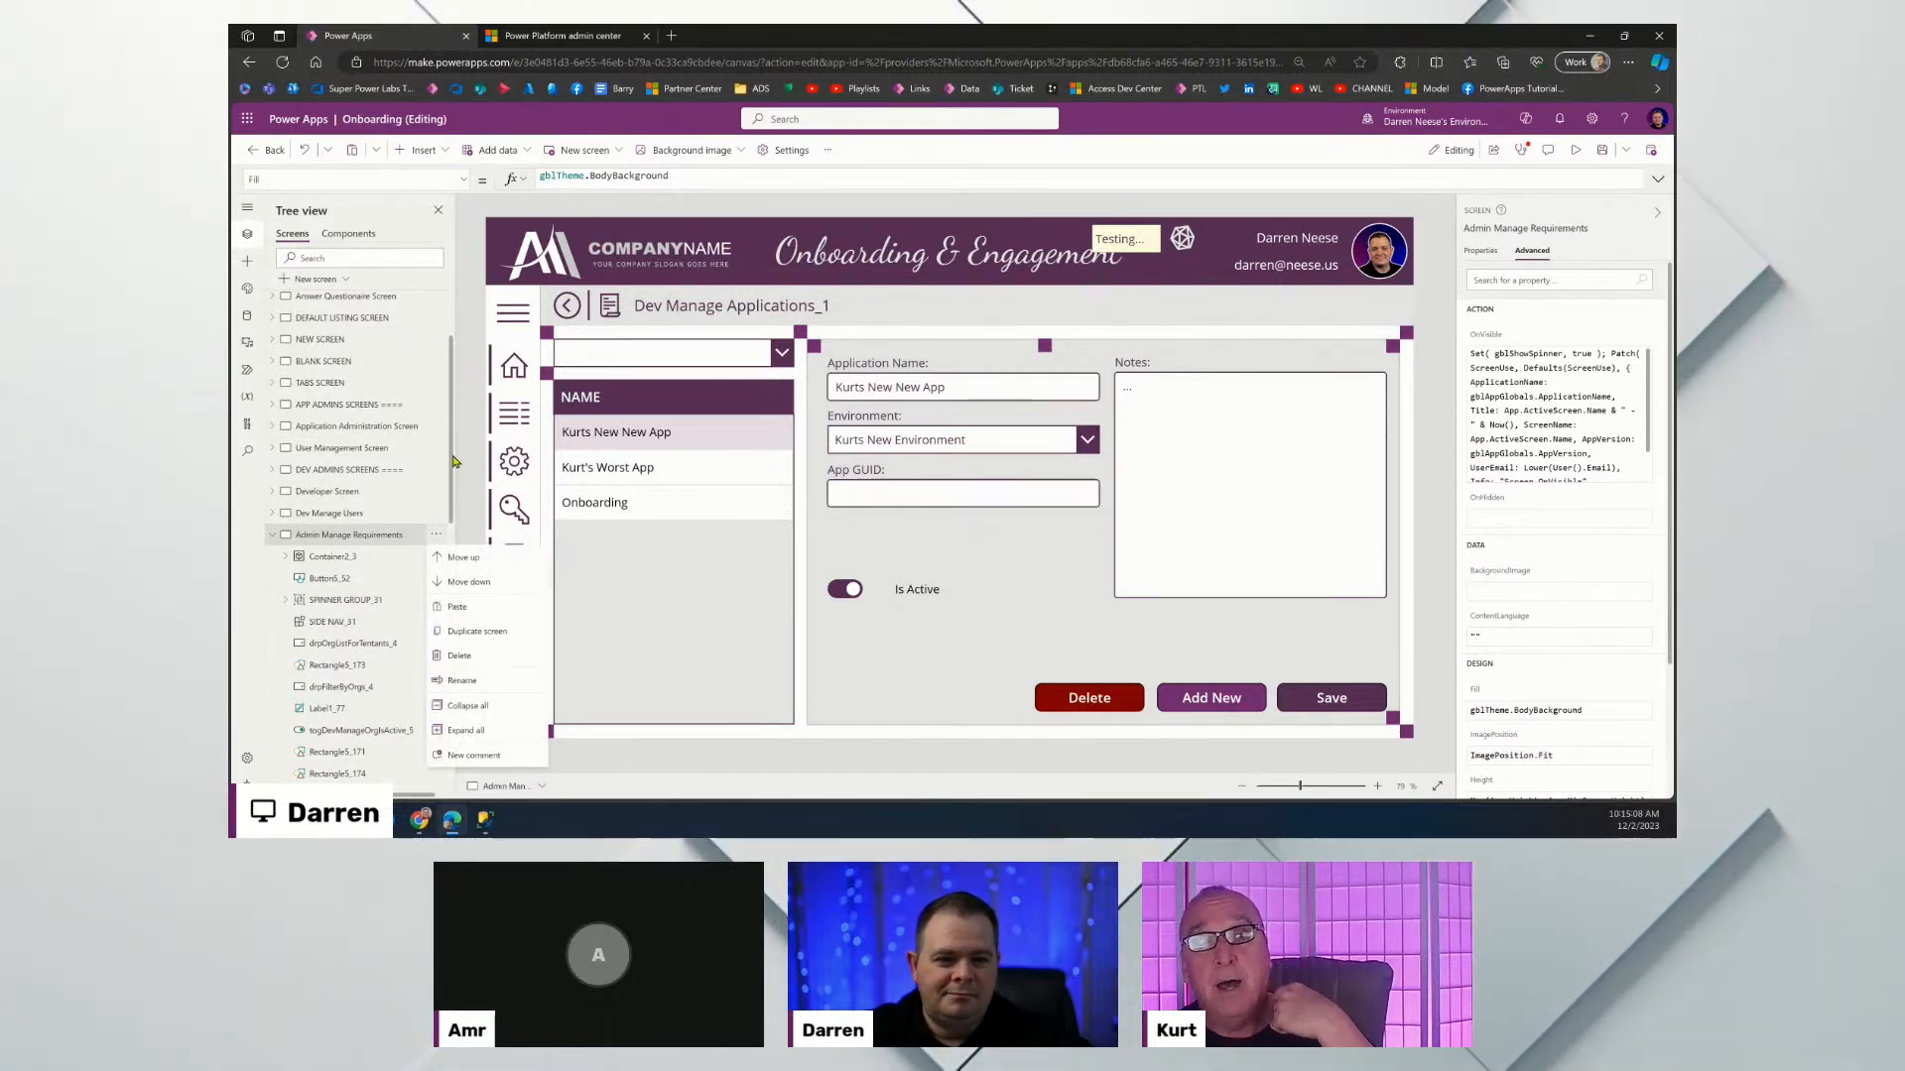
{"action": "left_click", "coordinate": [436, 536]}
{"action": "left_click", "coordinate": [482, 564]}
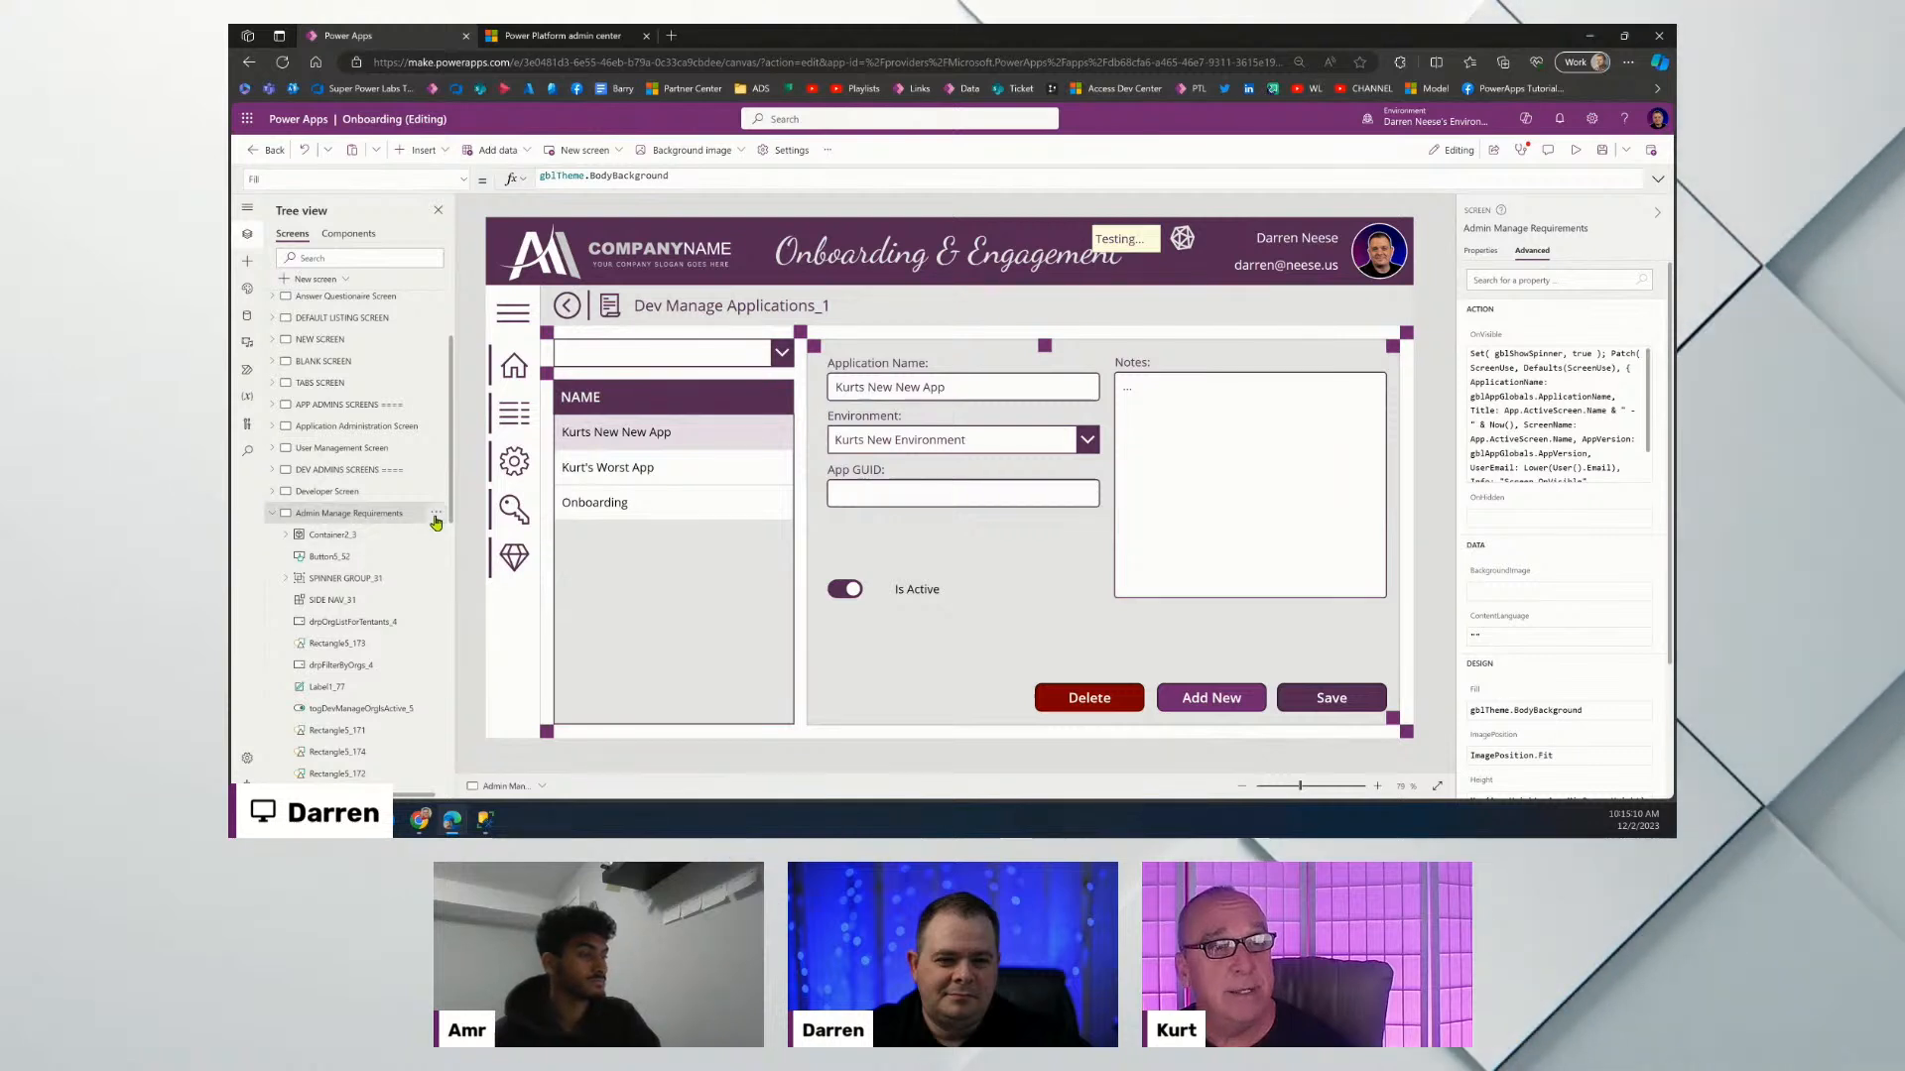
{"action": "left_click", "coordinate": [436, 513]}
{"action": "left_click", "coordinate": [452, 535]}
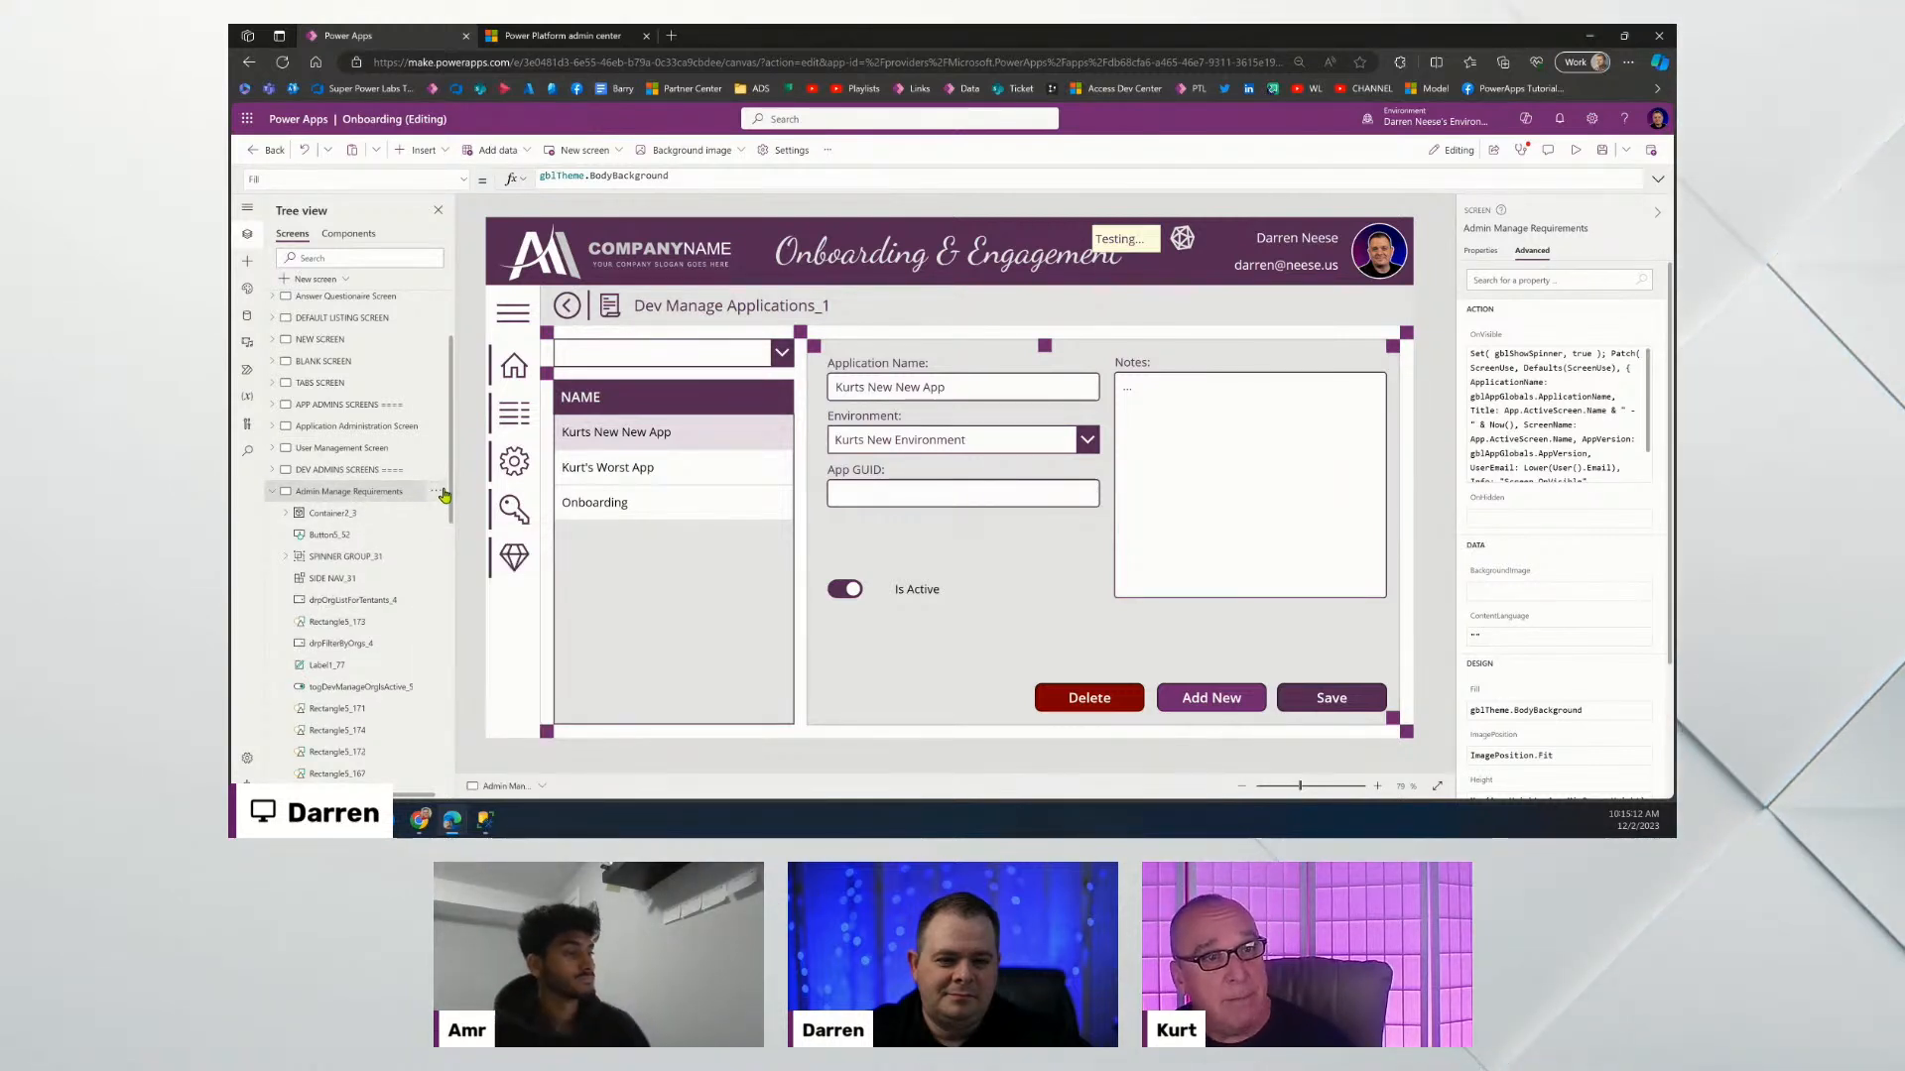
{"action": "left_click", "coordinate": [436, 493]}
{"action": "left_click", "coordinate": [477, 516]}
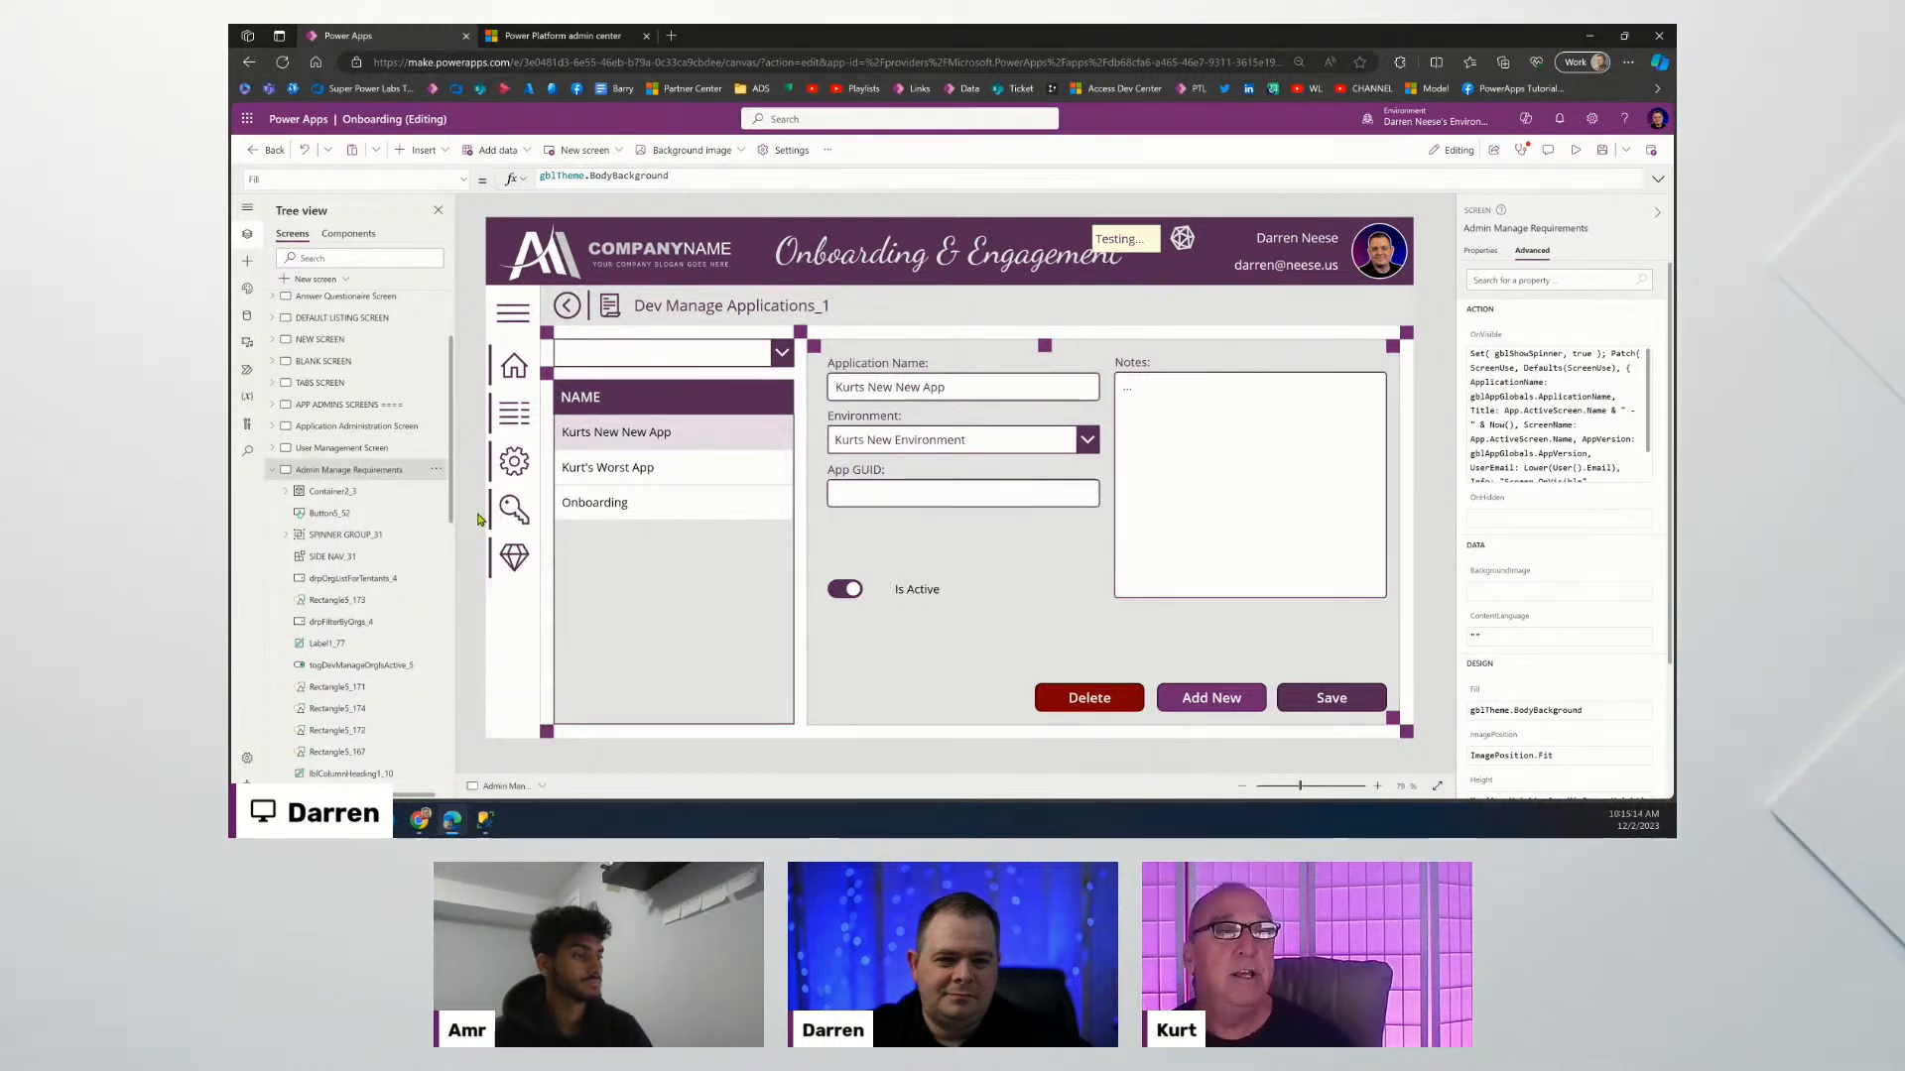
{"action": "left_click", "coordinate": [273, 474]}
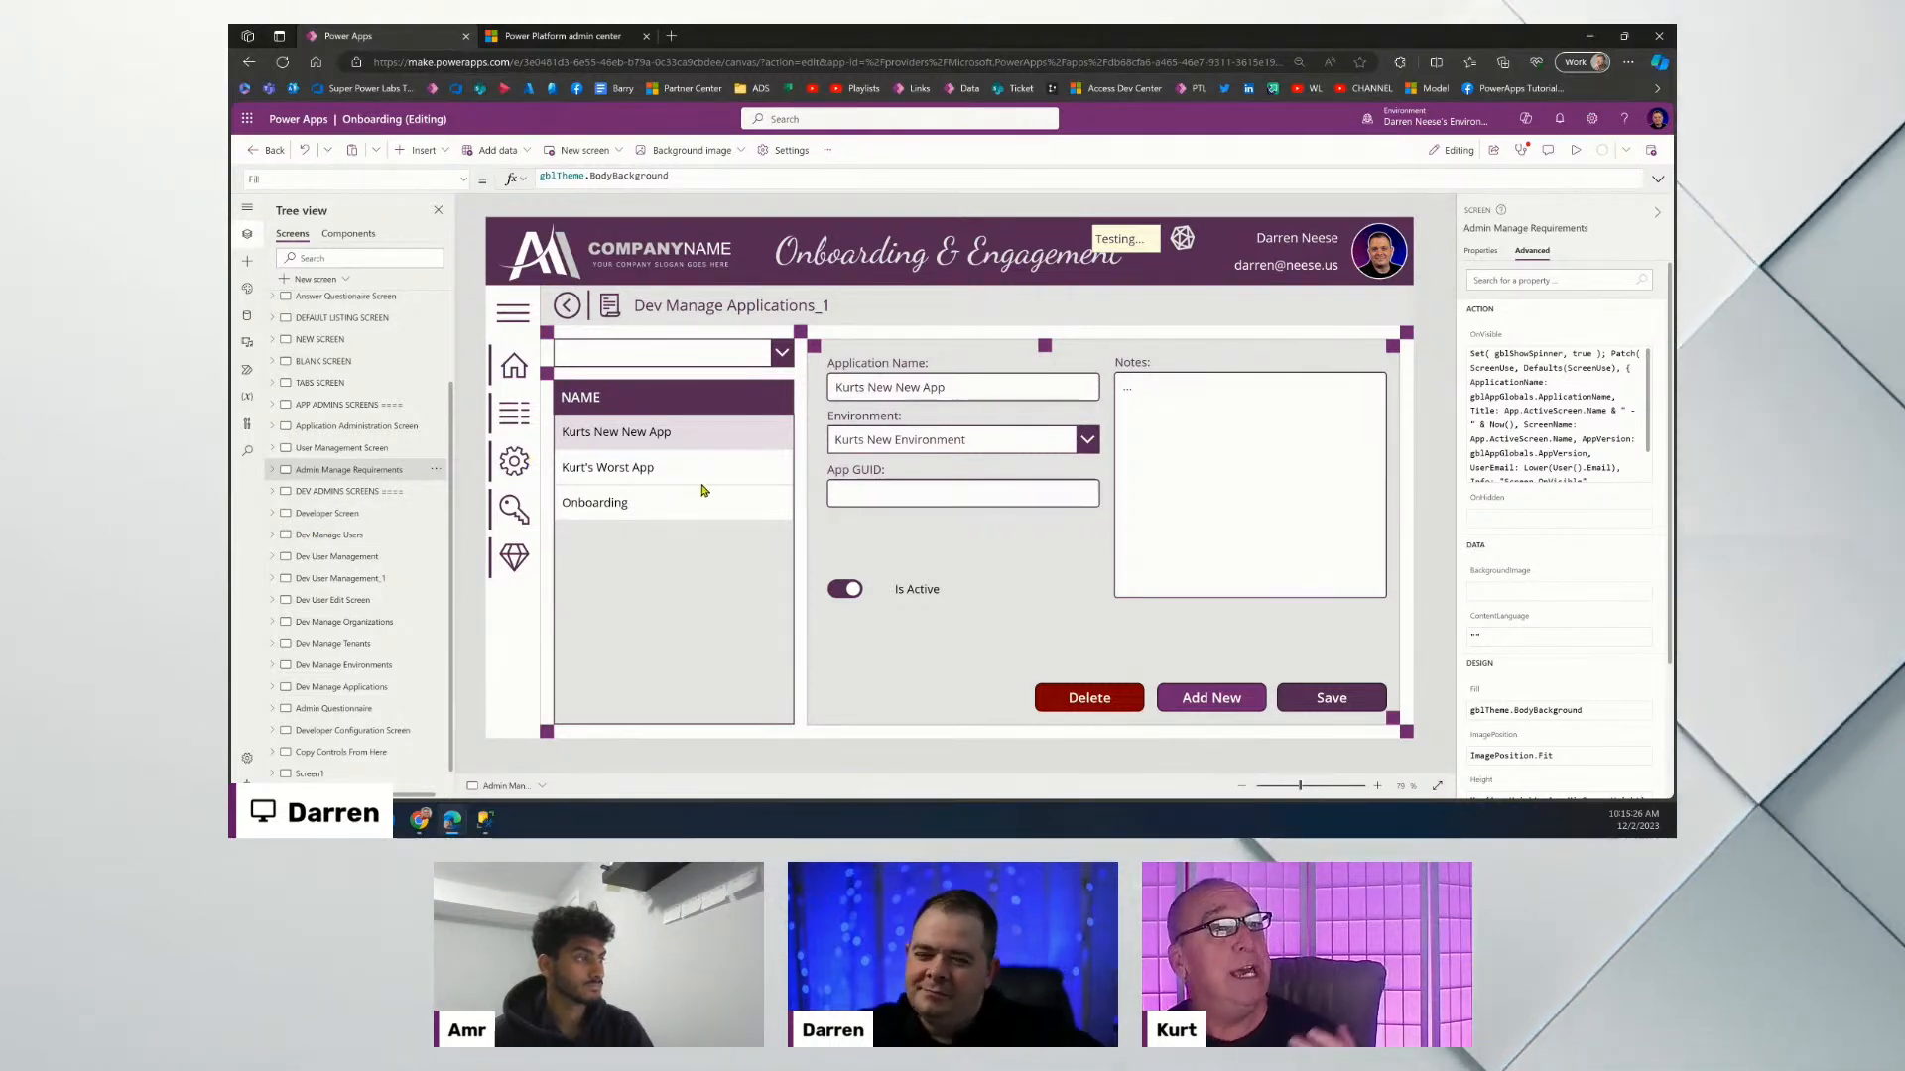
In the gallery's Items formula, swap Application for Requirements, add a true condition, and comment out EnvironmentID.
{"action": "left_click", "coordinate": [662, 537]}
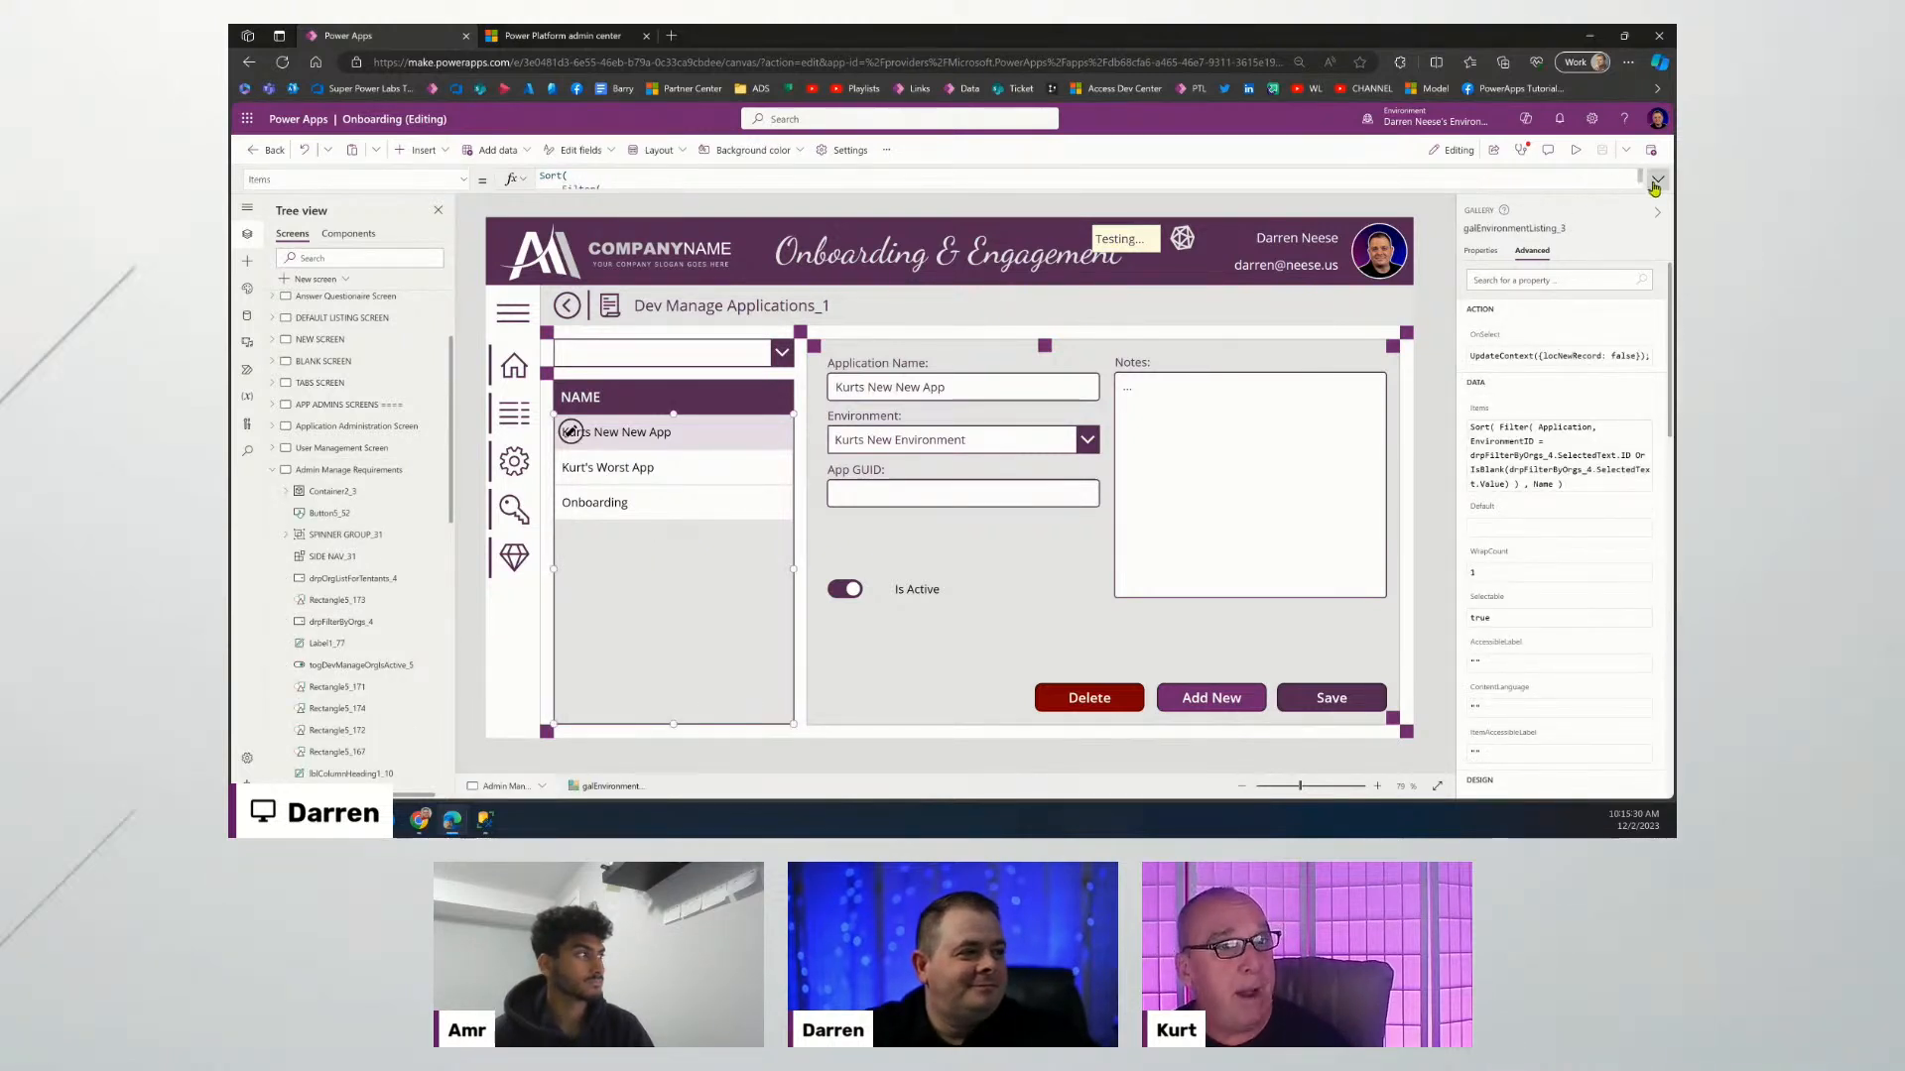
{"action": "left_click", "coordinate": [1655, 180]}
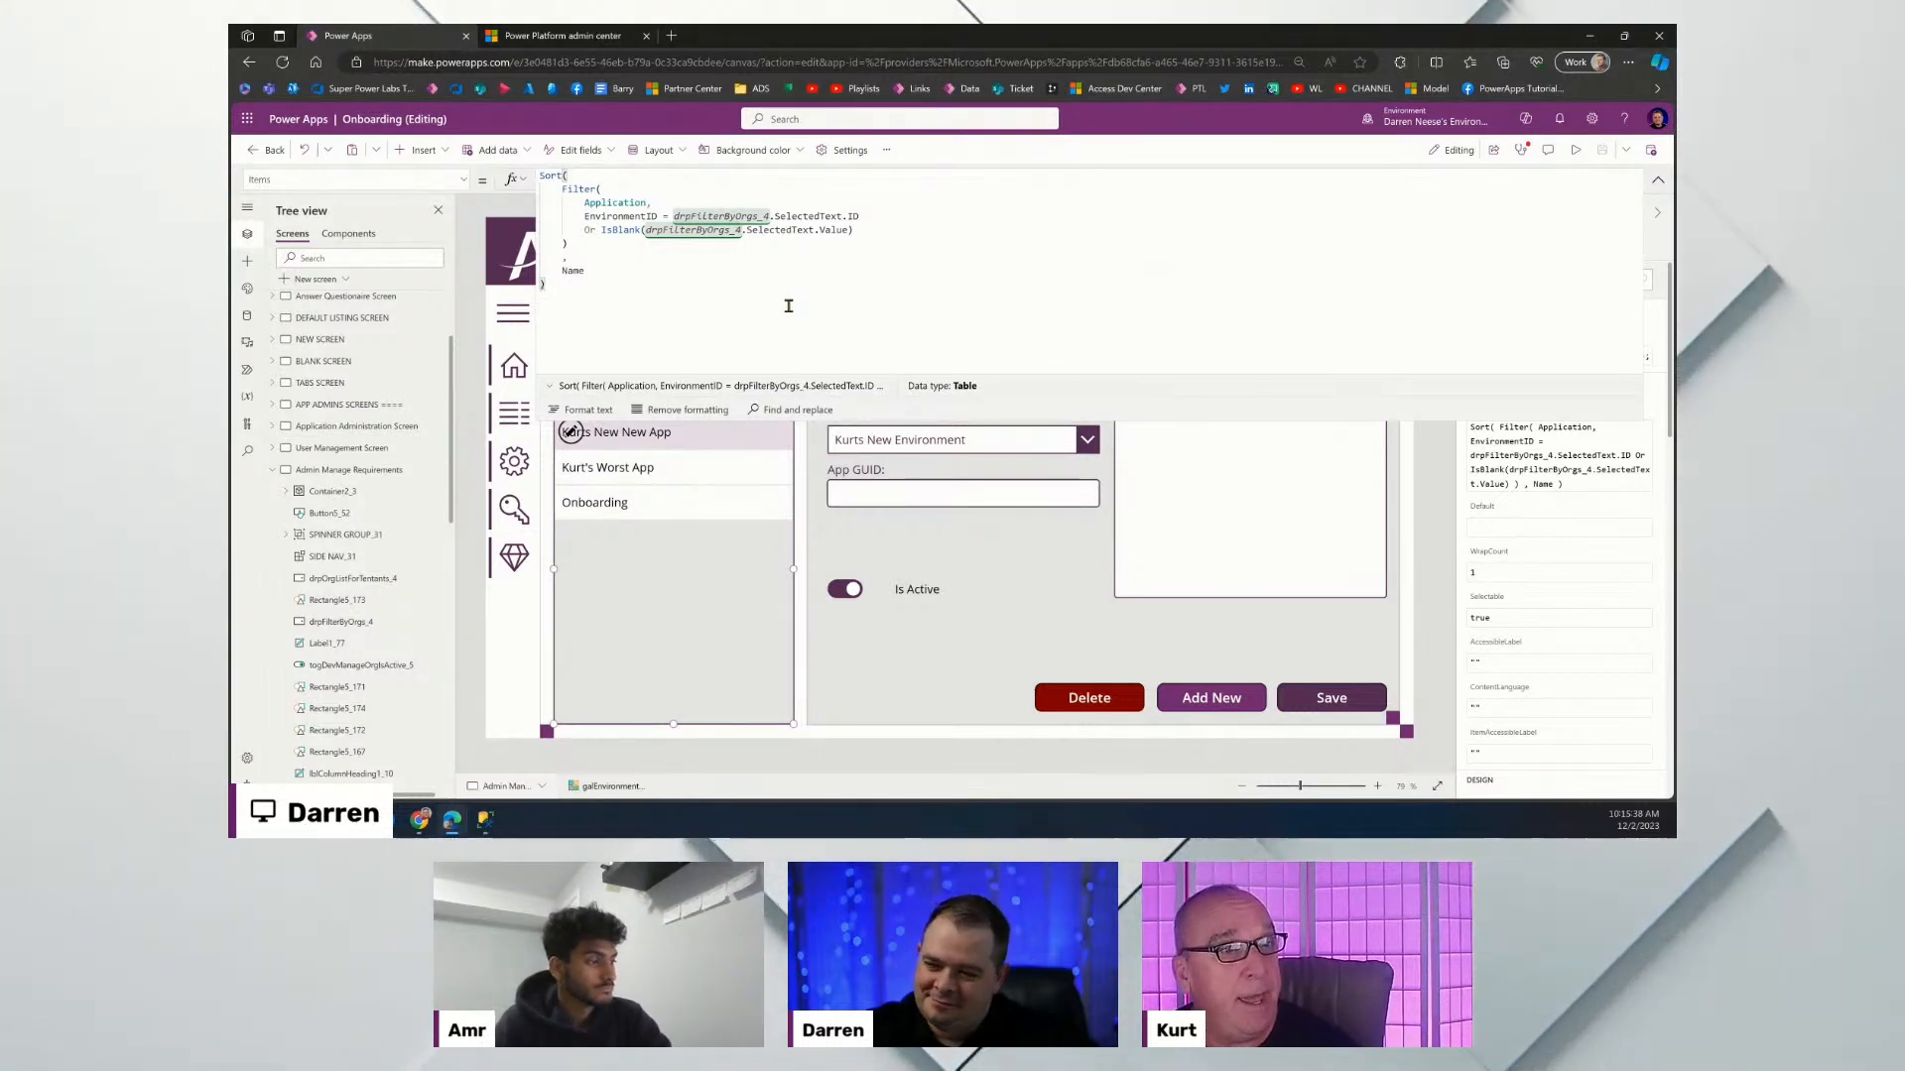
{"action": "double_click", "coordinate": [617, 202]}
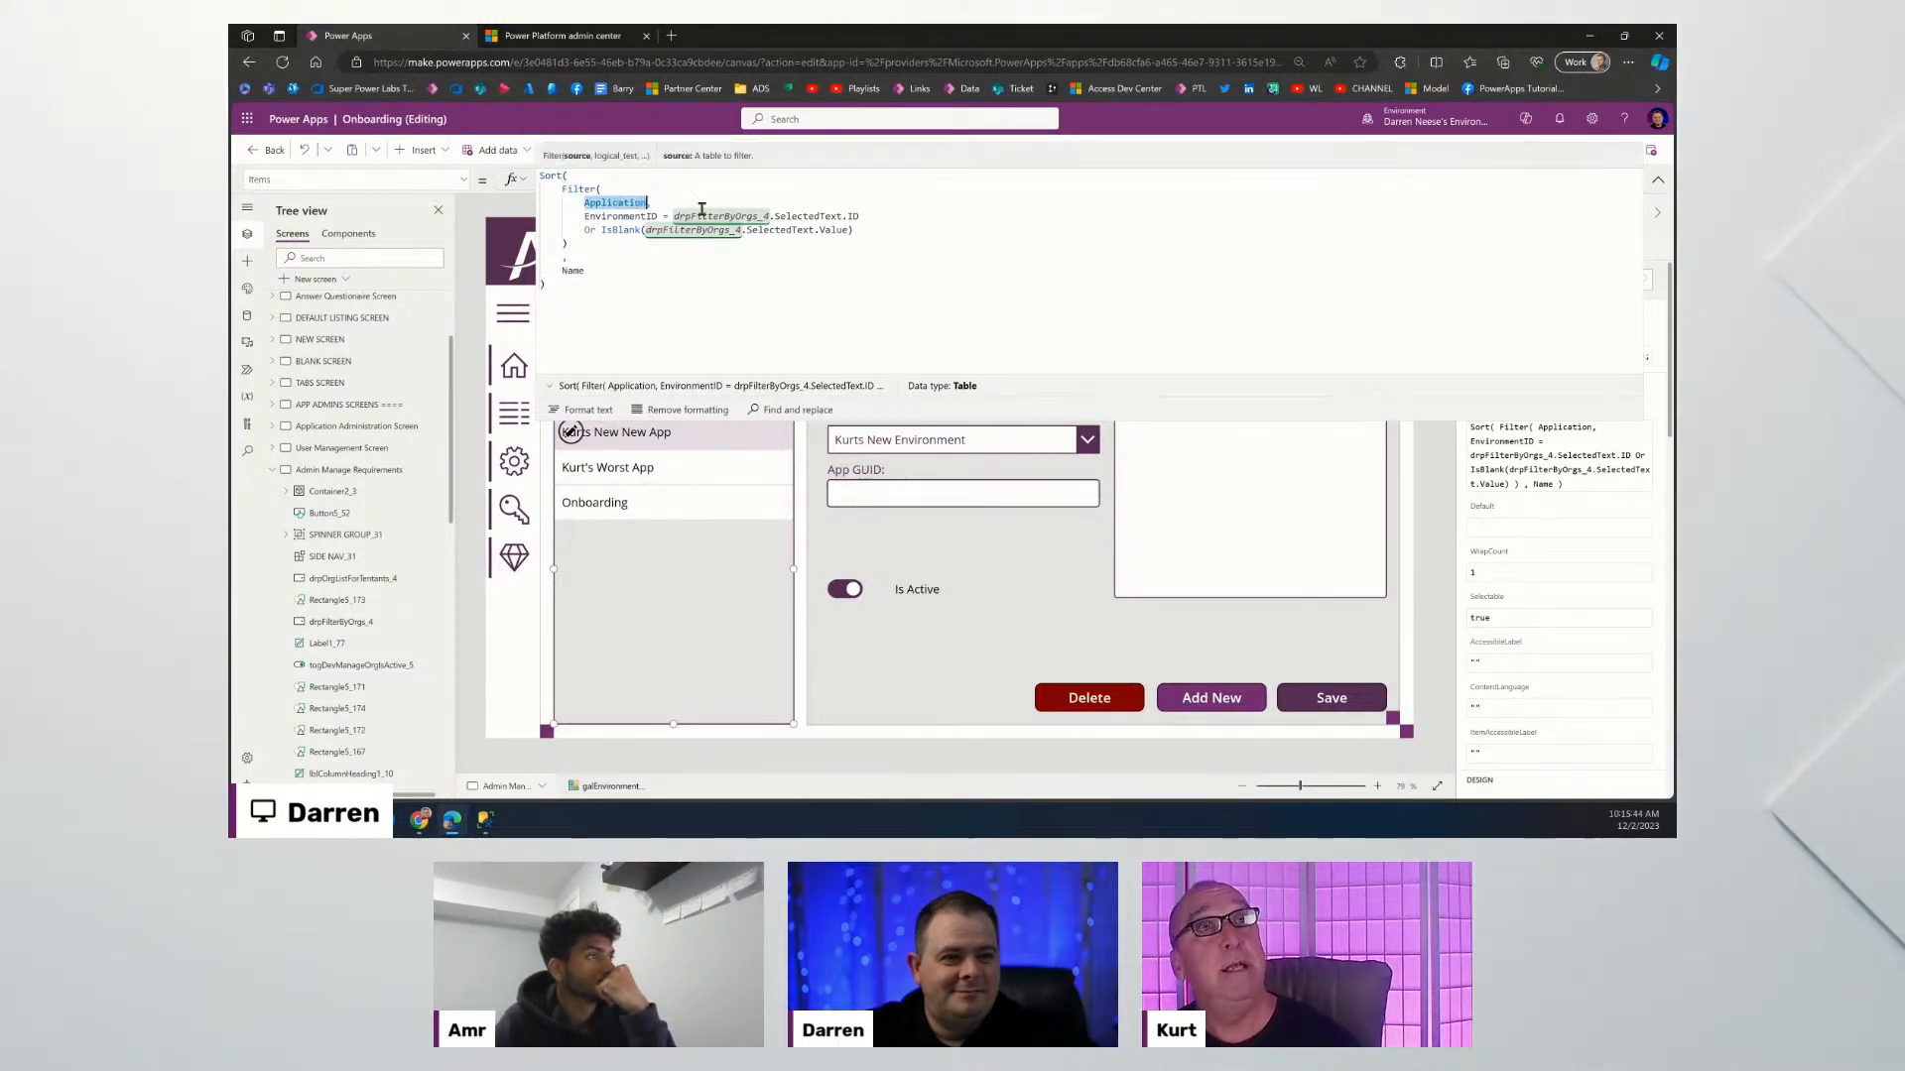
{"action": "type", "text": "Requirements"}
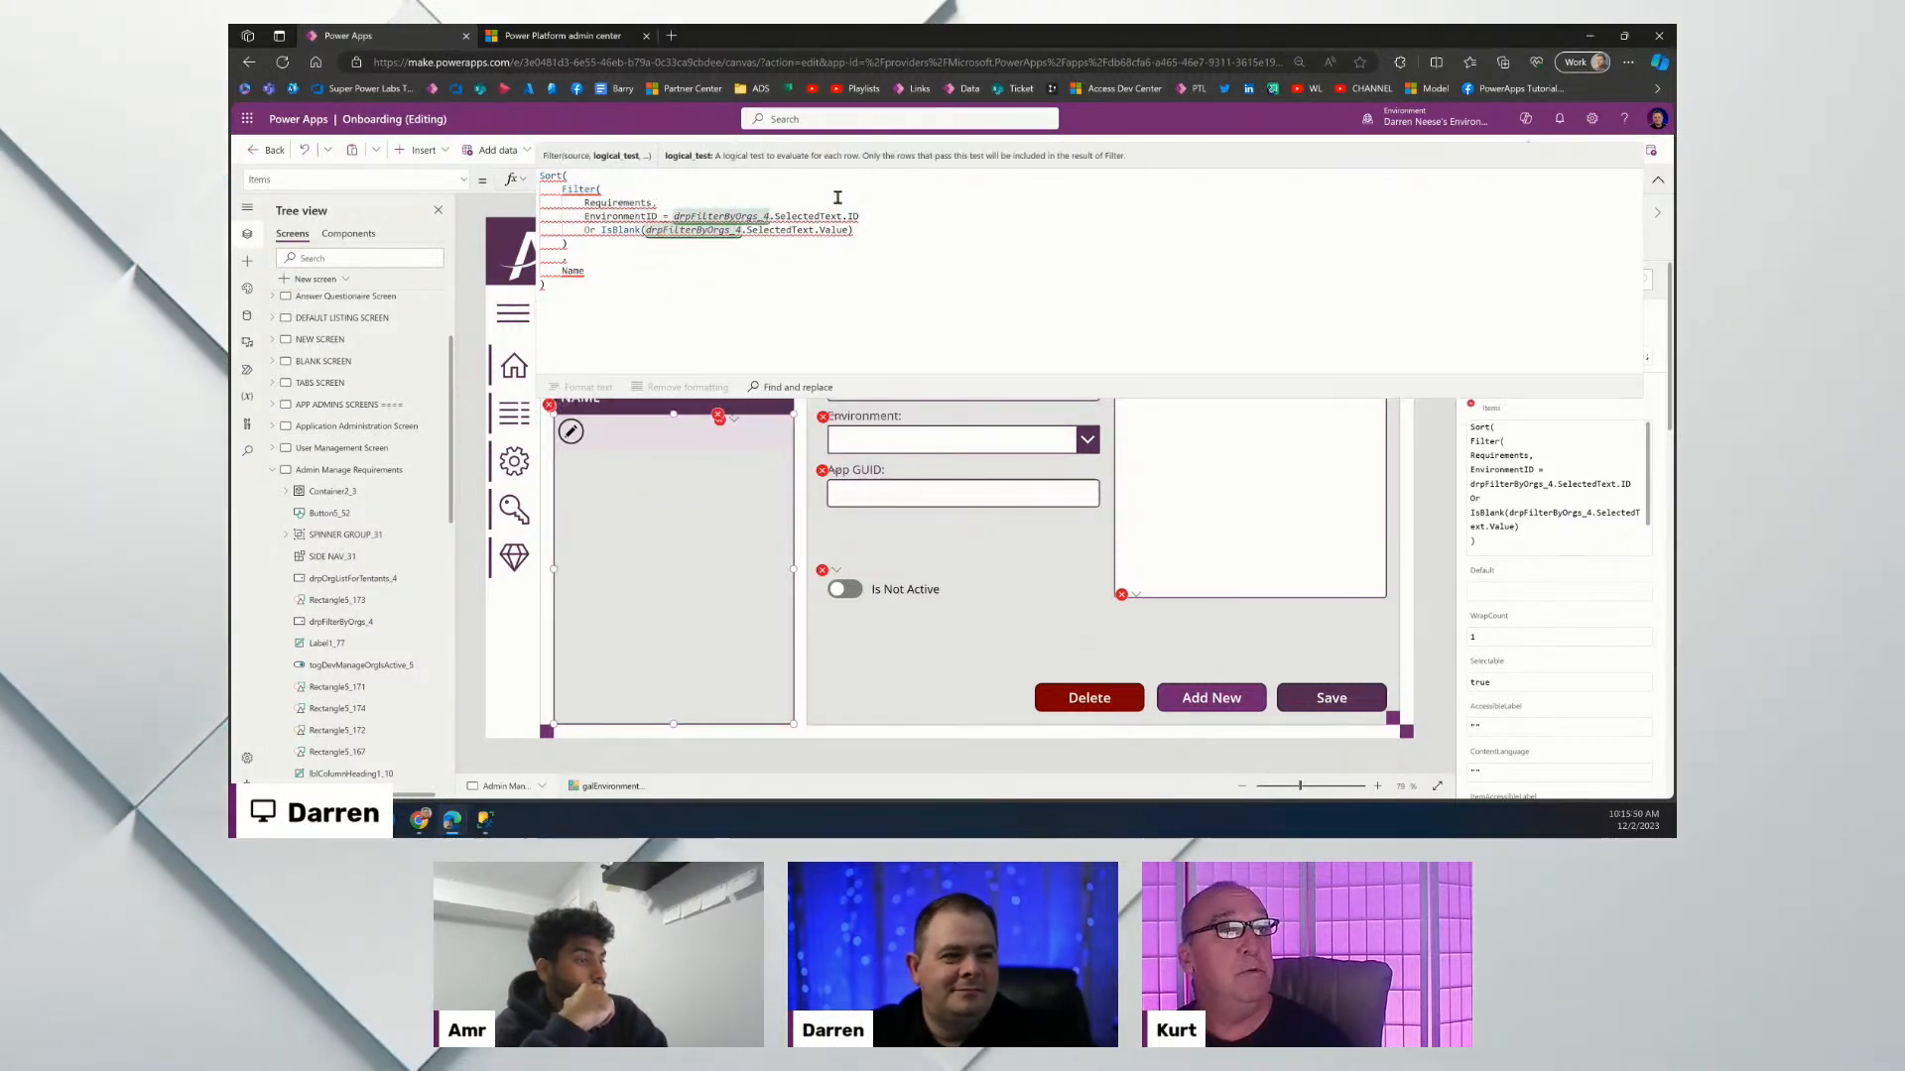
{"action": "type", "text": ","}
{"action": "key", "text": "Return"}
{"action": "type", "text": "tr"}
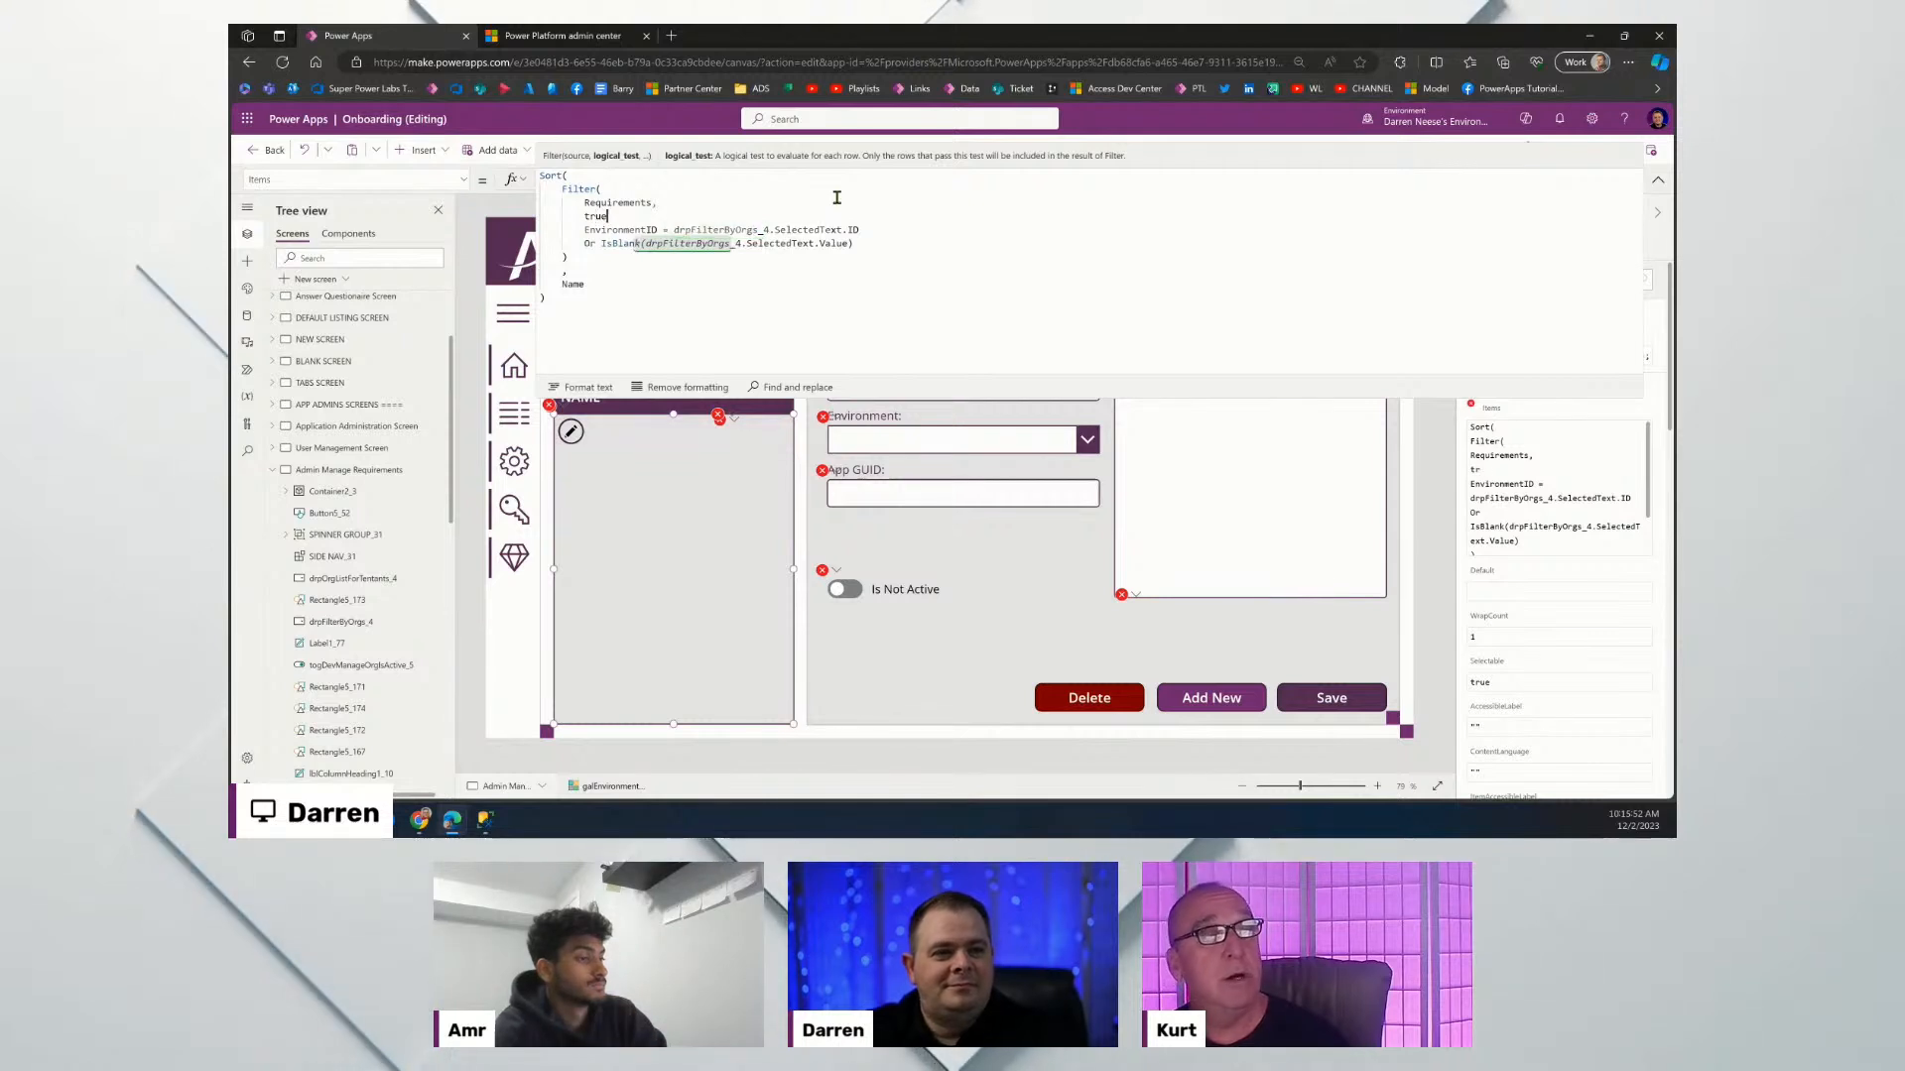
{"action": "type", "text": "ue"}
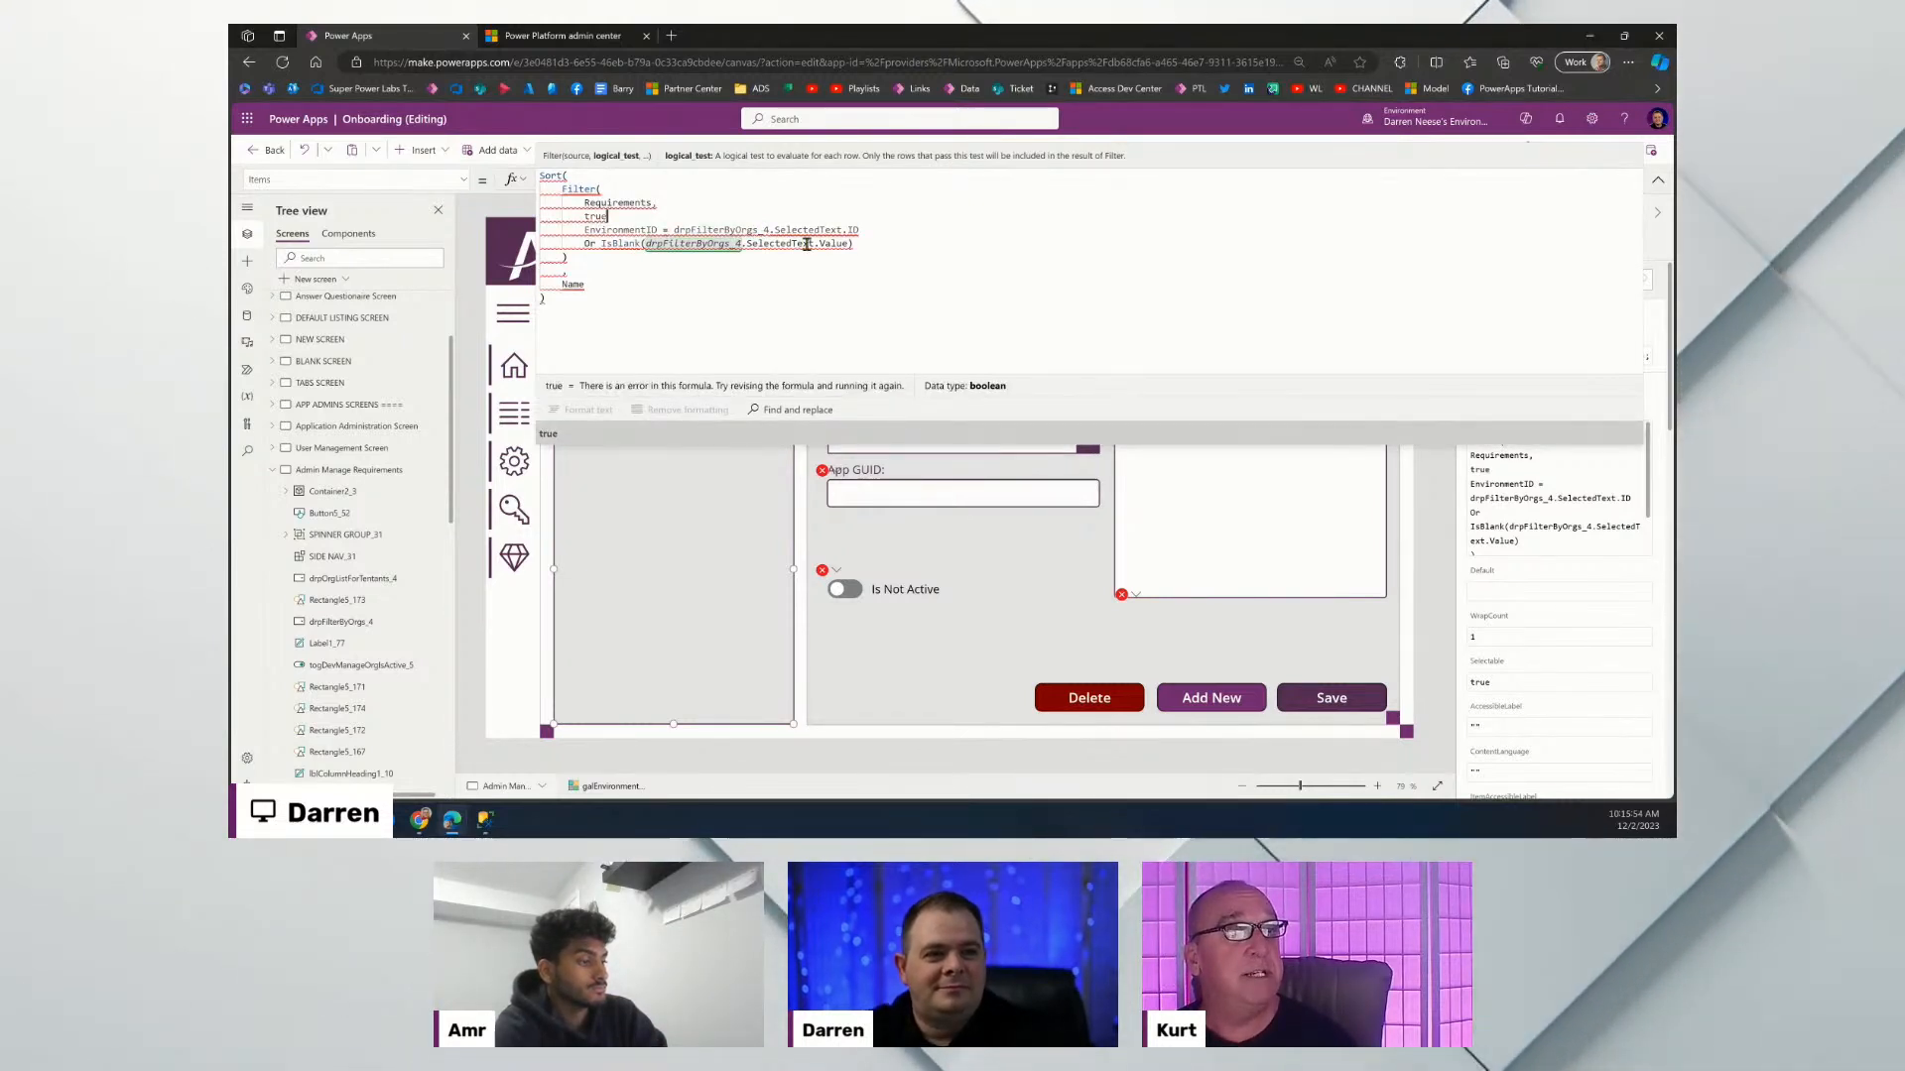
{"action": "left_click", "coordinate": [584, 231]}
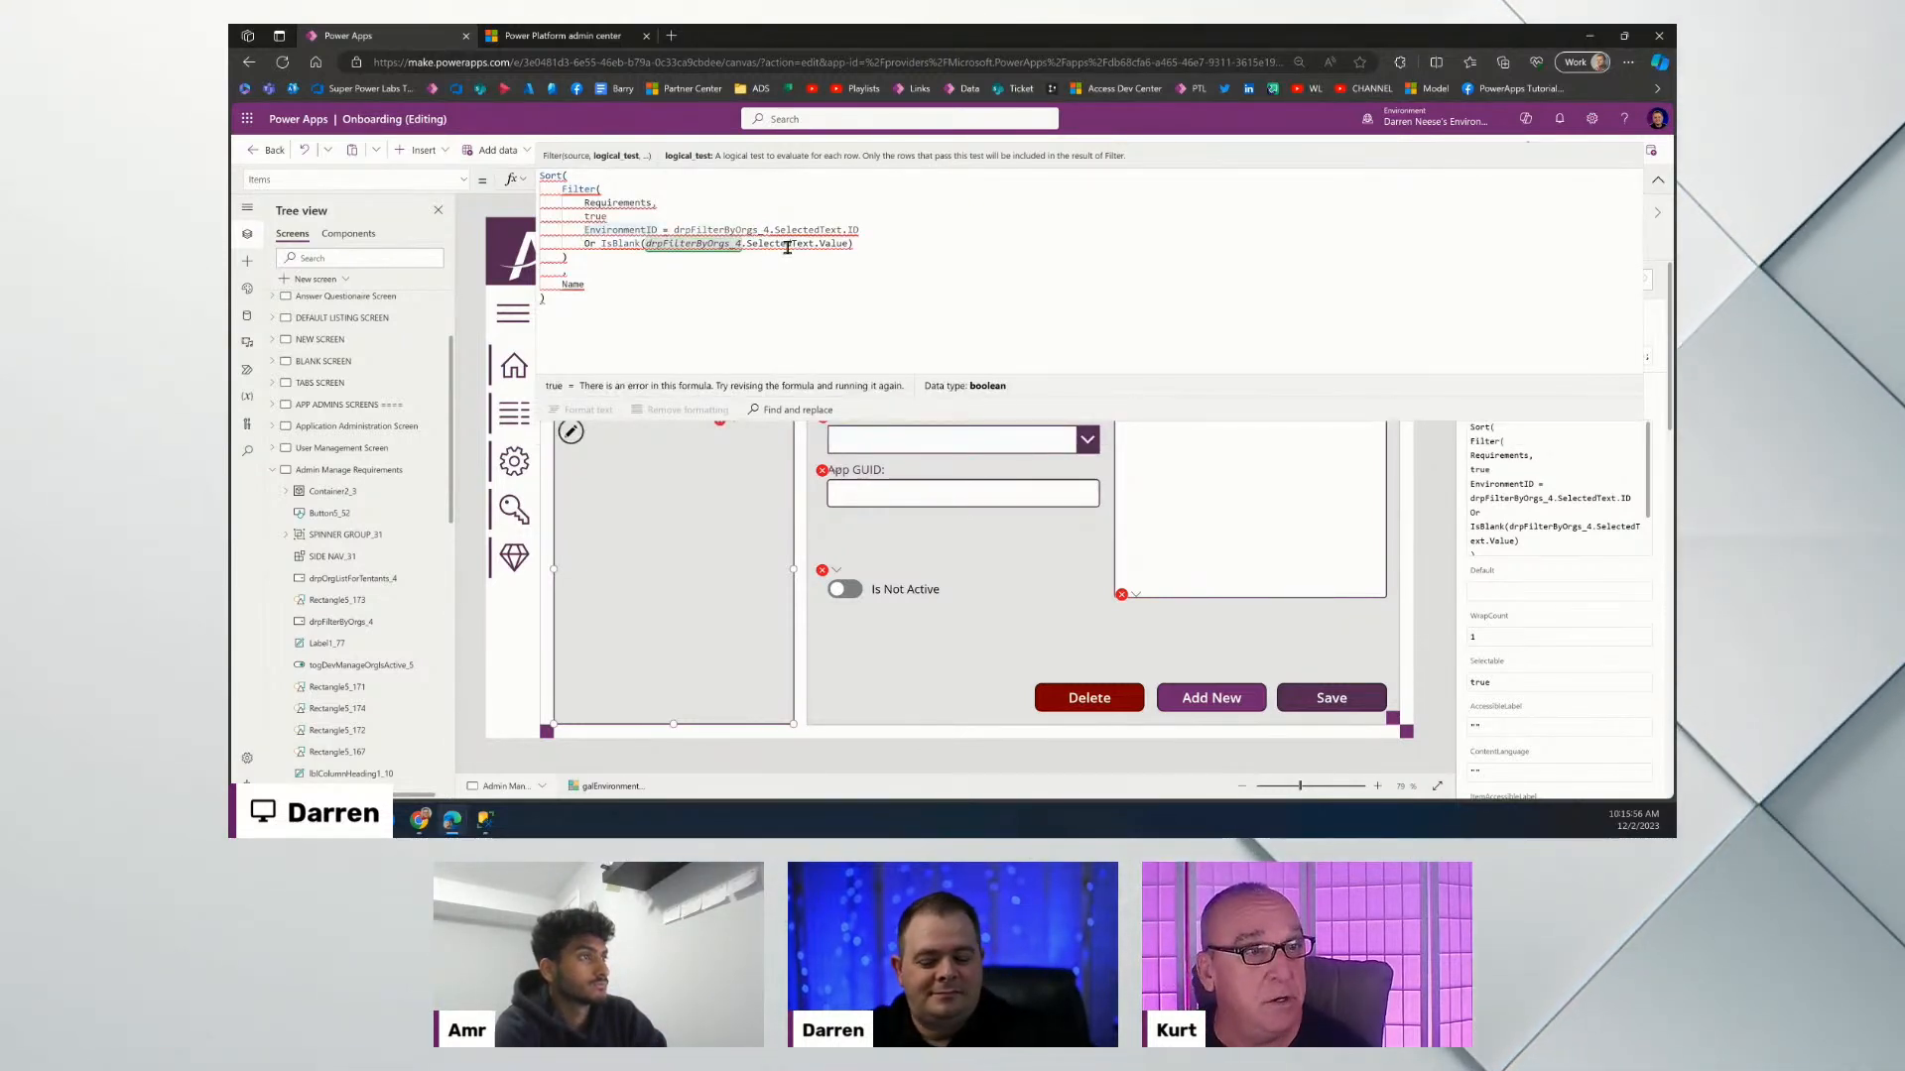
{"action": "type", "text": "//"}
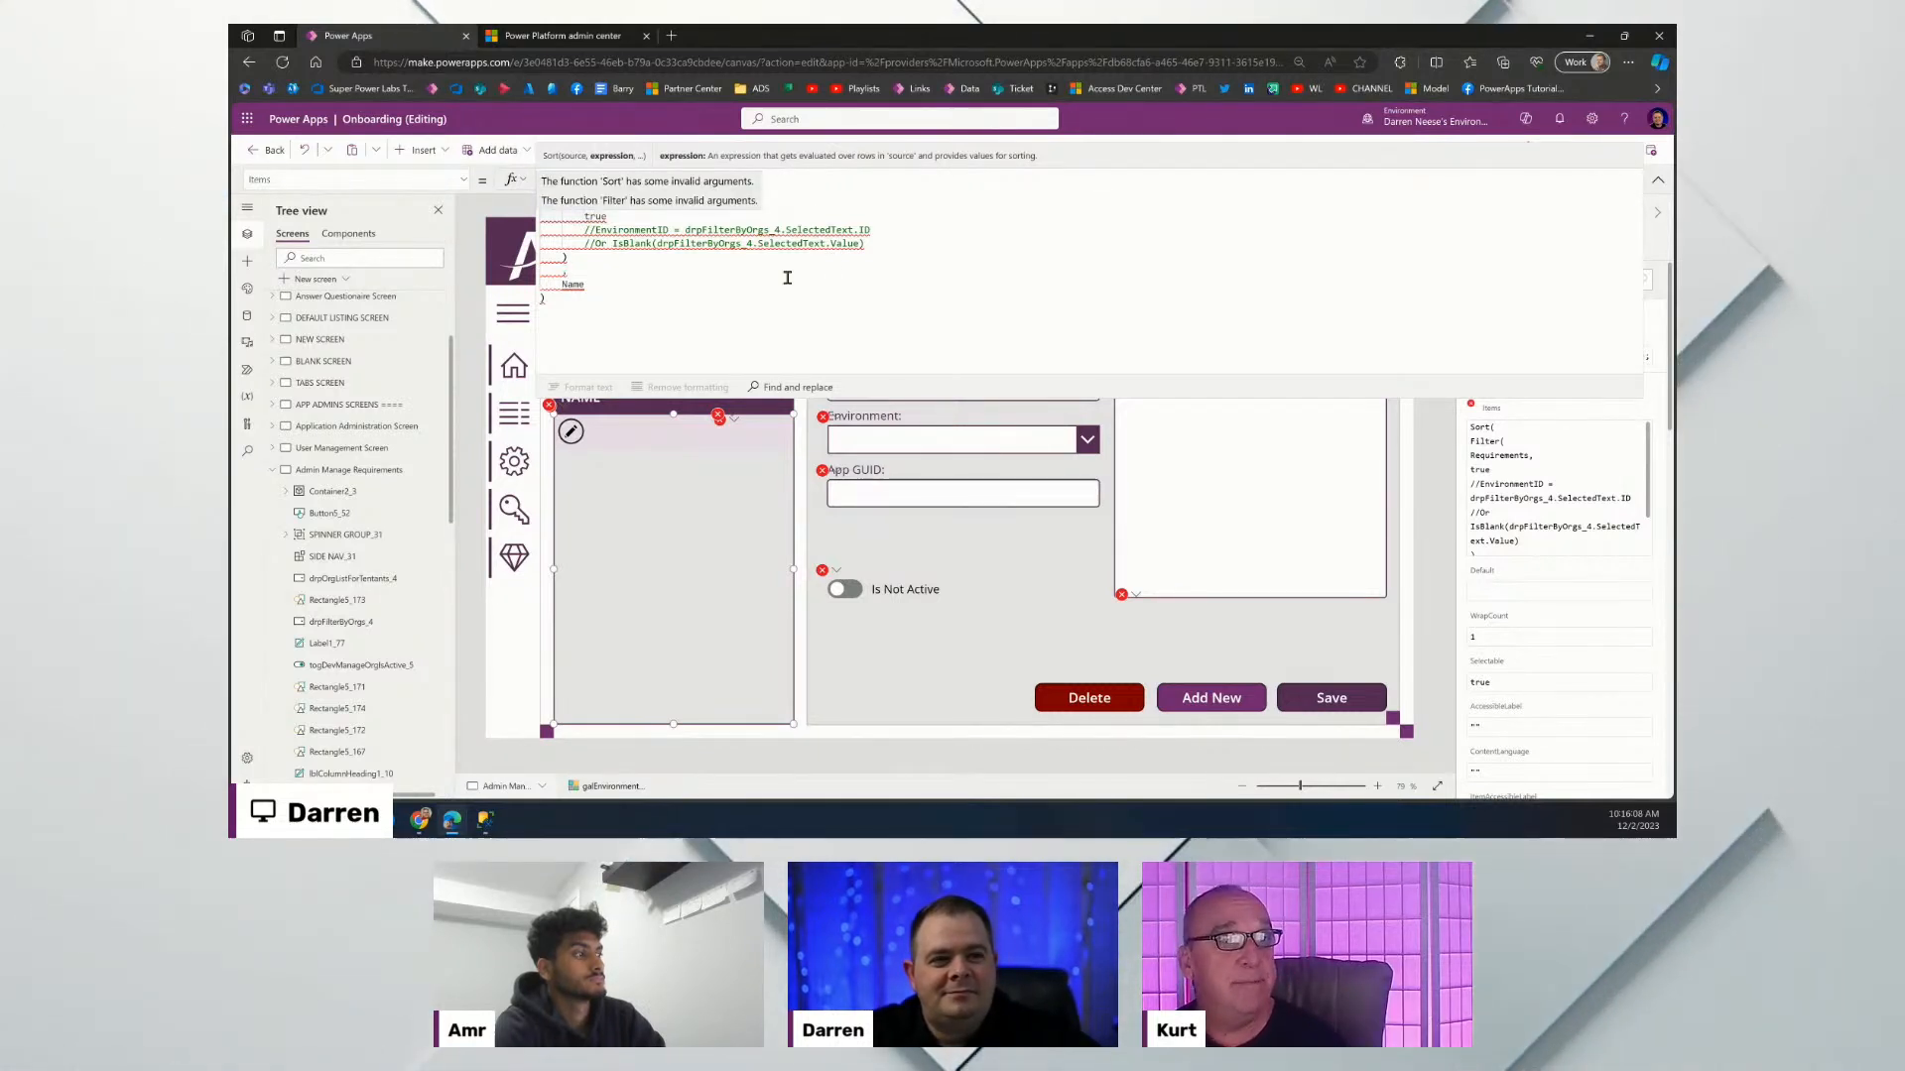
{"action": "left_click", "coordinate": [712, 287]}
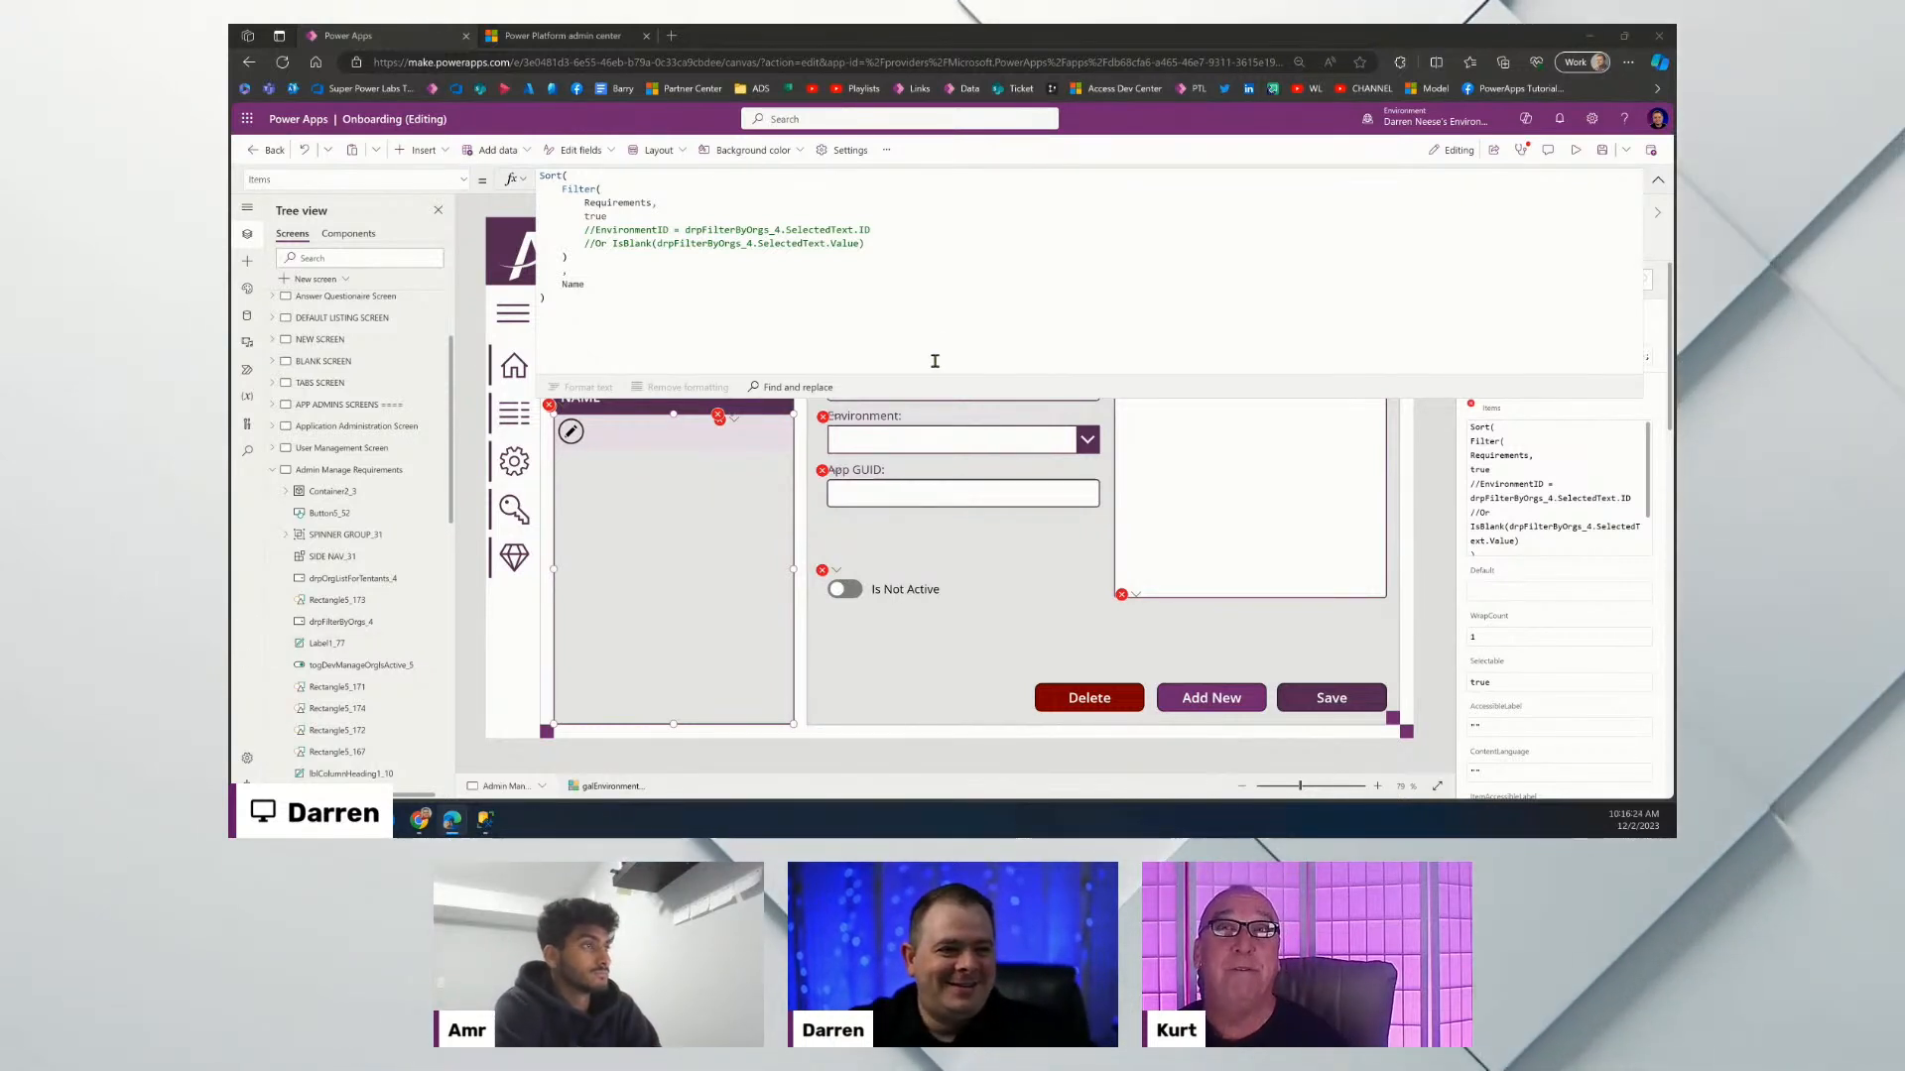
Return to the Items formula without changes, then switch to the SSMS Onboarding database diagram.
{"action": "left_click", "coordinate": [914, 293]}
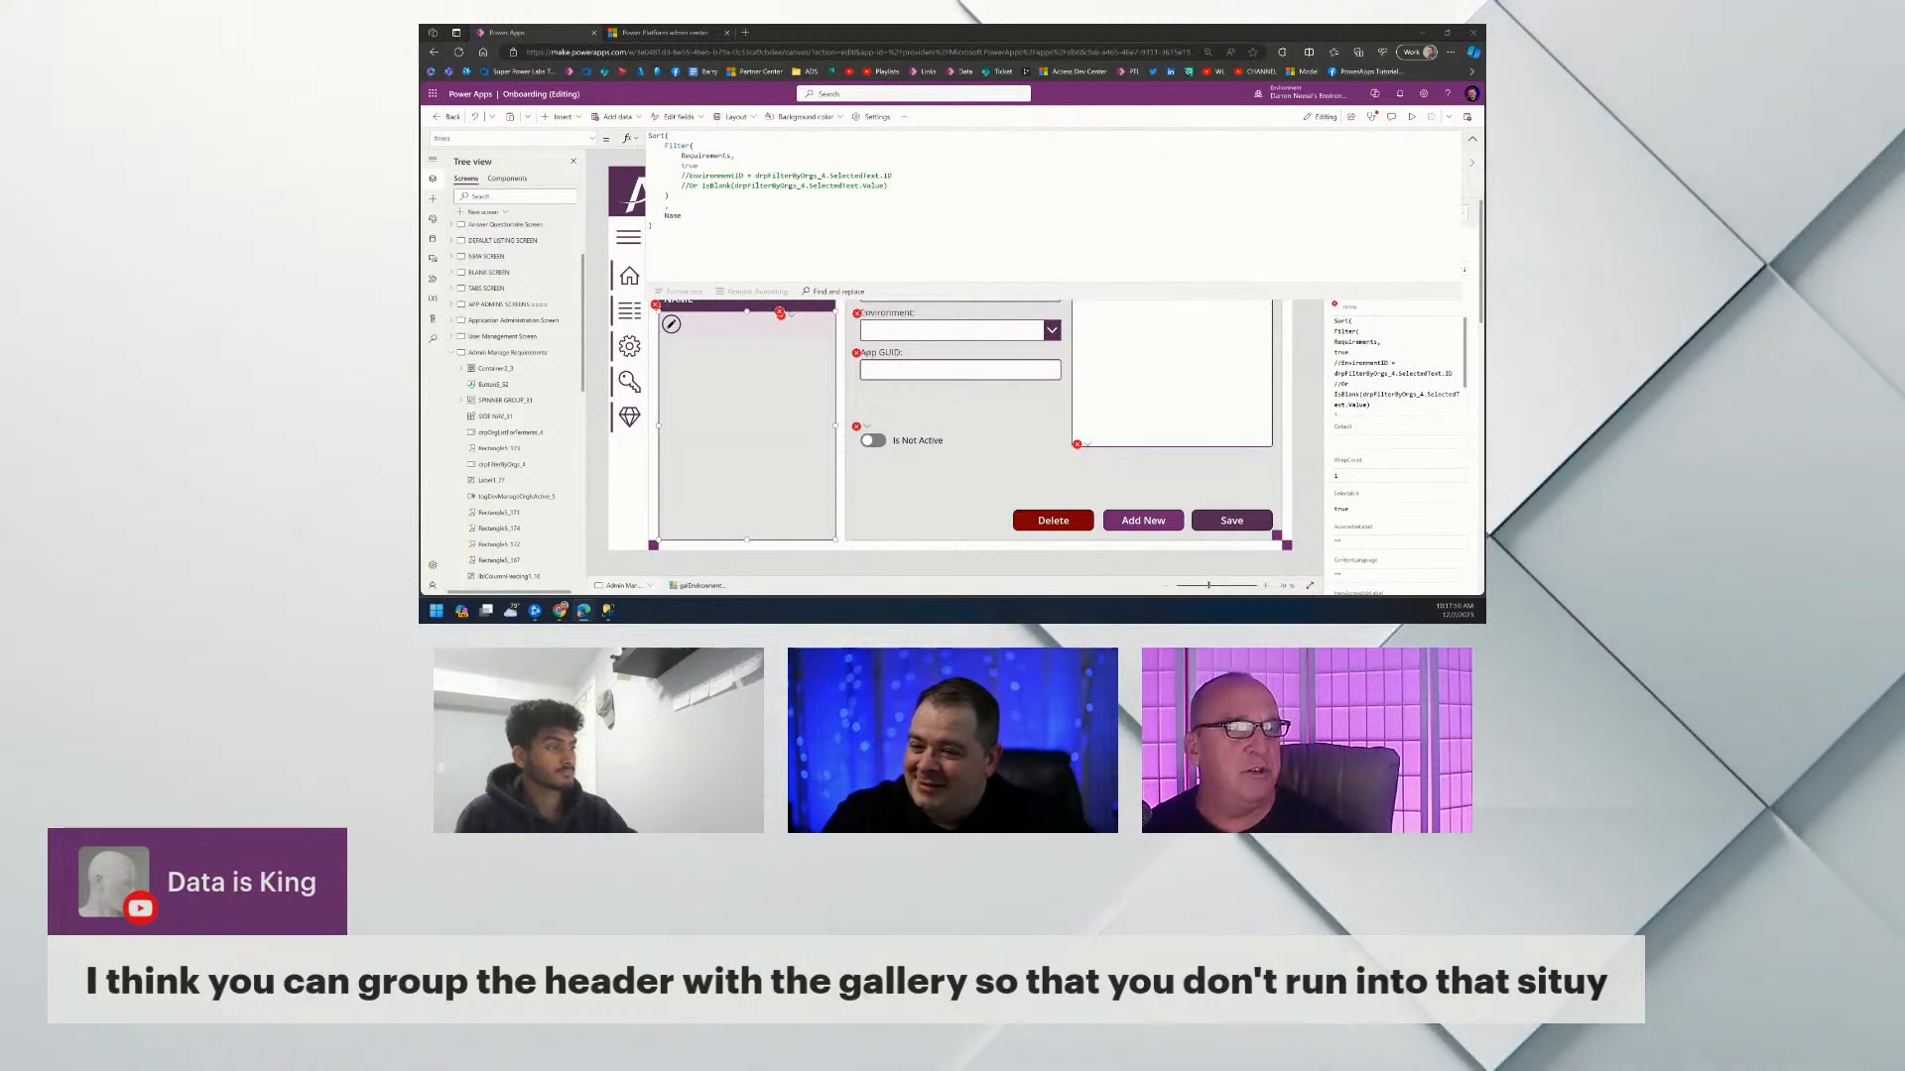
{"action": "left_click", "coordinate": [873, 208]}
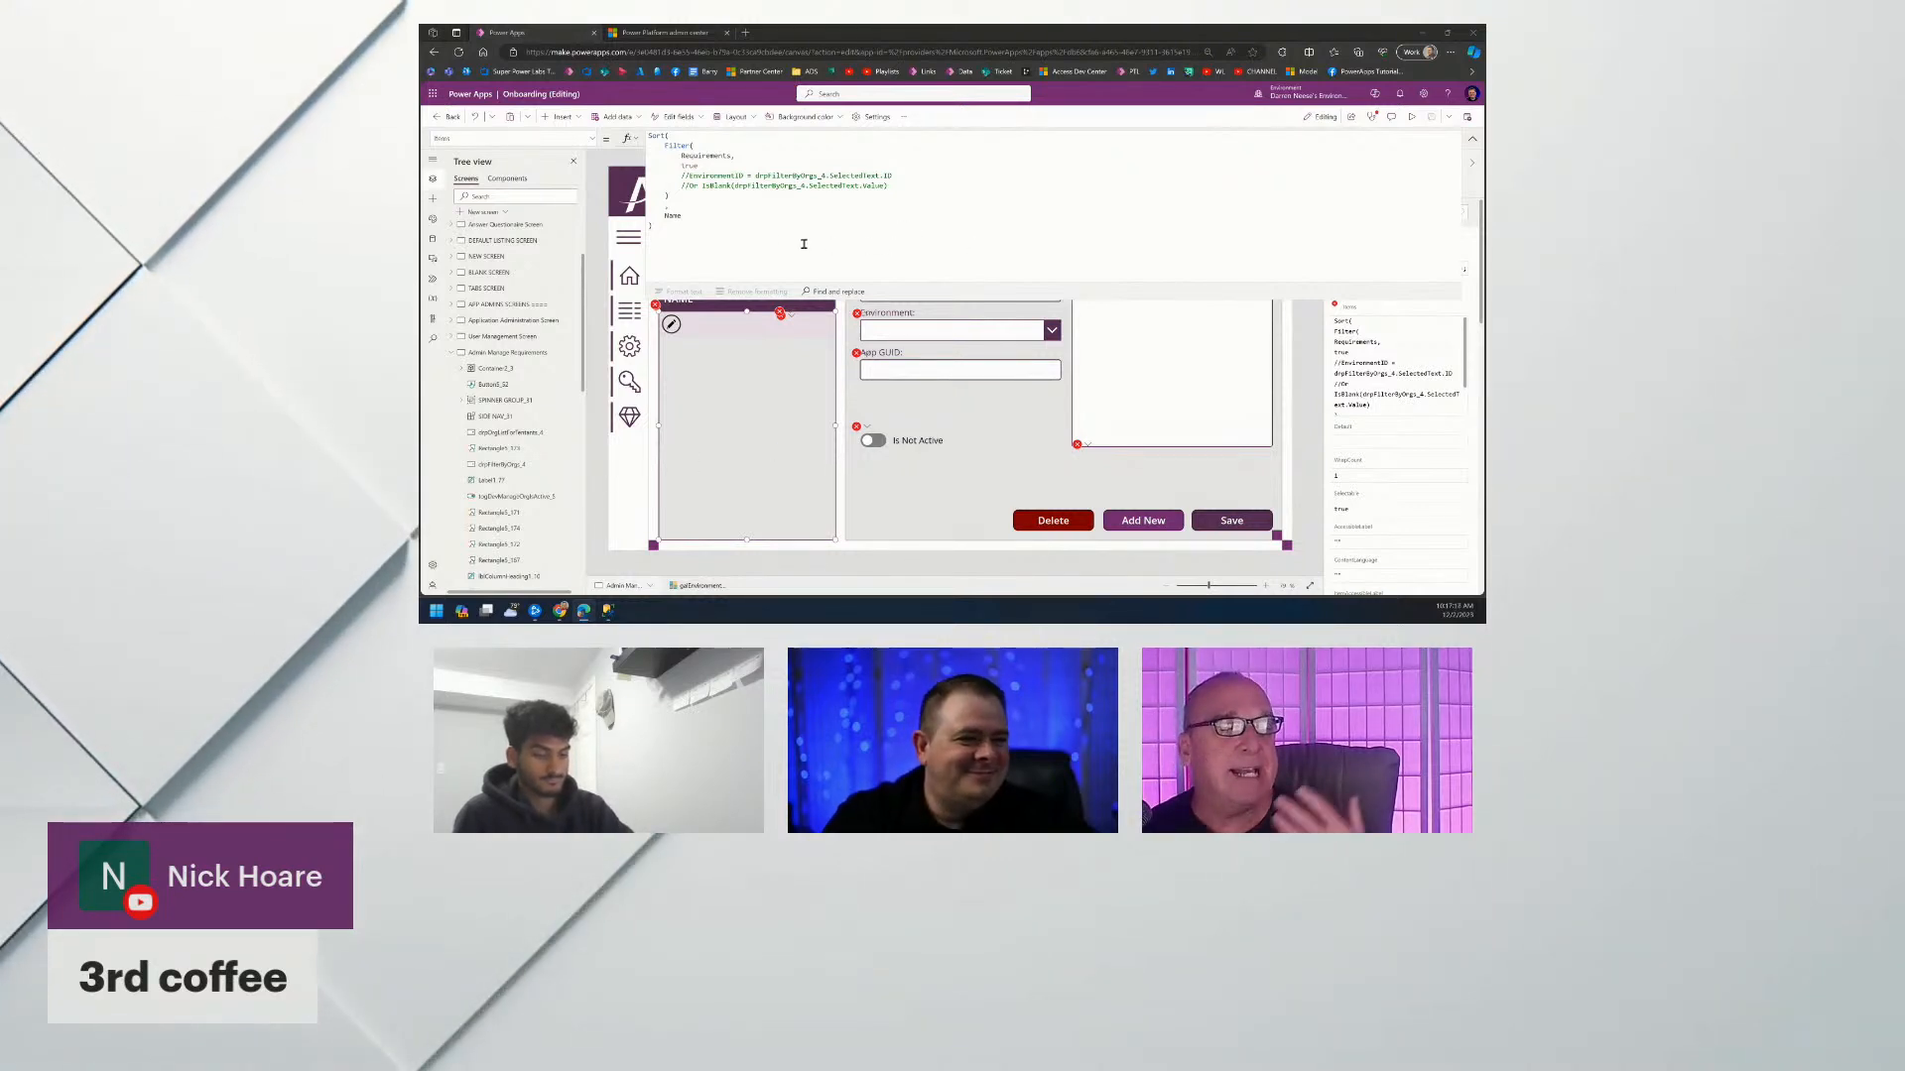
{"action": "left_click", "coordinate": [762, 230]}
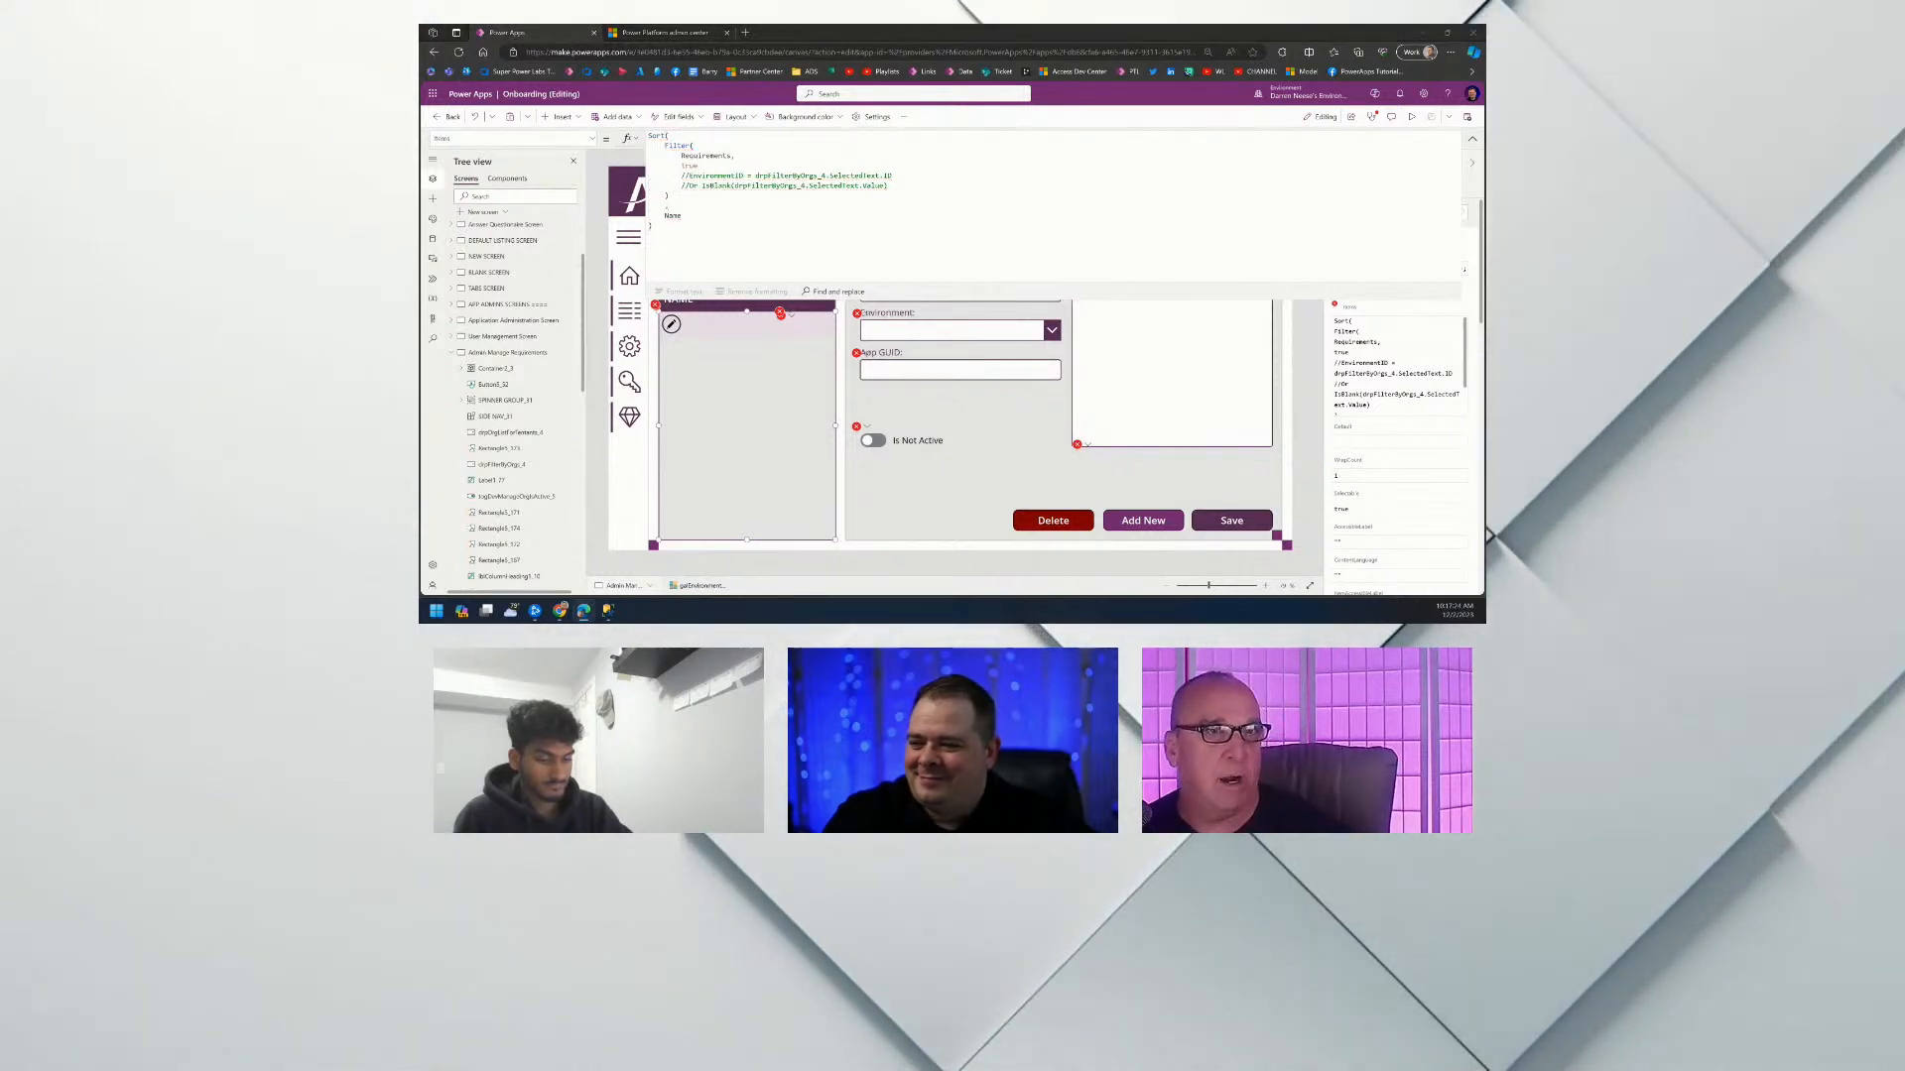
{"action": "key", "text": "alt+Tab"}
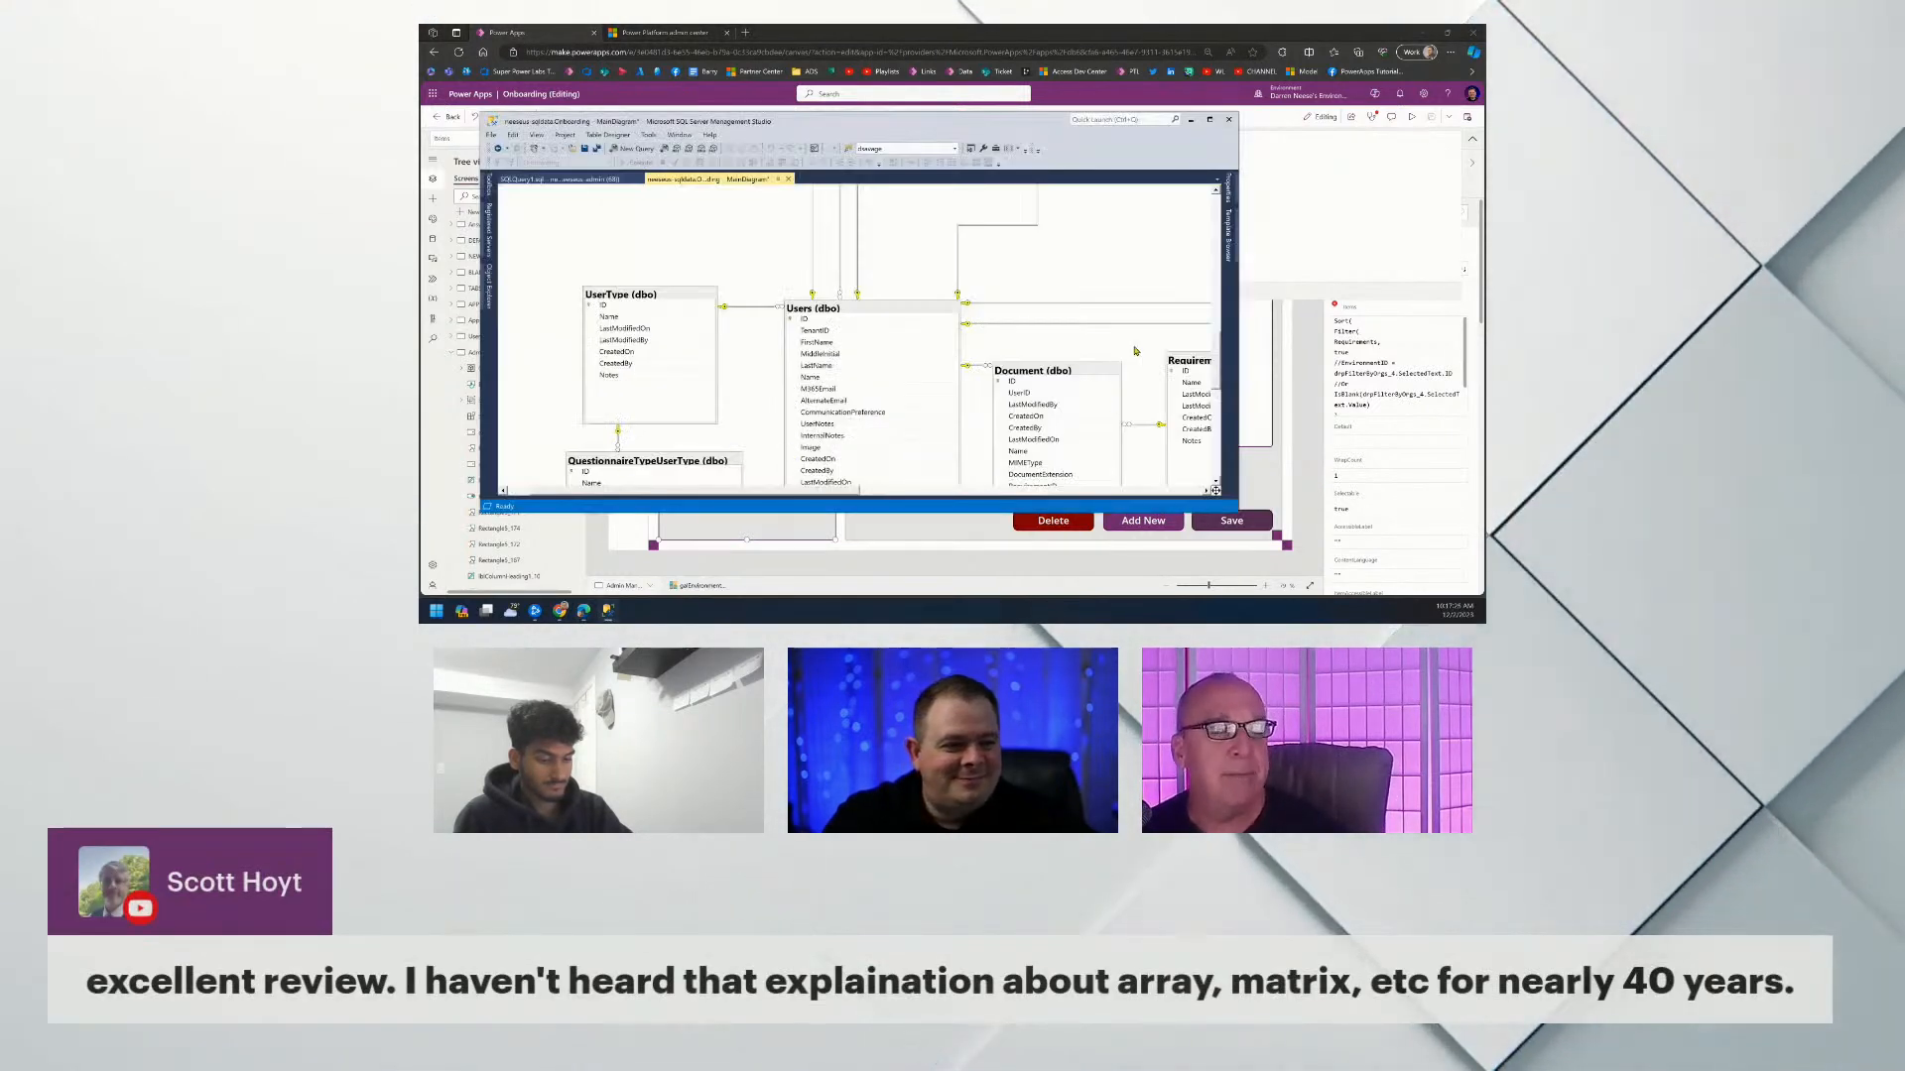
Maximize the diagram to inspect the Requirement table, then search Power Apps data sources for 'req'.
{"action": "double_click", "coordinate": [1042, 120]}
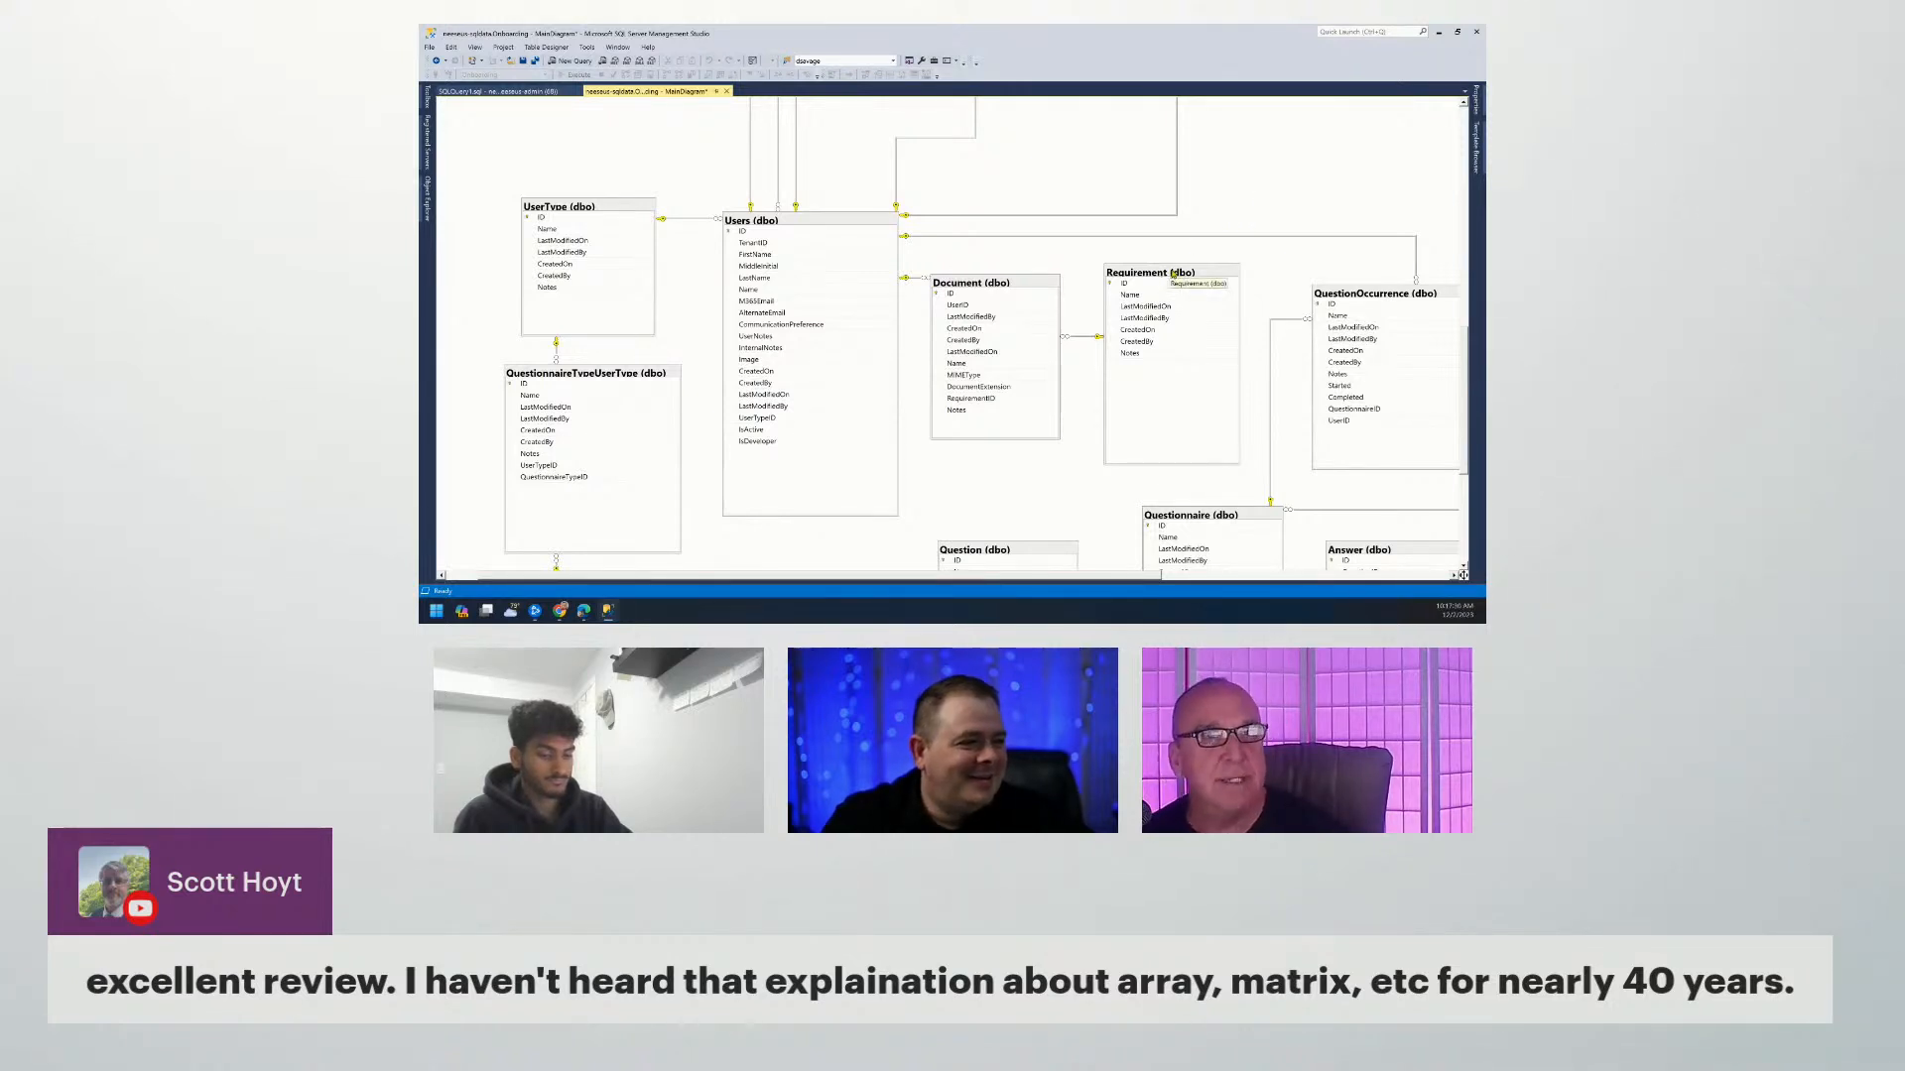
{"action": "left_click", "coordinate": [1438, 33]}
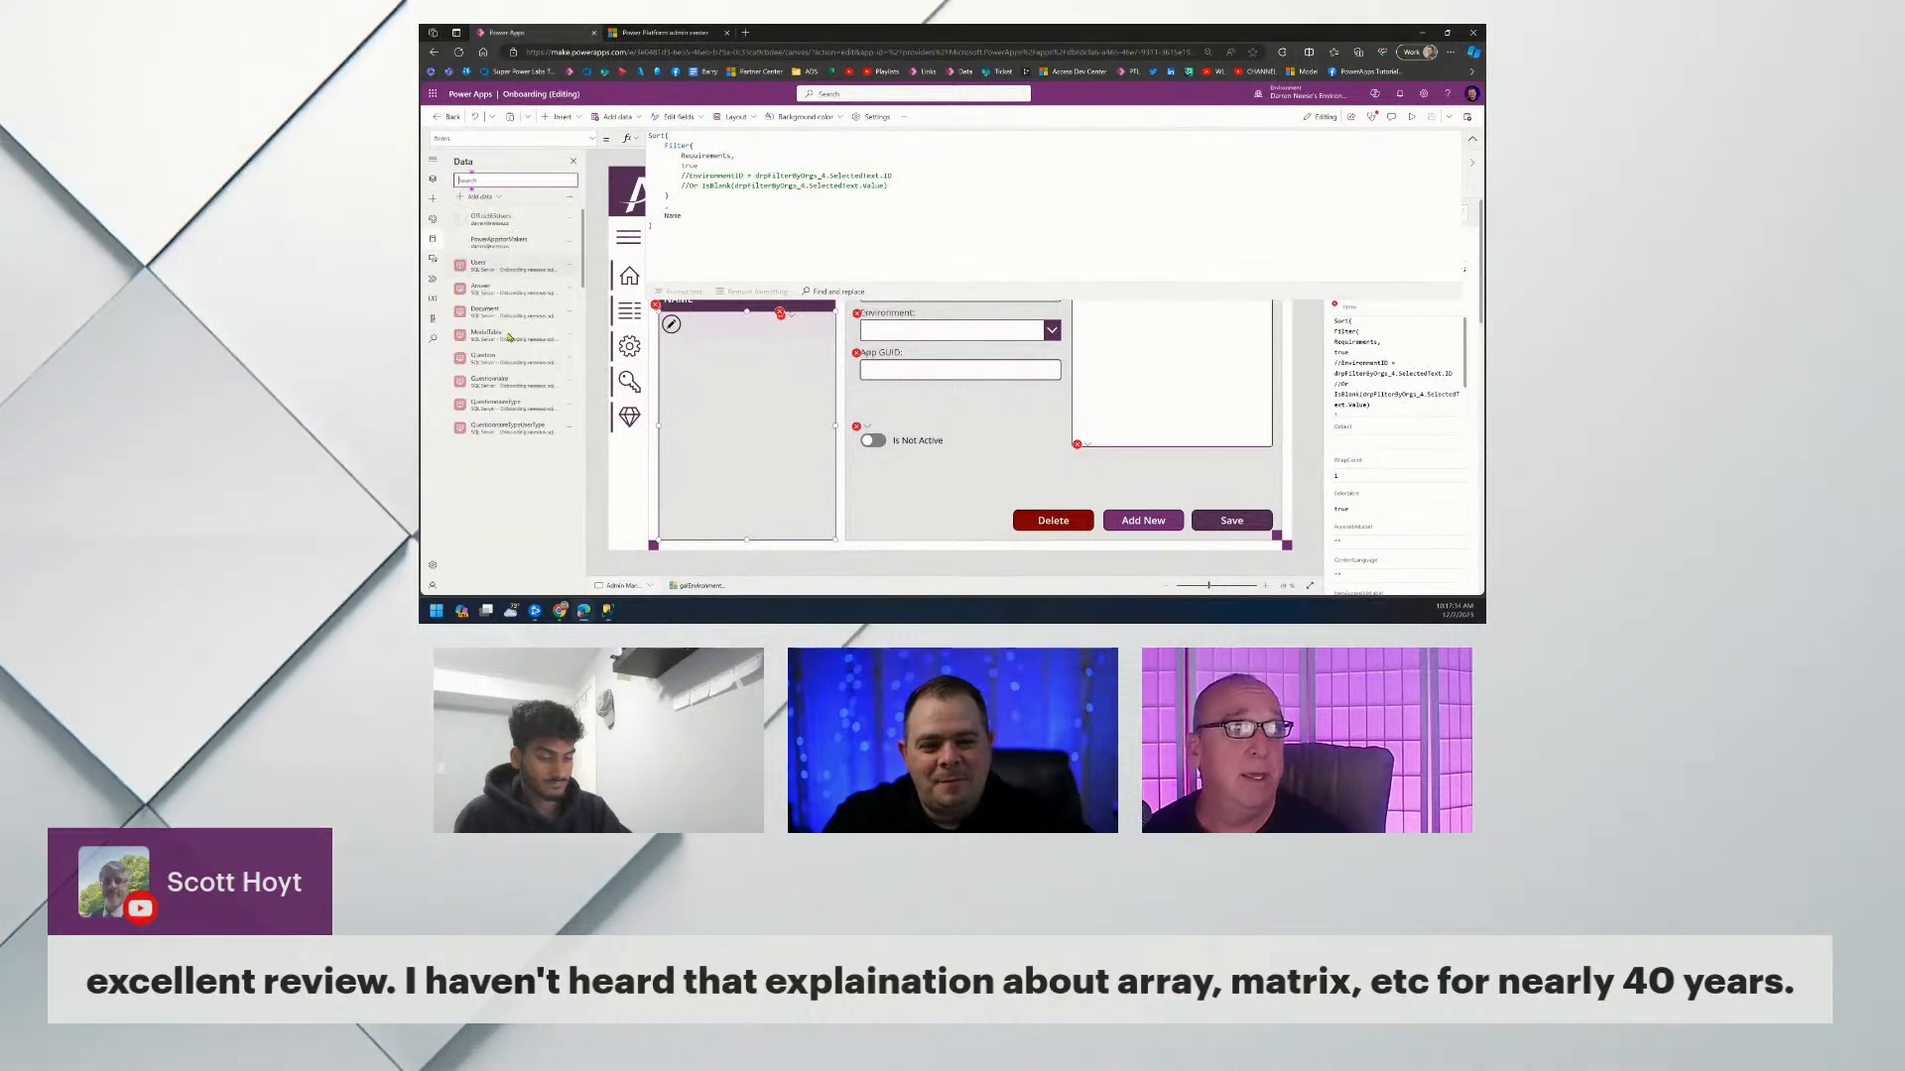
{"action": "left_click", "coordinate": [499, 180]}
{"action": "type", "text": "req"}
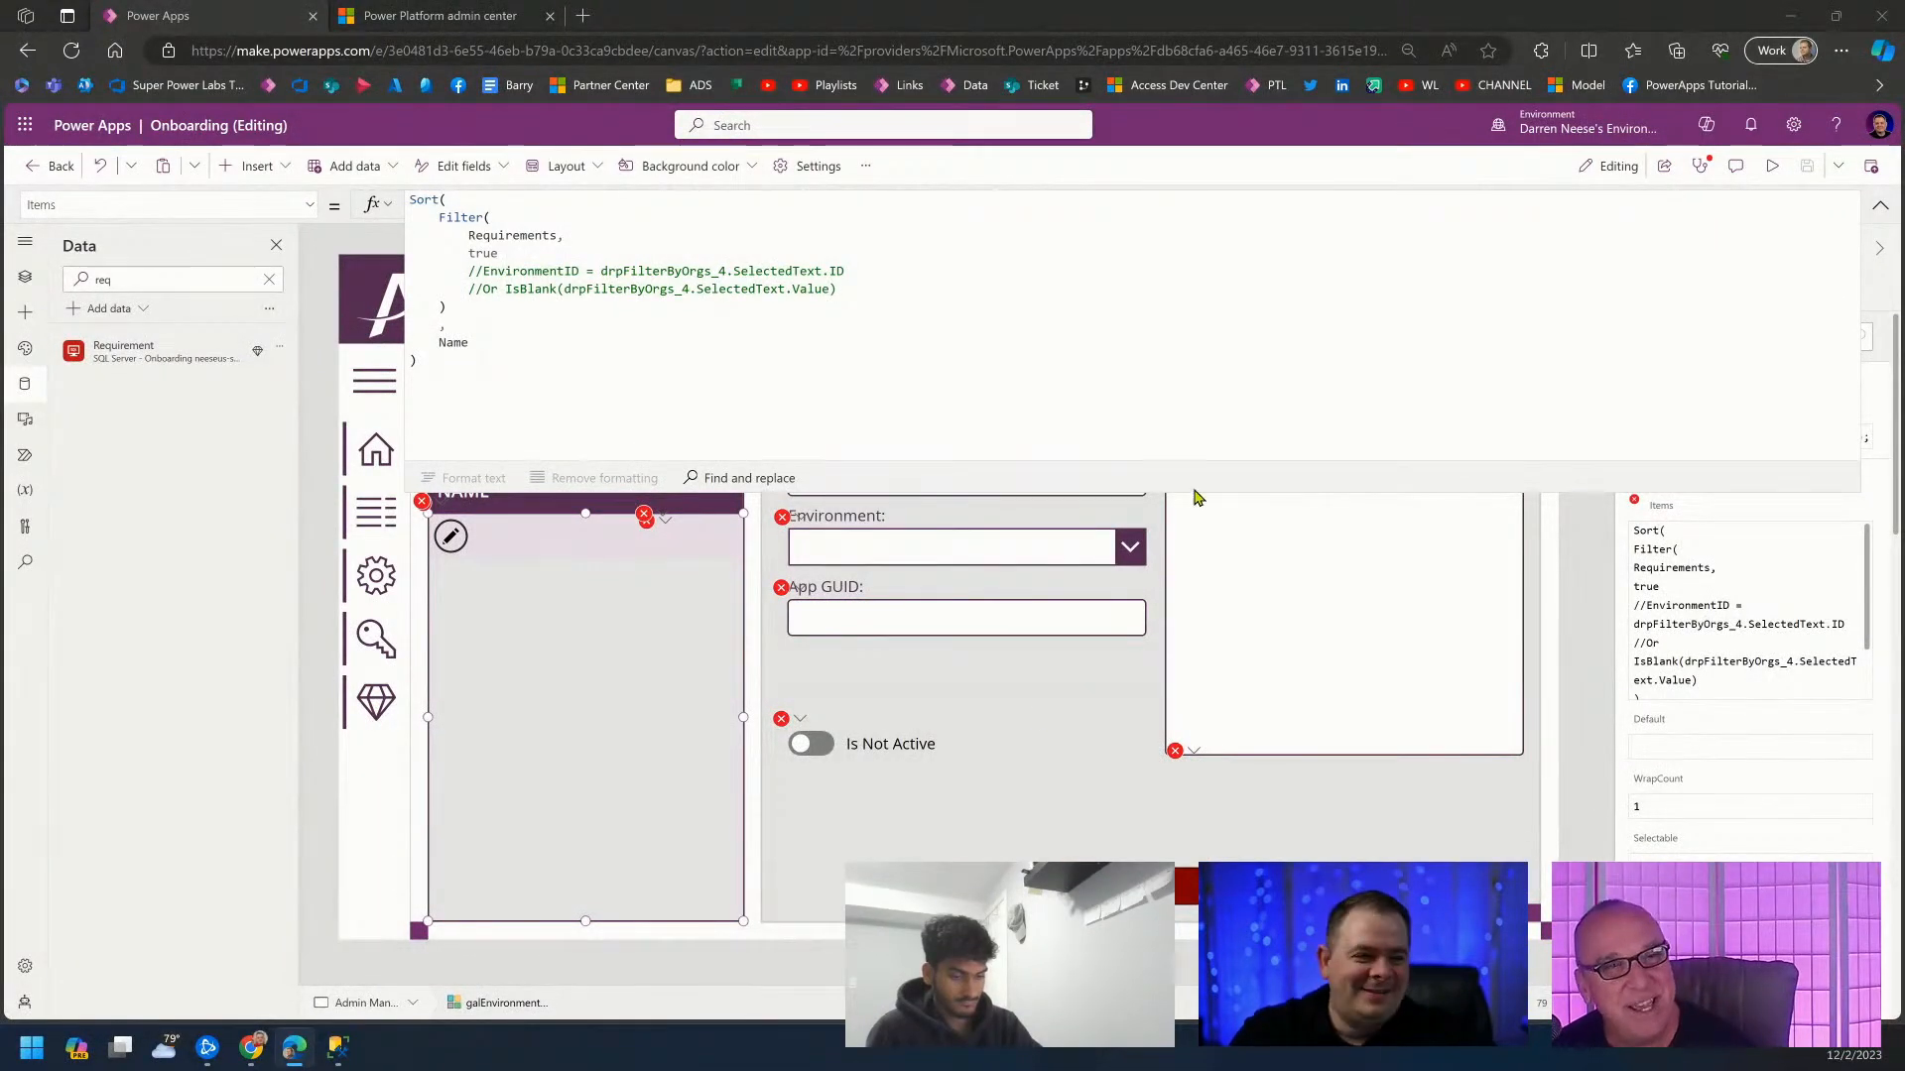
Collapse the gallery's formula bar, show the tree view, and cancel leaving the app editor.
{"action": "left_click", "coordinate": [938, 347]}
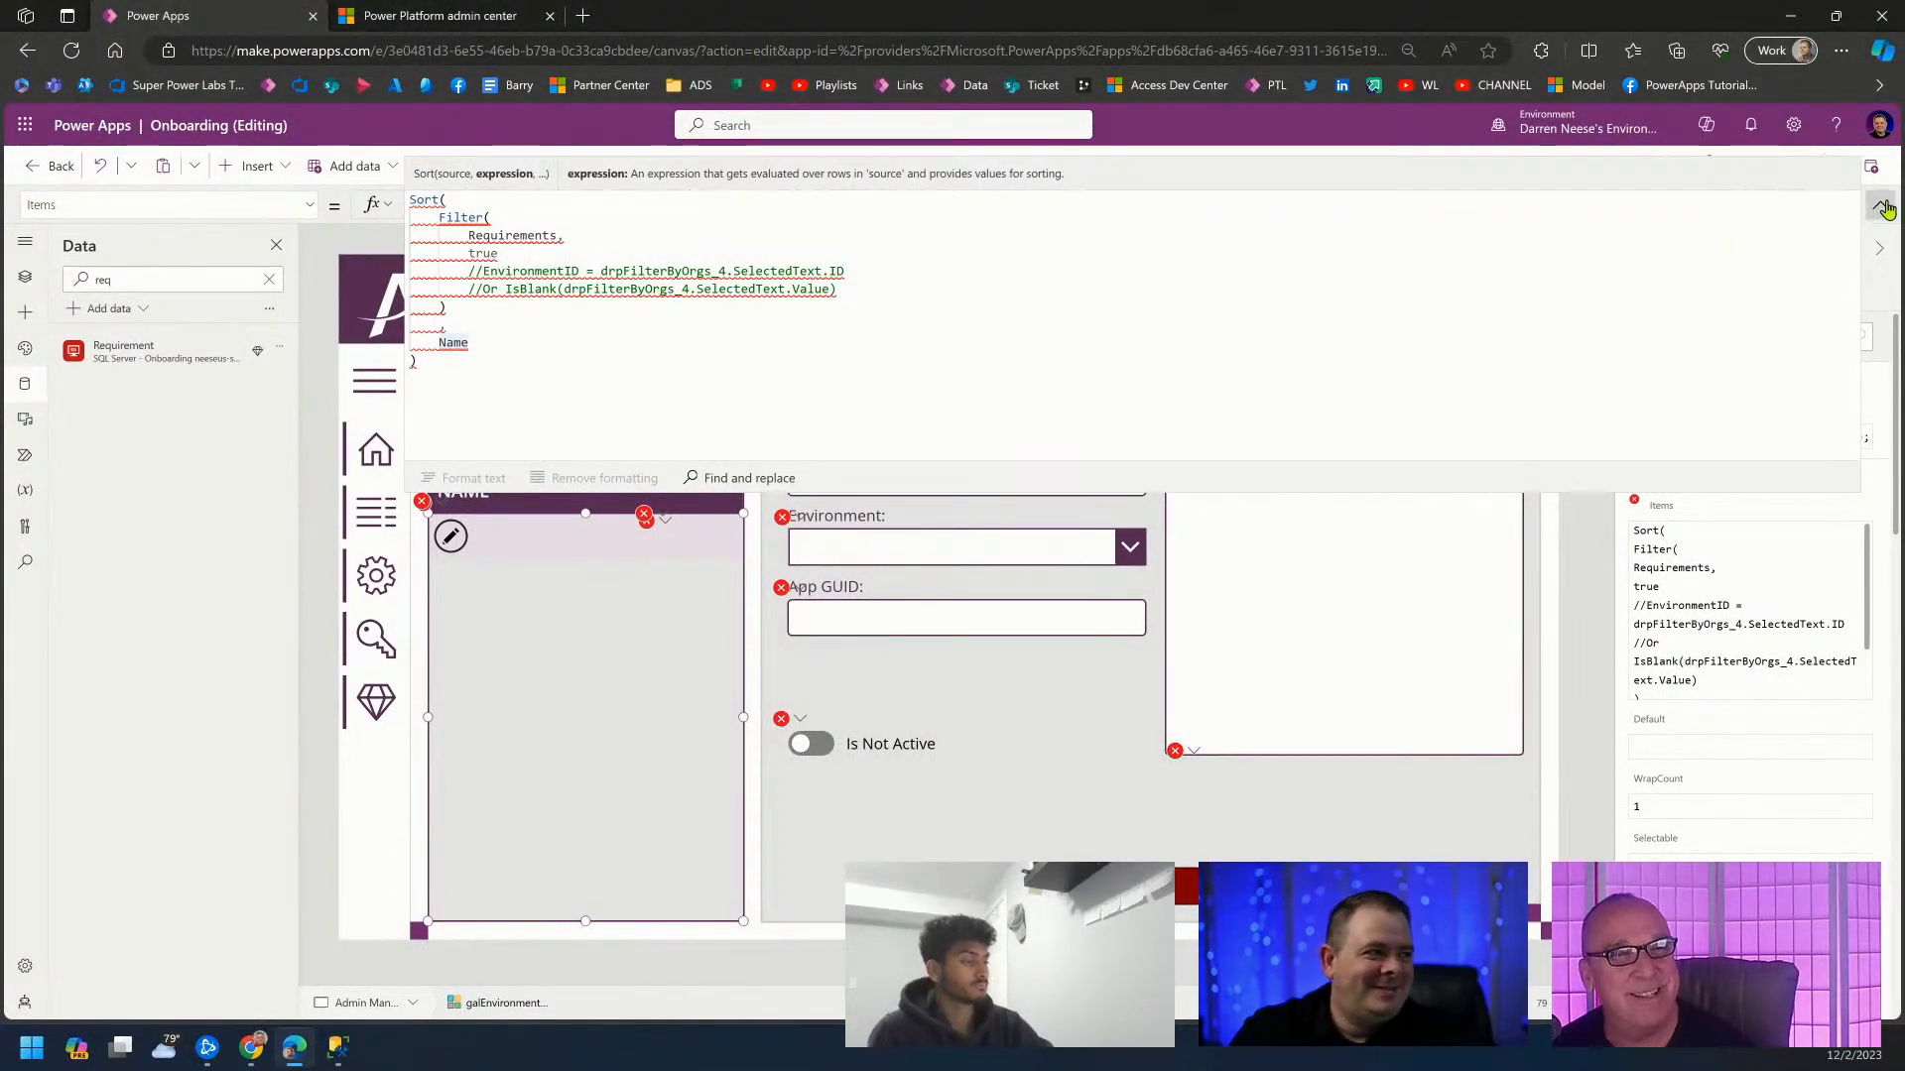
{"action": "left_click", "coordinate": [1882, 207]}
{"action": "left_click", "coordinate": [25, 278]}
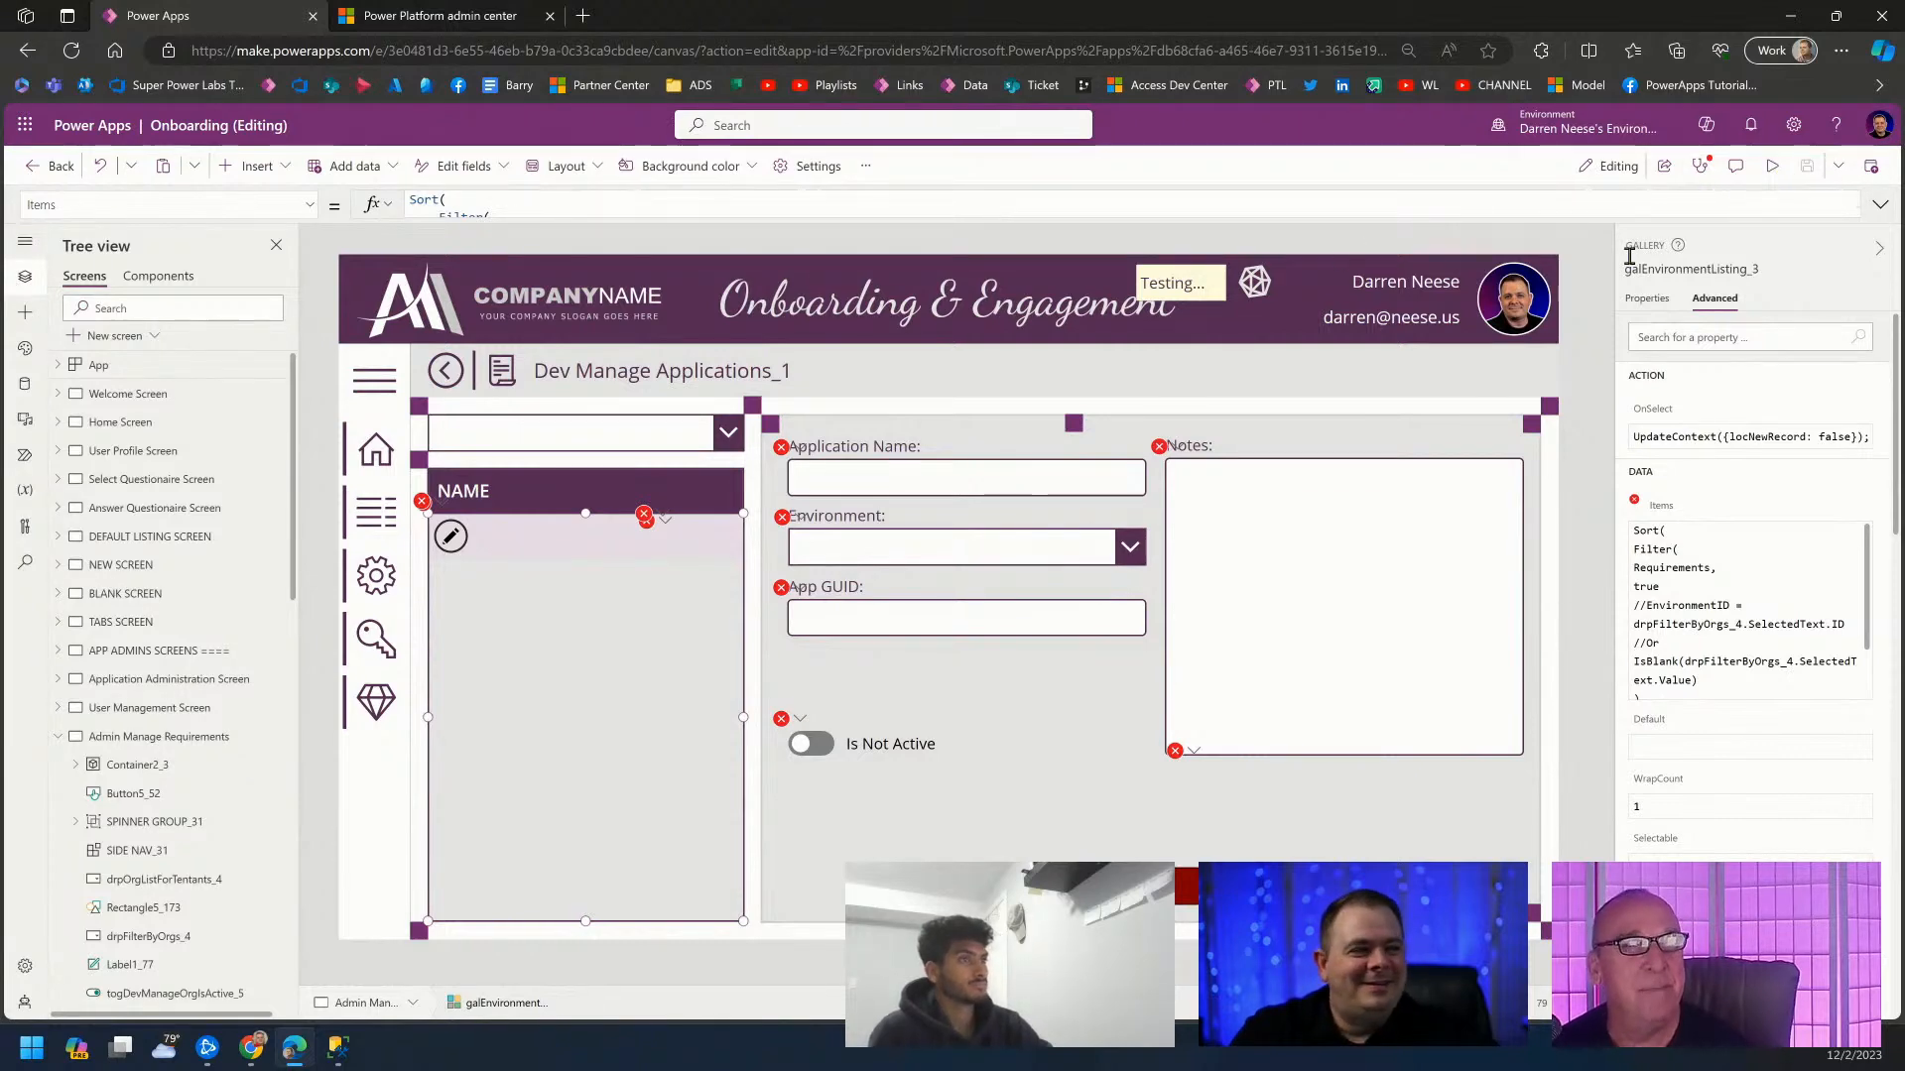
{"action": "left_click", "coordinate": [37, 169]}
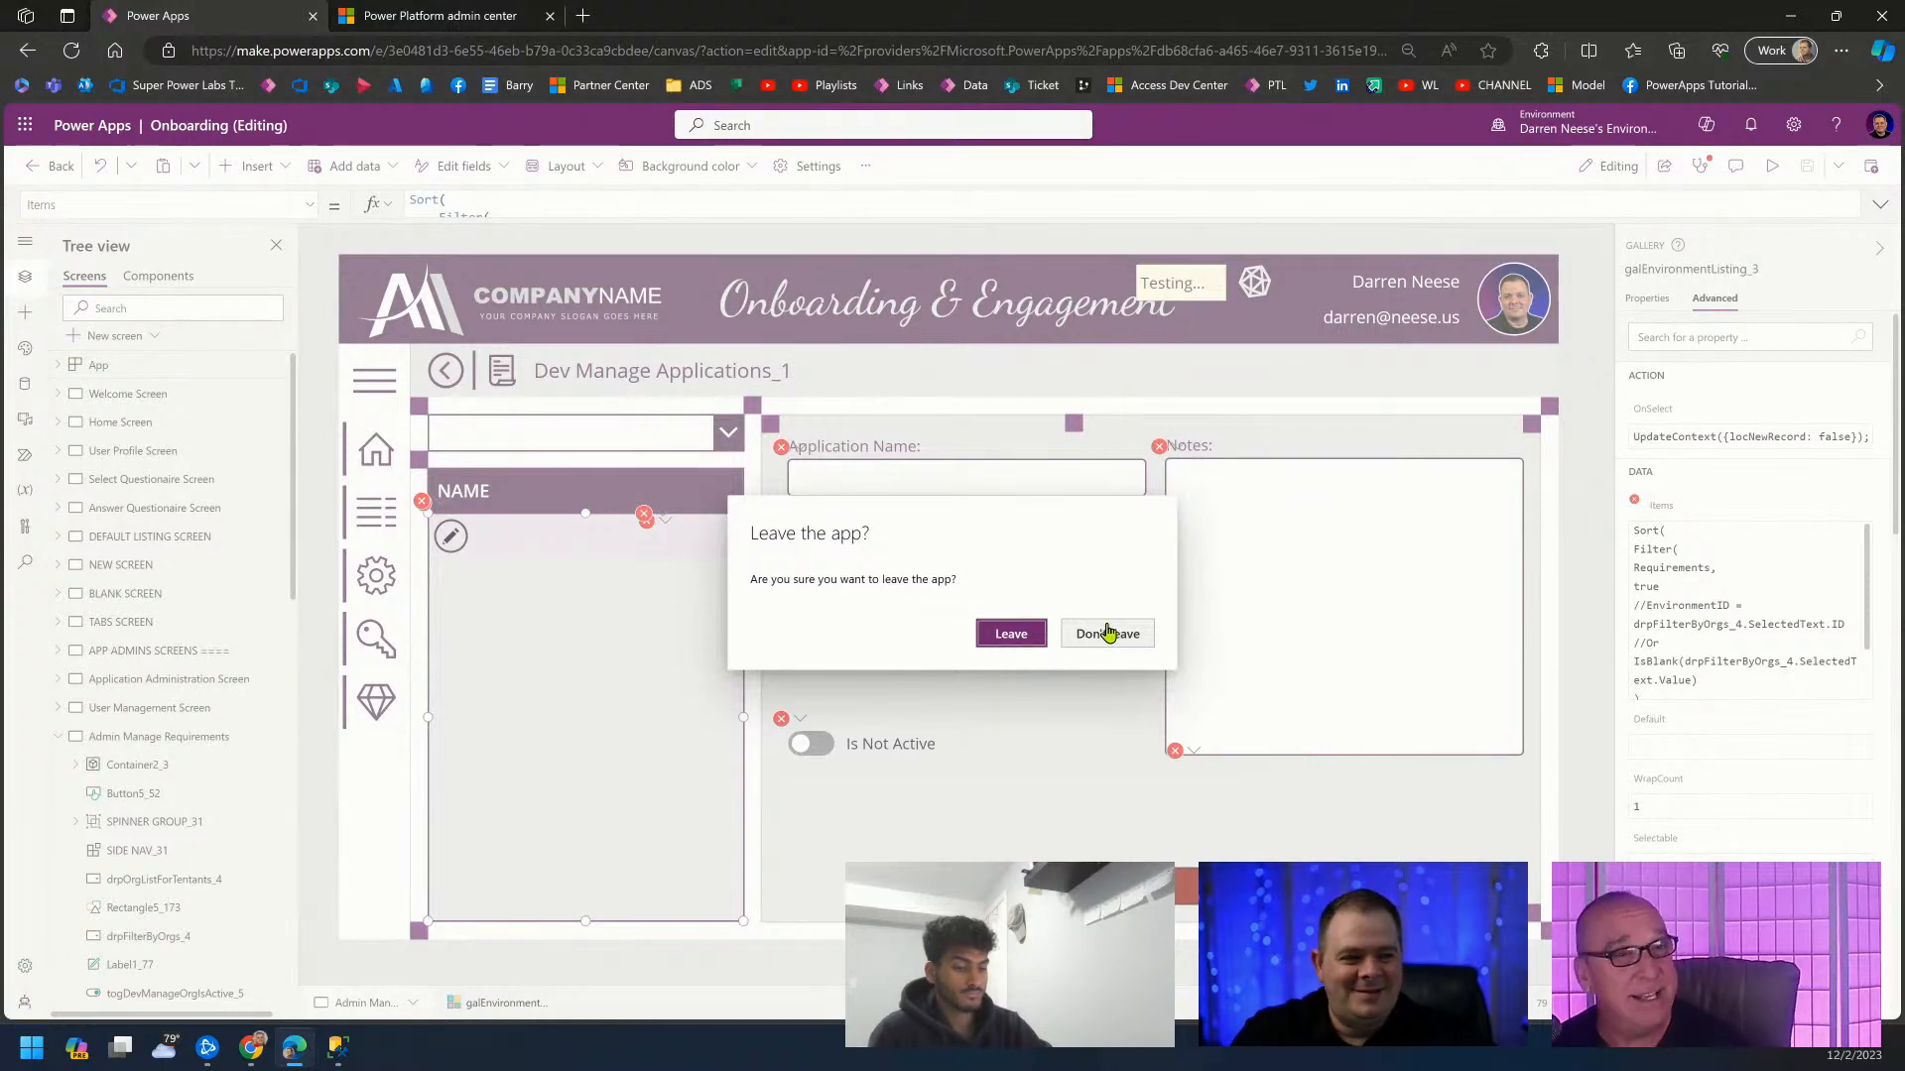
{"action": "left_click", "coordinate": [1091, 643]}
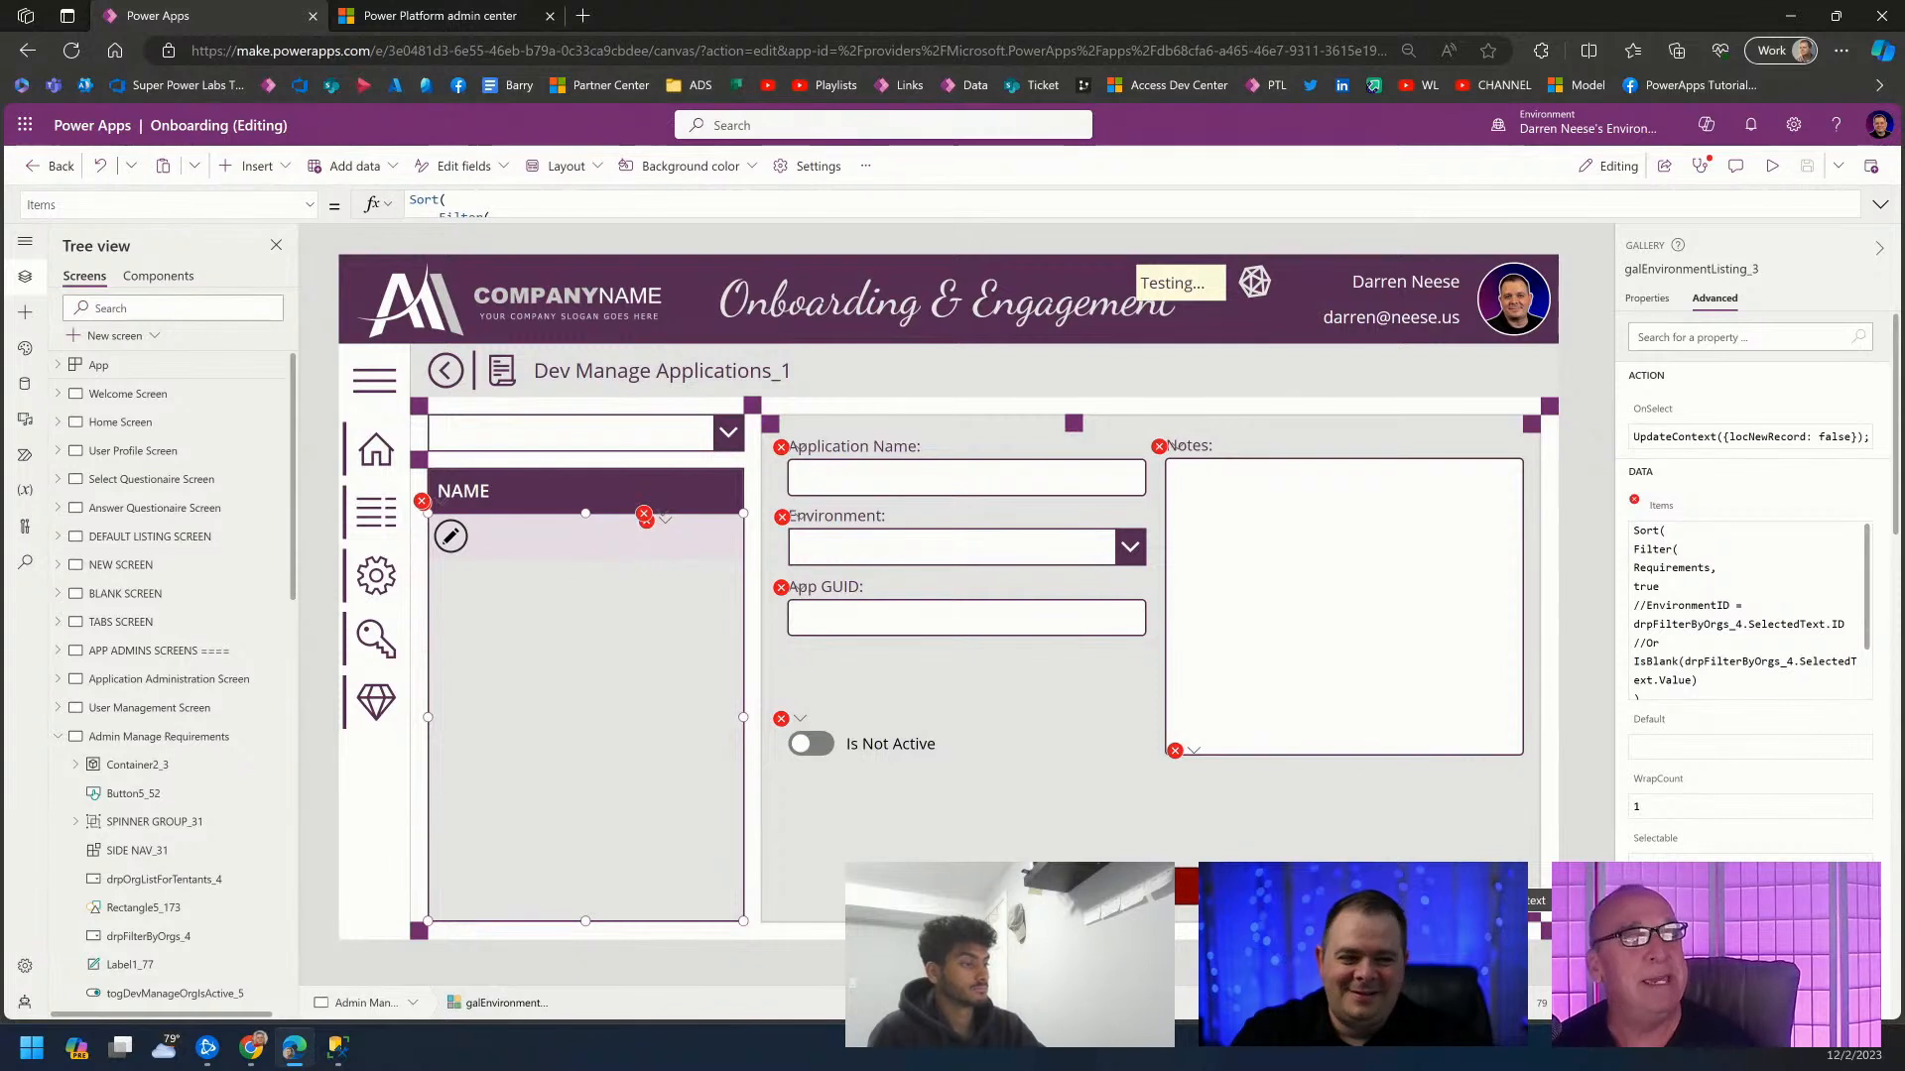
Replace 'Requirements' with the autocompleted 'Requirement' table, then jump to the remaining error's formula.
{"action": "left_click", "coordinate": [1876, 206]}
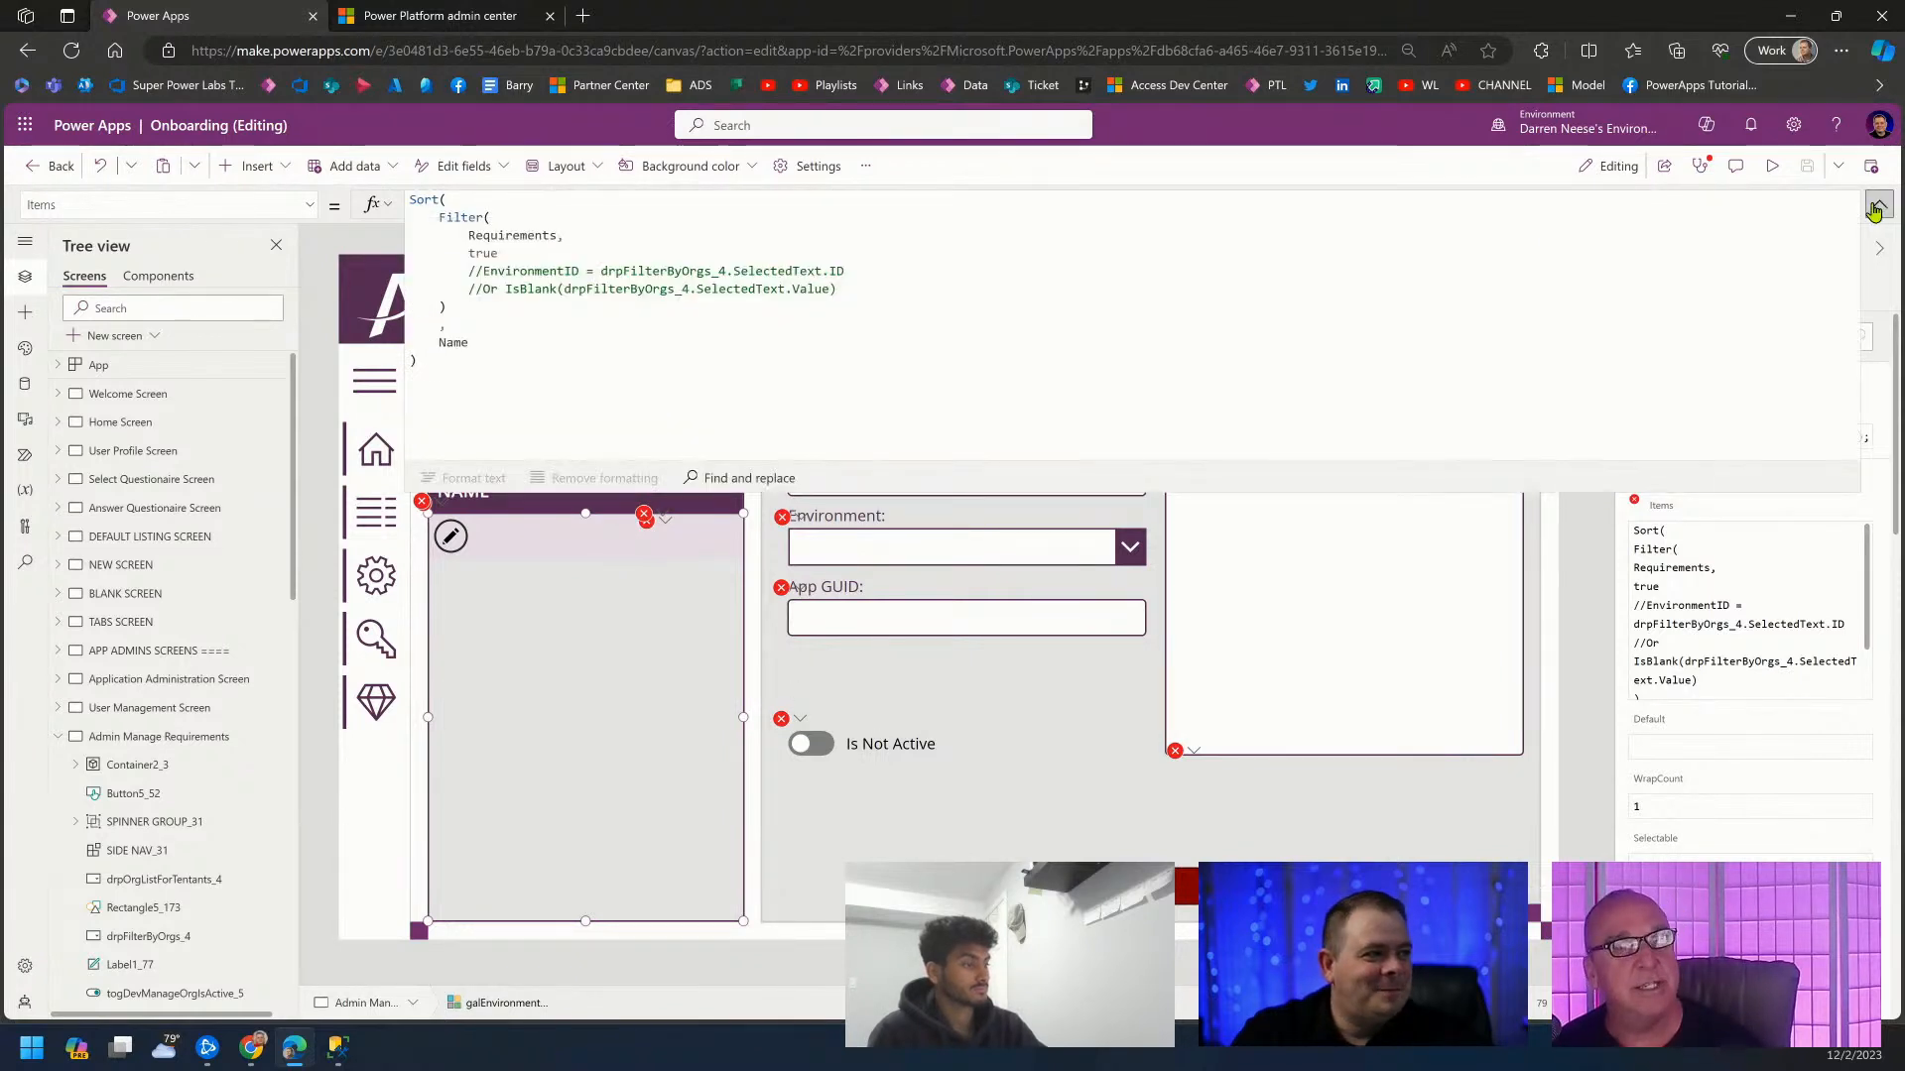
{"action": "left_click", "coordinate": [704, 381]}
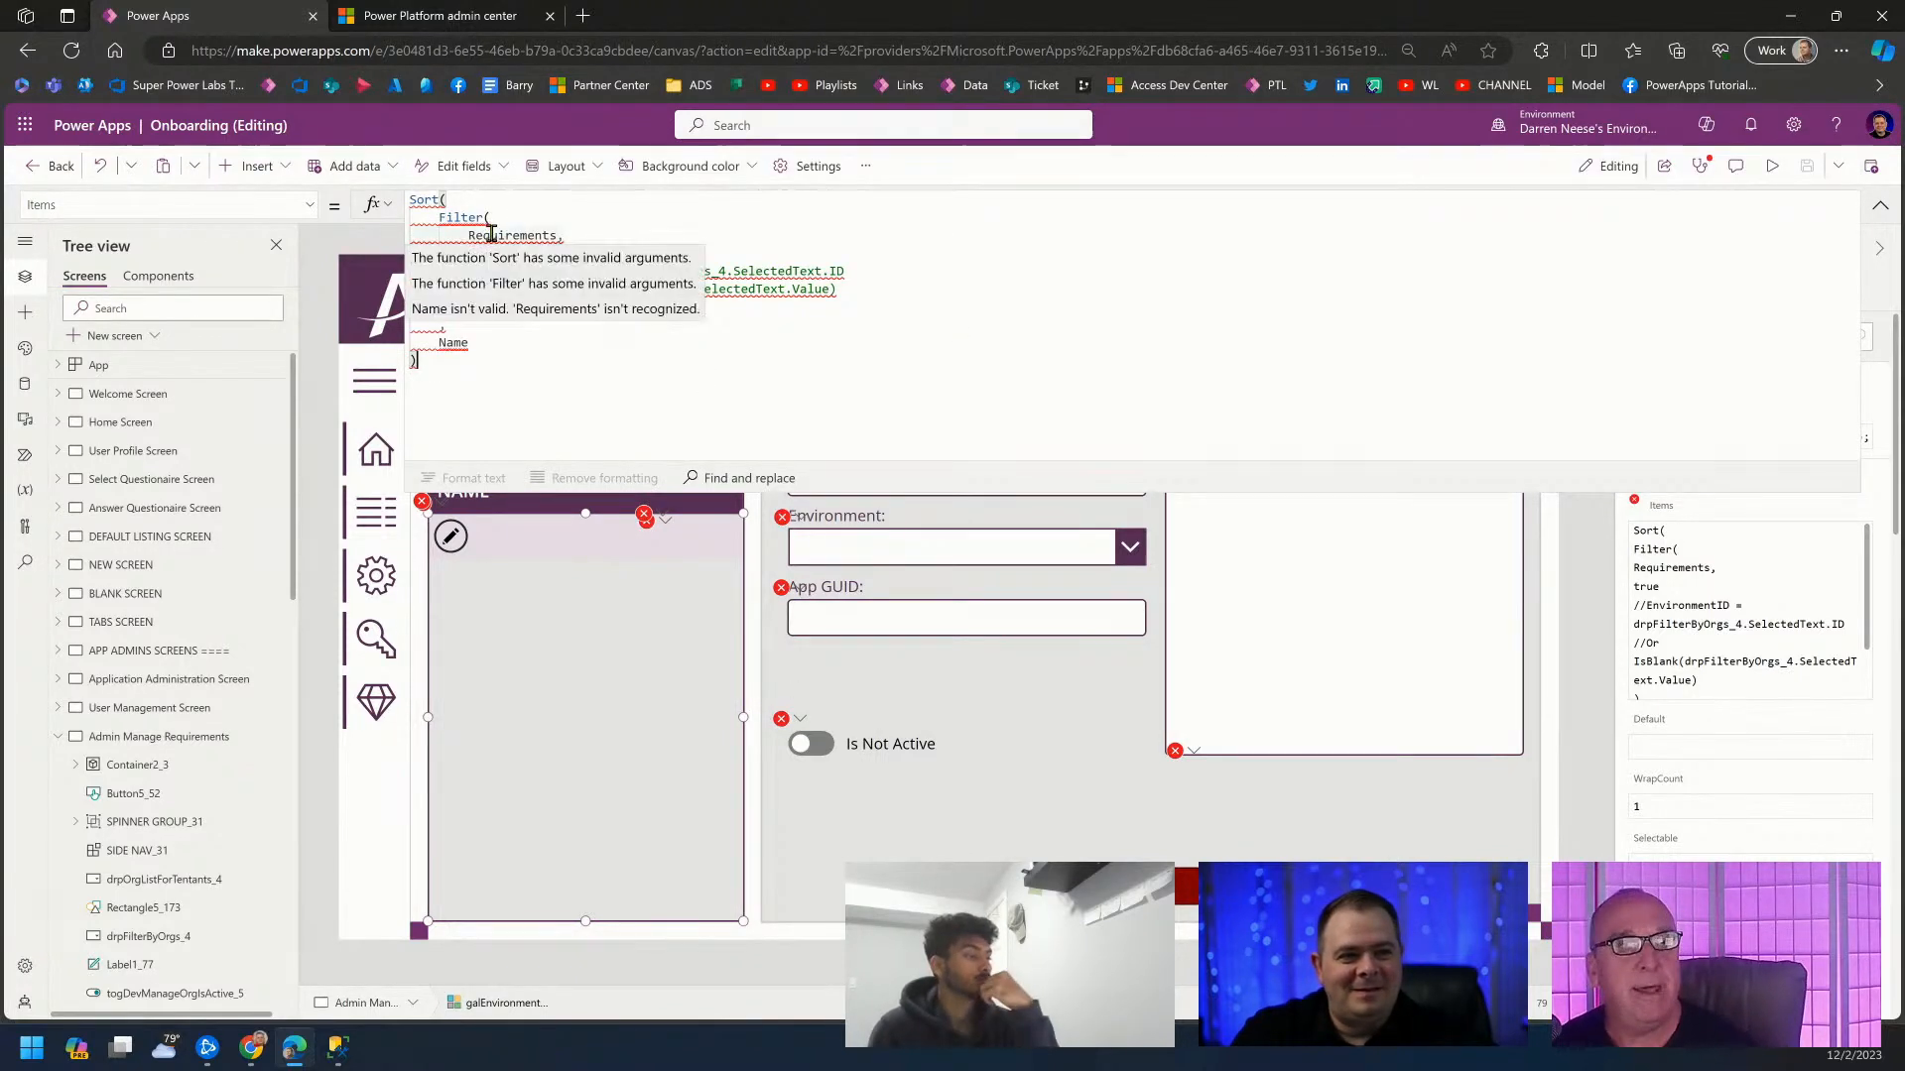
{"action": "double_click", "coordinate": [491, 233]}
{"action": "type", "text": "require"}
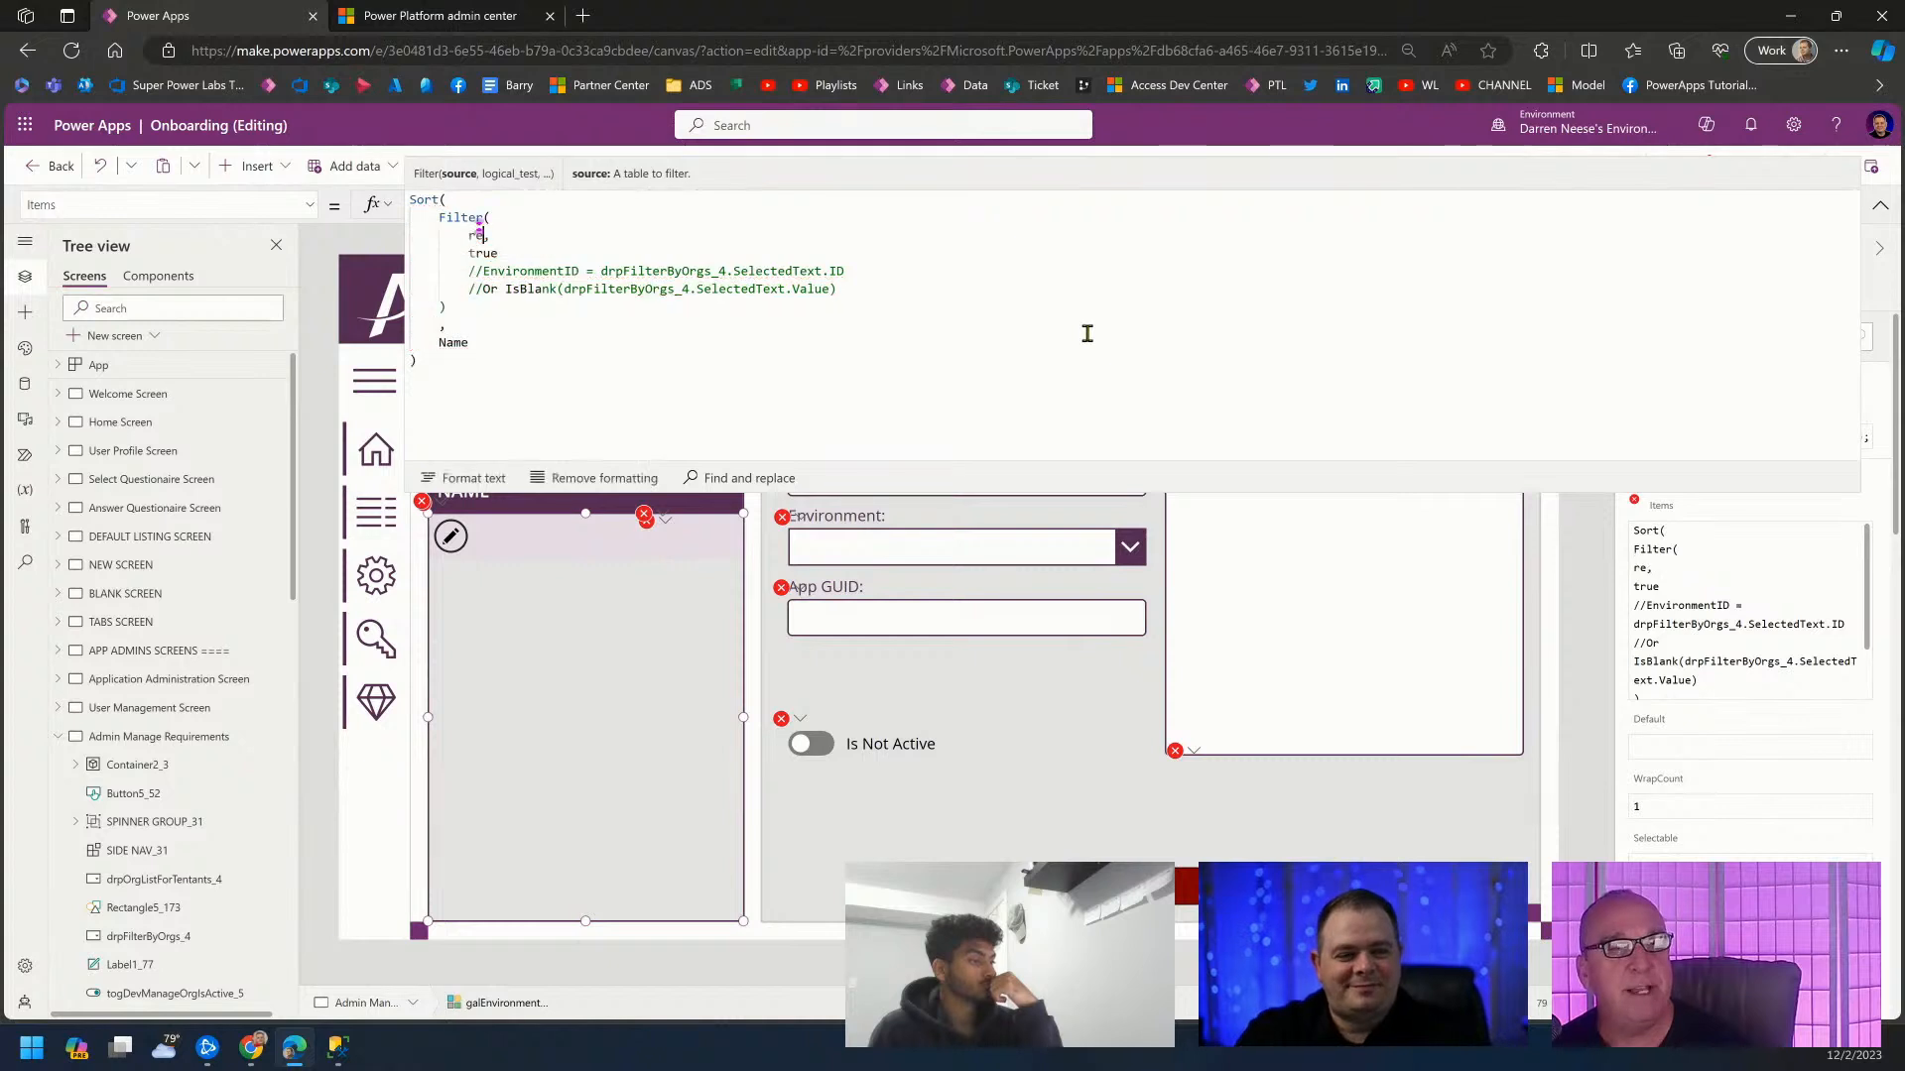
{"action": "key", "text": "Tab"}
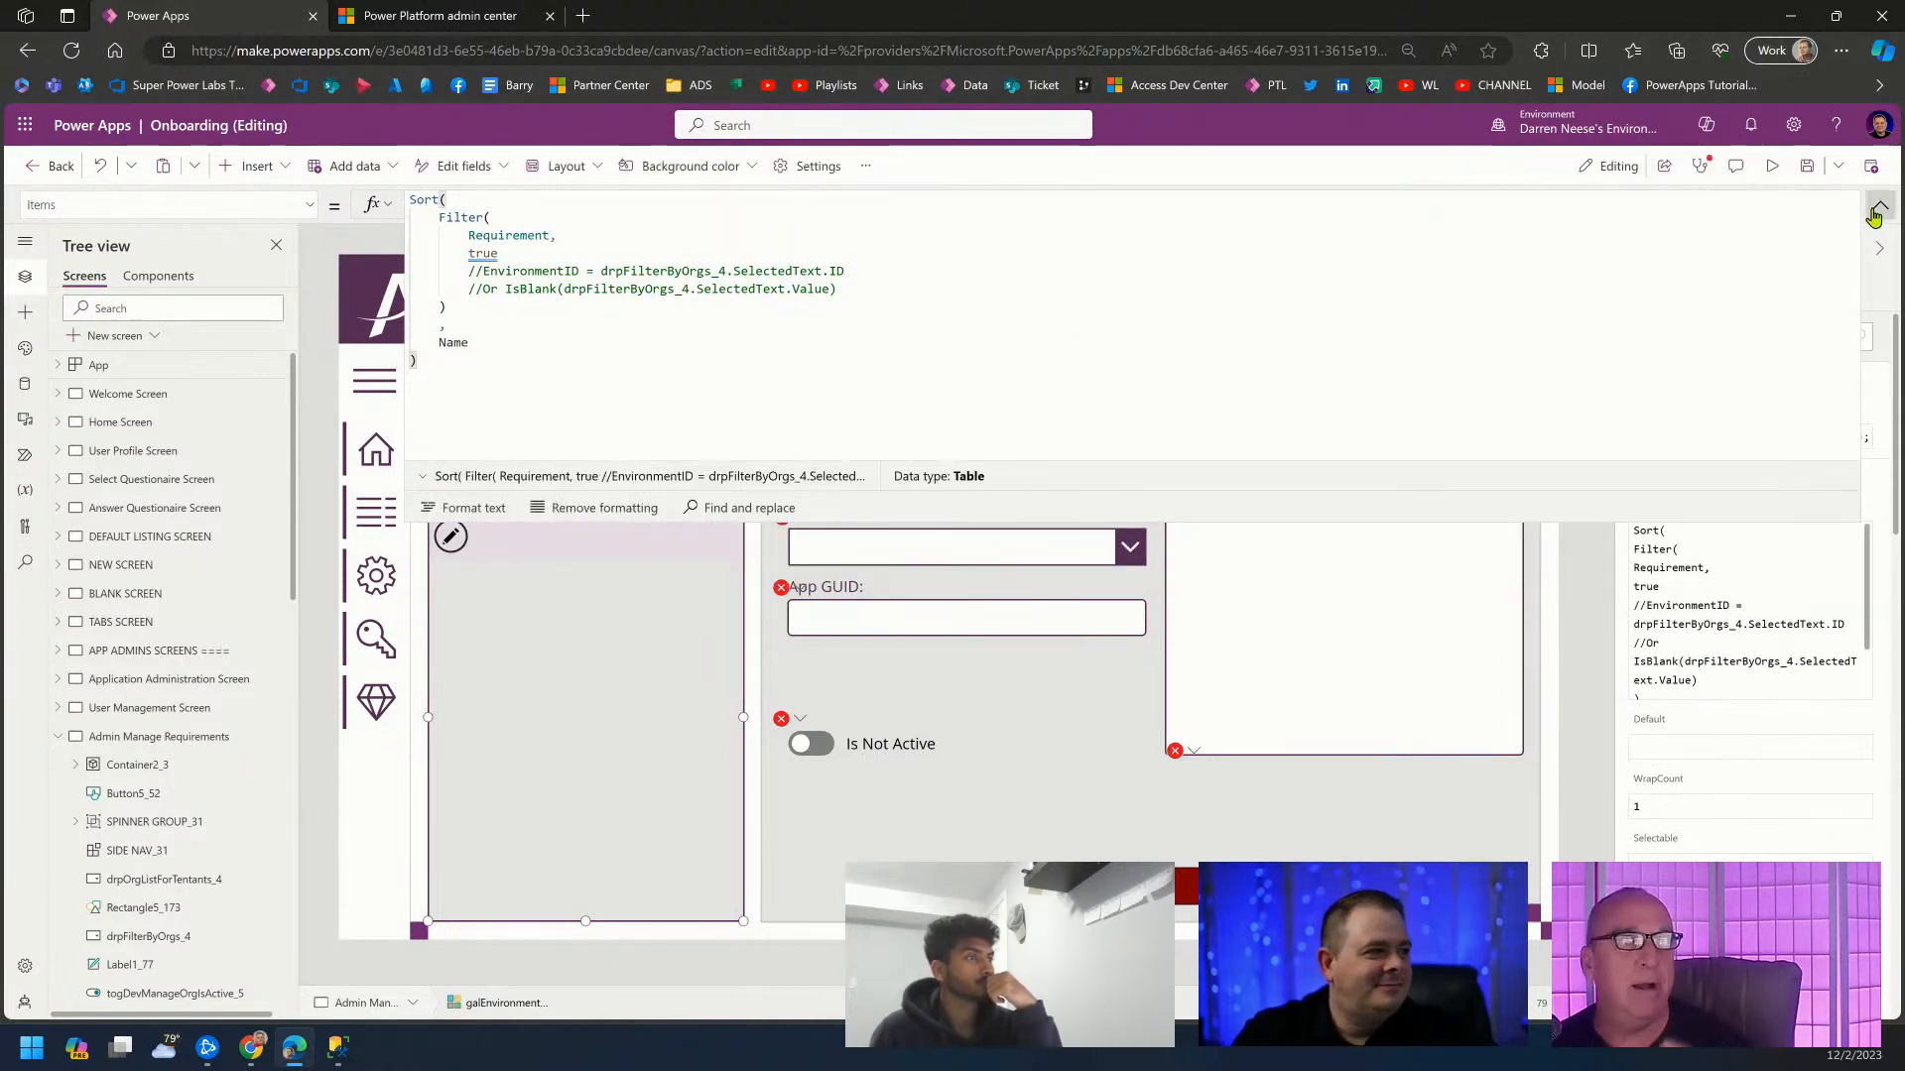
{"action": "left_click", "coordinate": [1880, 206]}
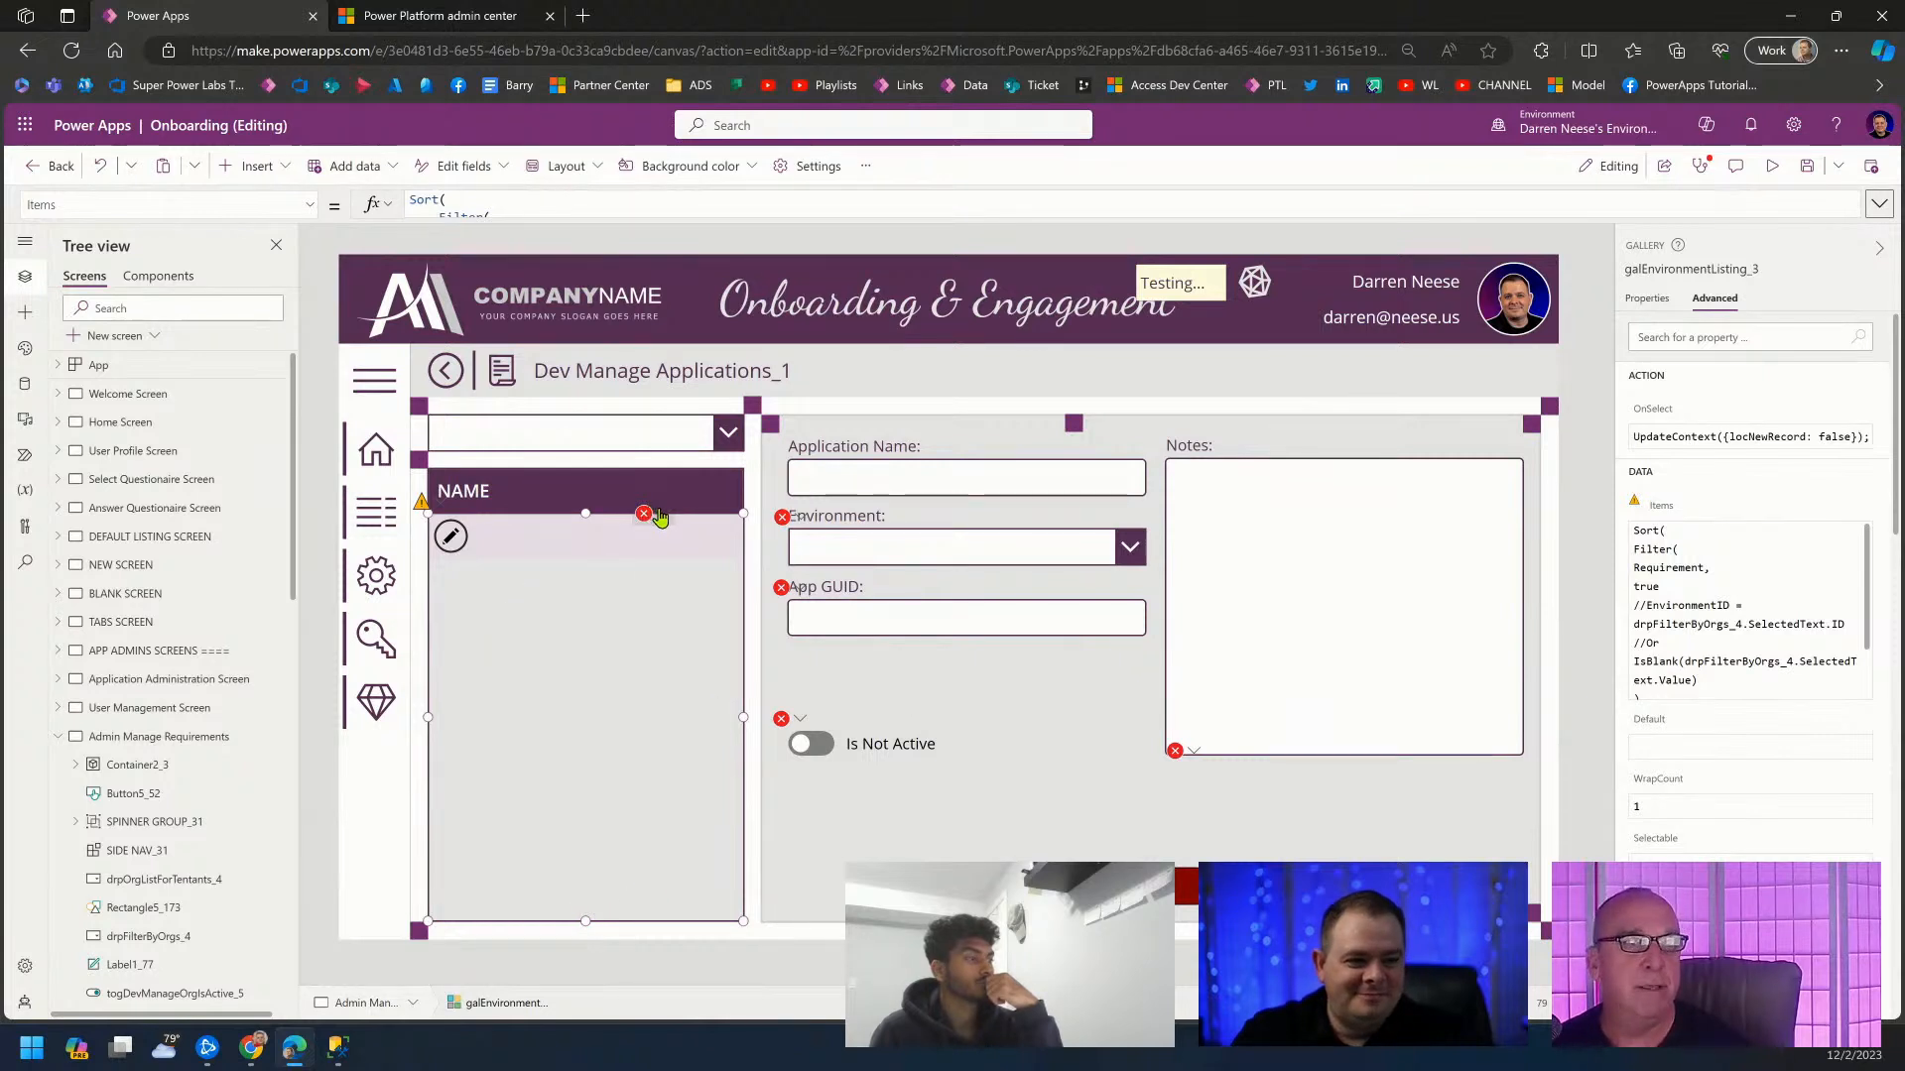
{"action": "left_click", "coordinate": [645, 514]}
{"action": "left_click", "coordinate": [725, 553]}
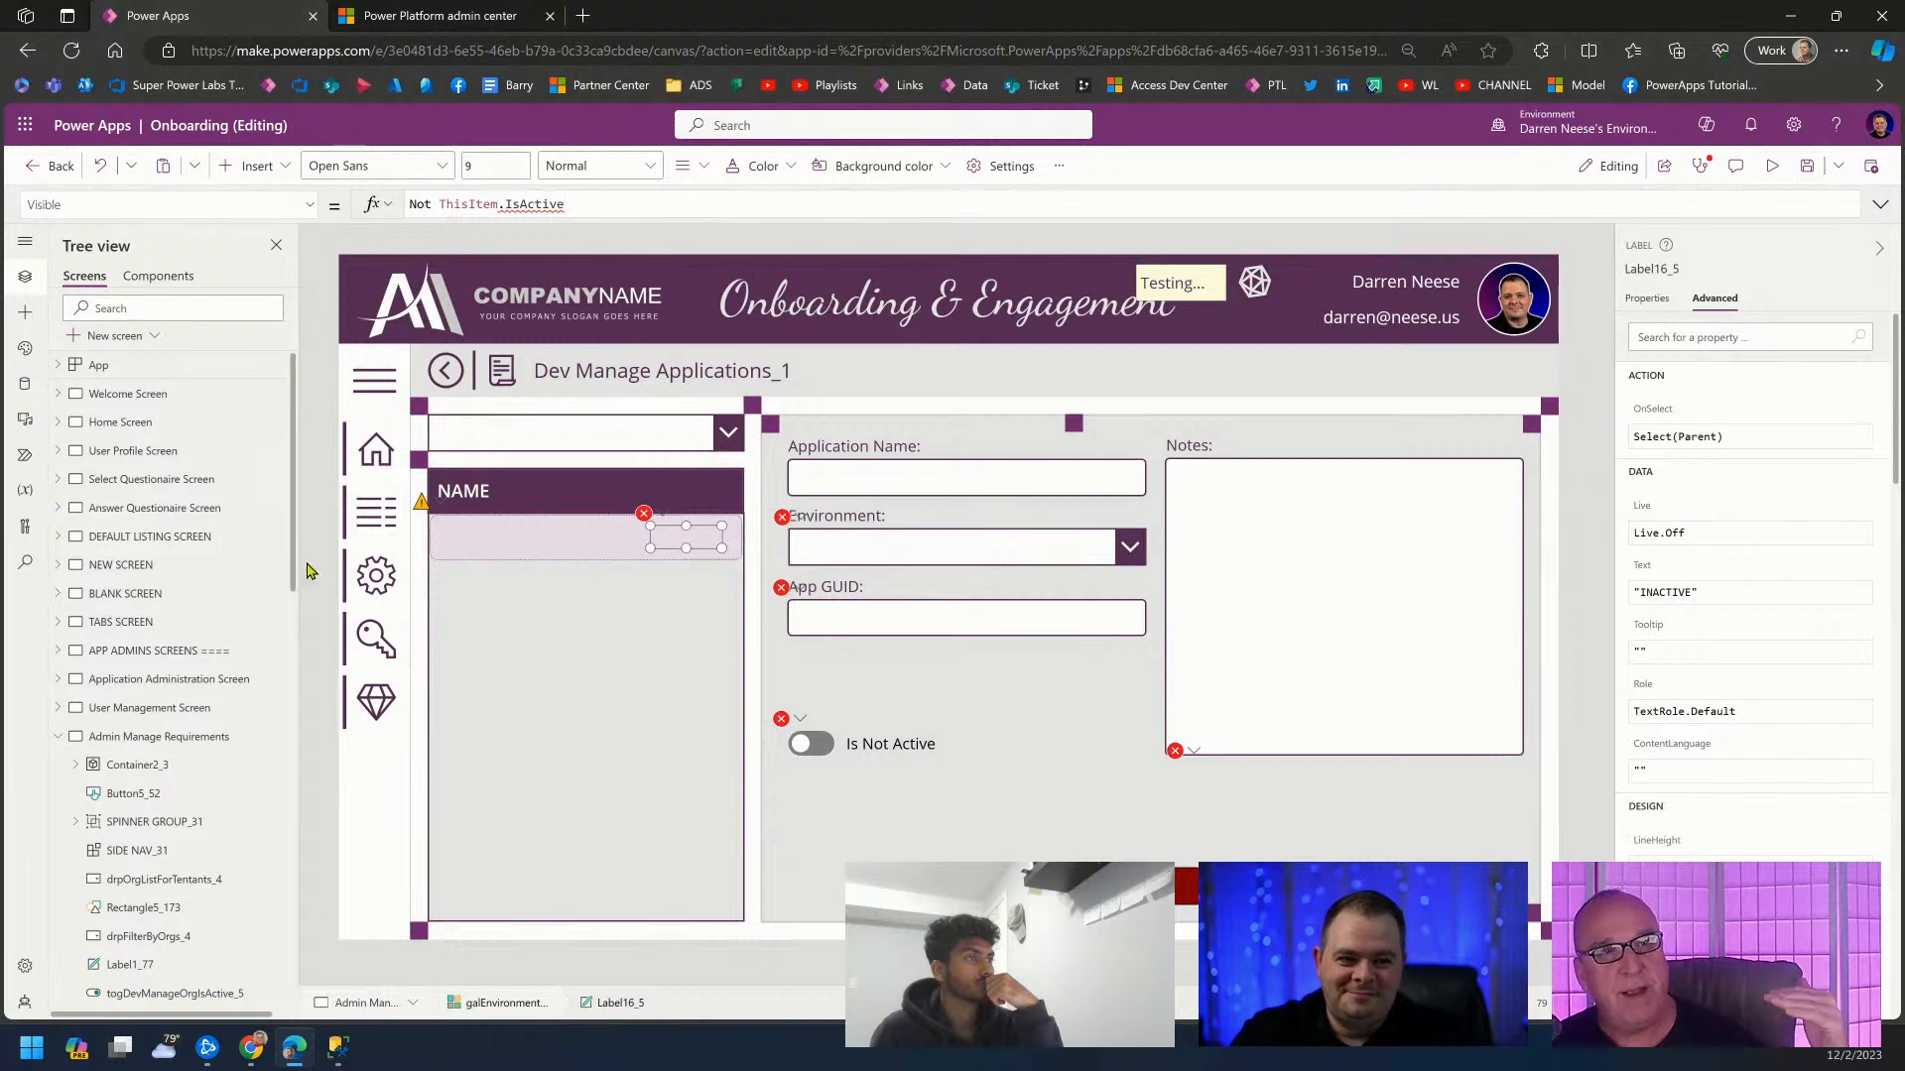
In SSMS, select the Requirement table, pin Object Explorer open beside the diagram, and Save All.
{"action": "left_click", "coordinate": [337, 1045]}
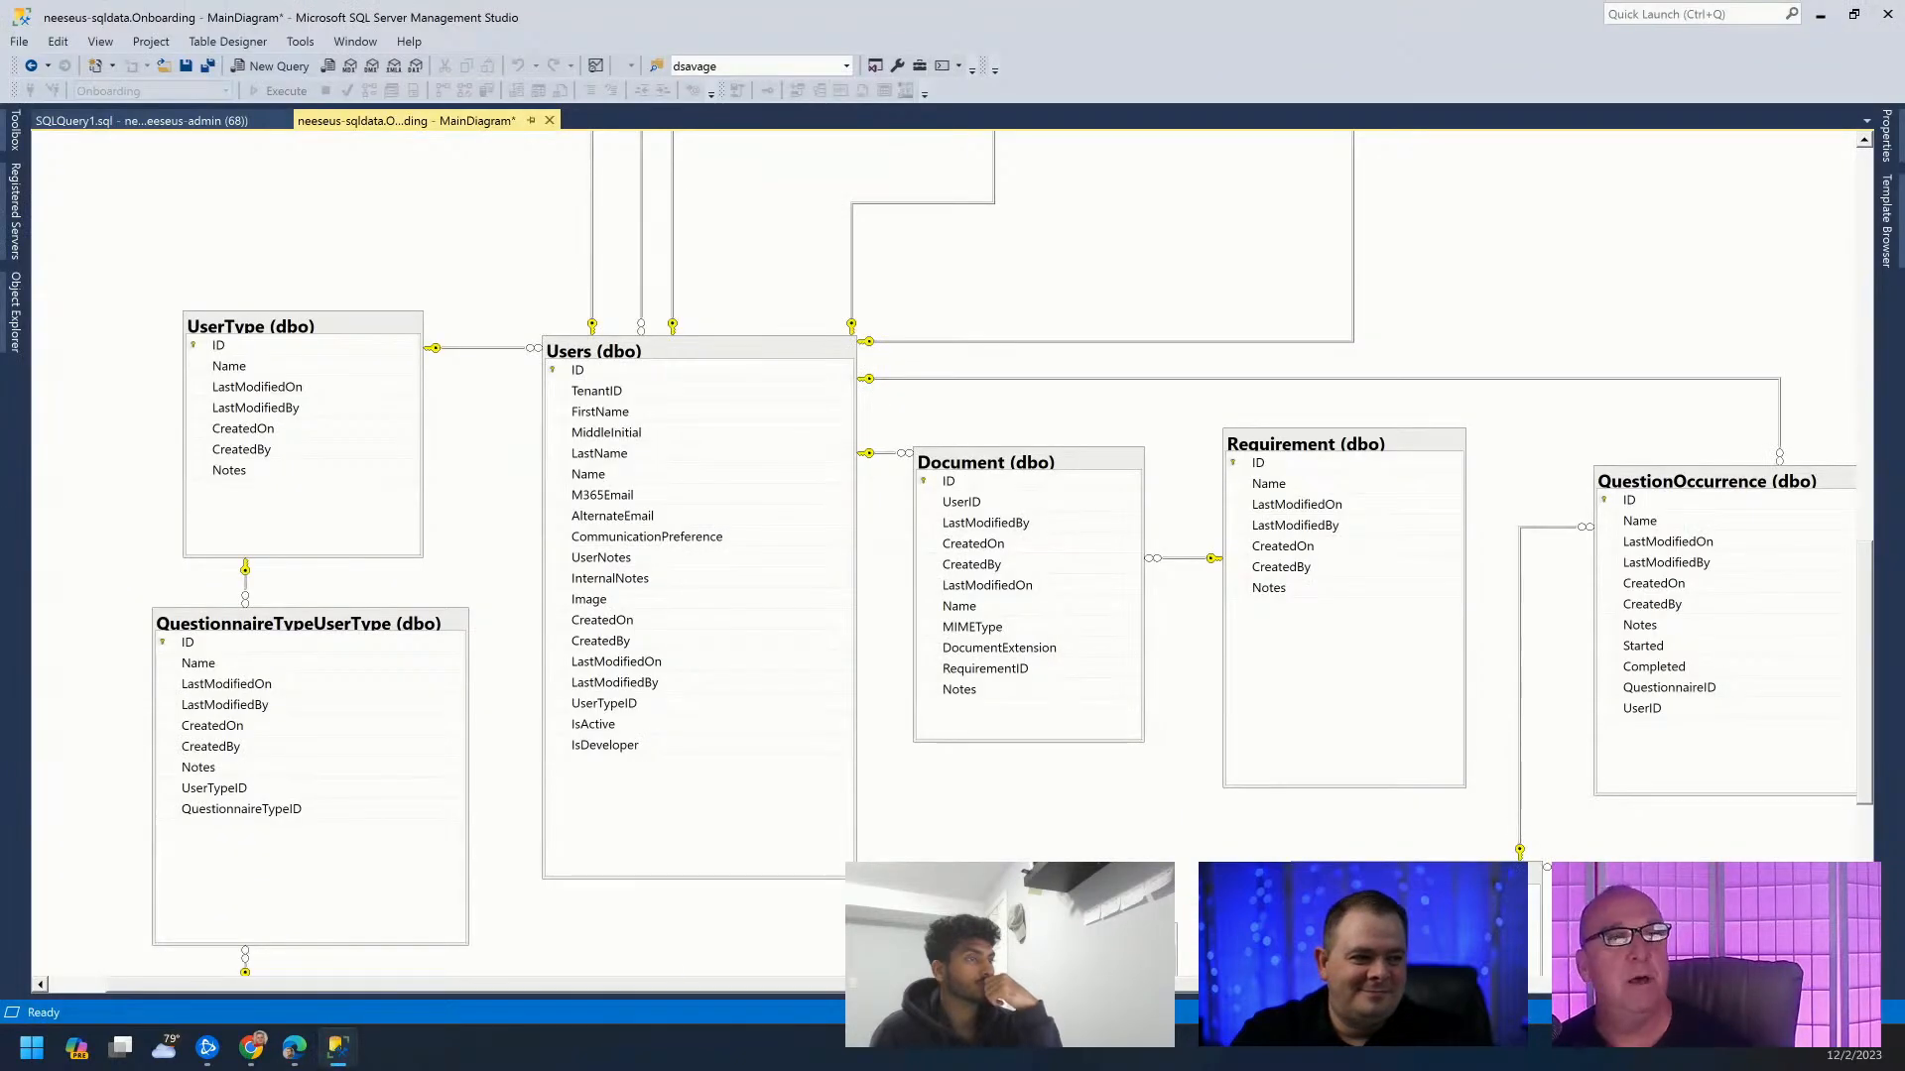
{"action": "left_click", "coordinate": [1377, 652]}
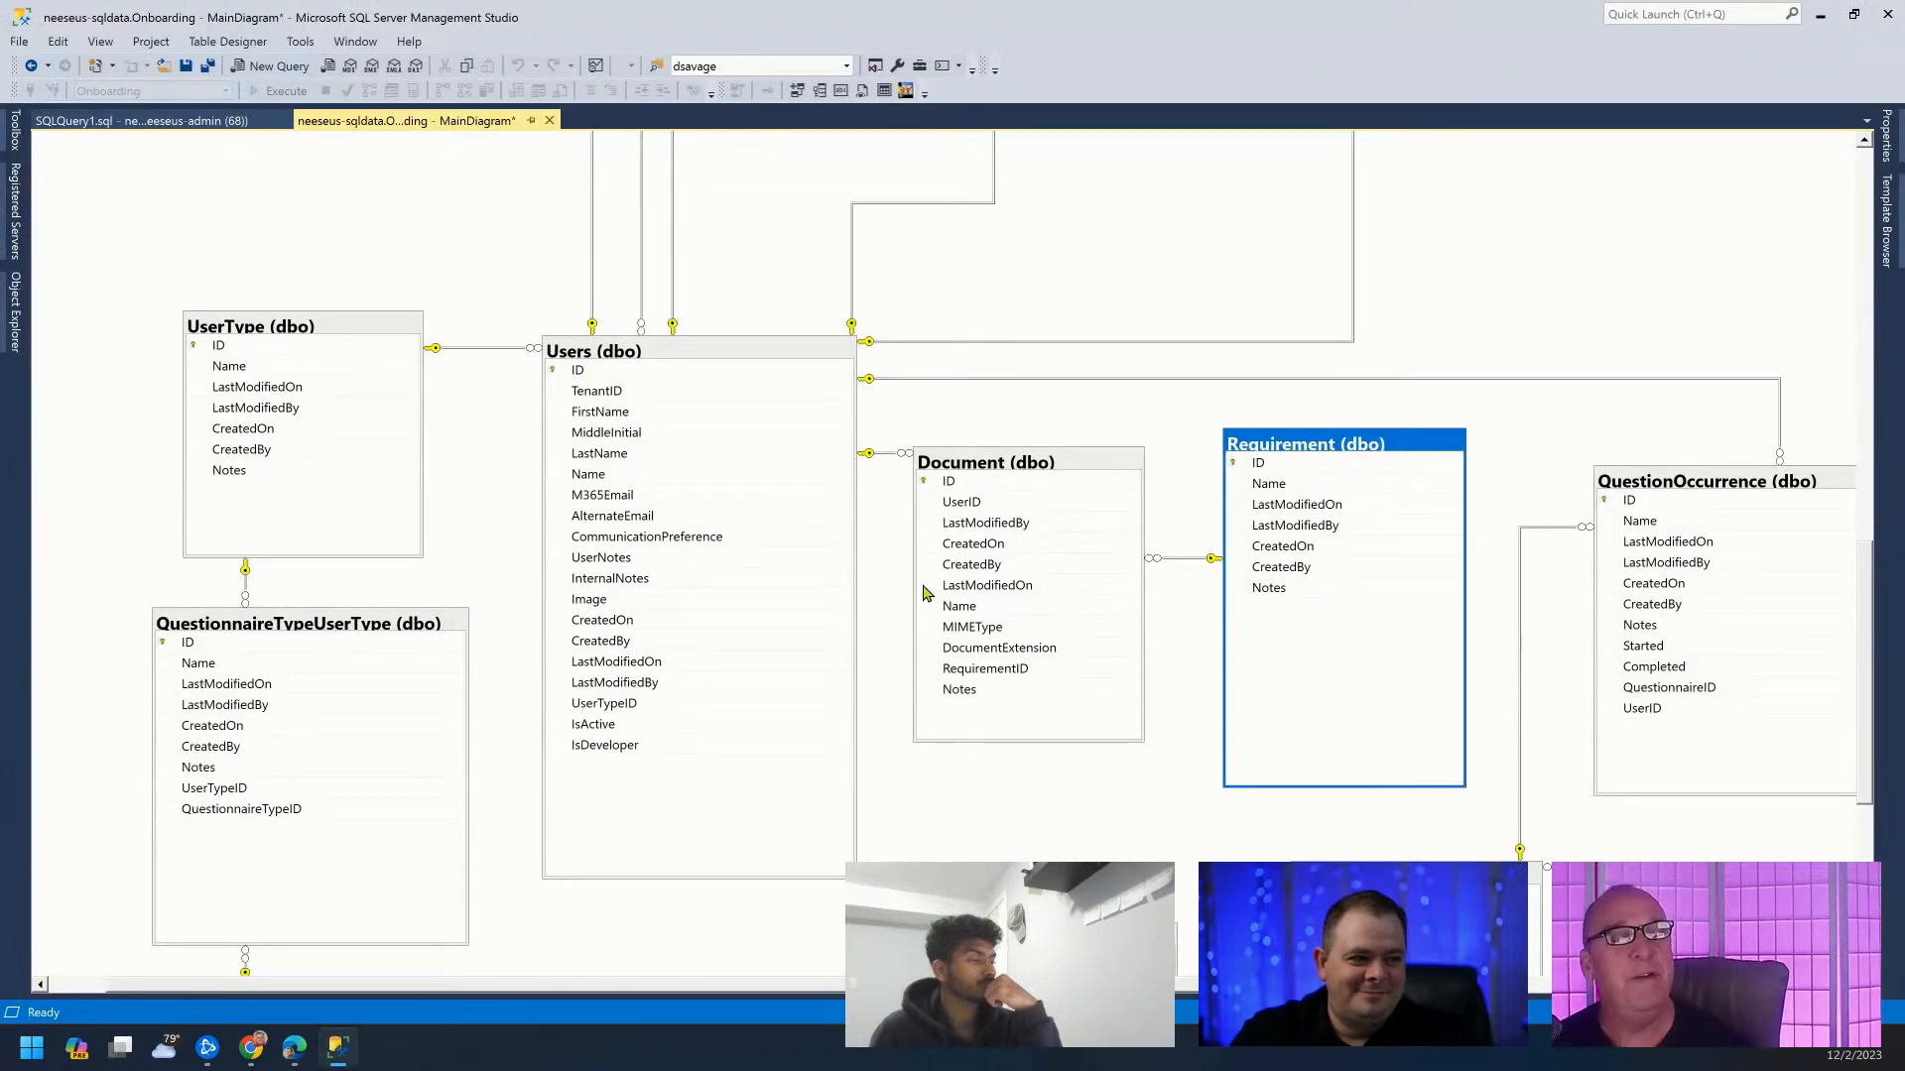
{"action": "left_click", "coordinate": [18, 226]}
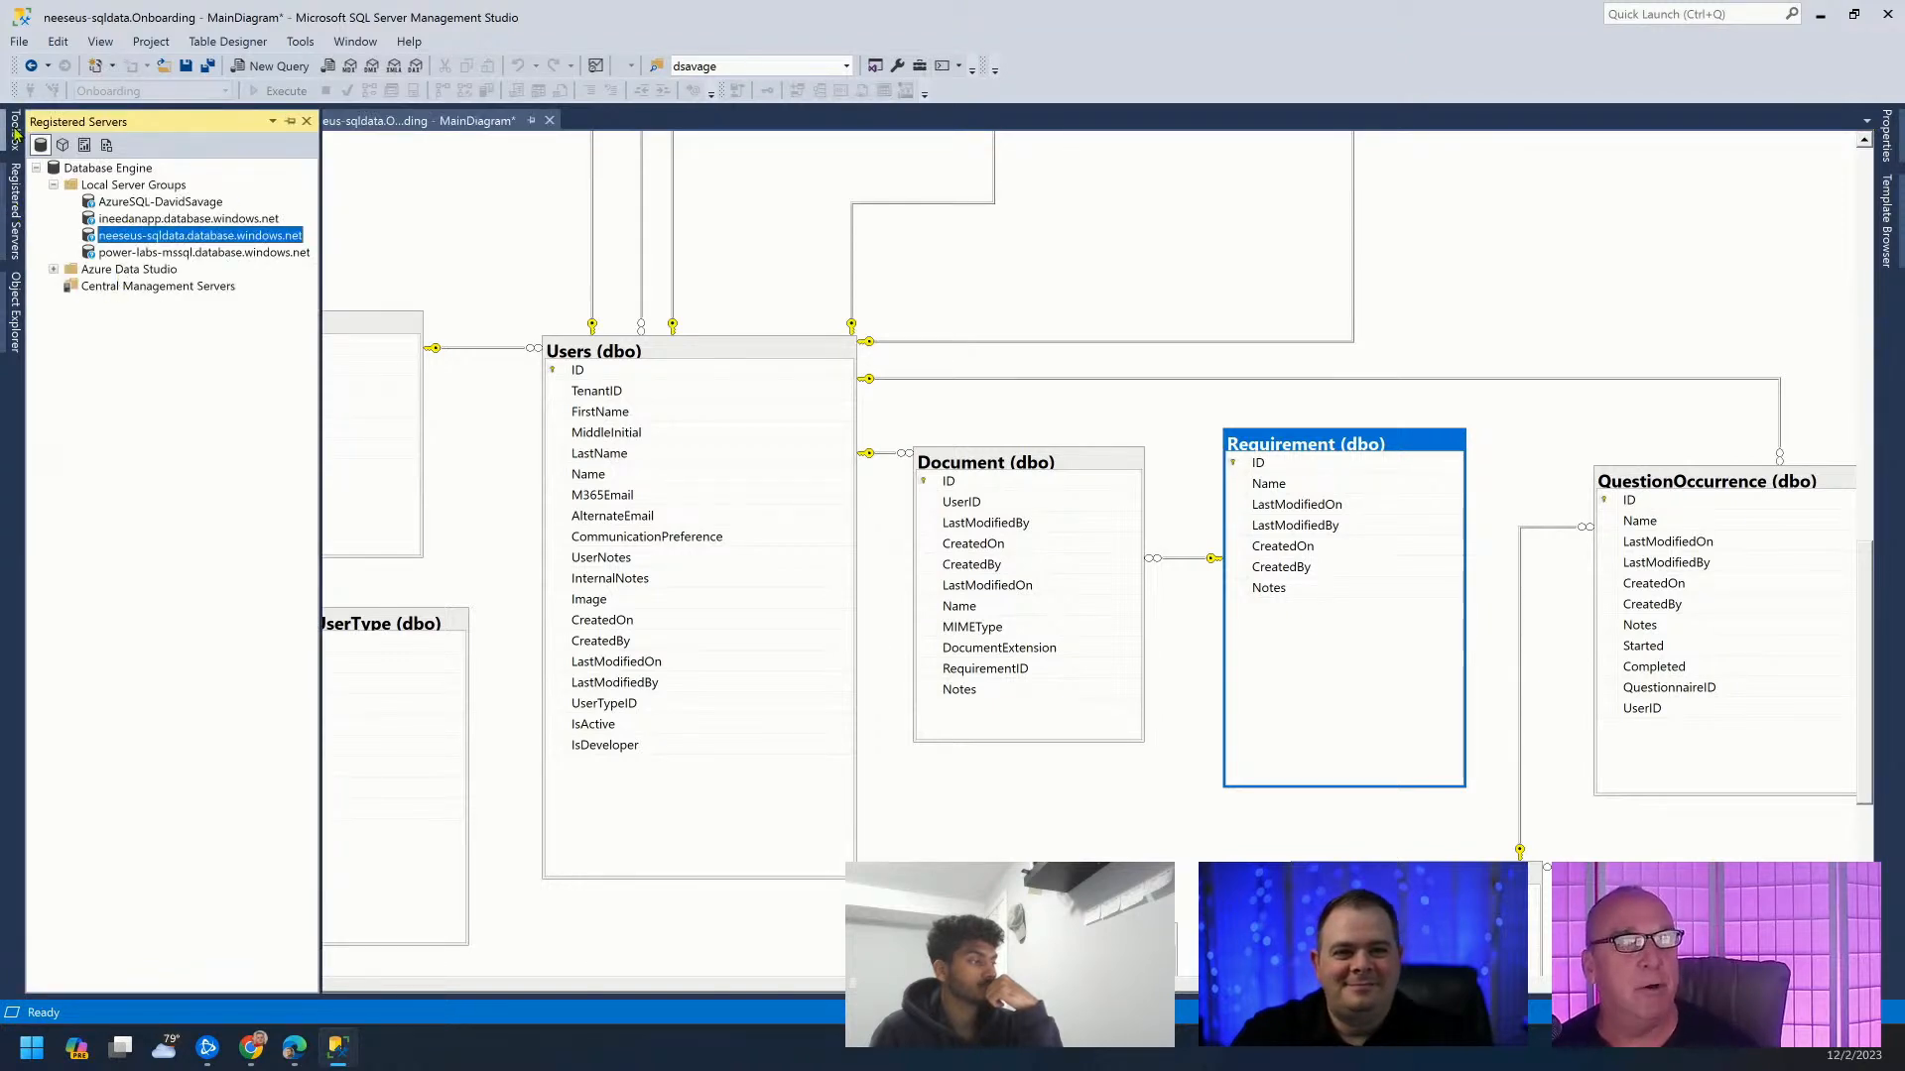
{"action": "left_click", "coordinate": [15, 315]}
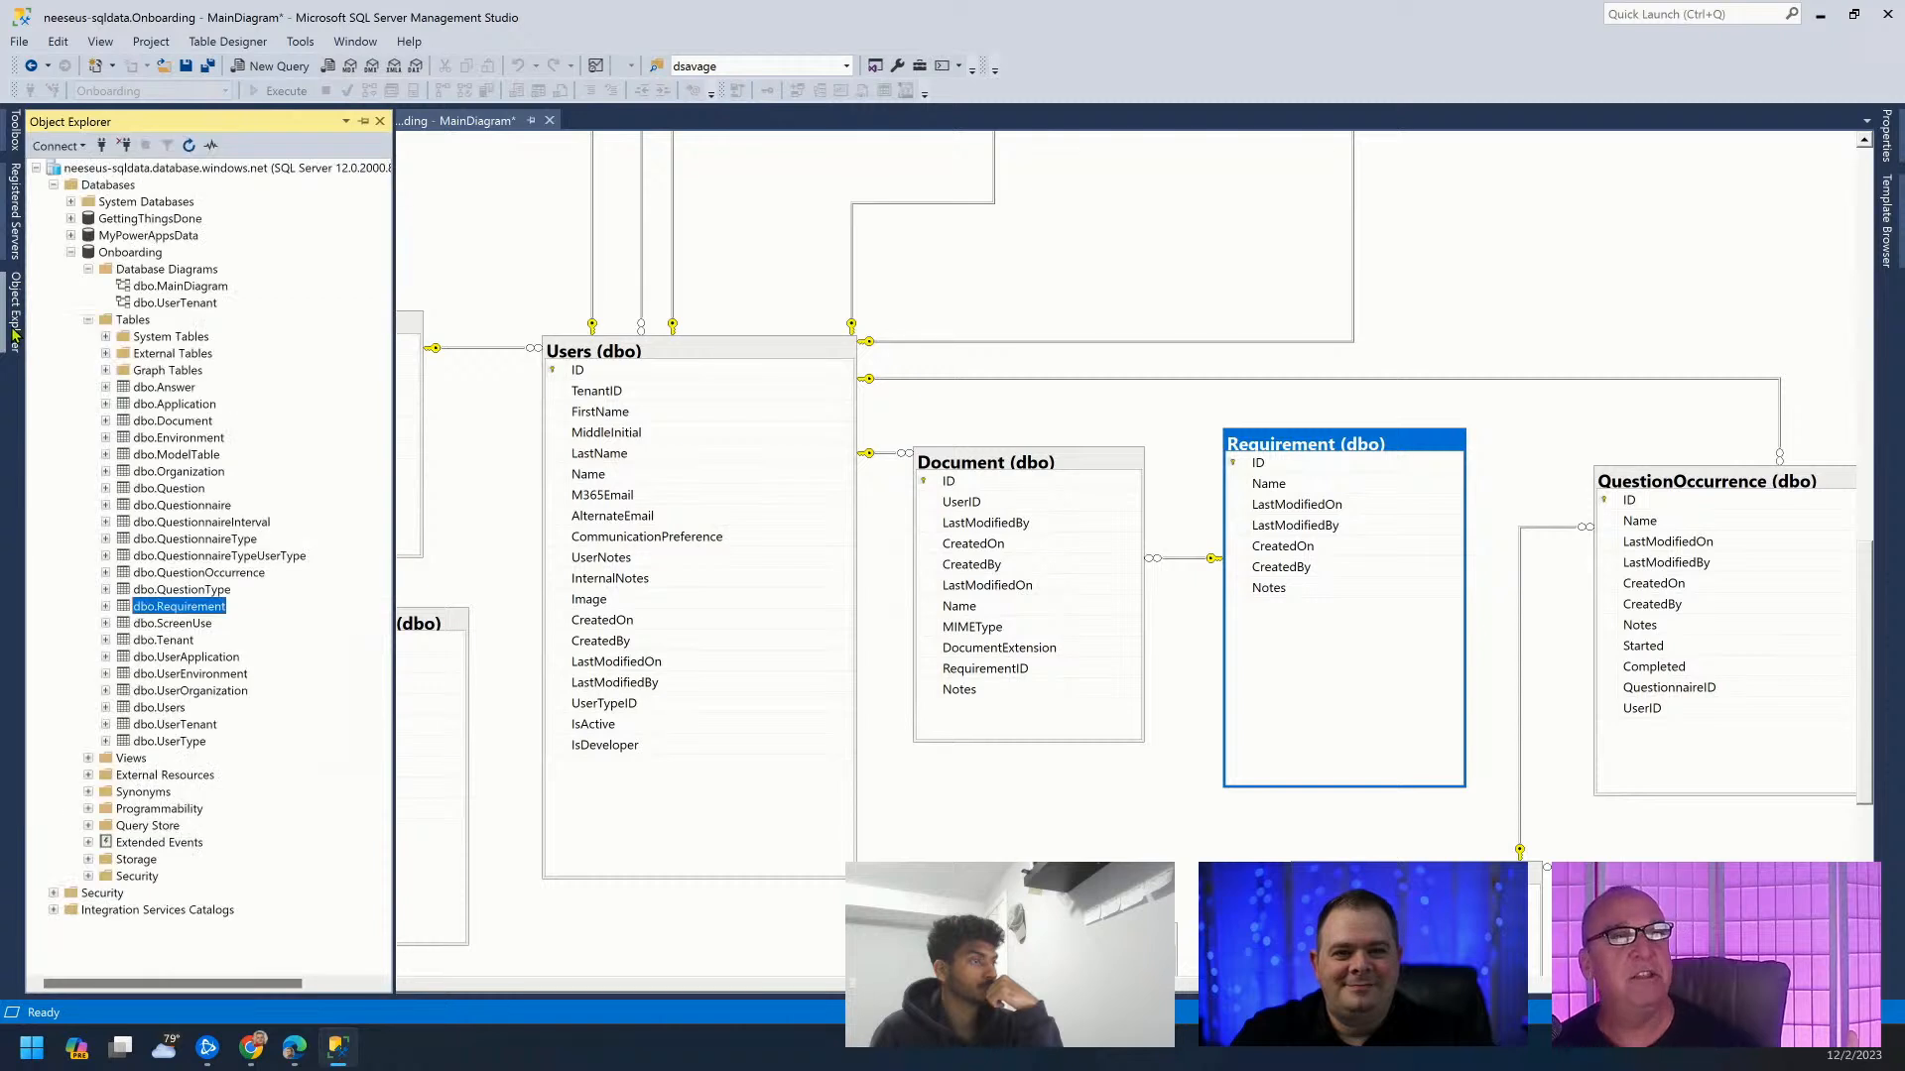
{"action": "left_click", "coordinate": [363, 121]}
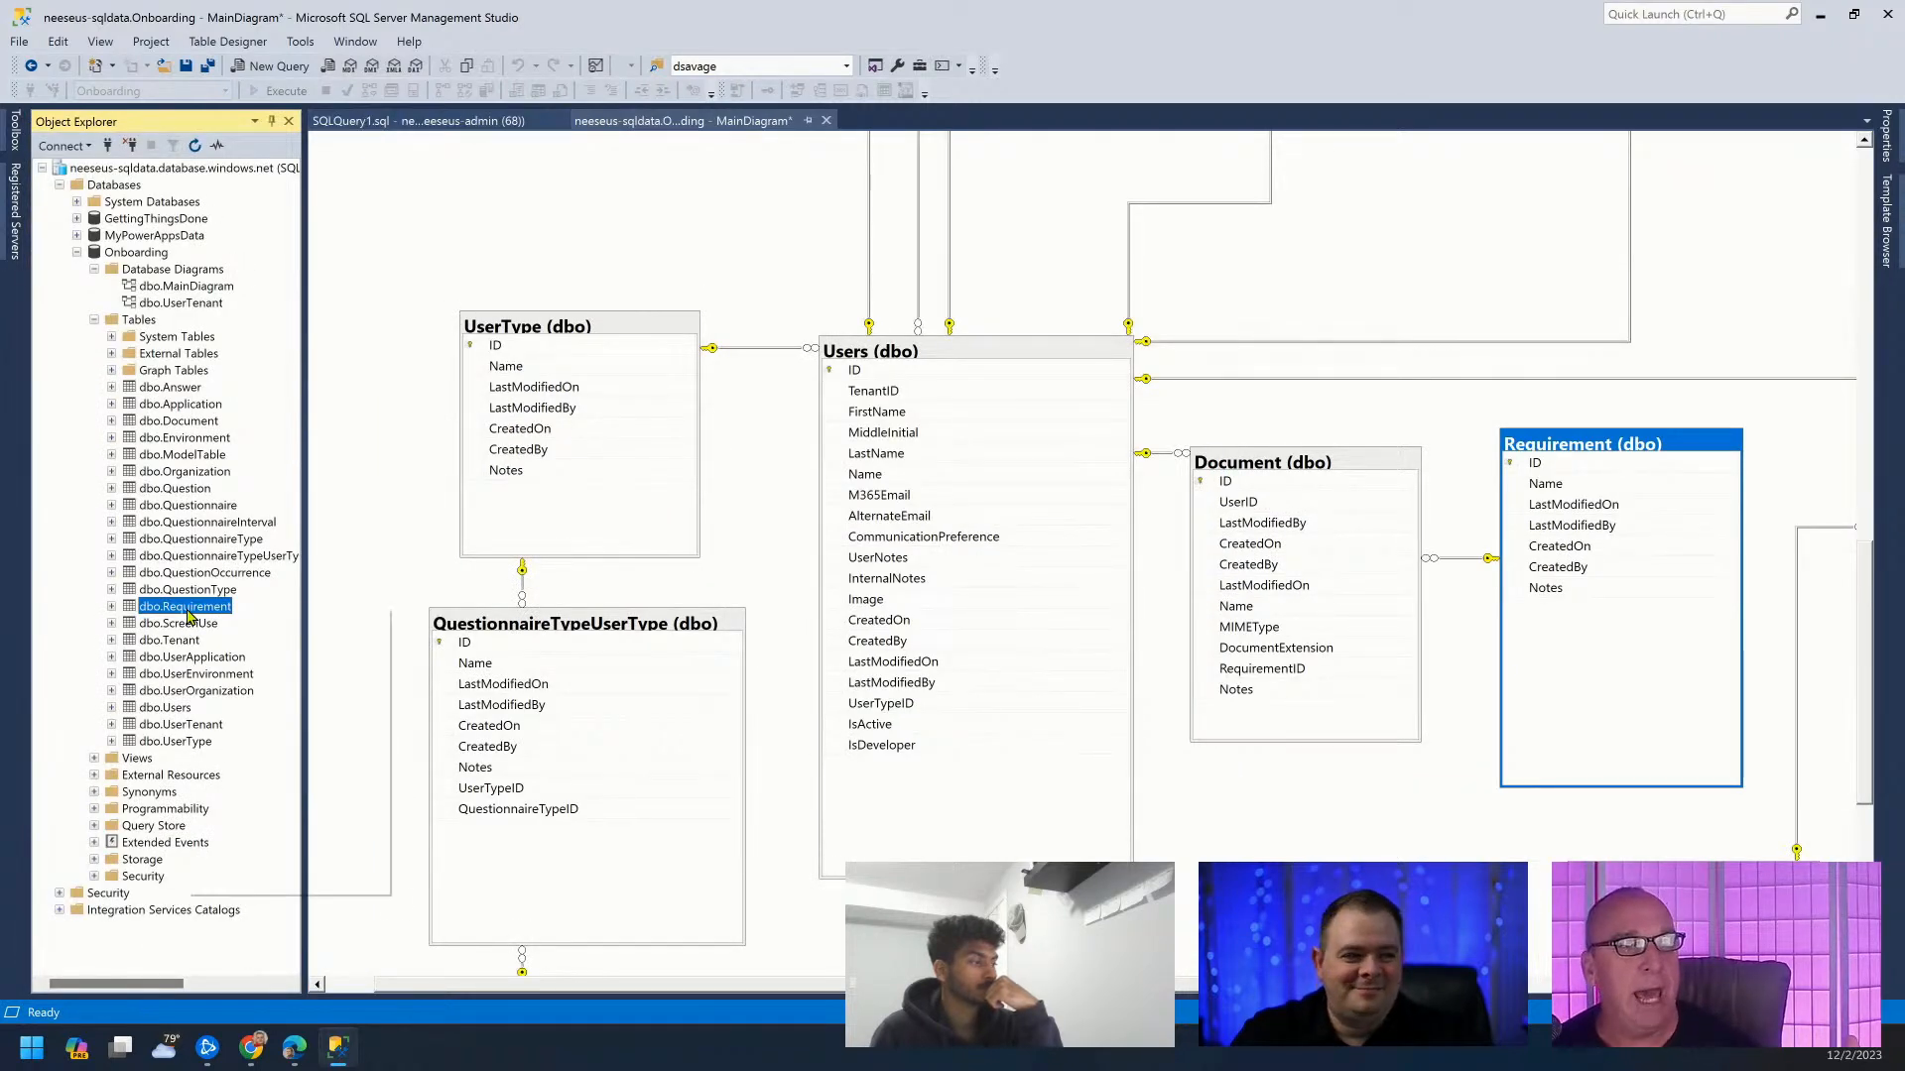
{"action": "right_click", "coordinate": [192, 609]}
{"action": "key", "text": "Escape"}
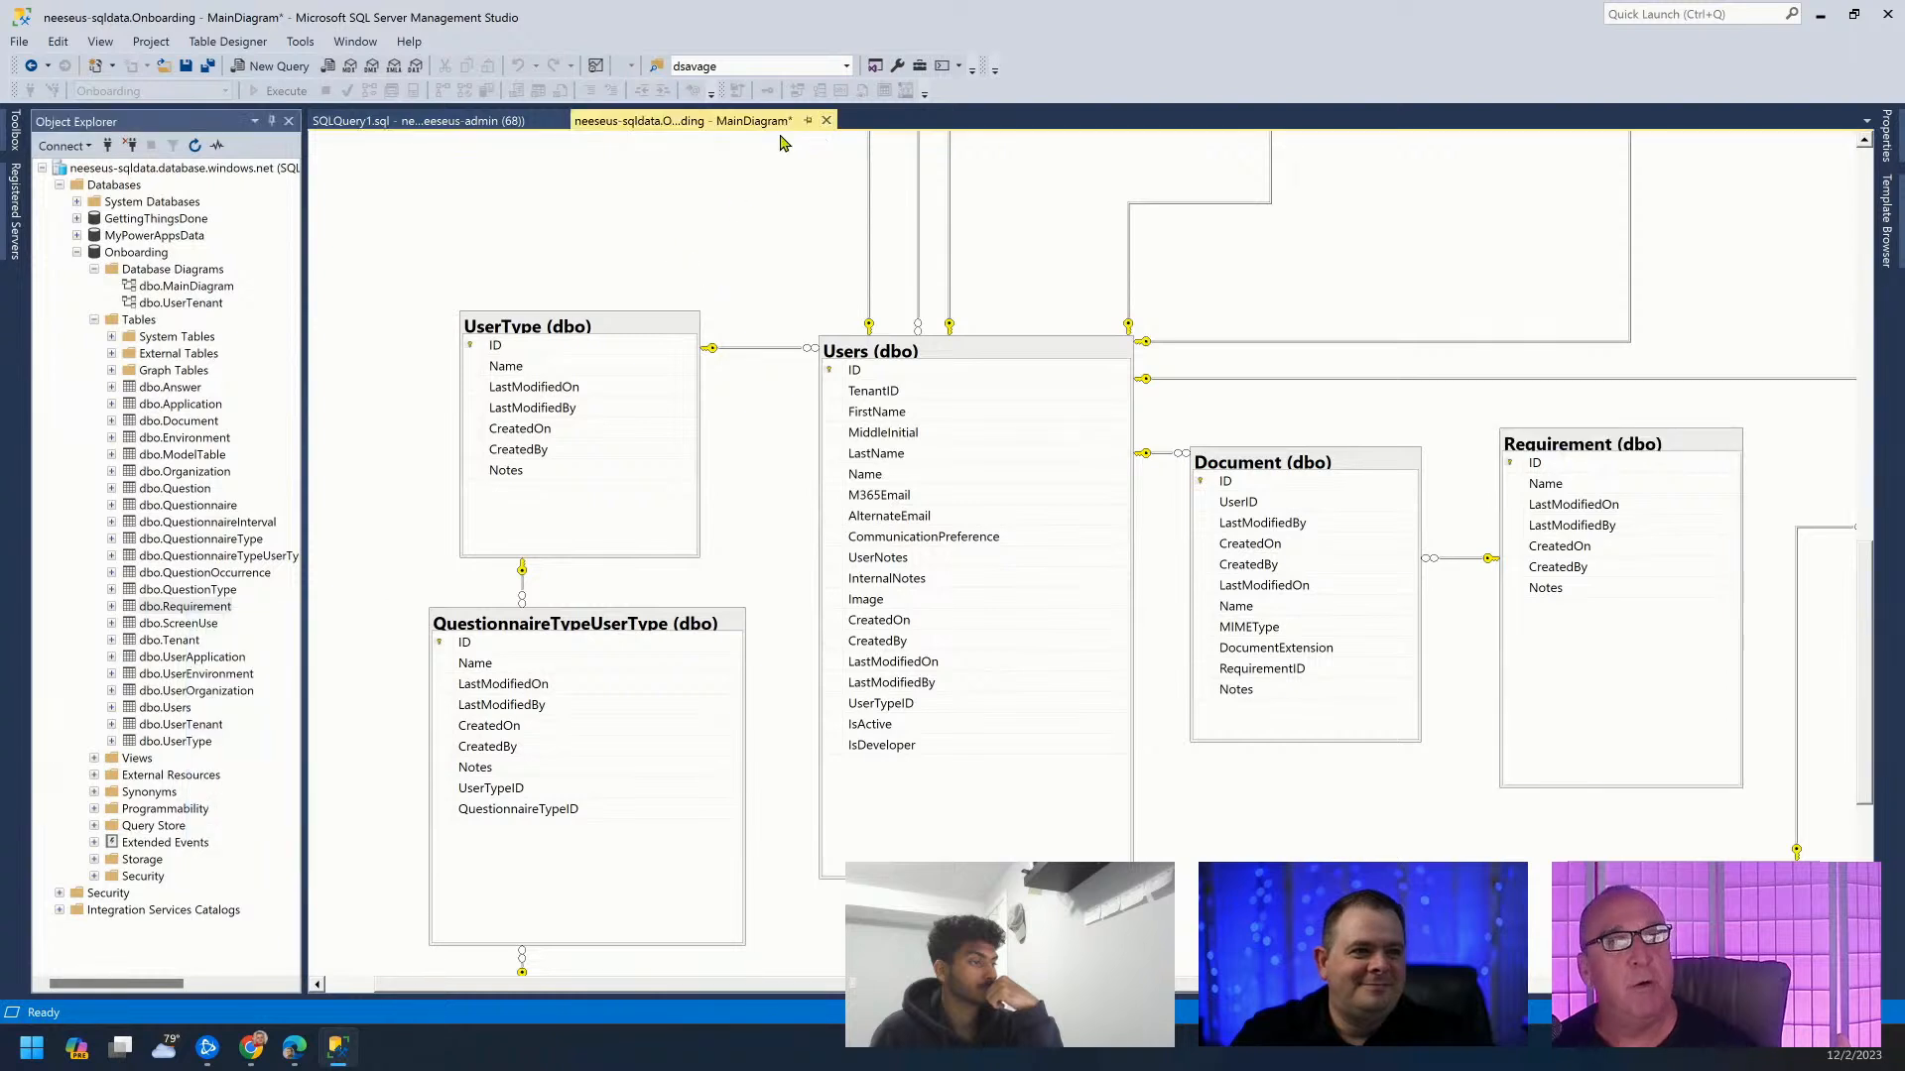
{"action": "left_click", "coordinate": [209, 67]}
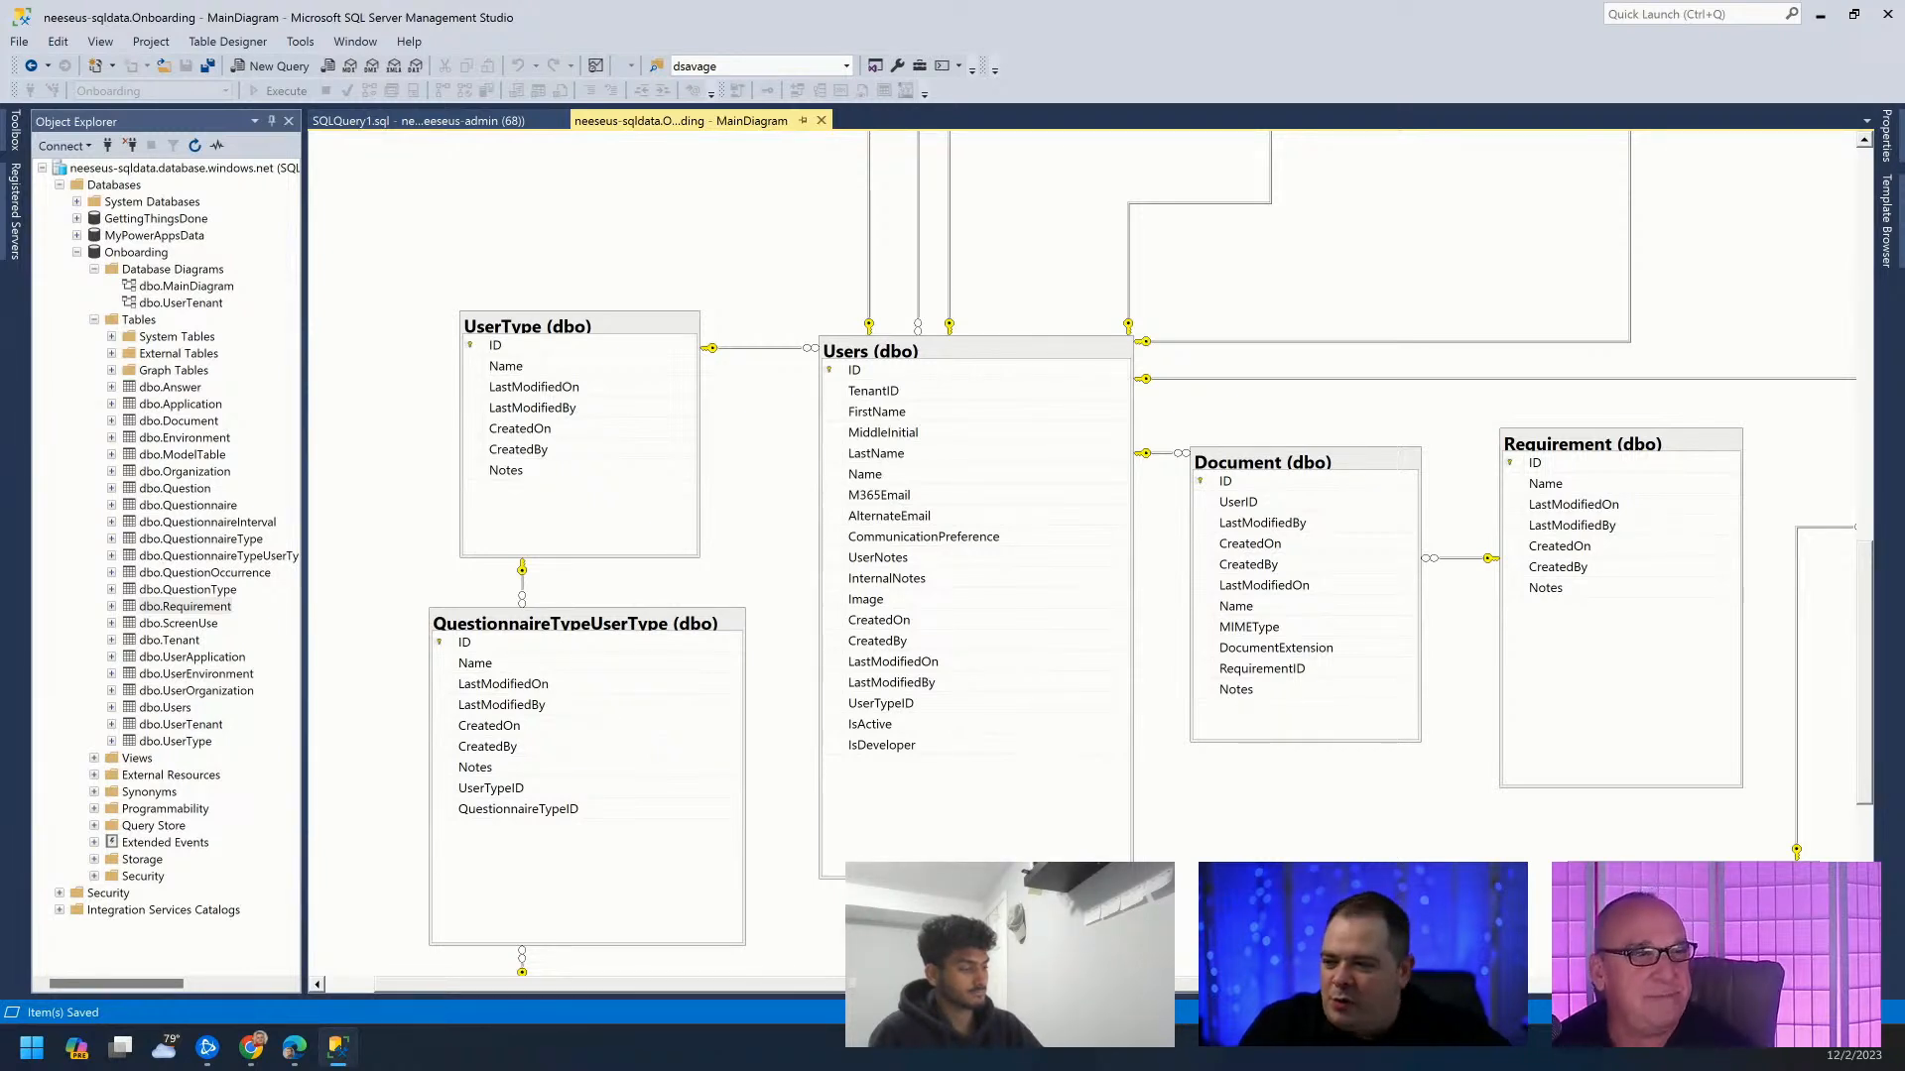
Minimize SQL Server Management Studio to bring the Power Apps editor back.
{"action": "left_click", "coordinate": [1815, 20]}
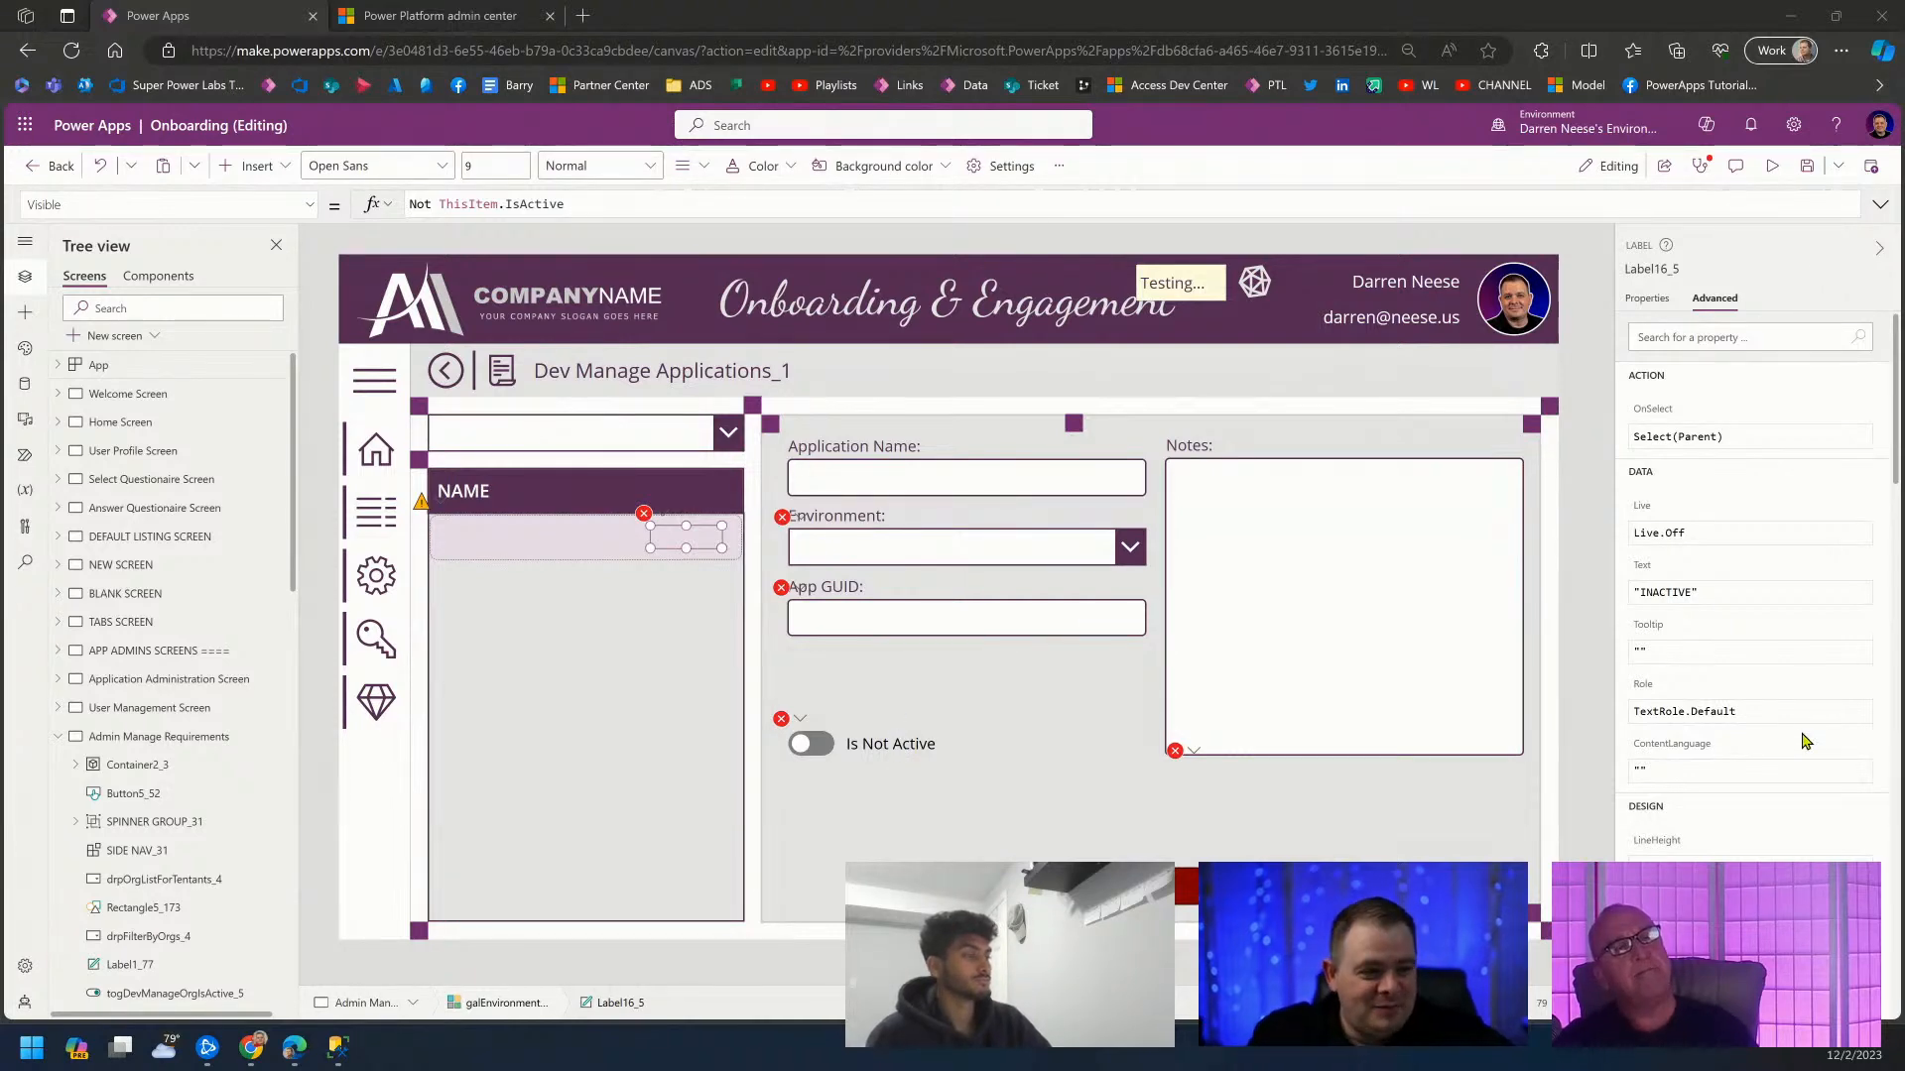
Select the Requirement table in the Onboarding MainDiagram and pan to the Questionnaire and QuestionOccurrence tables.
{"action": "left_click", "coordinate": [334, 1060]}
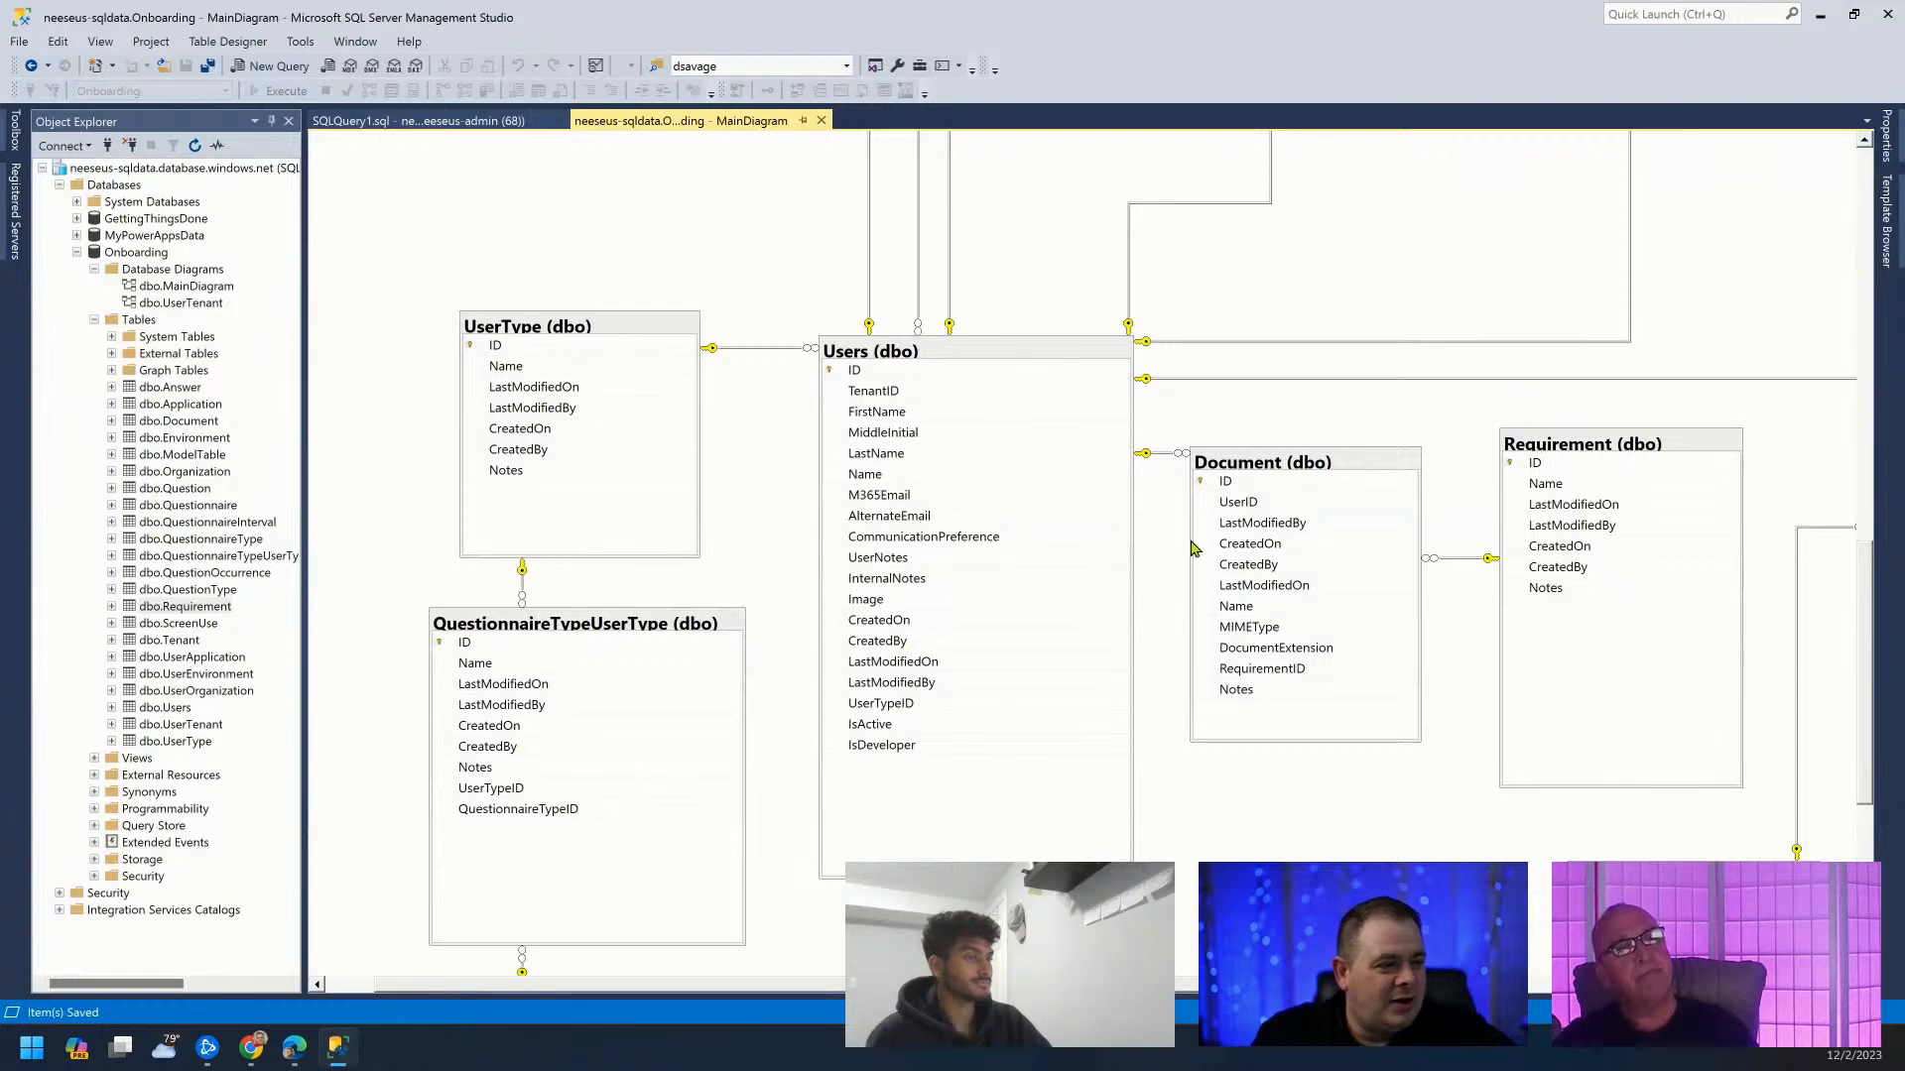
{"action": "left_click", "coordinate": [1619, 448]}
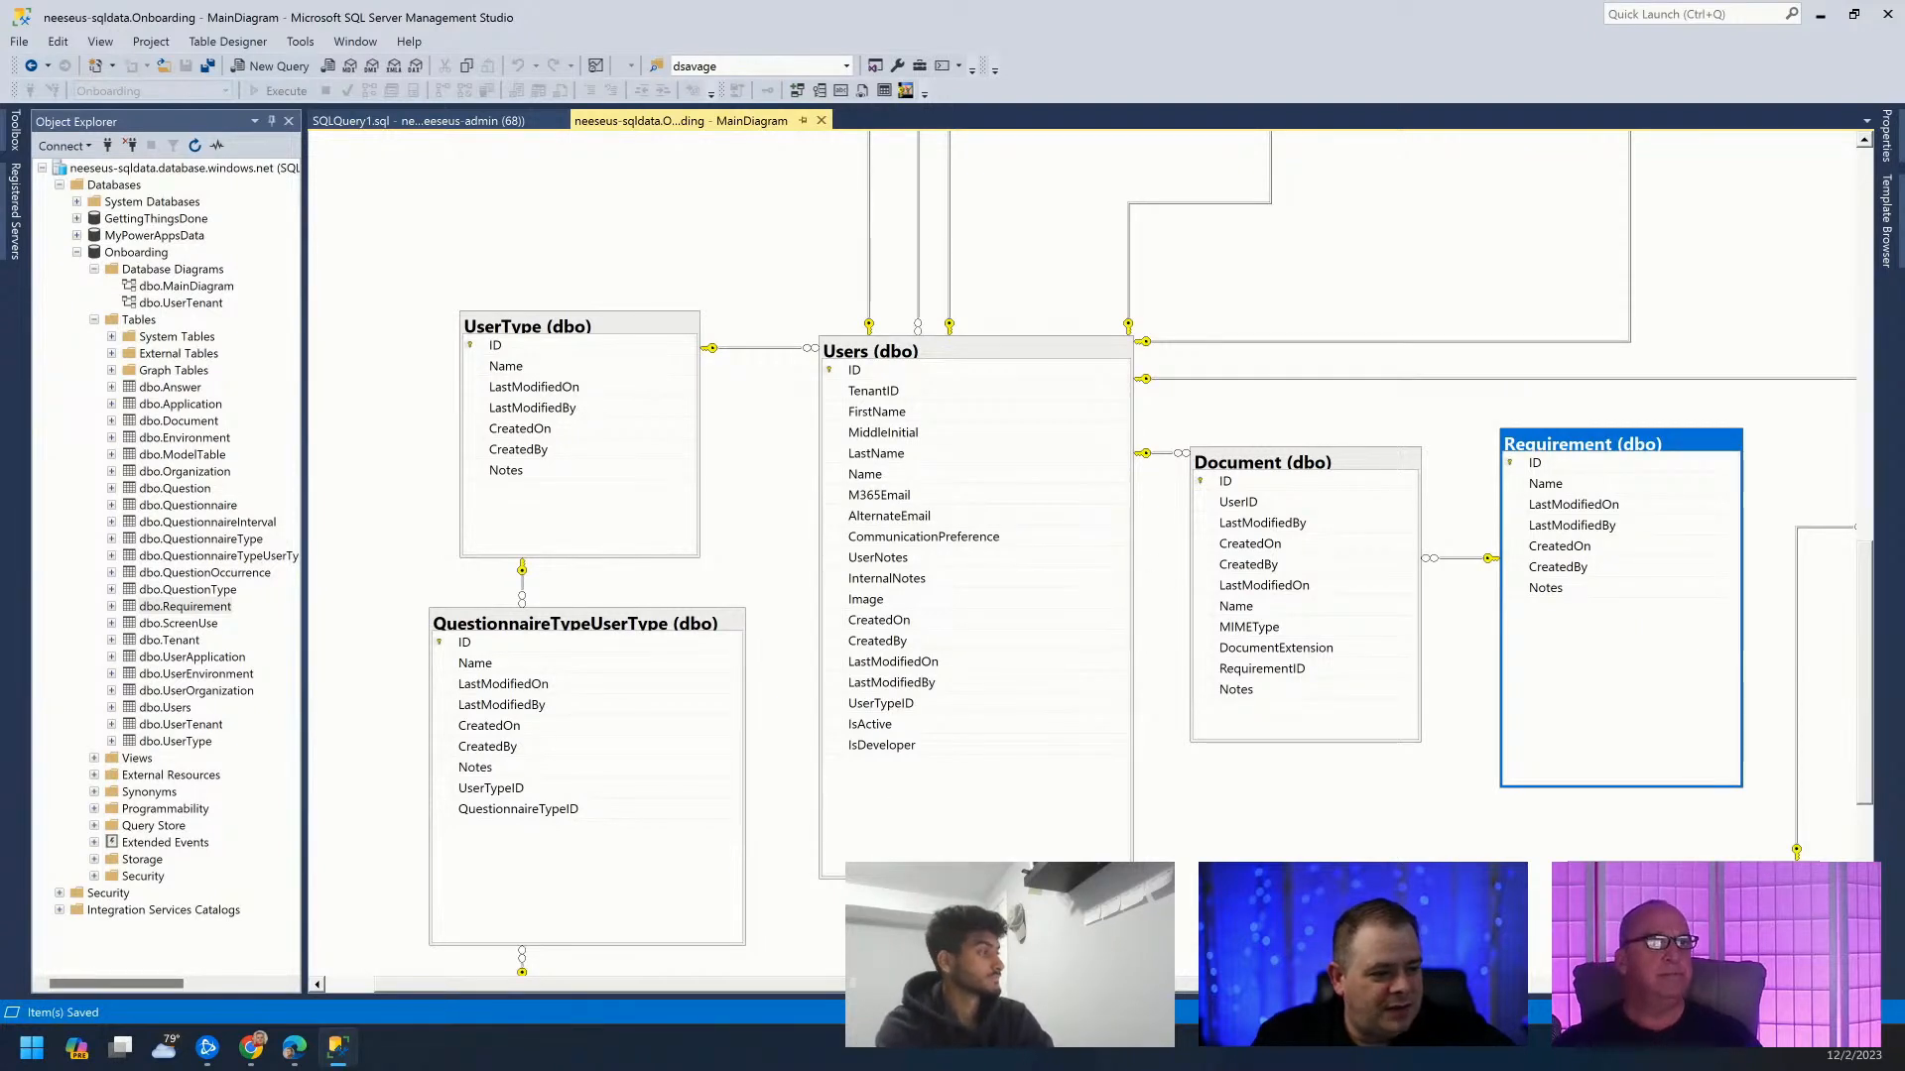
{"action": "scroll", "coordinate": [1082, 556], "scroll_direction": "right", "scroll_amount": 5}
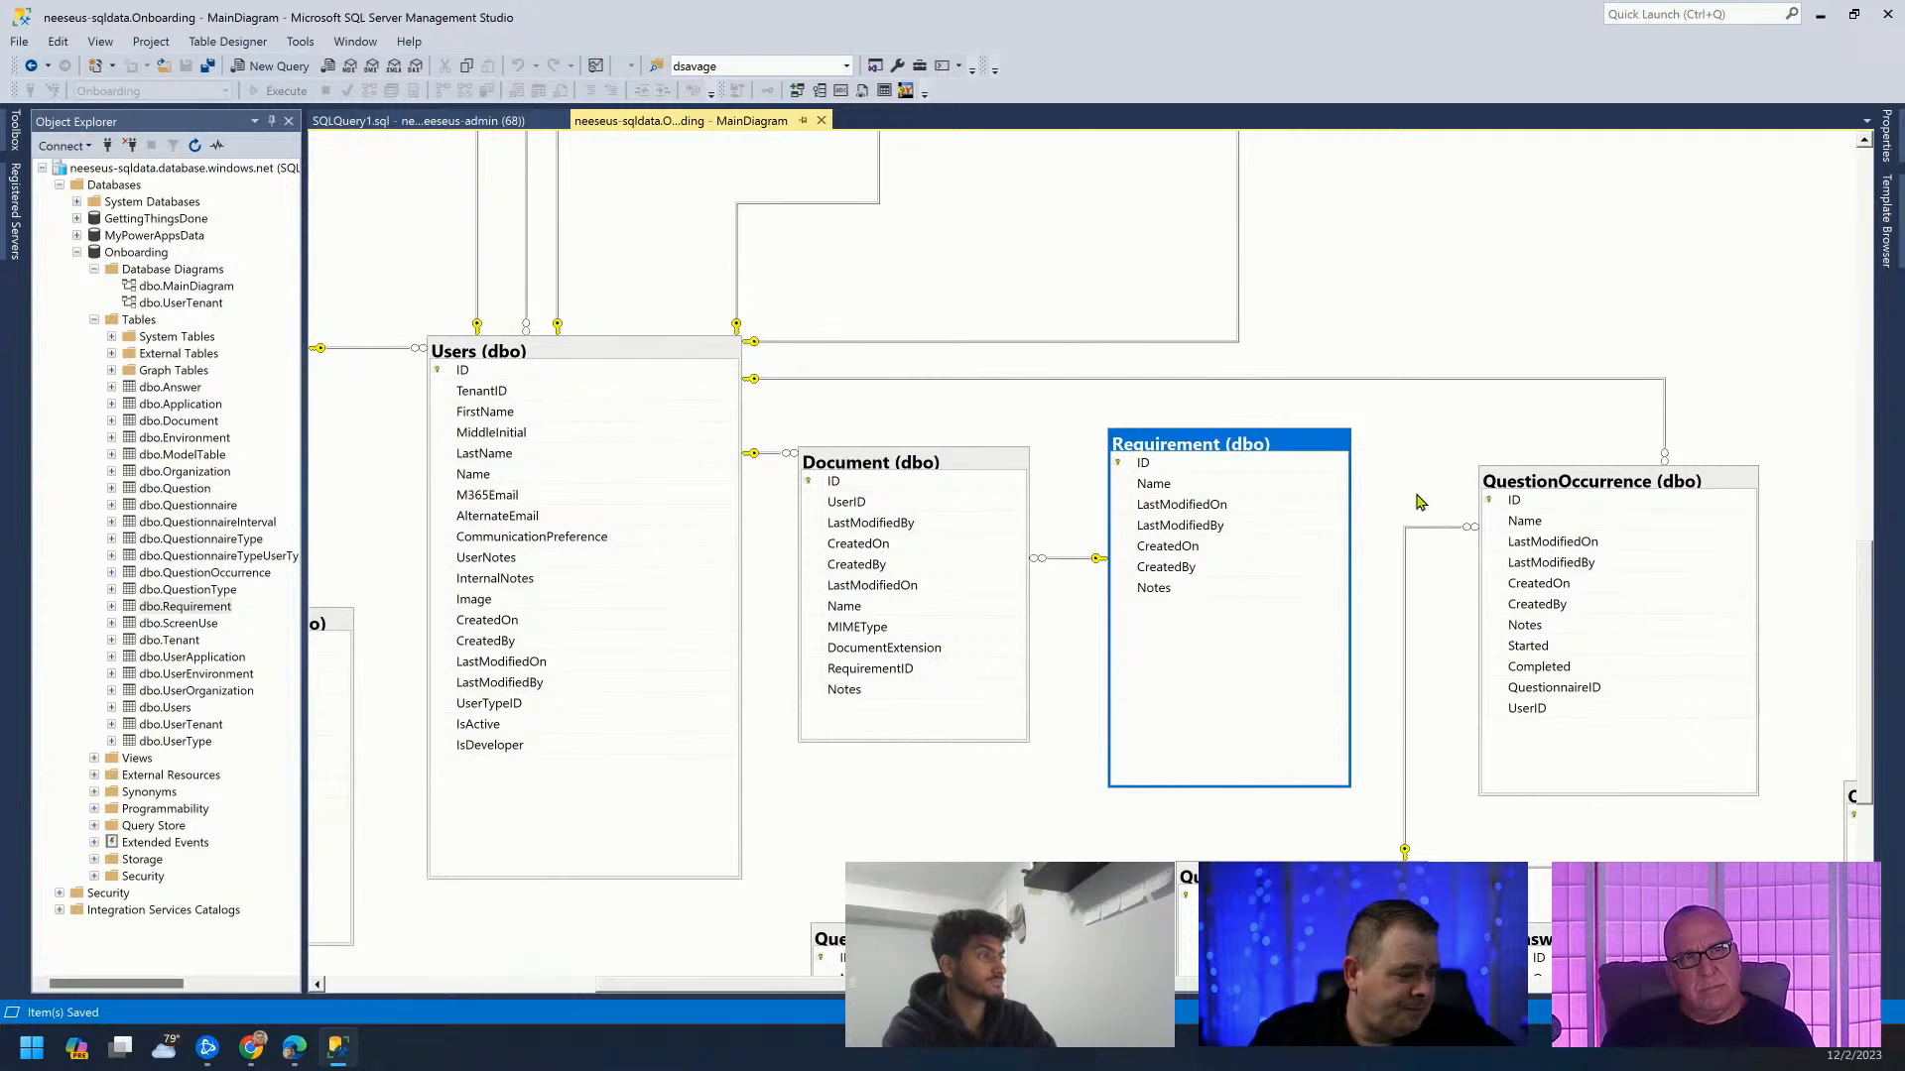
{"action": "scroll", "coordinate": [1431, 622], "scroll_direction": "down", "scroll_amount": 3}
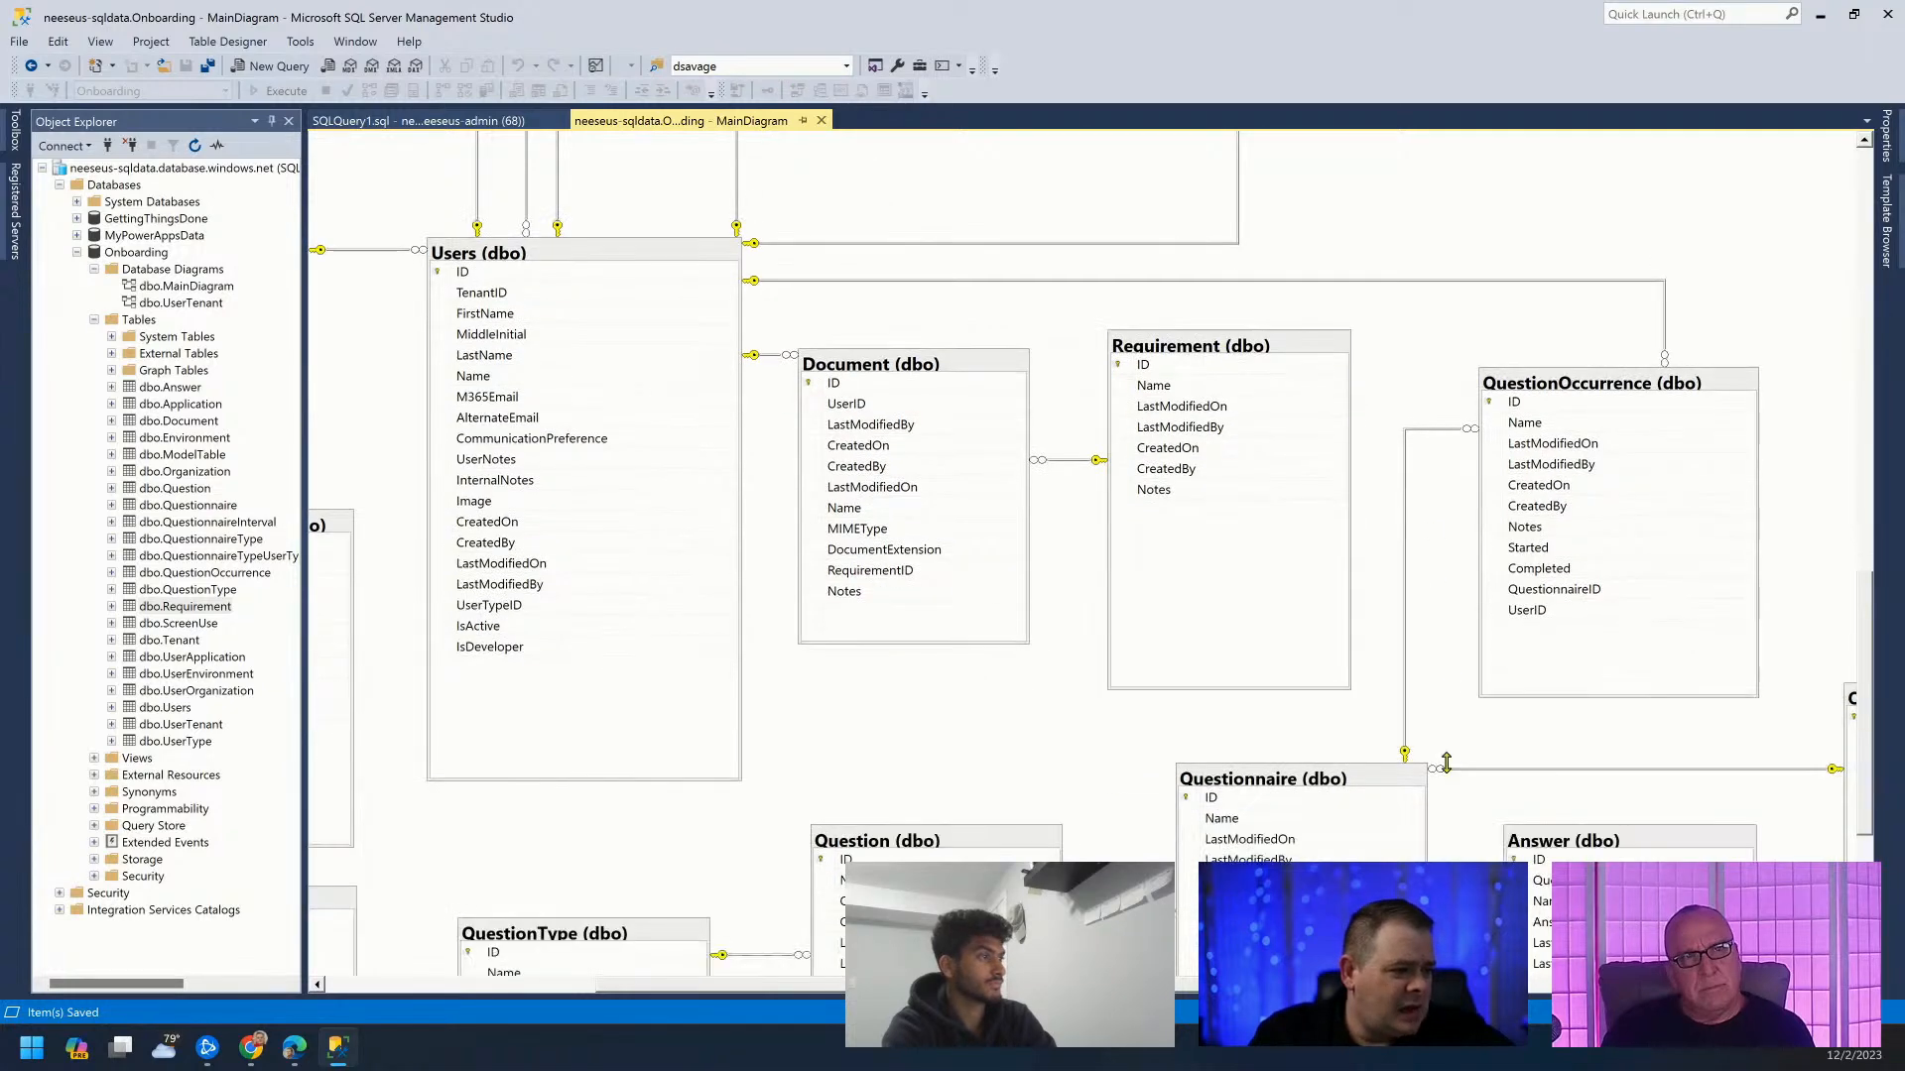